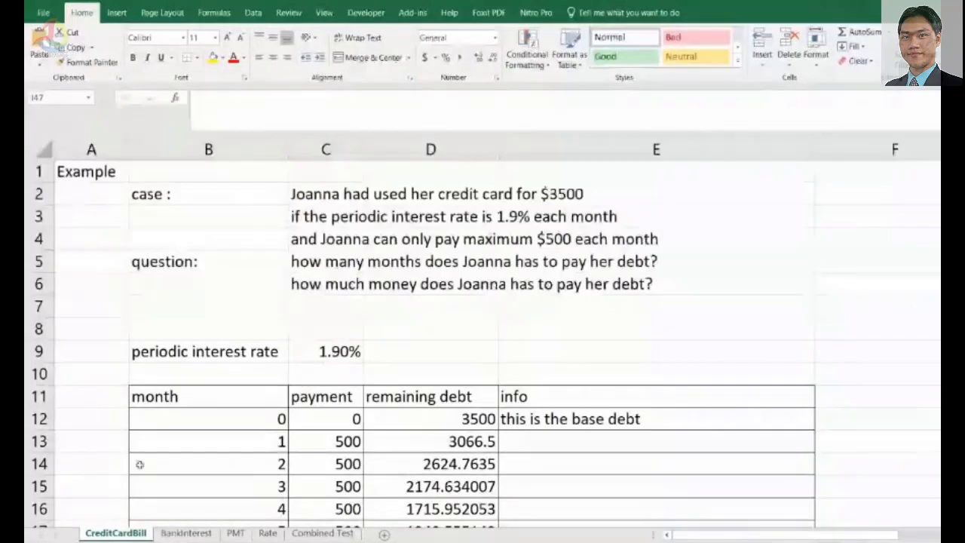
Switch briefly to the BankInterest sheet and back to CreditCardBill, scrolling through its debt repayment table.
left_click(185, 533)
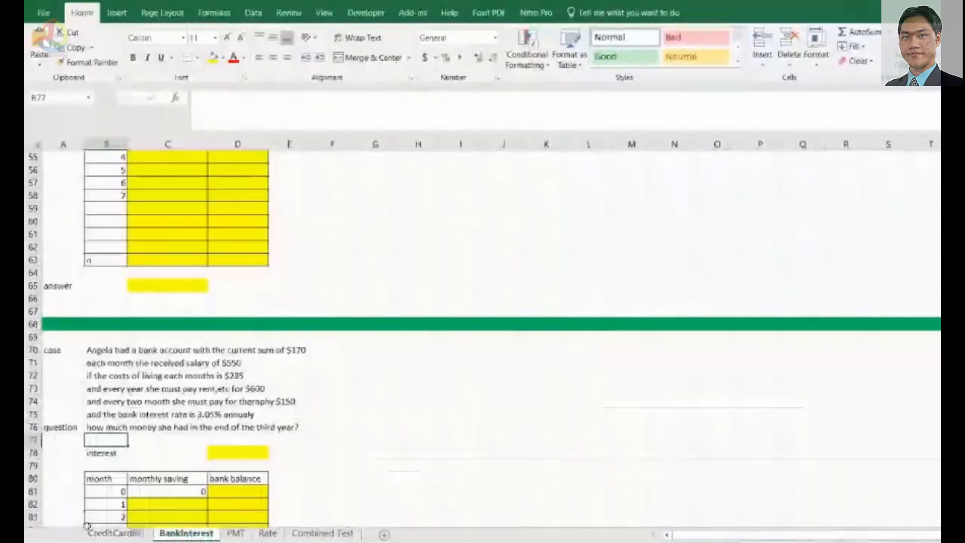
left_click(88, 534)
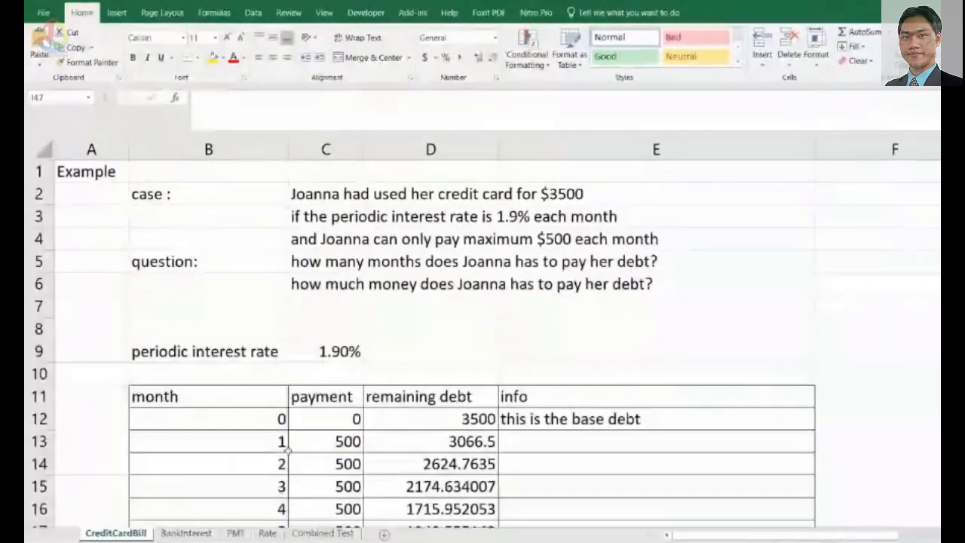
scroll(90, 534, "down", 3)
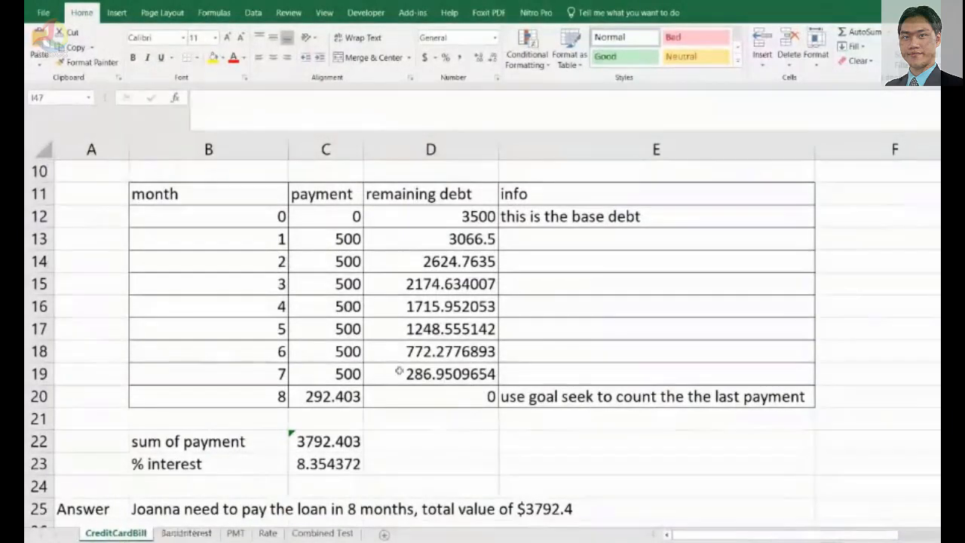
scroll(444, 399, "up", 3)
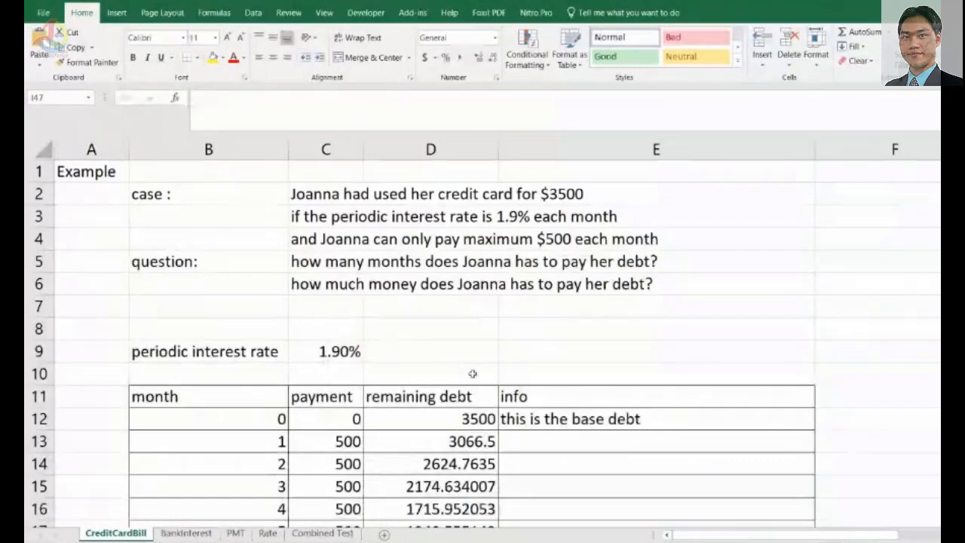
Read through the case and question text in cells C2 to C6.
left_click(334, 195)
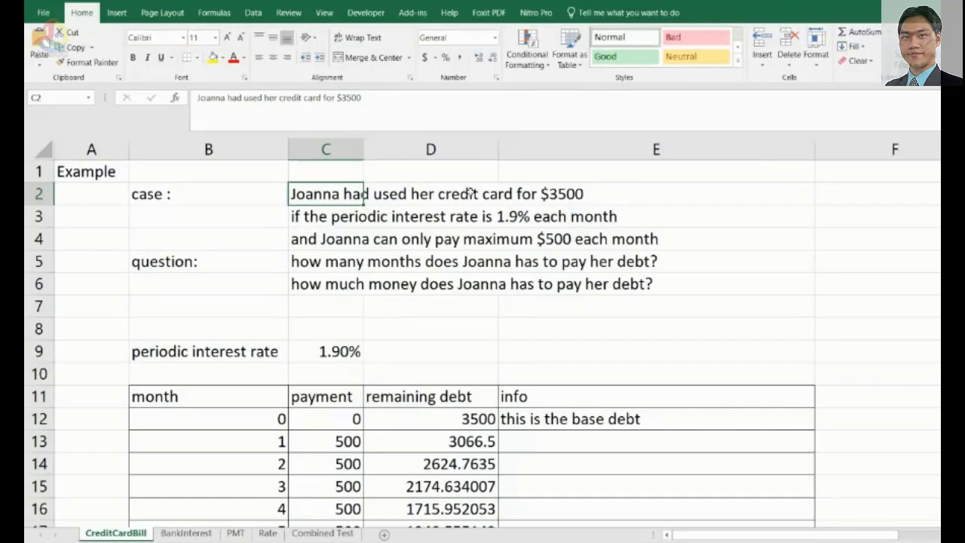
left_click(564, 204)
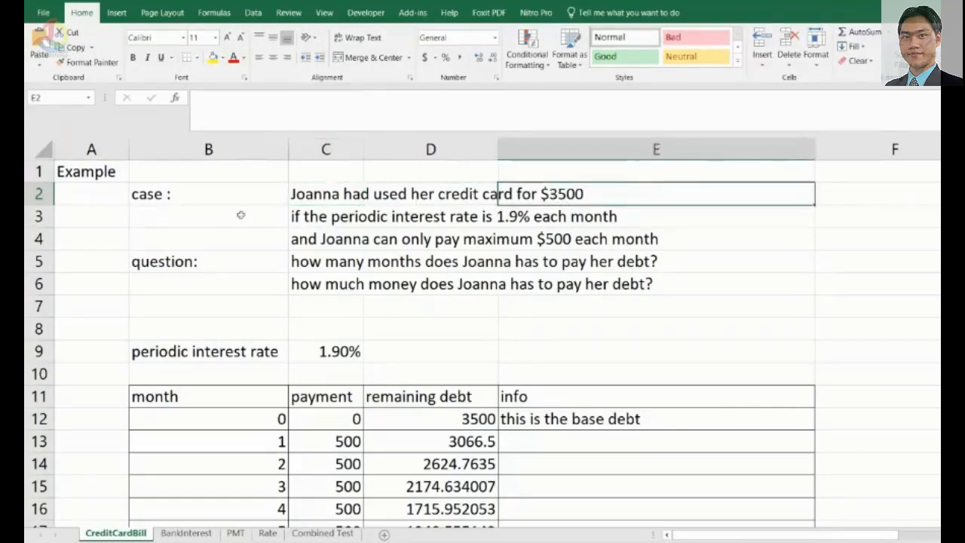
left_click(308, 223)
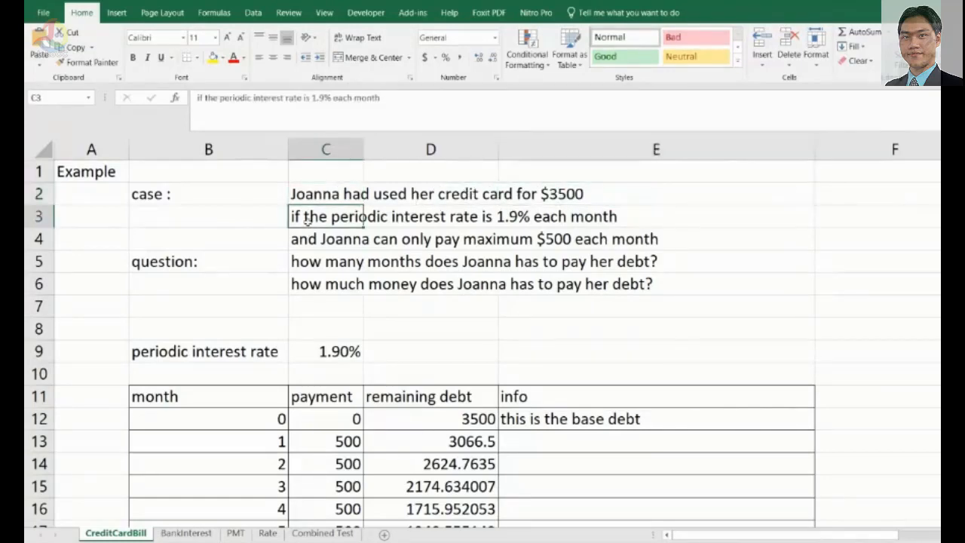
left_click(501, 218)
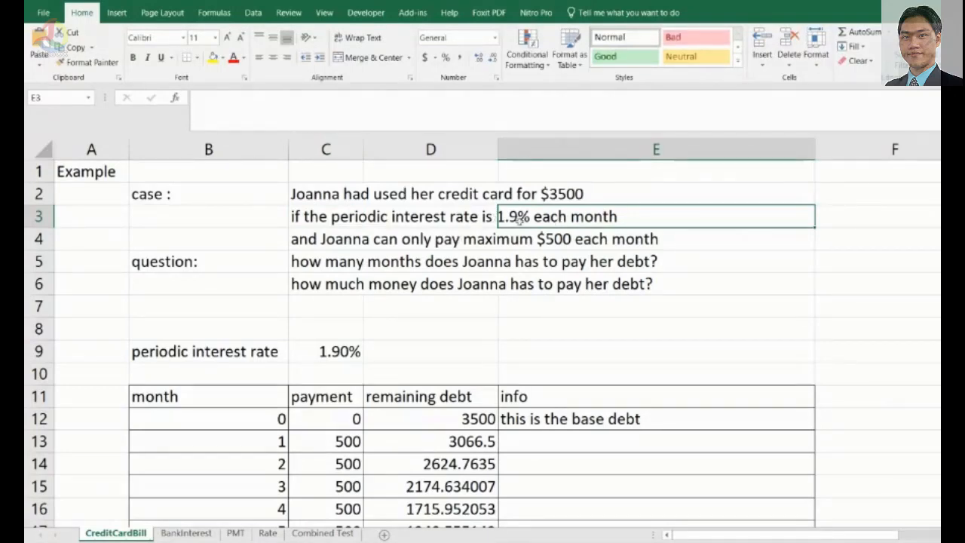
left_click(323, 239)
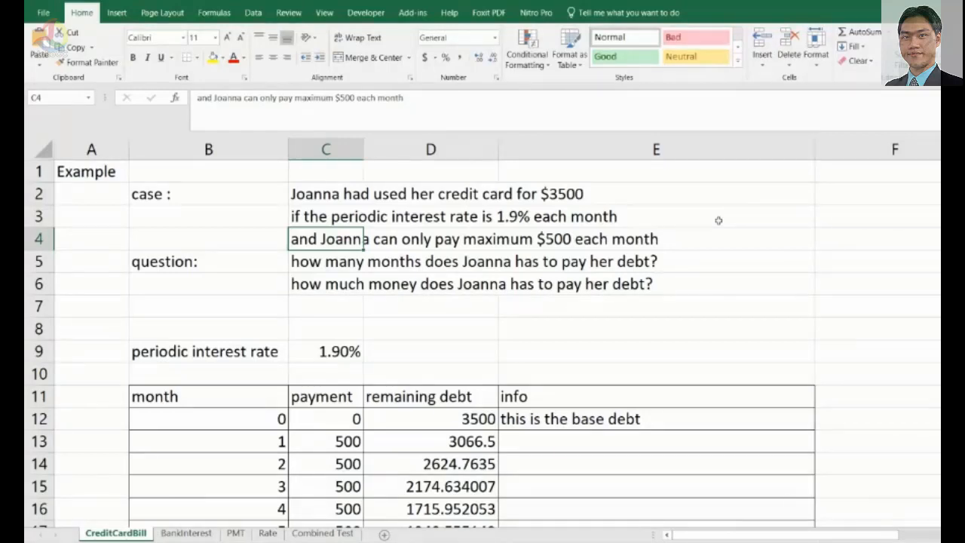
left_click(312, 258)
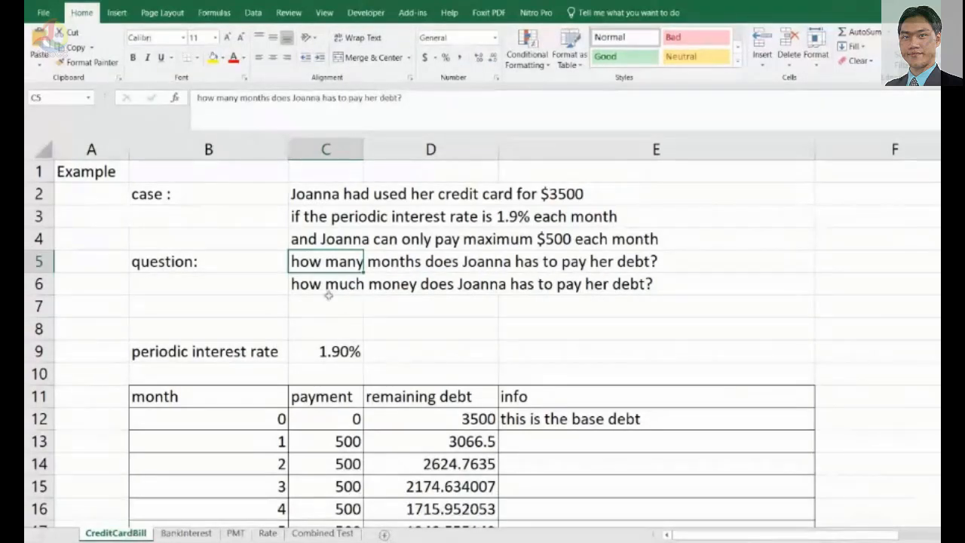
left_click(320, 285)
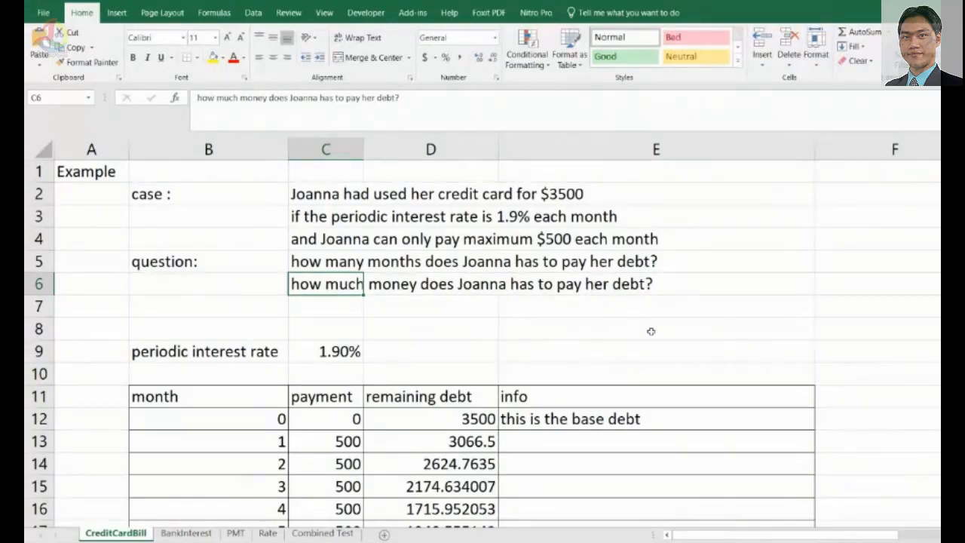
Inspect the periodic interest rate cell C9 and the table headers and base-debt row 12.
scroll(650, 331, "down", 2)
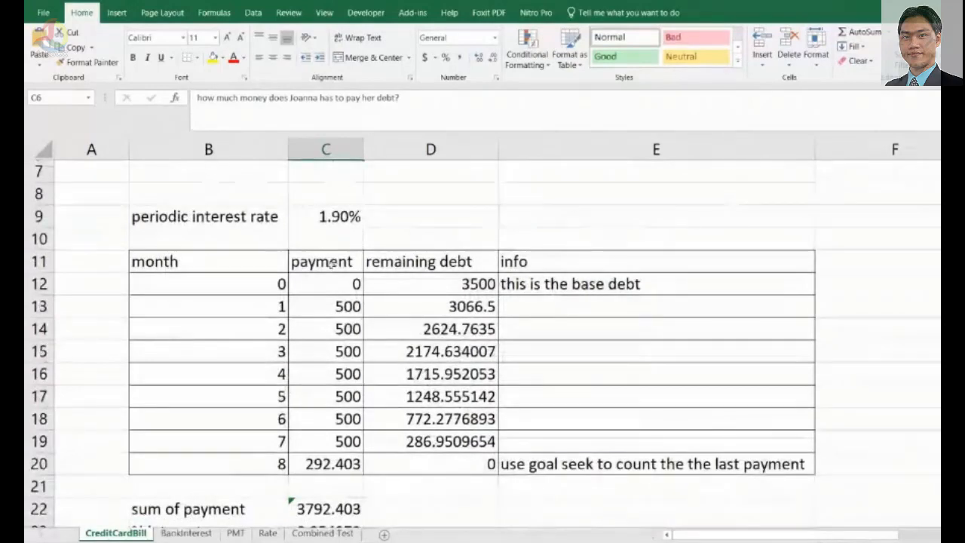
left_click(315, 218)
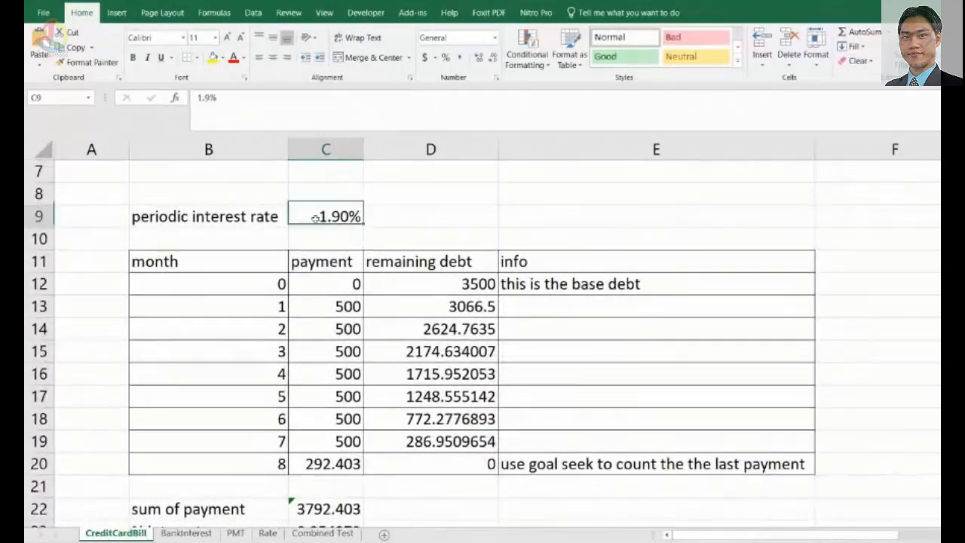
left_click(135, 216)
left_click(332, 217)
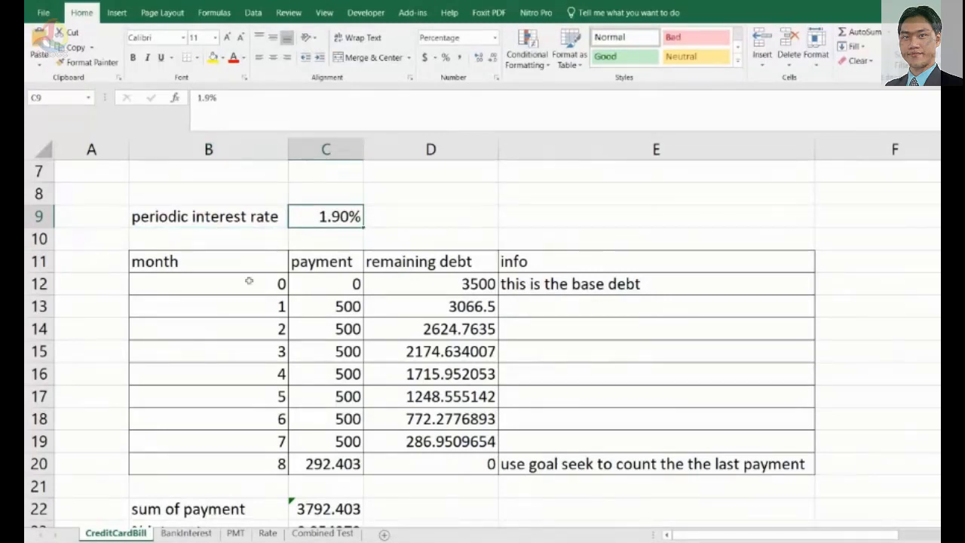
left_click_drag(237, 265, 596, 467)
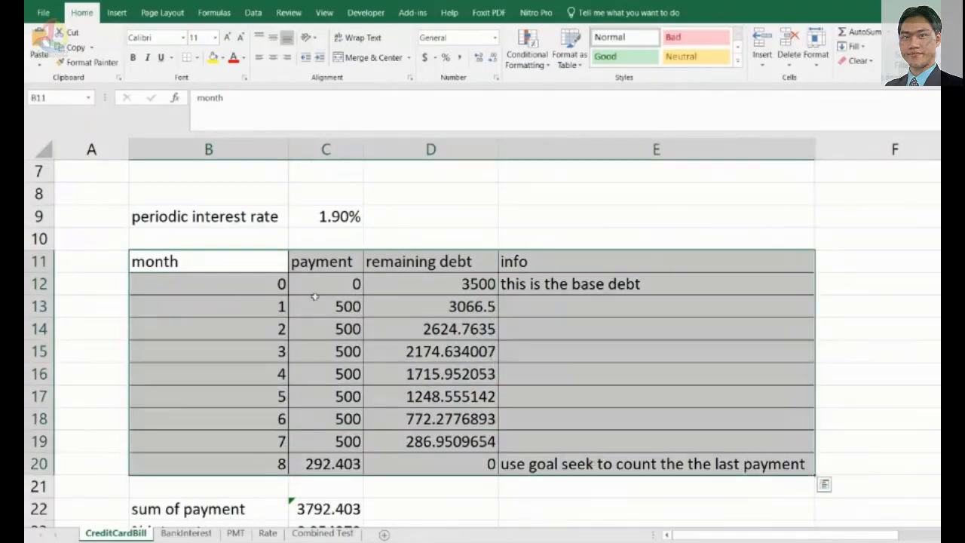
left_click(234, 258)
left_click(279, 285)
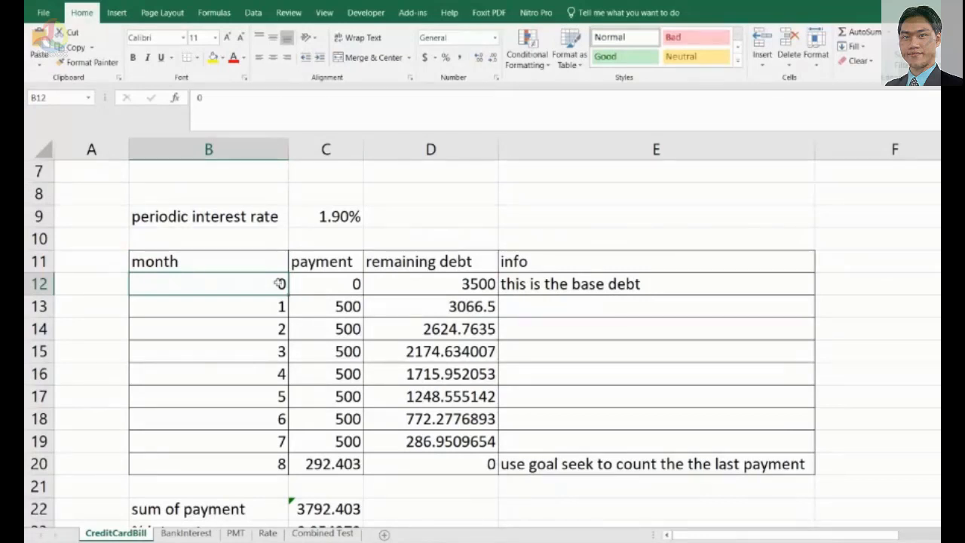
left_click(343, 264)
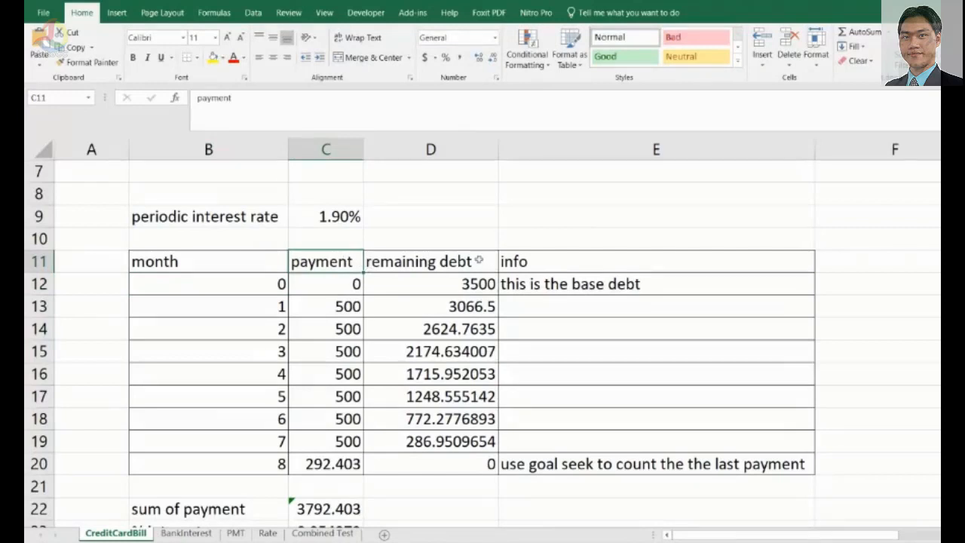
left_click(478, 261)
left_click(553, 259)
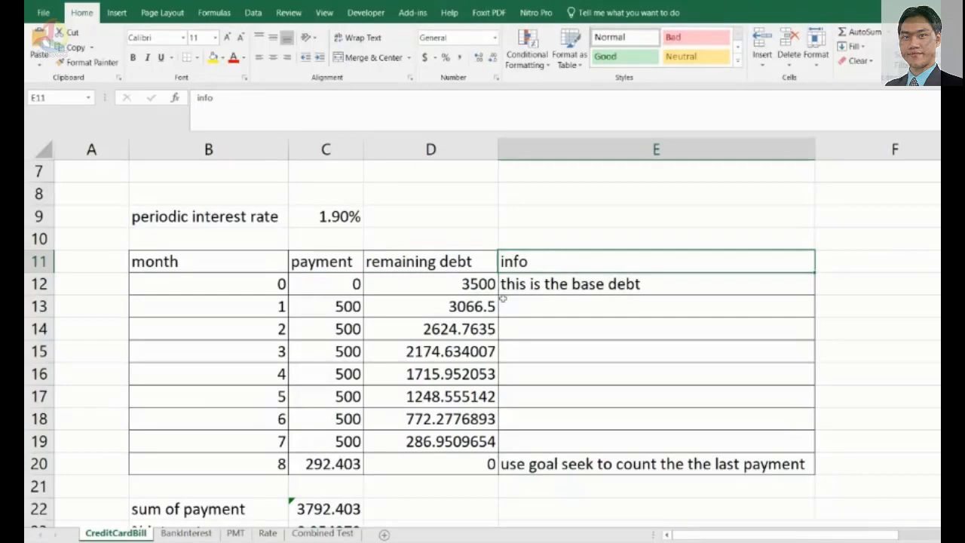
left_click(279, 290)
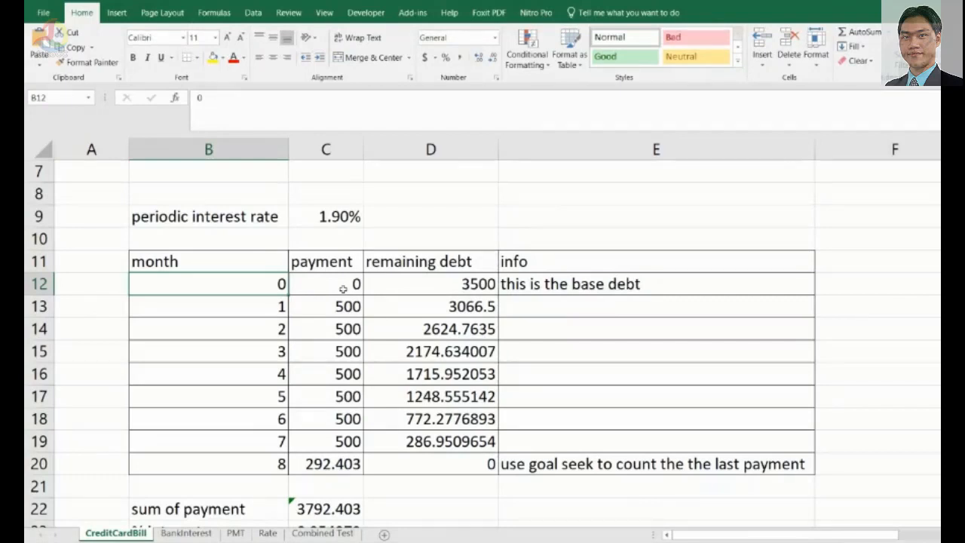
left_click(420, 287)
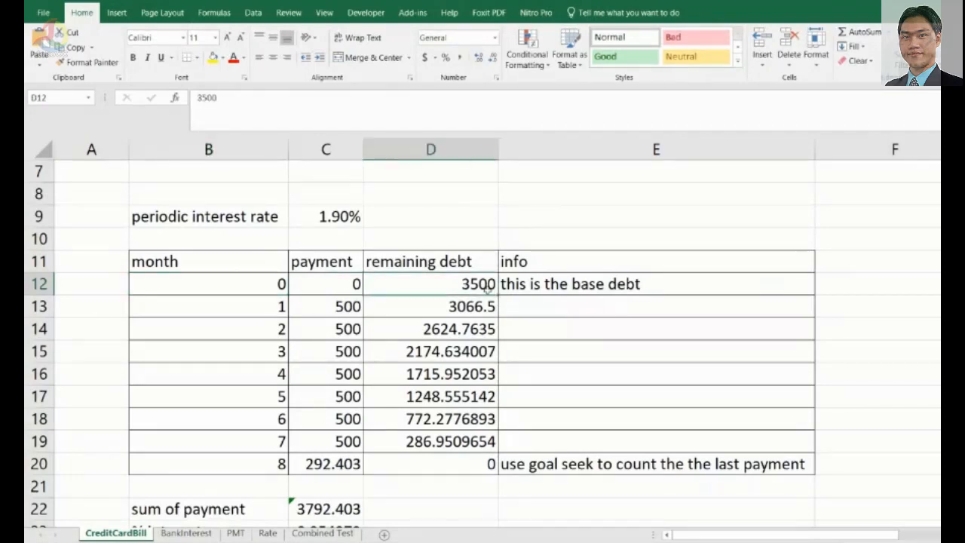
left_click(566, 284)
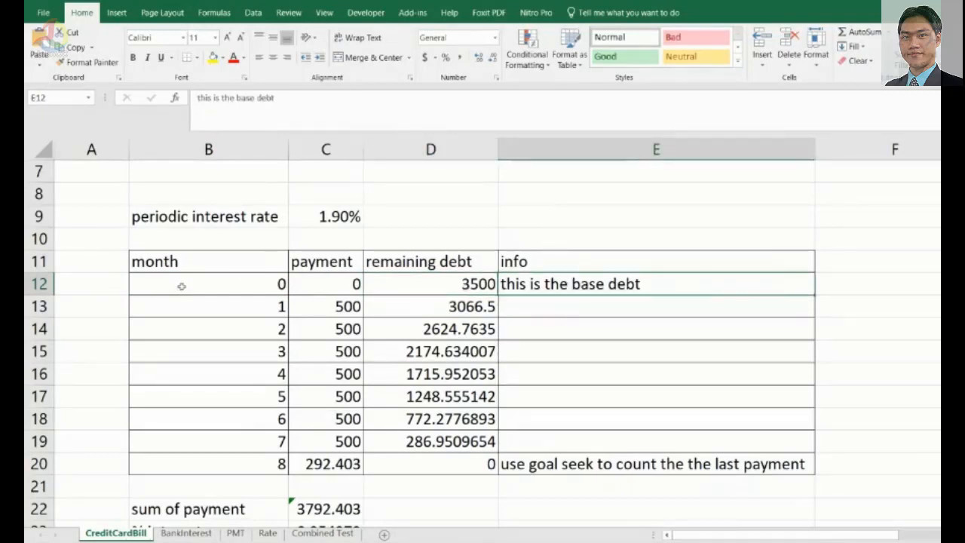
Step through the month and payment values in rows 12 to 19 of the repayment table.
left_click(209, 287)
left_click_drag(209, 287, 616, 279)
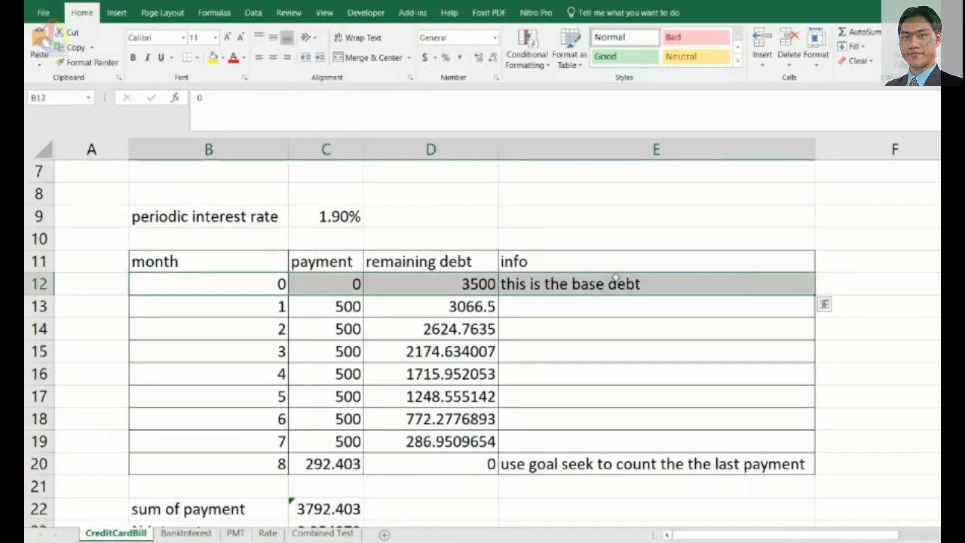
left_click(263, 310)
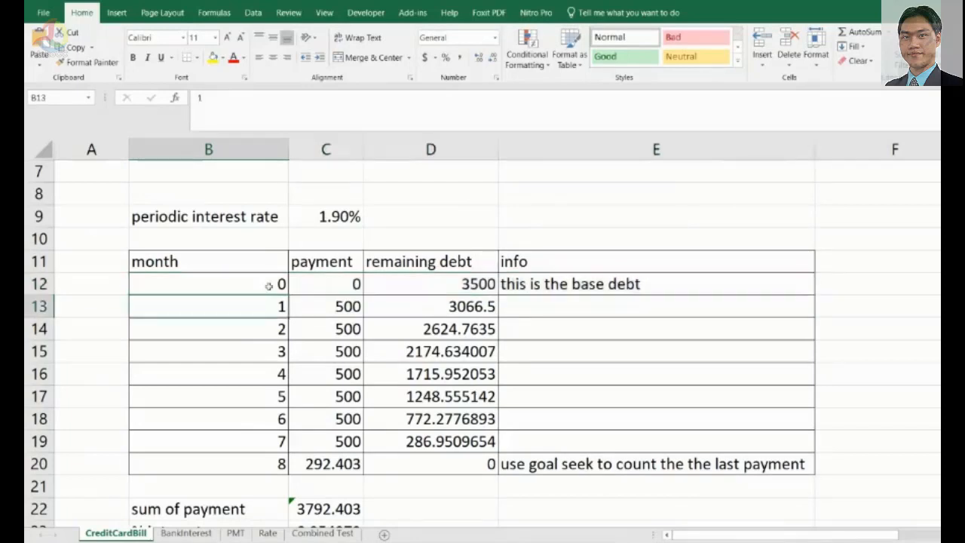
left_click(273, 330)
left_click(270, 347)
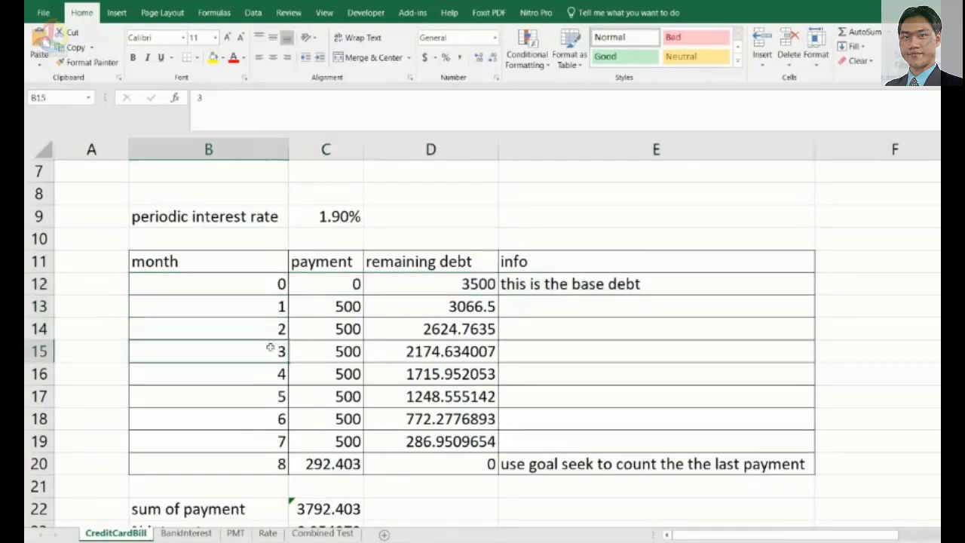
key("Down")
key("Down")
key("Down")
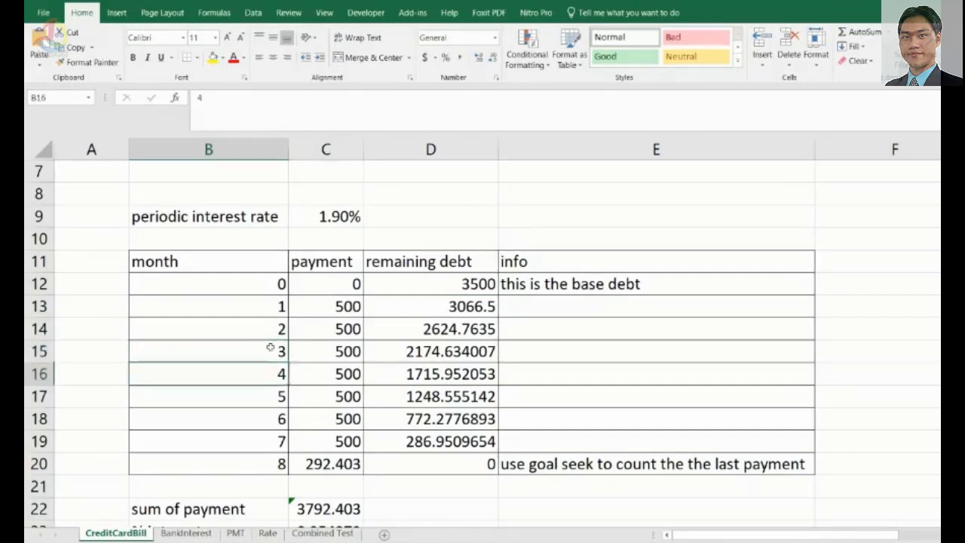
key("Up")
key("Up")
key("Up")
key("Up")
key("Up")
key("Right")
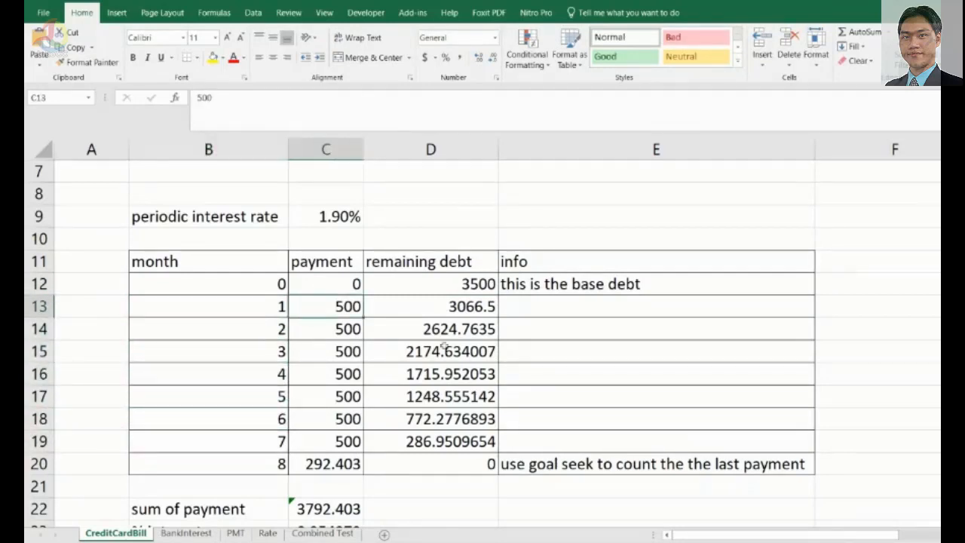
left_click(348, 329)
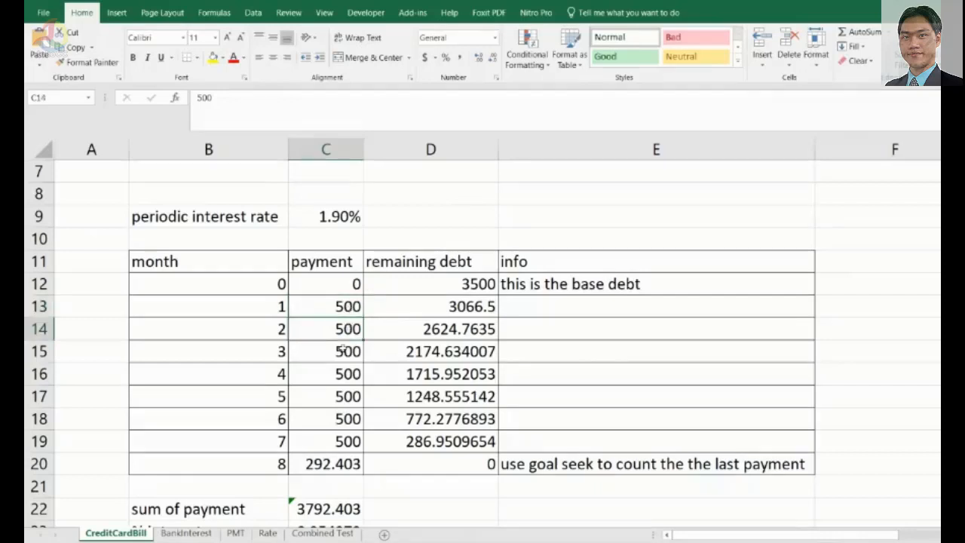
left_click(345, 352)
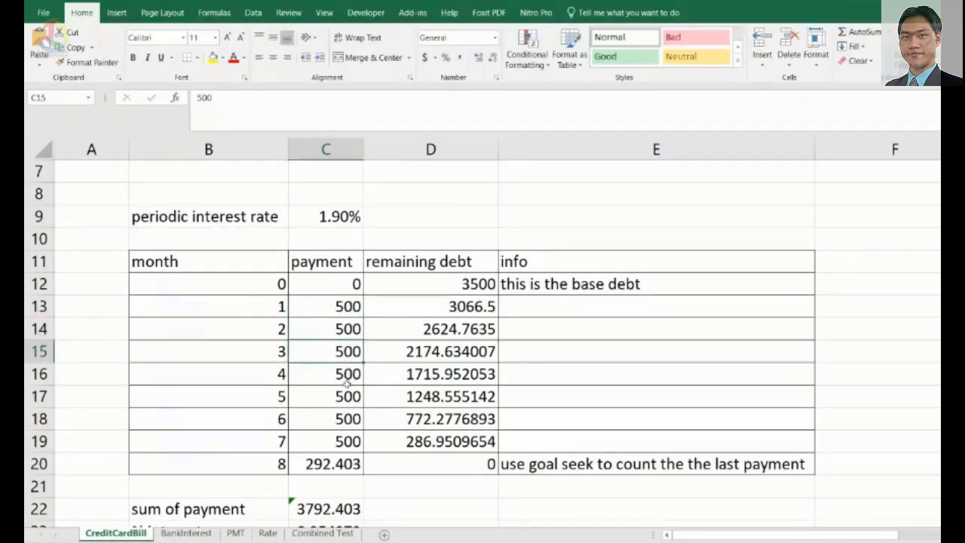
left_click(347, 388)
left_click(347, 441)
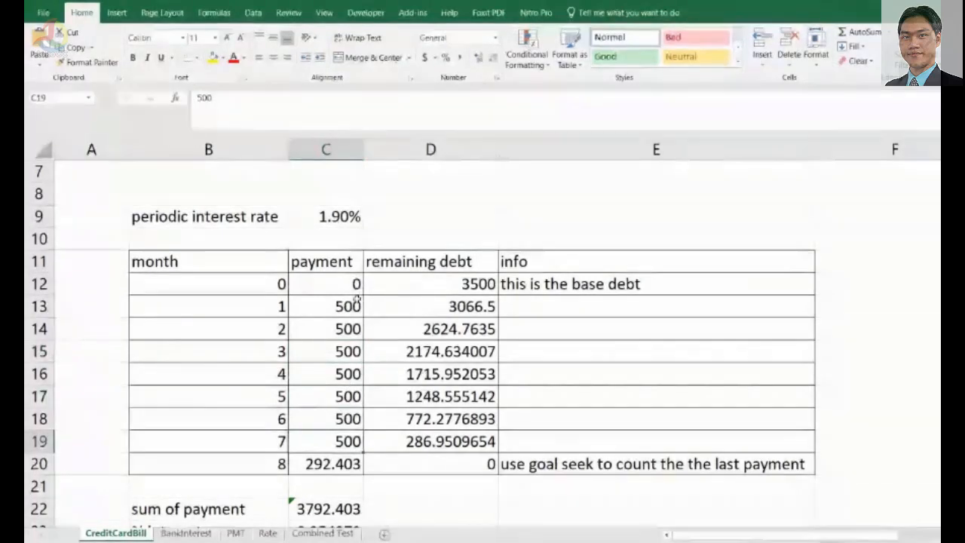
Inspect the remaining-debt formula =D12+(D12*$C$9)-C13 in cell D13 and its references.
left_click(352, 305)
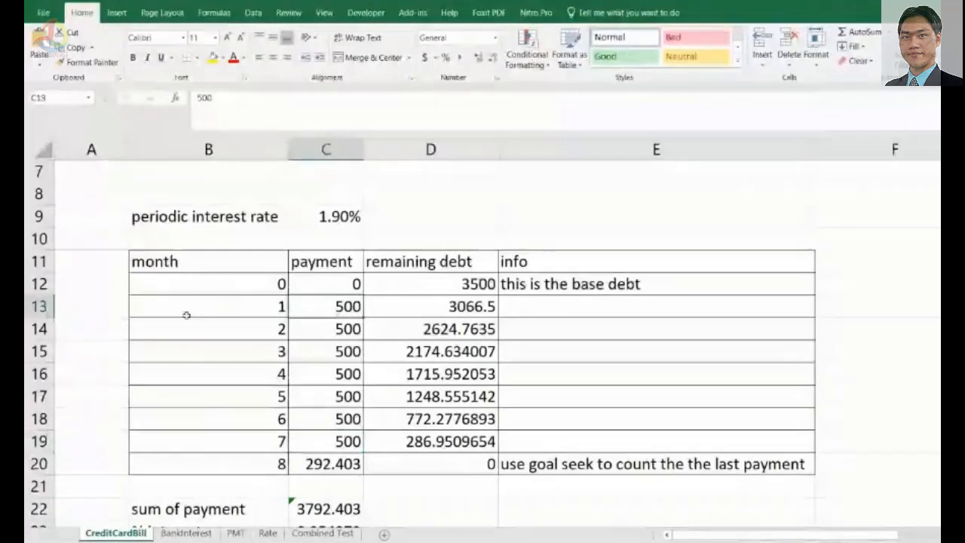
left_click(445, 307)
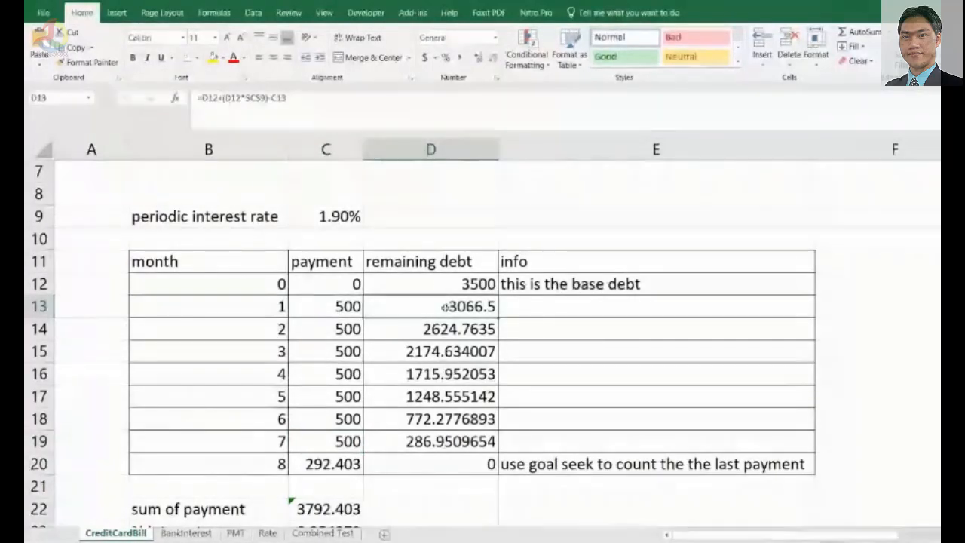
double_click(471, 306)
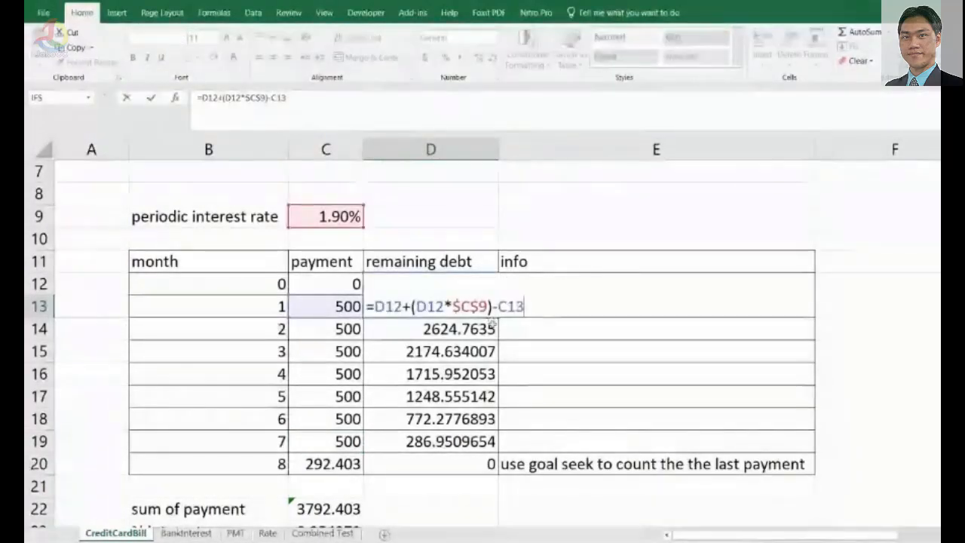
key("Escape")
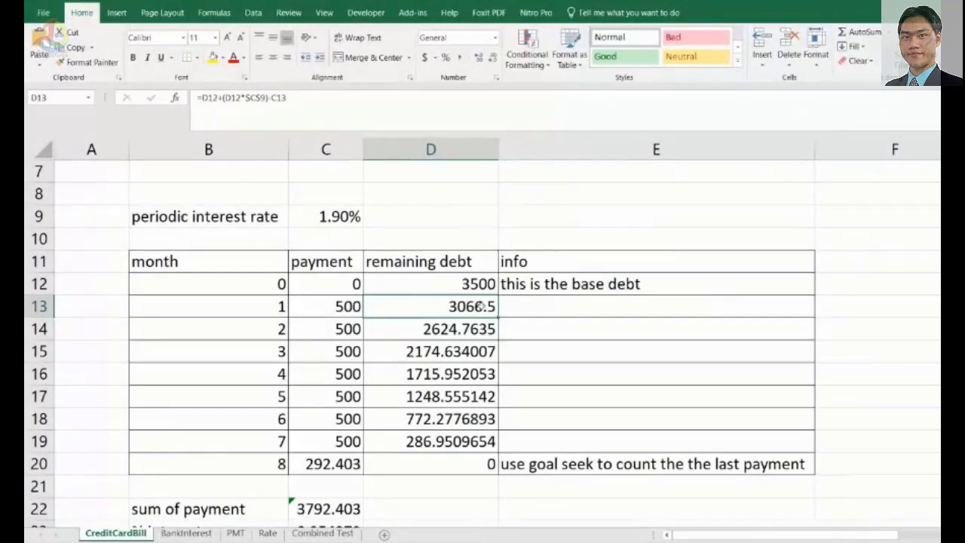
double_click(478, 304)
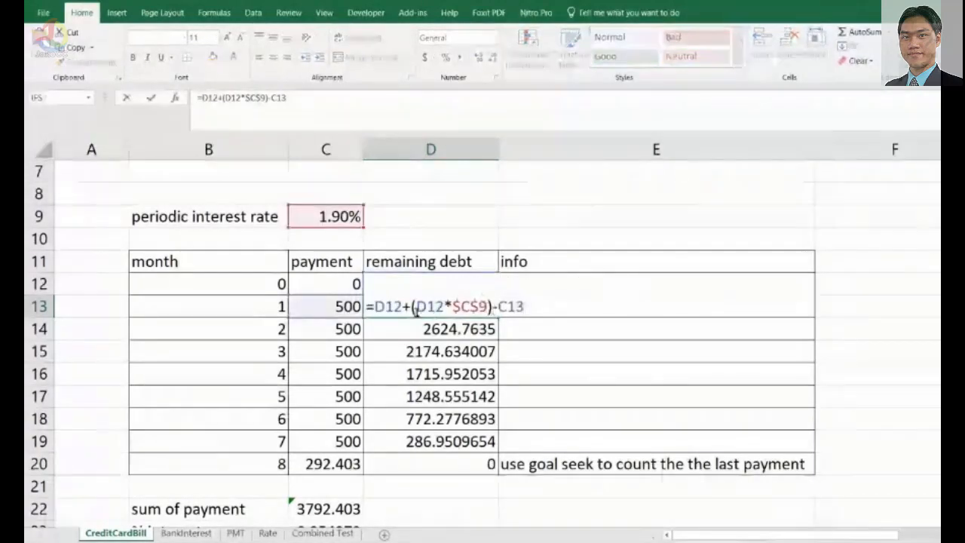
left_click(400, 309)
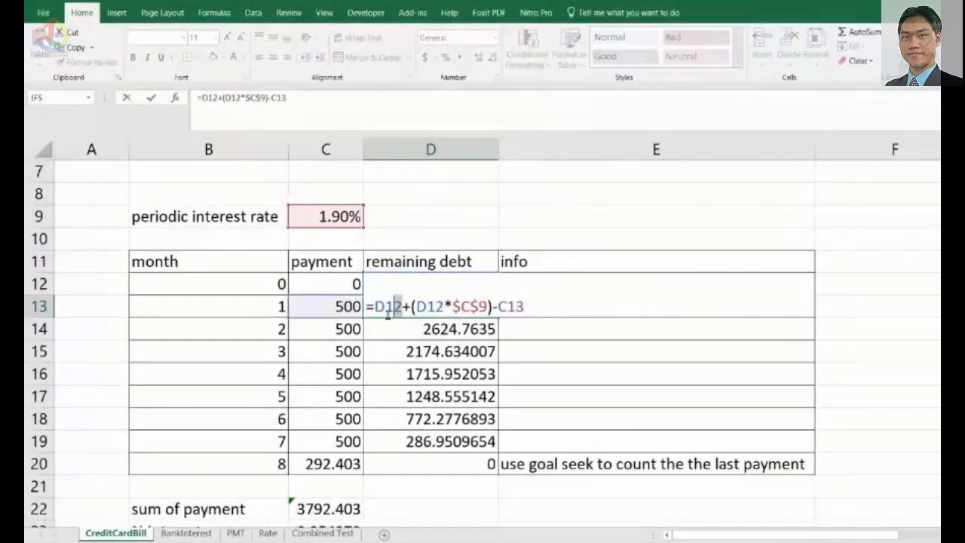
double_click(388, 308)
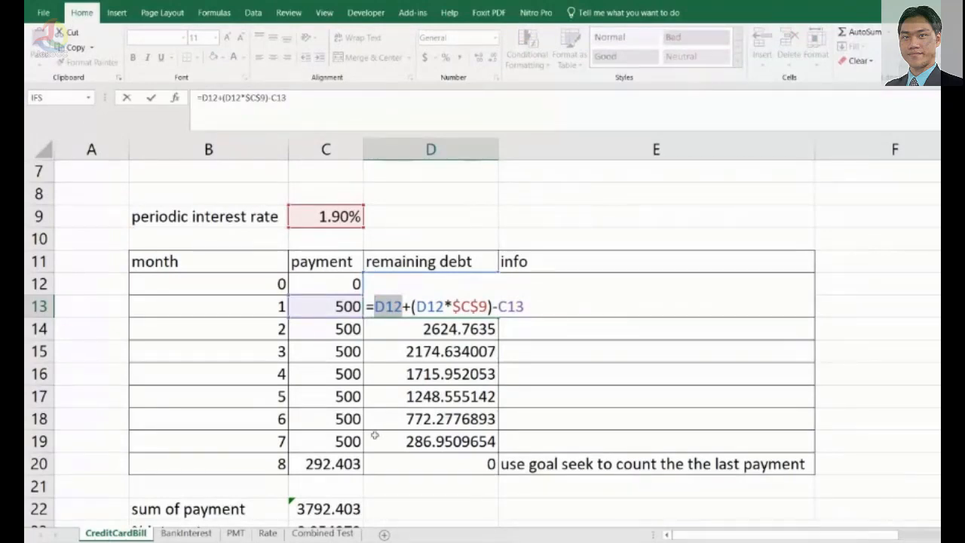
left_click(407, 305)
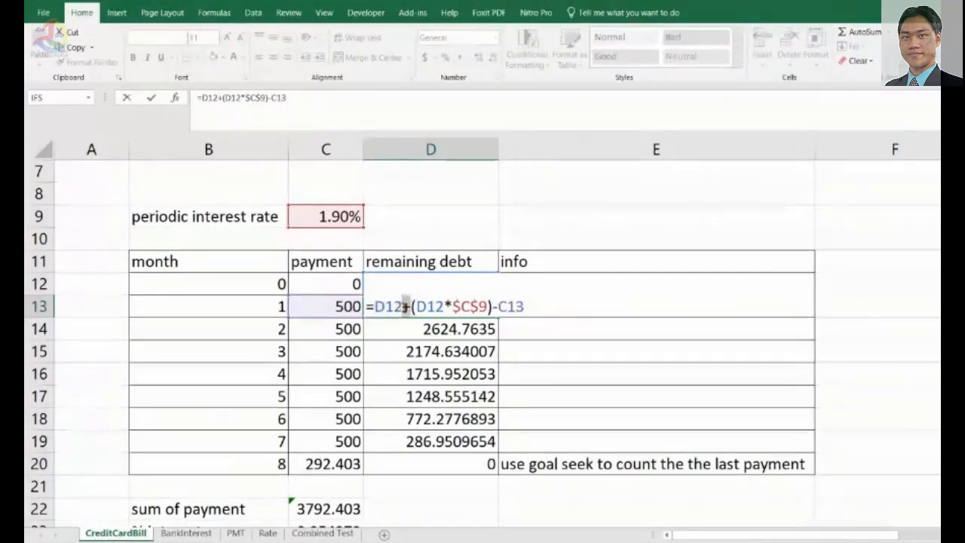
left_click_drag(416, 305, 488, 306)
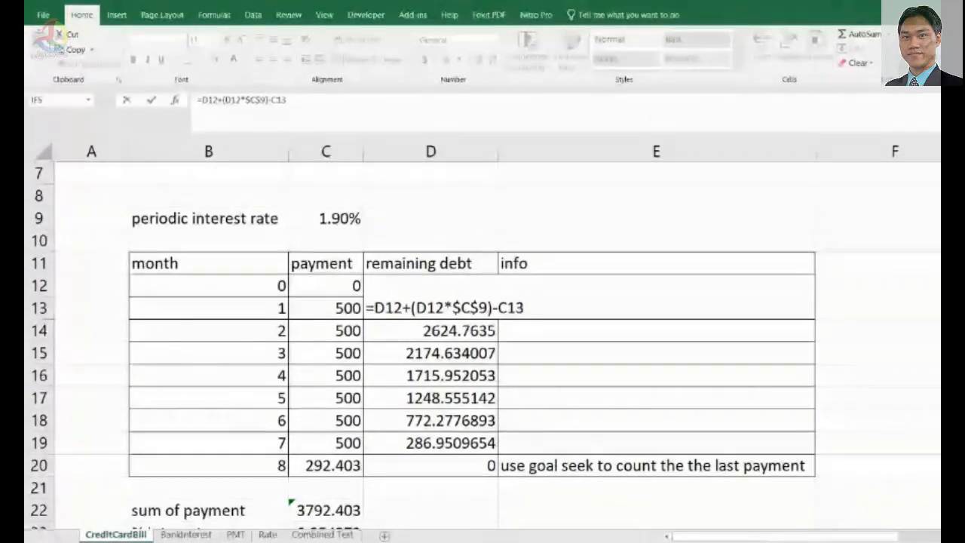
left_click(589, 317)
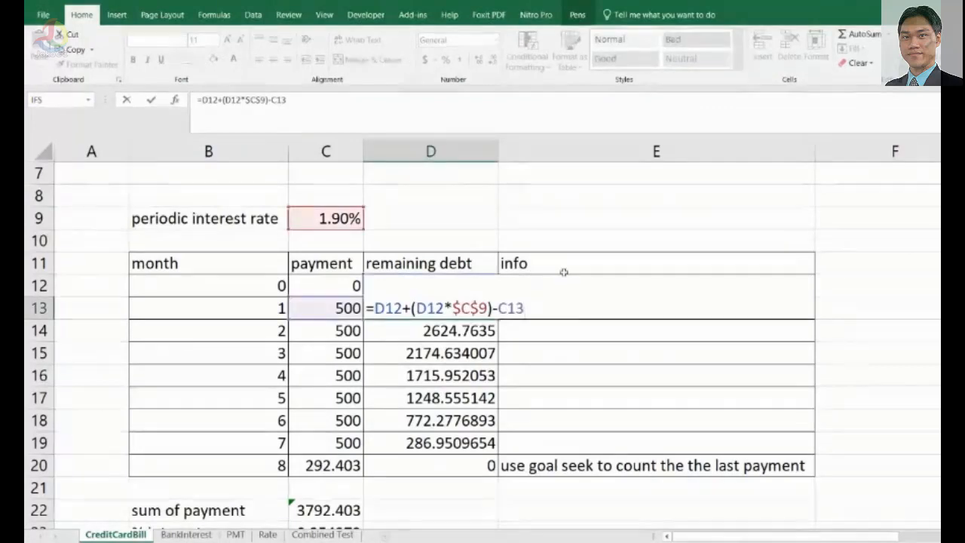
key("ctrl+Return")
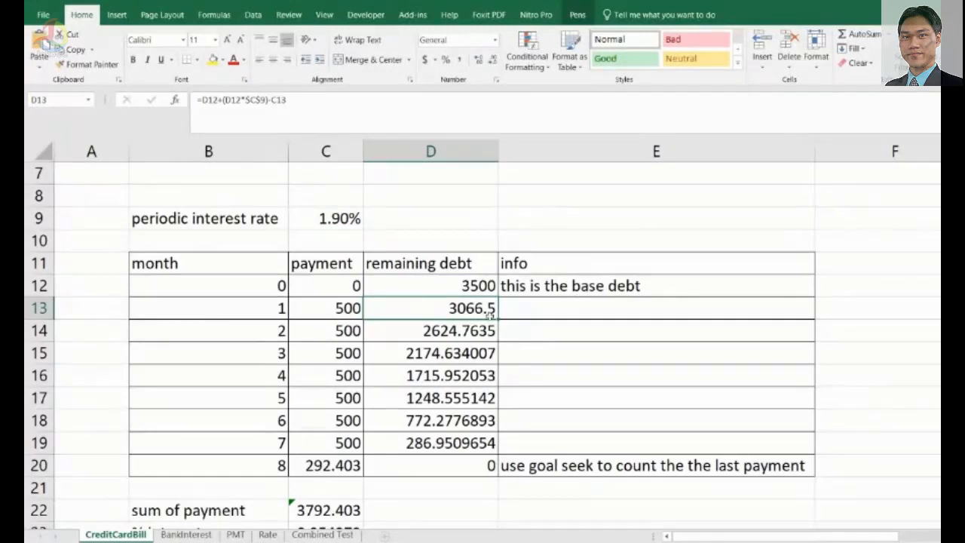
Clear the remaining-debt values in D14:D20 and the final payment in C20.
left_click_drag(468, 328, 435, 468)
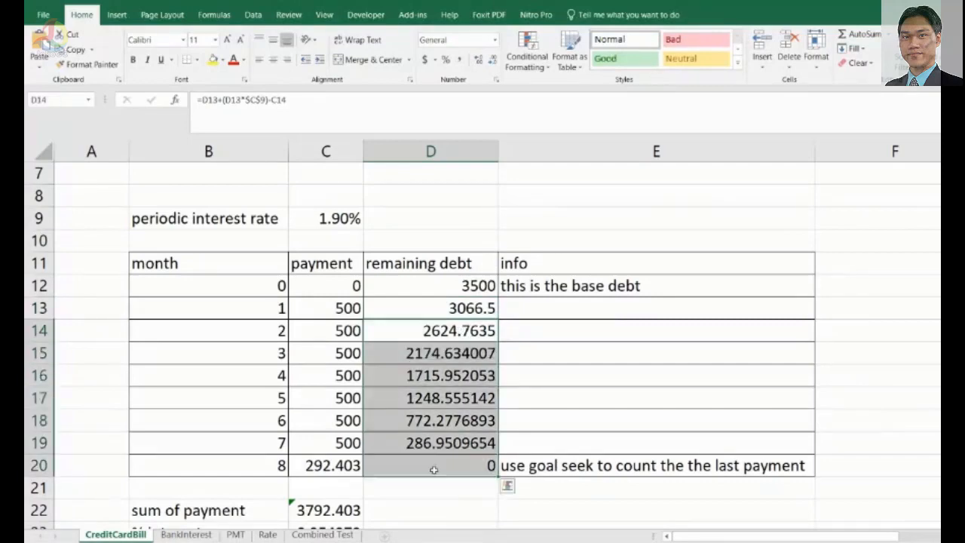
key("Delete")
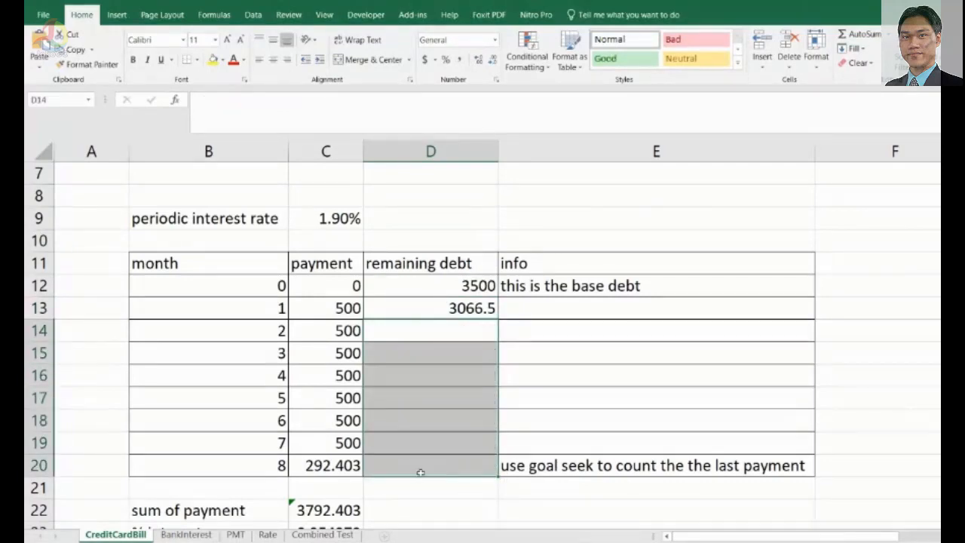
left_click(323, 464)
key("Delete")
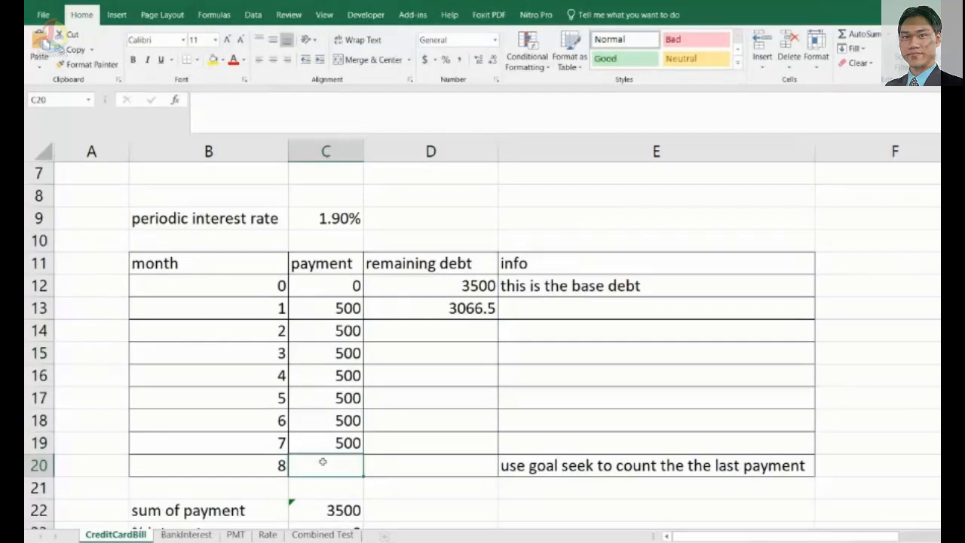
Fill the D13 remaining-debt formula down through D14 to D20.
left_click(460, 345)
left_click(474, 317)
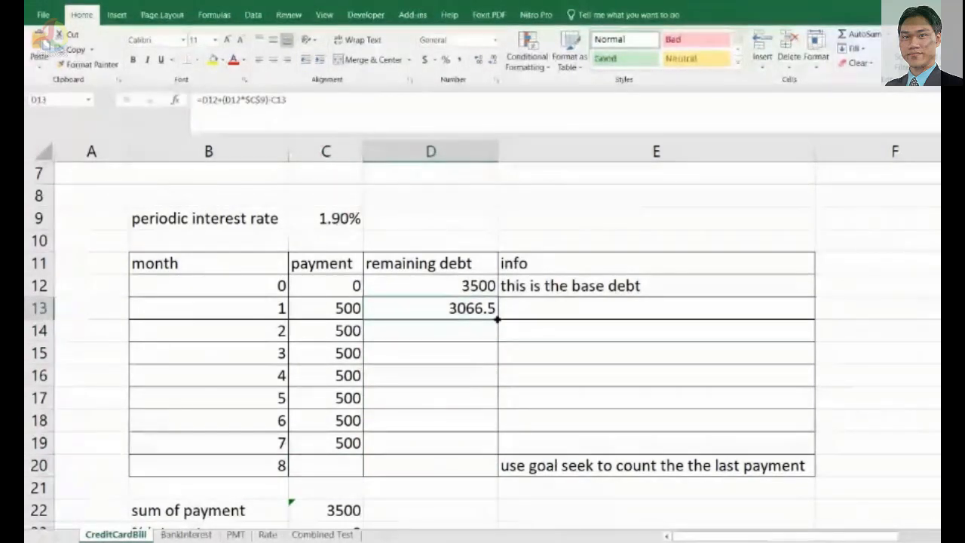
mouse_move(497, 320)
left_mouse_down()
mouse_move(496, 354)
mouse_move(497, 337)
left_mouse_up()
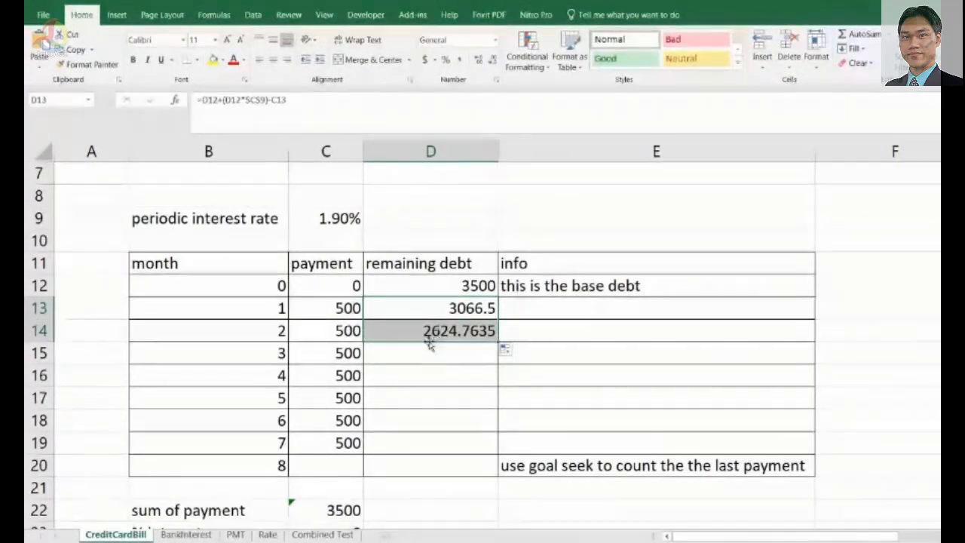
left_click_drag(496, 342, 498, 386)
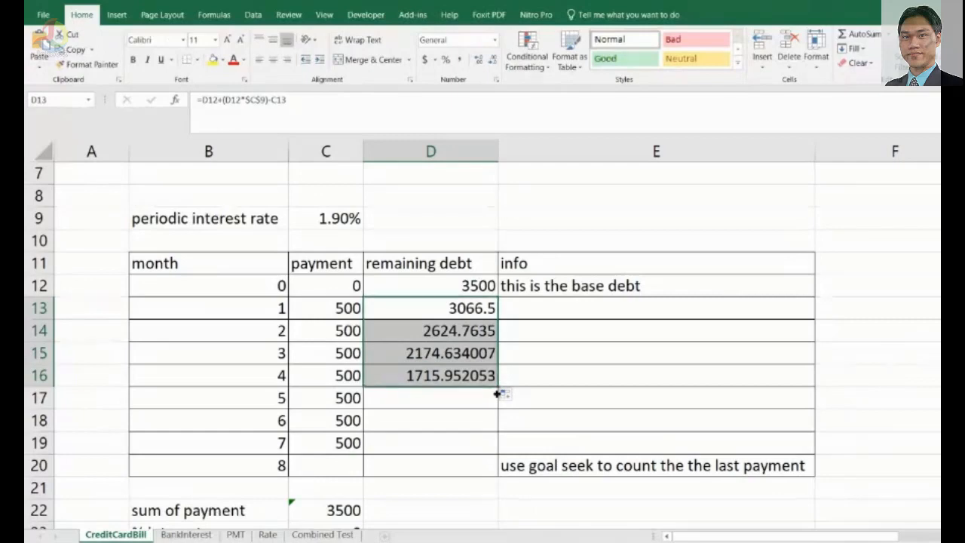
left_click_drag(498, 392, 495, 457)
Enter 500 as the month-8 payment in C20 and check the resulting remaining debt in D20.
left_click(325, 465)
type("500")
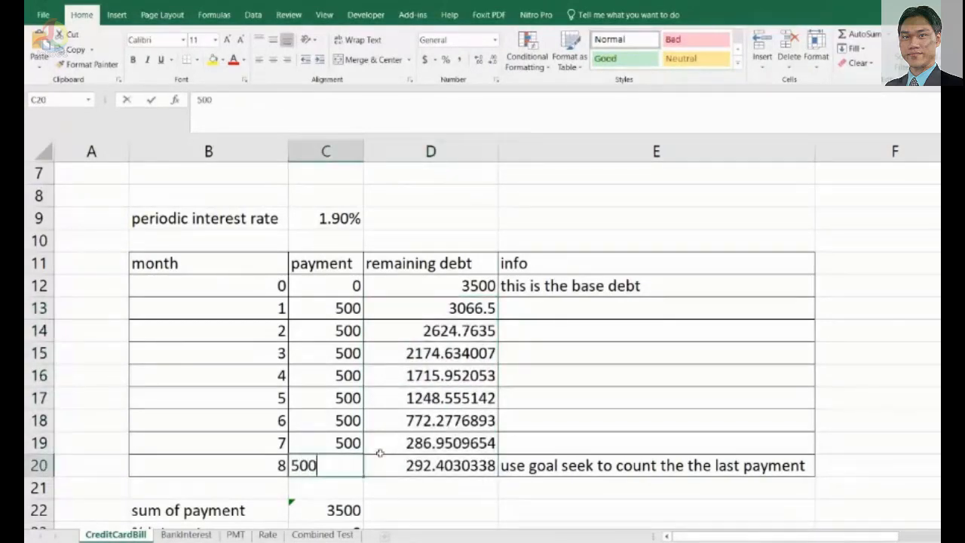
key("Return")
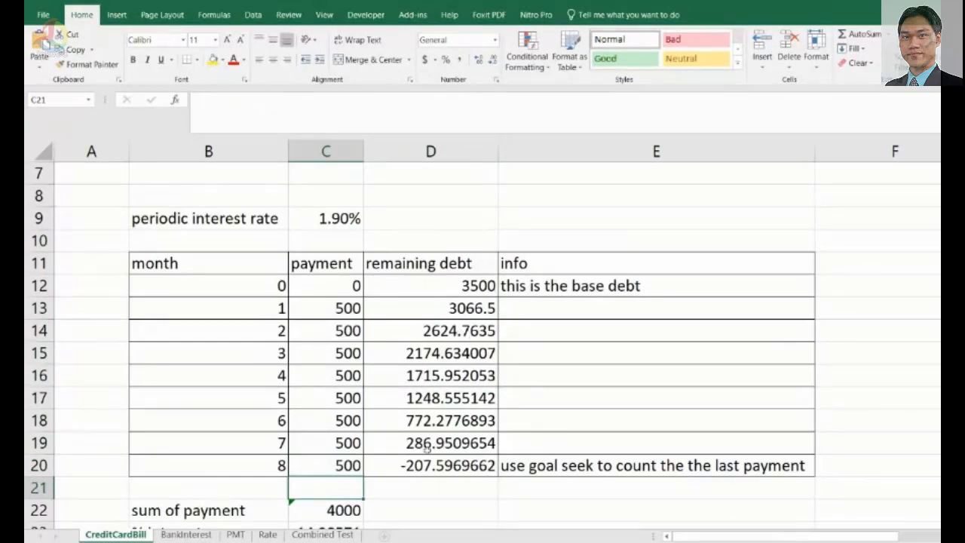
left_click(411, 470)
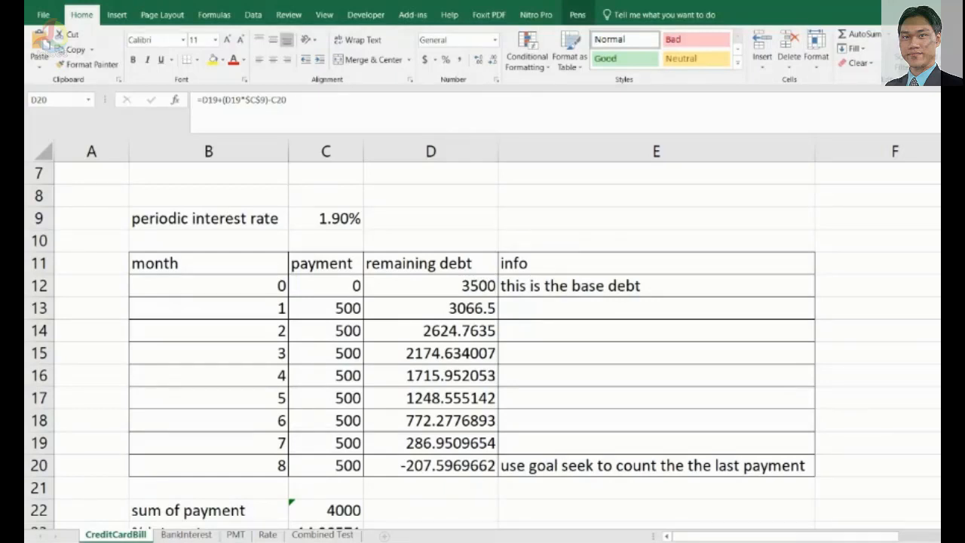
Set the month-8 payment in C20 to 286.95 and select the remaining debt in D20.
left_click(359, 473)
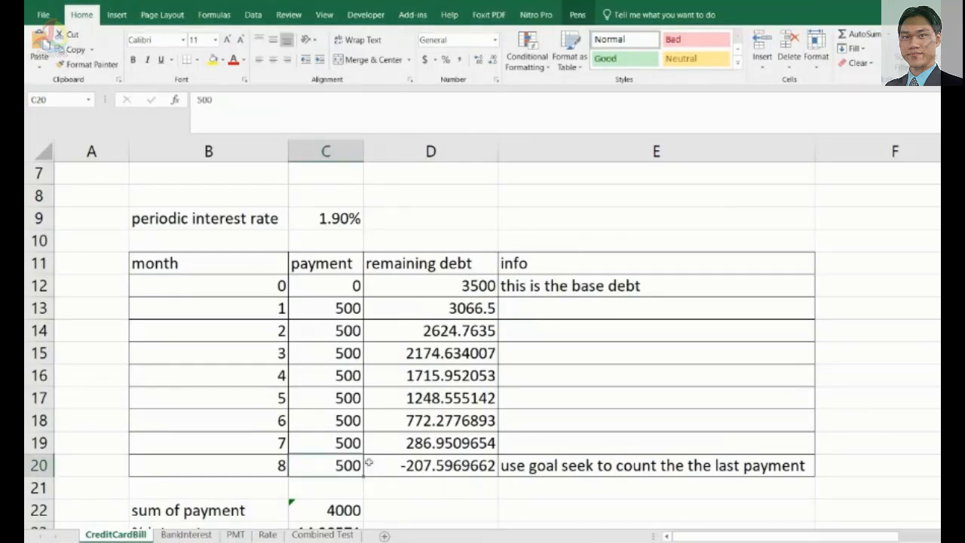
type("28")
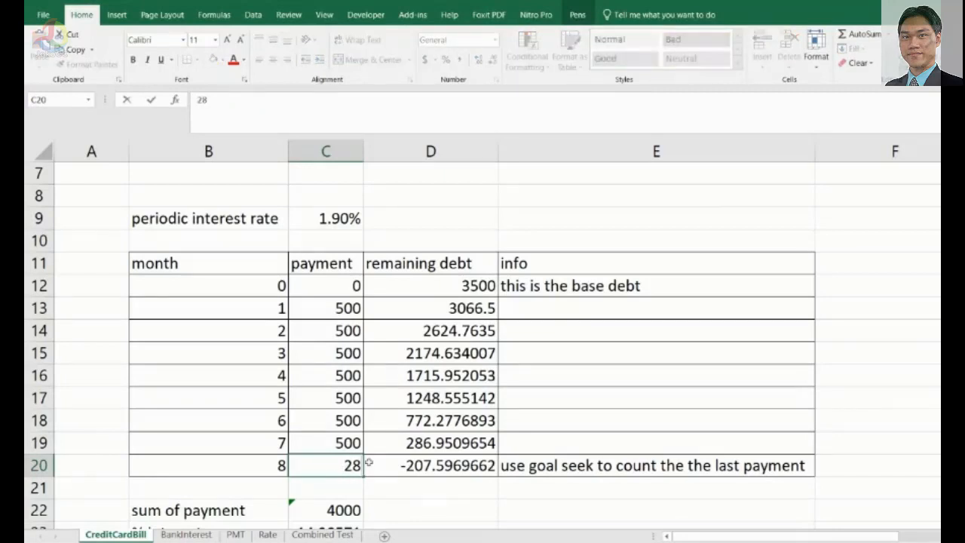
type("6.95")
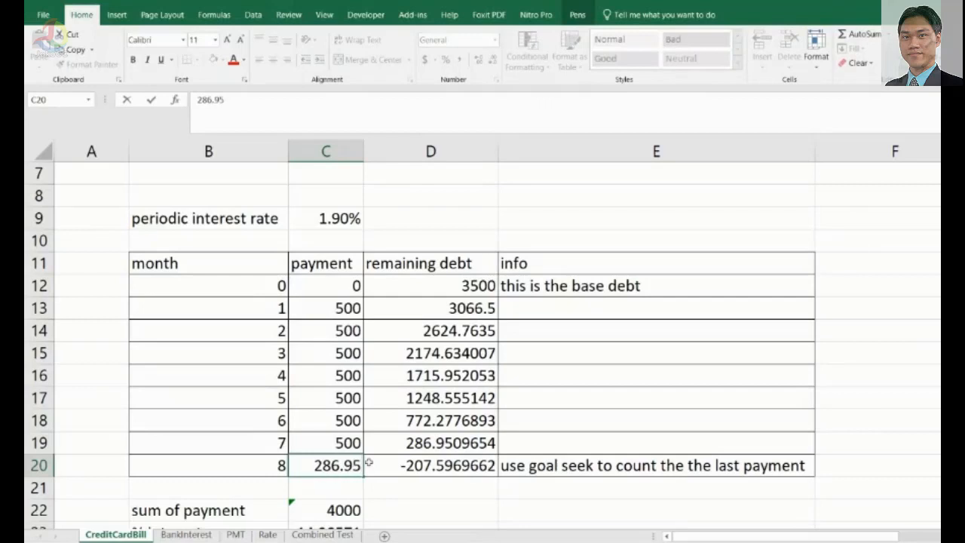
key("Return")
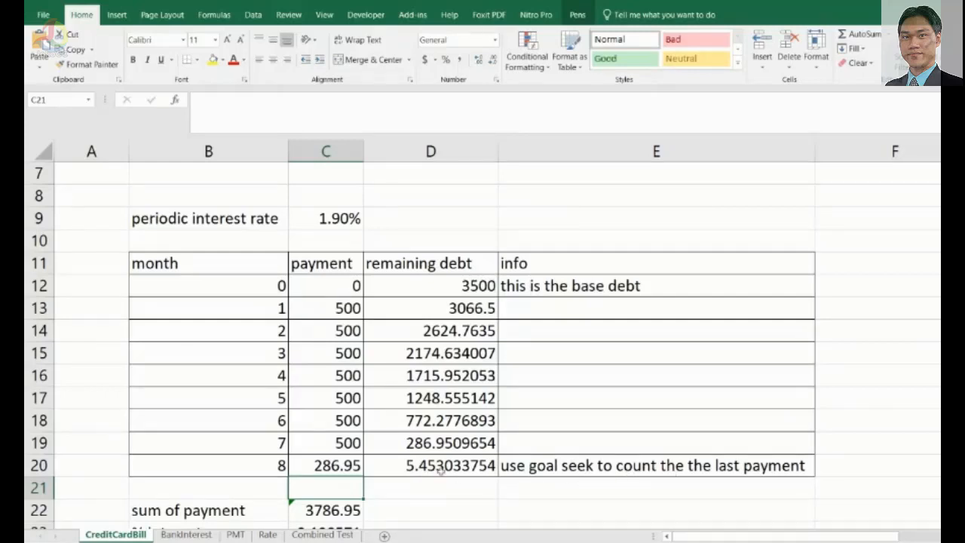
left_click(441, 469)
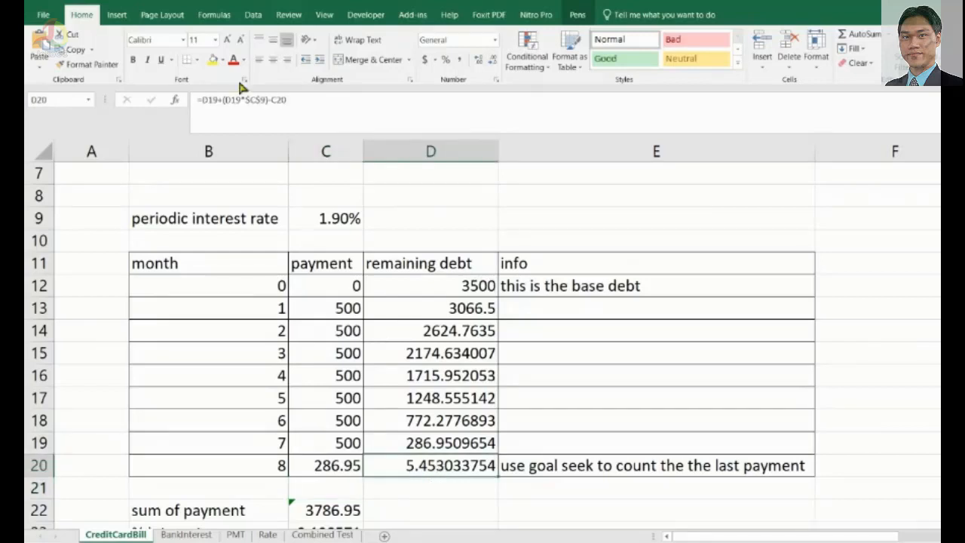
Open the Goal Seek dialog from What-If Analysis and move it beside the table.
left_click(254, 17)
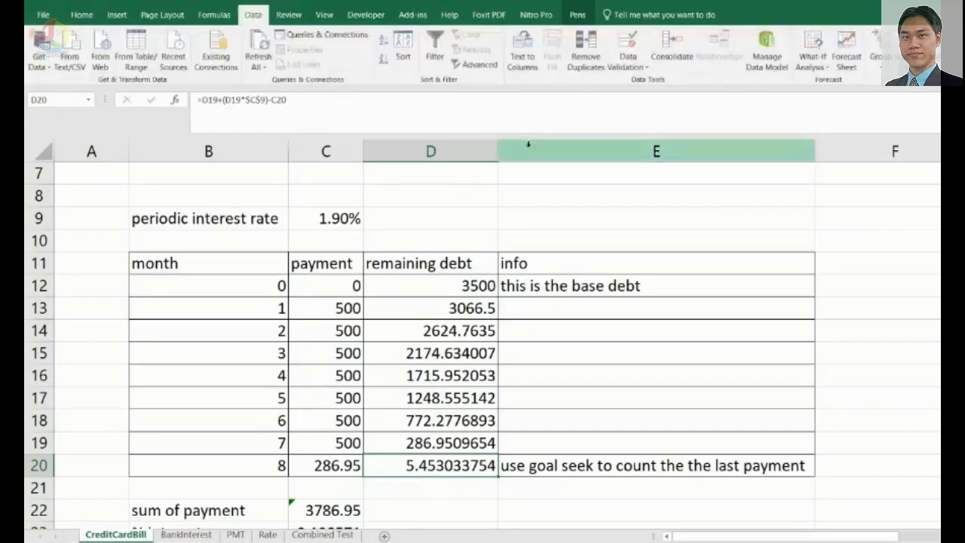
left_click(827, 72)
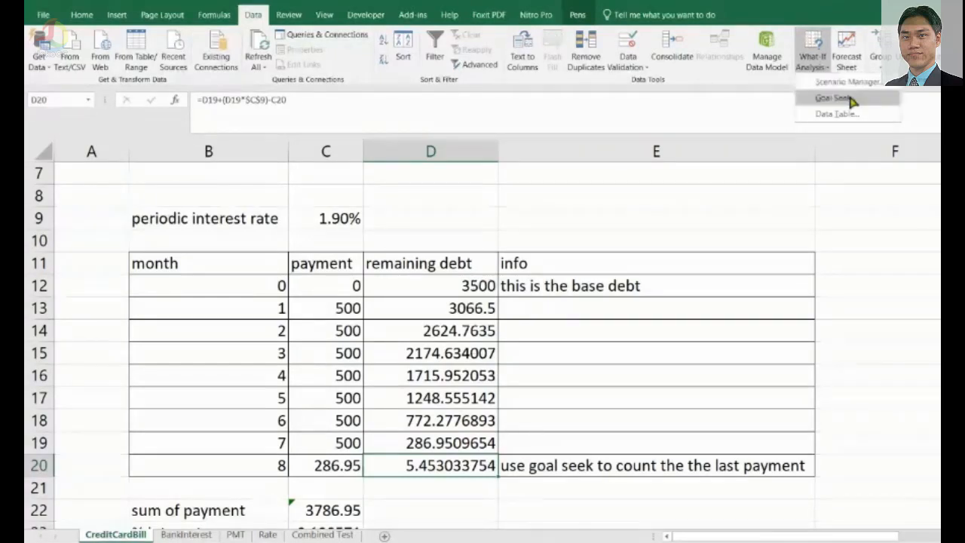
left_click(851, 100)
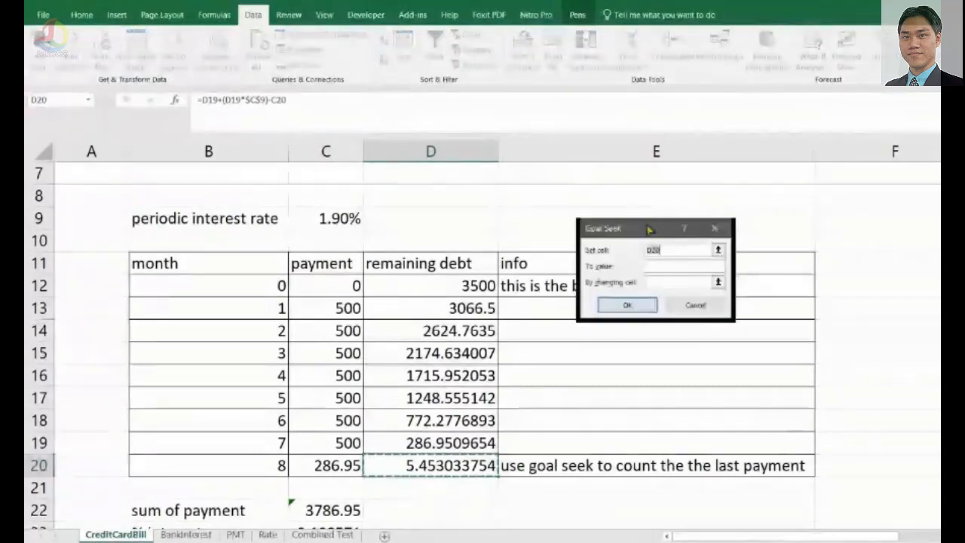
left_click_drag(647, 226, 619, 159)
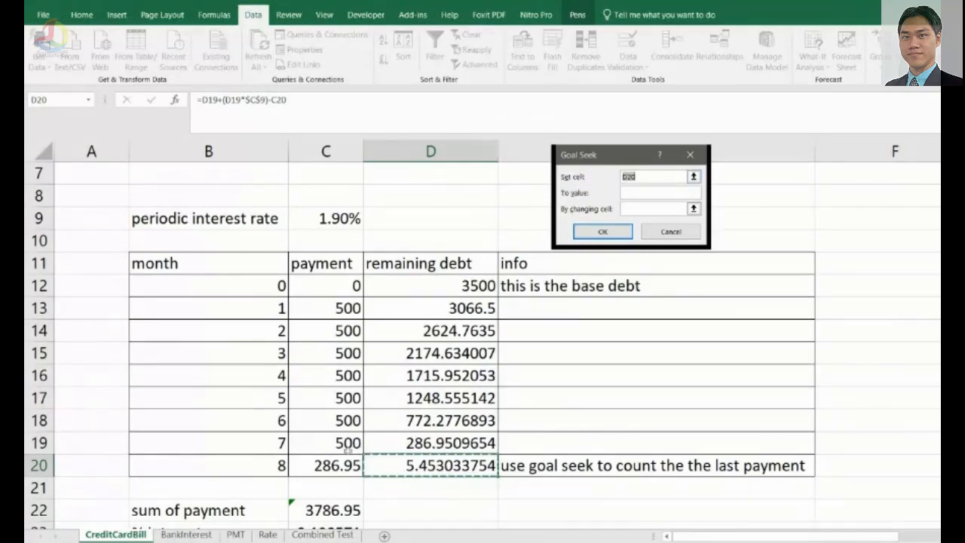
In Goal Seek, set the set cell to D20 and the target value to 0.
left_click(338, 469)
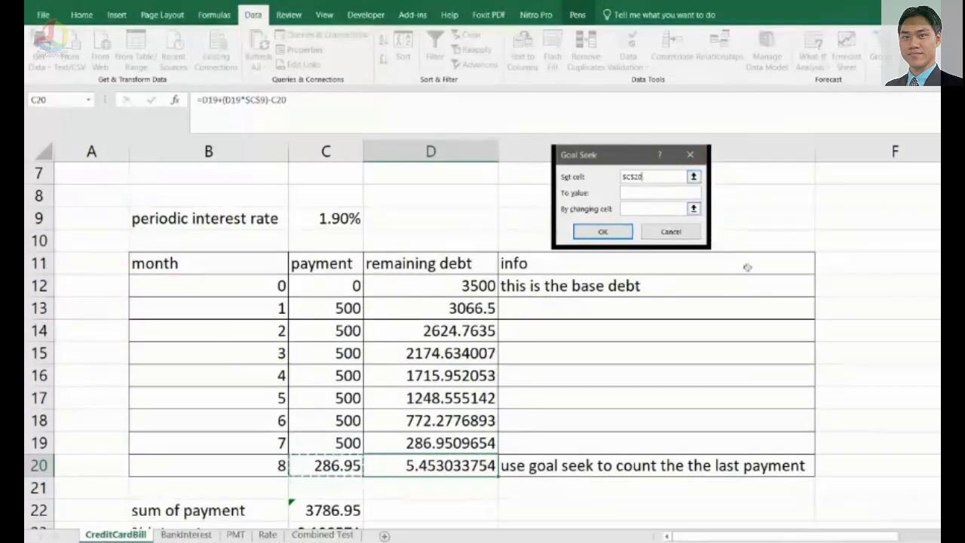
left_click(640, 211)
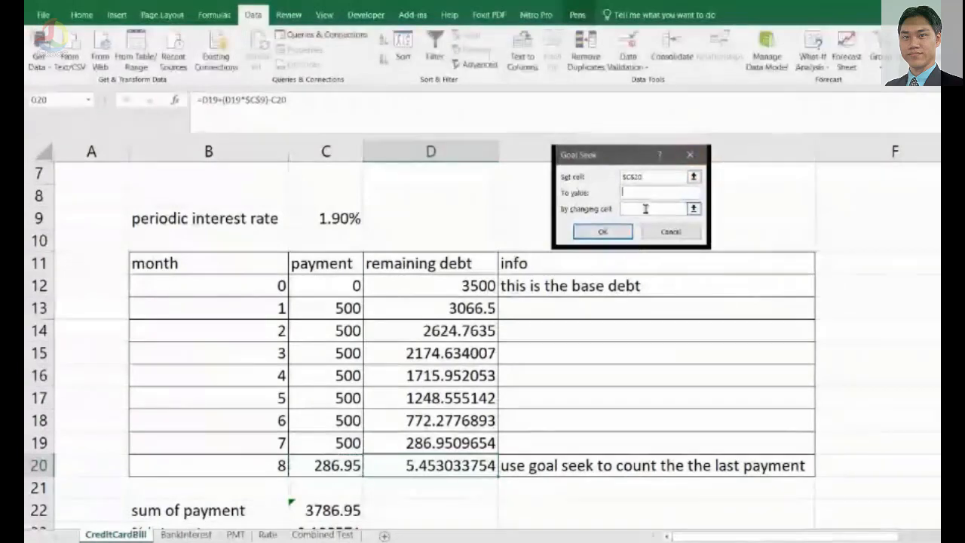
type("0")
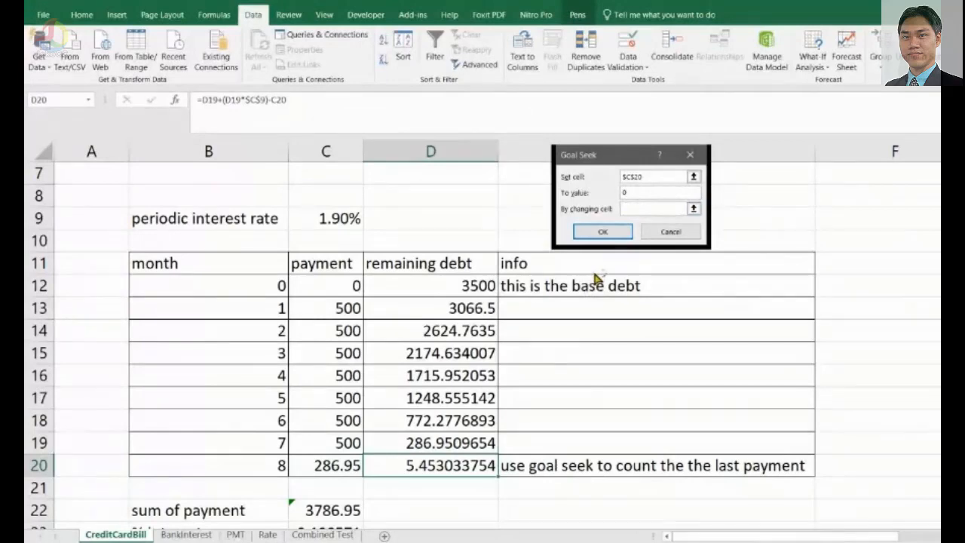
left_click(635, 177)
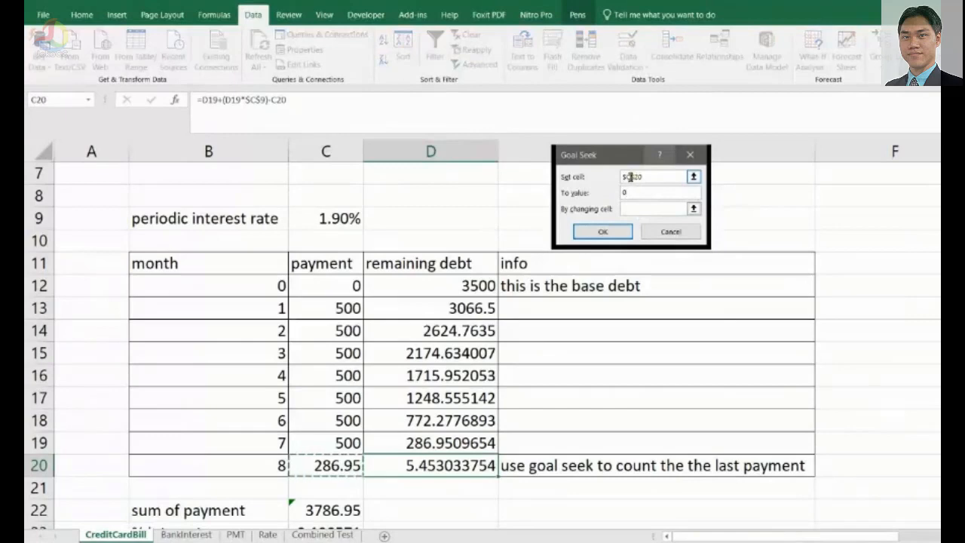
key("Right")
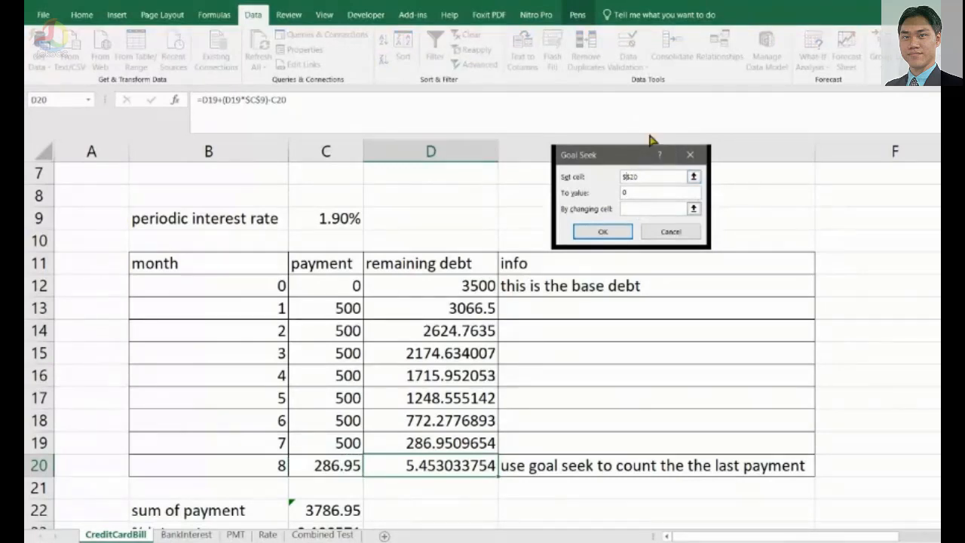
type("D")
left_click(625, 194)
type("0")
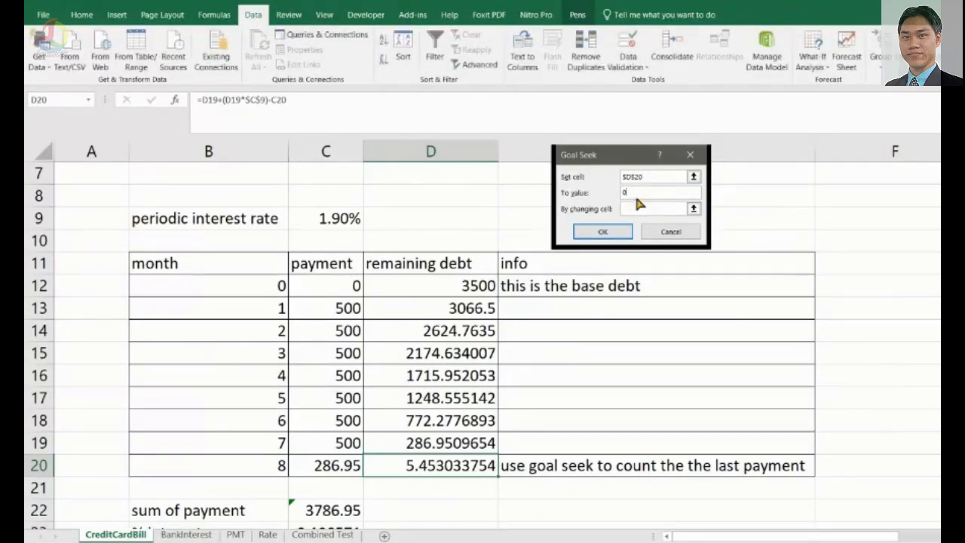
Pick C20 as the changing cell, run Goal Seek, and accept the solution for the final payment.
left_click(648, 210)
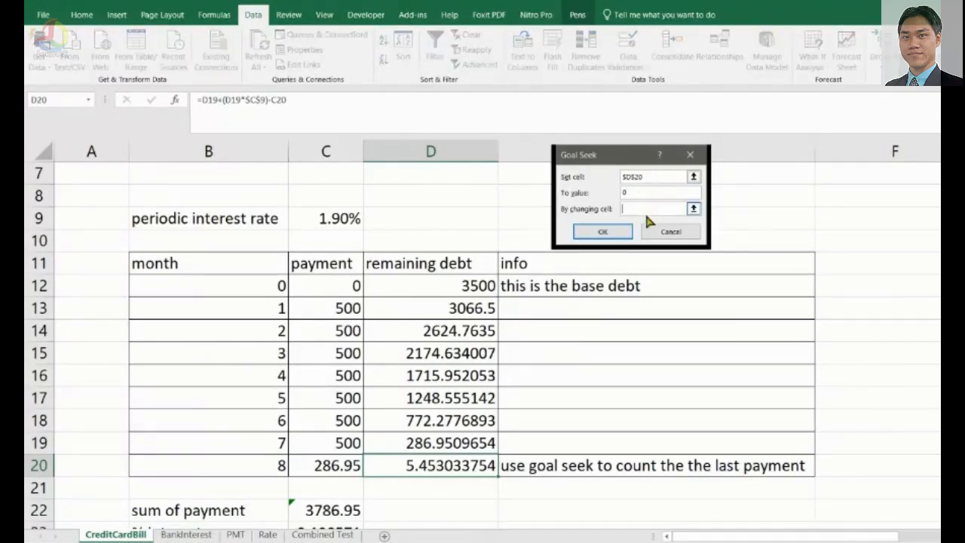
left_click(693, 209)
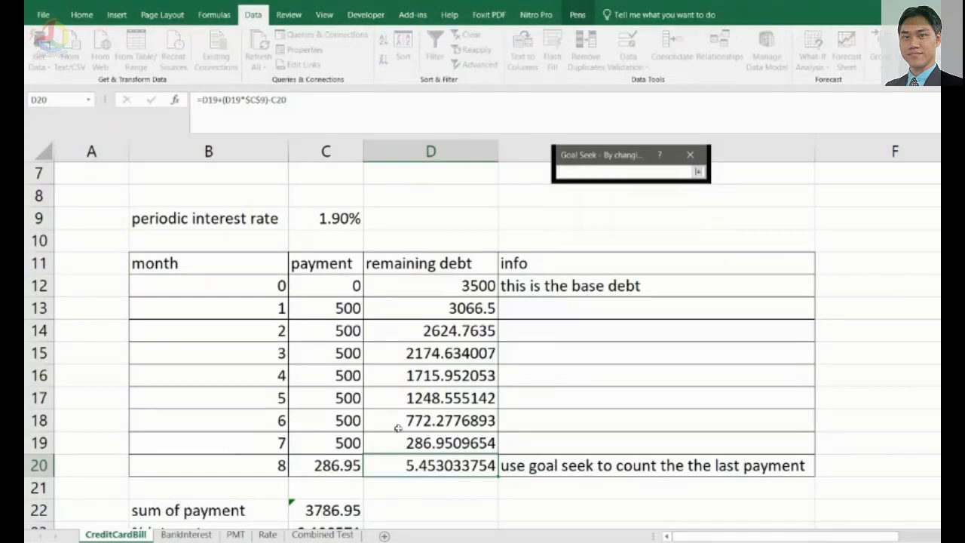
left_click(342, 468)
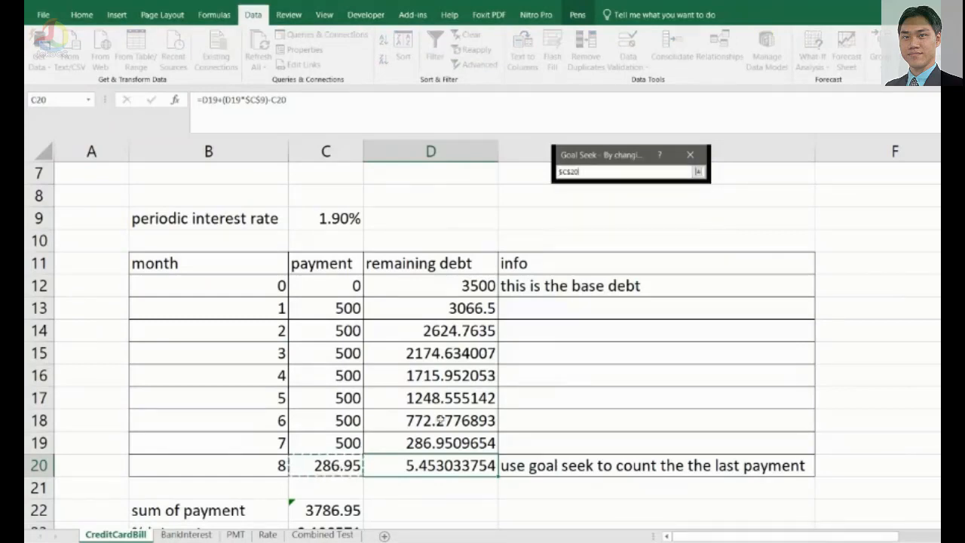
left_click(699, 171)
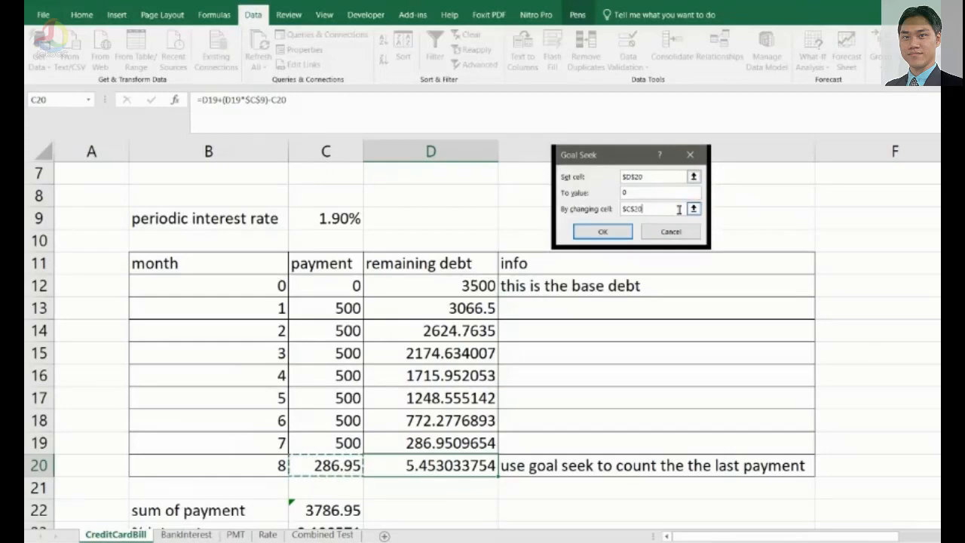
key("Return")
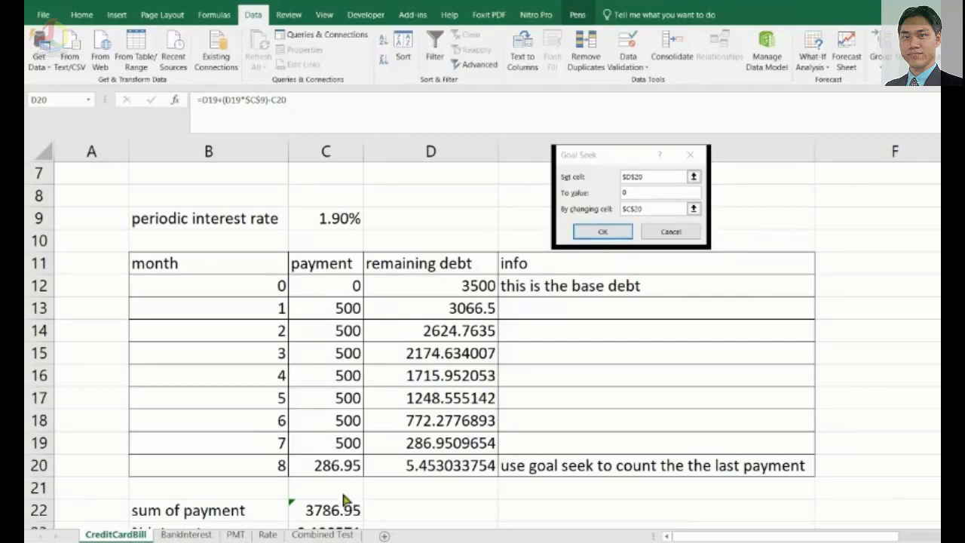
left_click(603, 232)
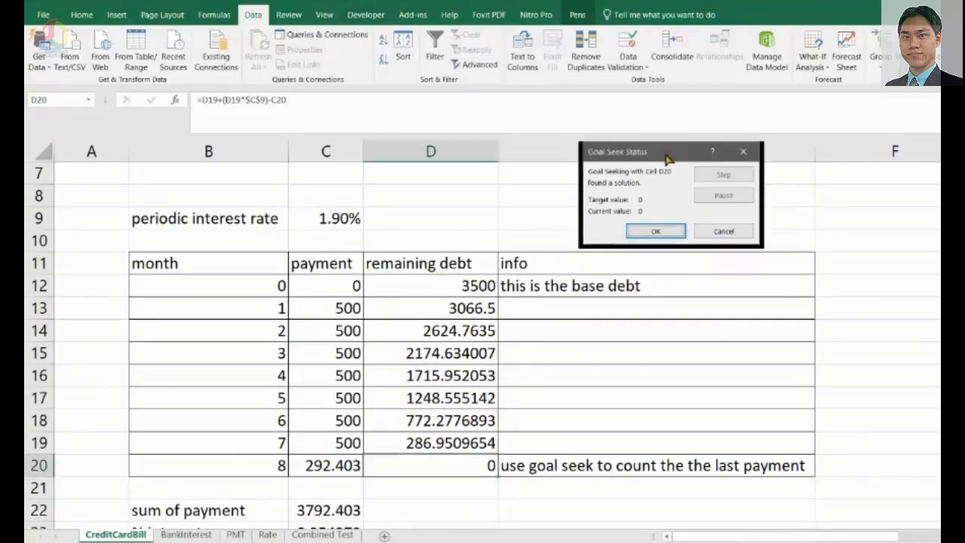
left_click_drag(687, 152, 653, 155)
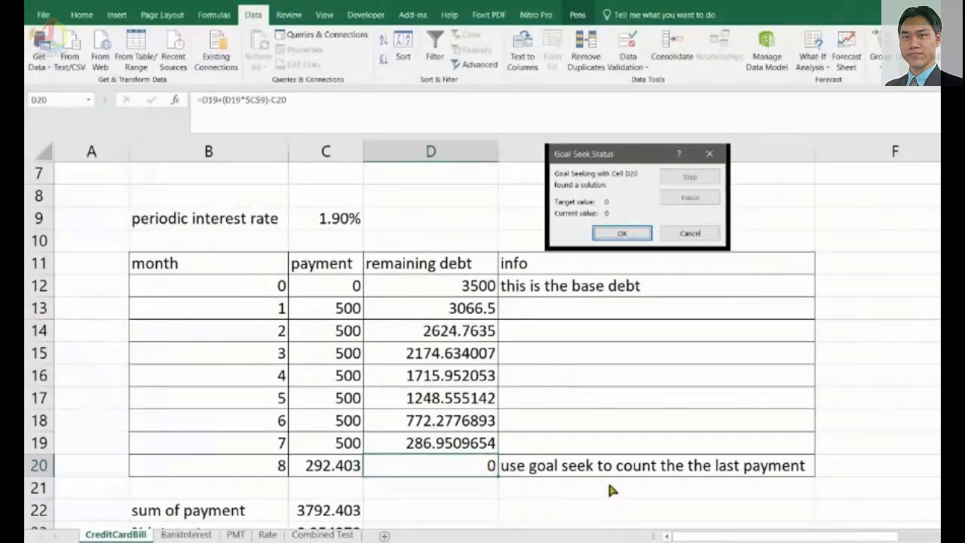
left_click(619, 231)
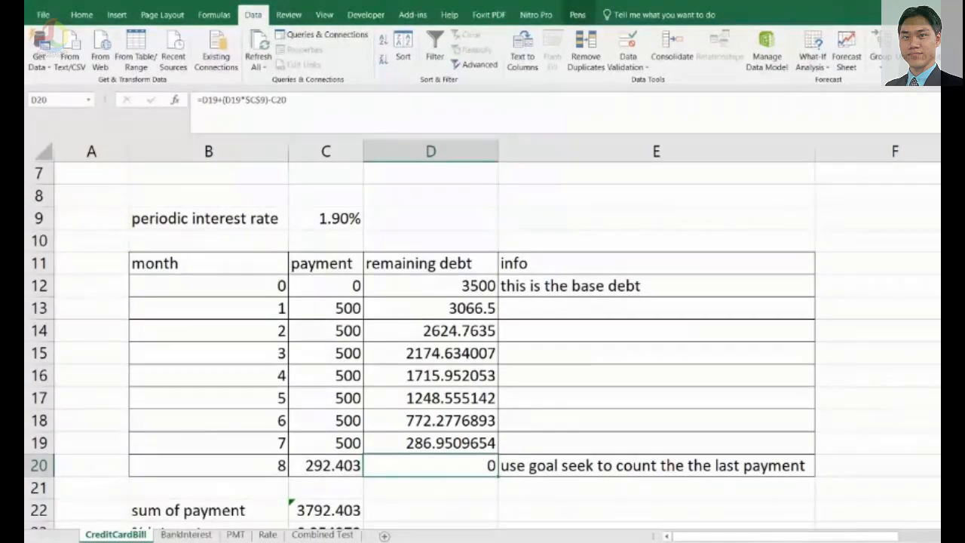
Review the completed repayment table against the case questions, checking the number of months and the final row.
scroll(482, 339, "down", 3)
scroll(482, 339, "up", 2)
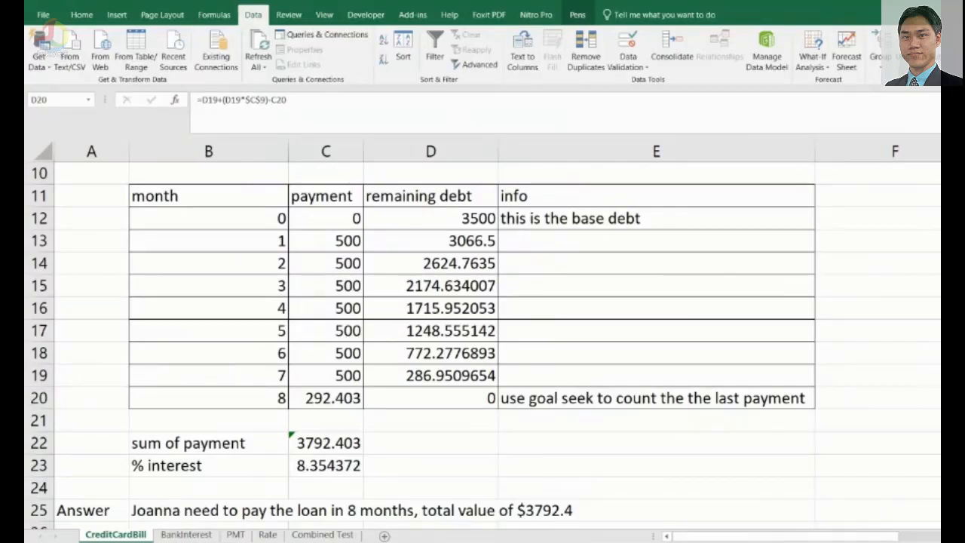
left_click(430, 398)
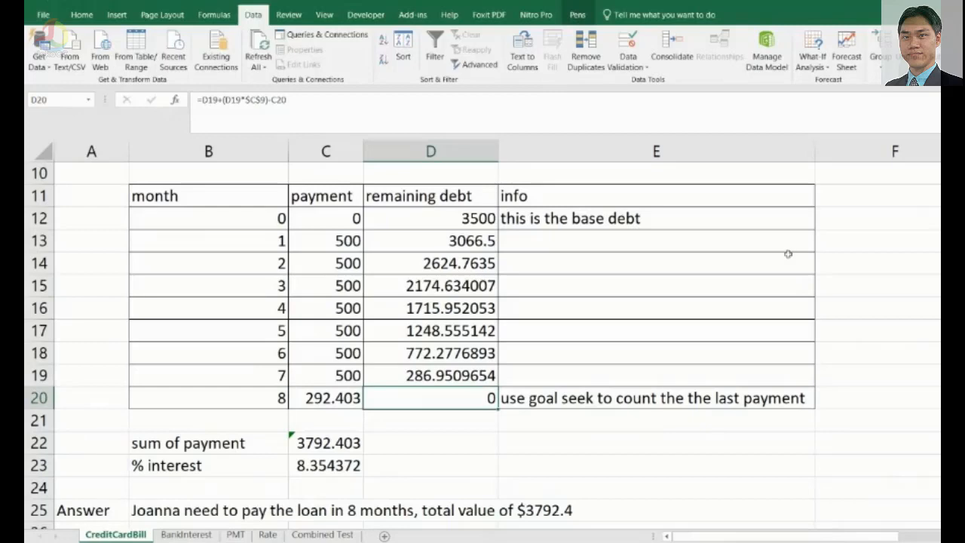
scroll(573, 283, "down", 1)
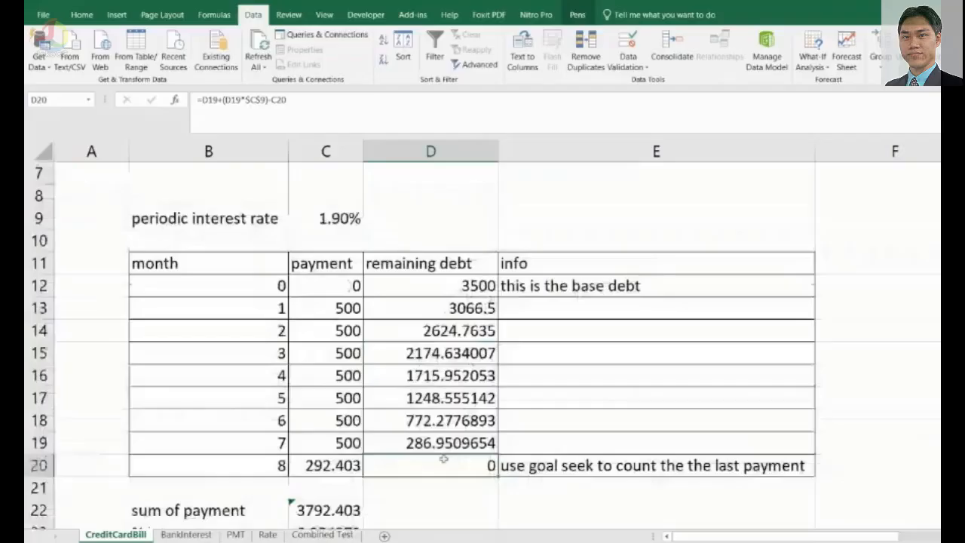
scroll(444, 459, "up", 2)
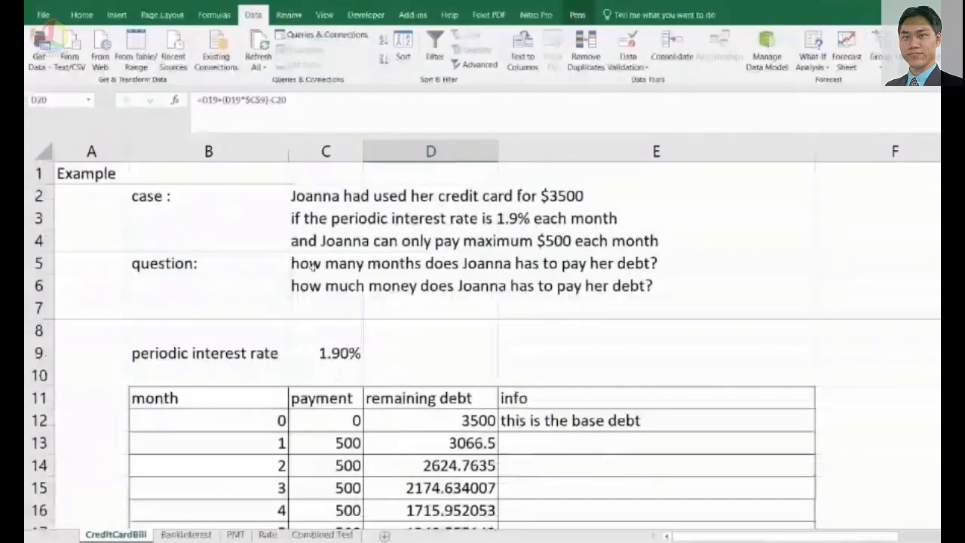
left_click(313, 263)
scroll(326, 289, "down", 1)
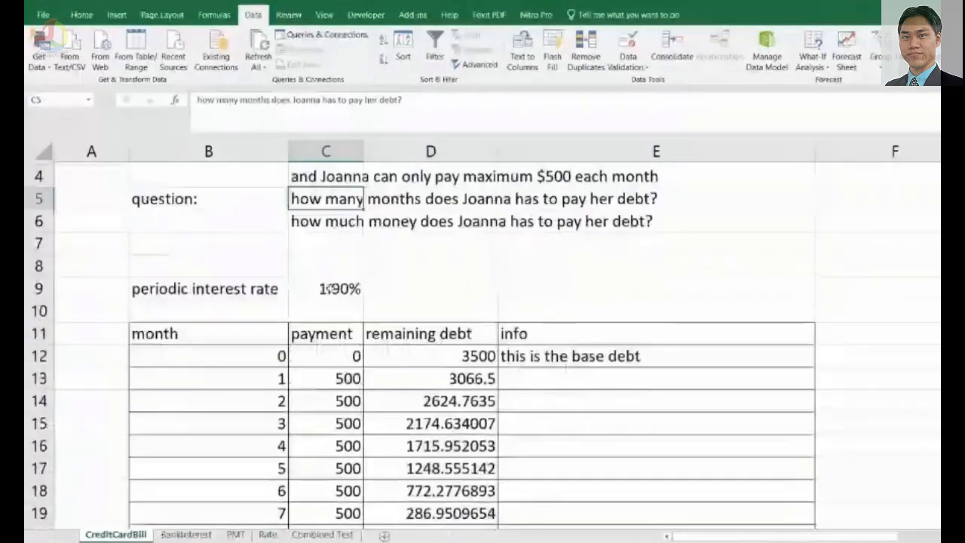
scroll(312, 368, "down", 1)
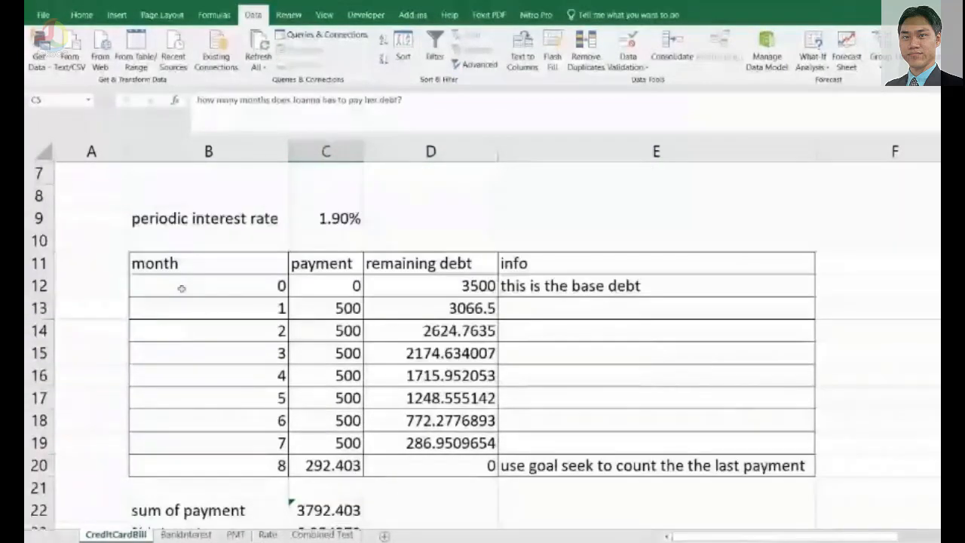
left_click(221, 332)
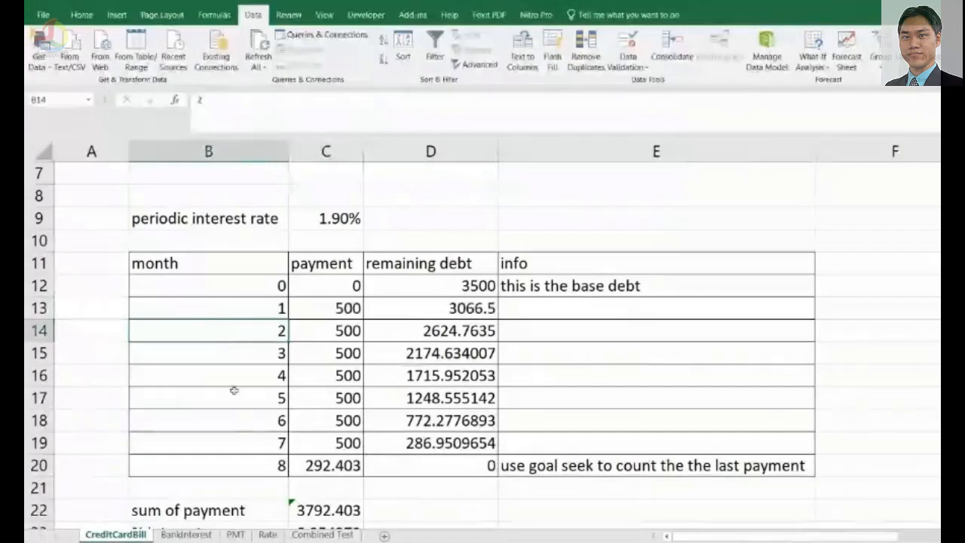
left_click(240, 468)
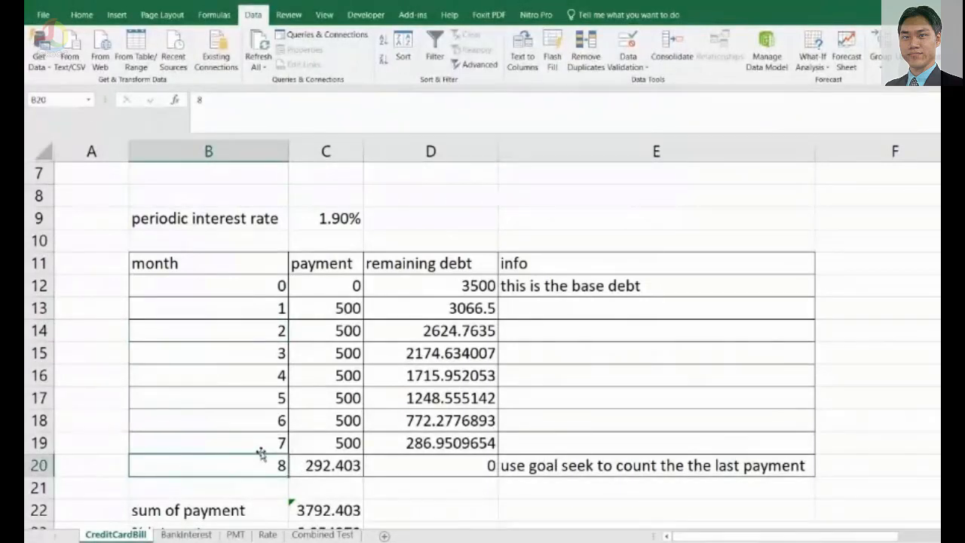
scroll(259, 453, "down", 1)
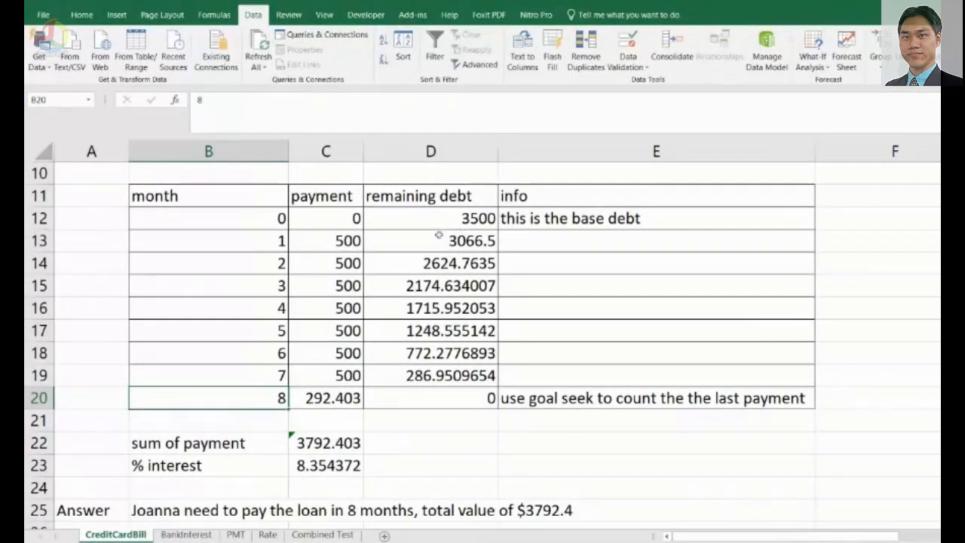
Inspect the sum-of-payment formula in C22 that totals the payments in C13:C20.
left_click(347, 240)
left_click_drag(347, 240, 330, 398)
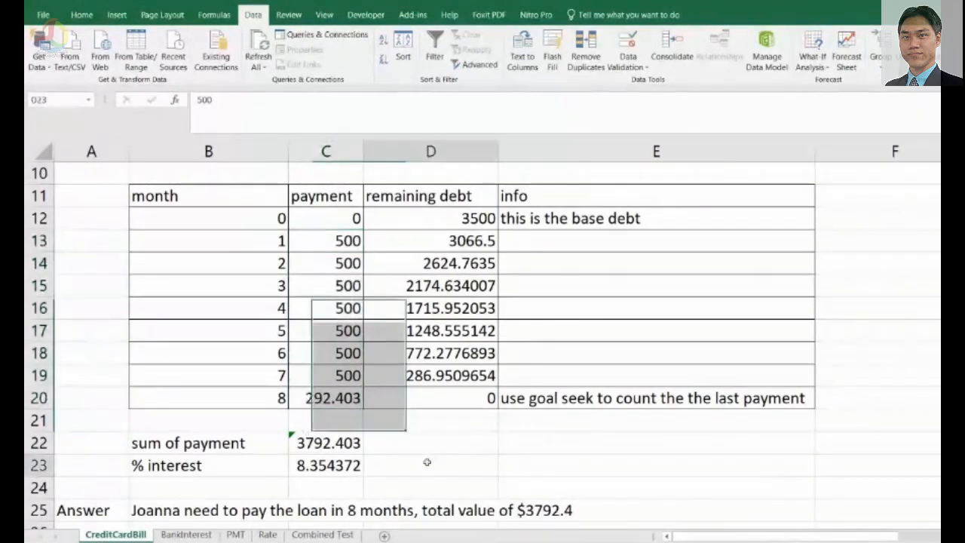
left_click(329, 443)
left_click(247, 99)
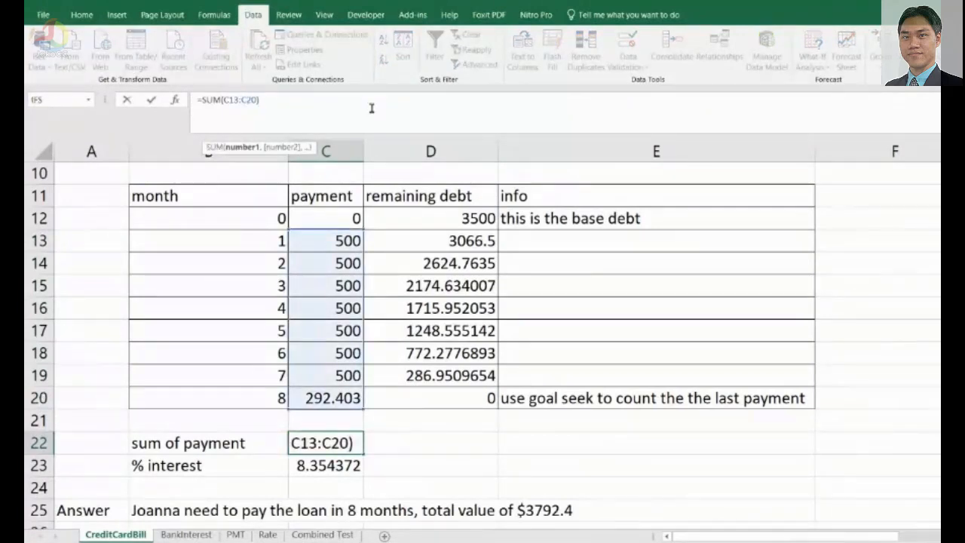
double_click(353, 442)
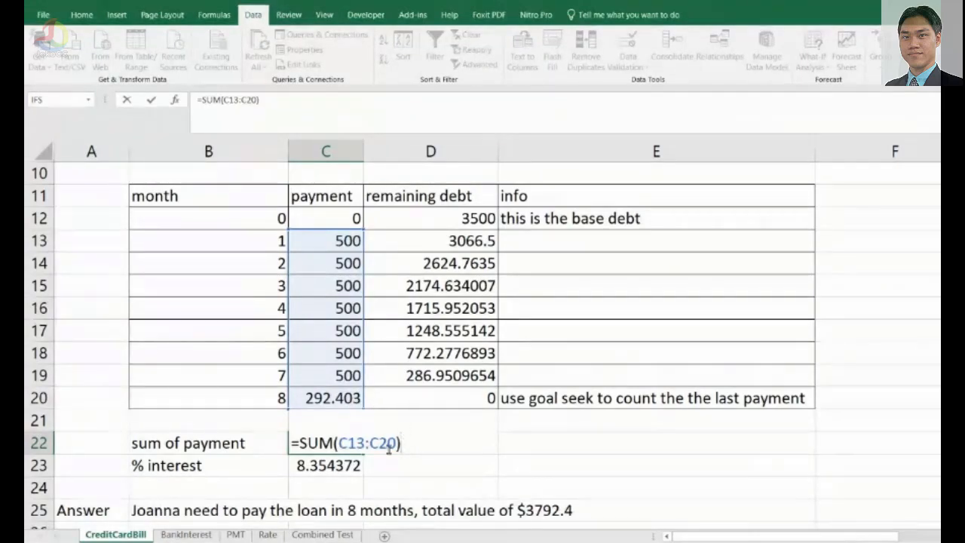
key("ctrl+Return")
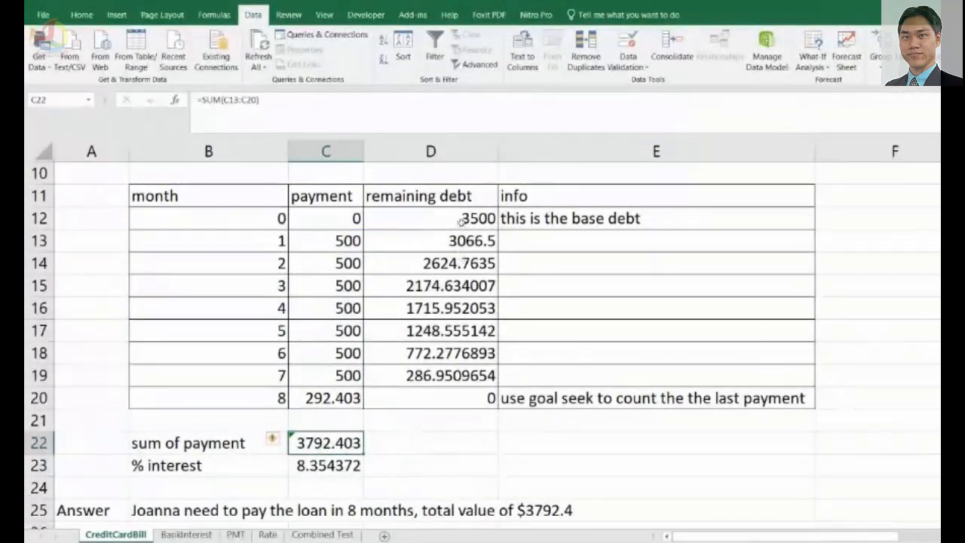
Inspect the % interest formula in C23, which compares total payments with the base debt in D12.
left_click(457, 223)
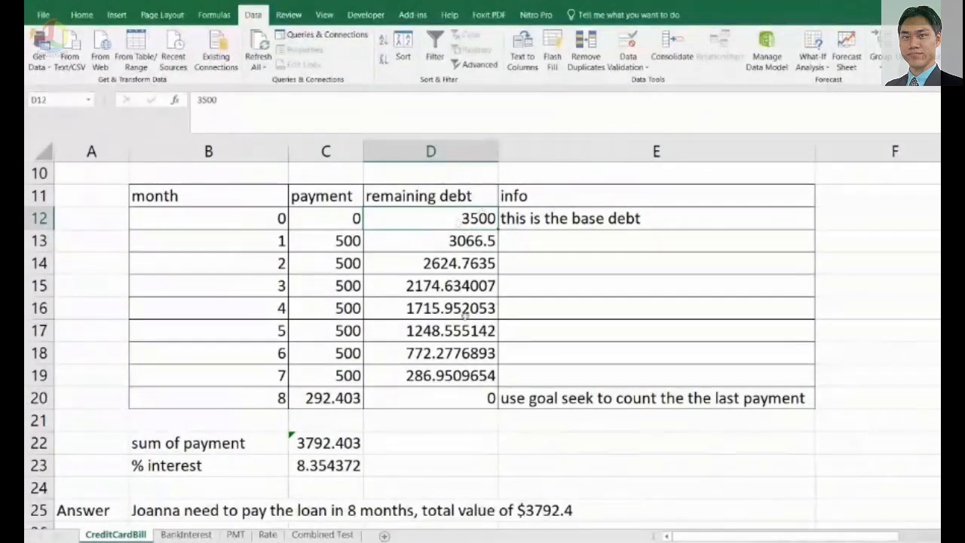
left_click(332, 468)
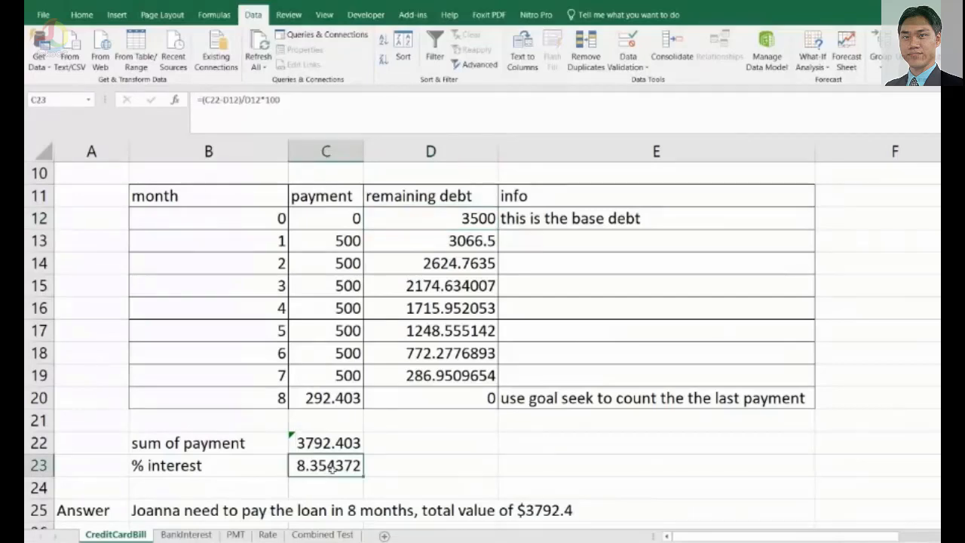
double_click(332, 468)
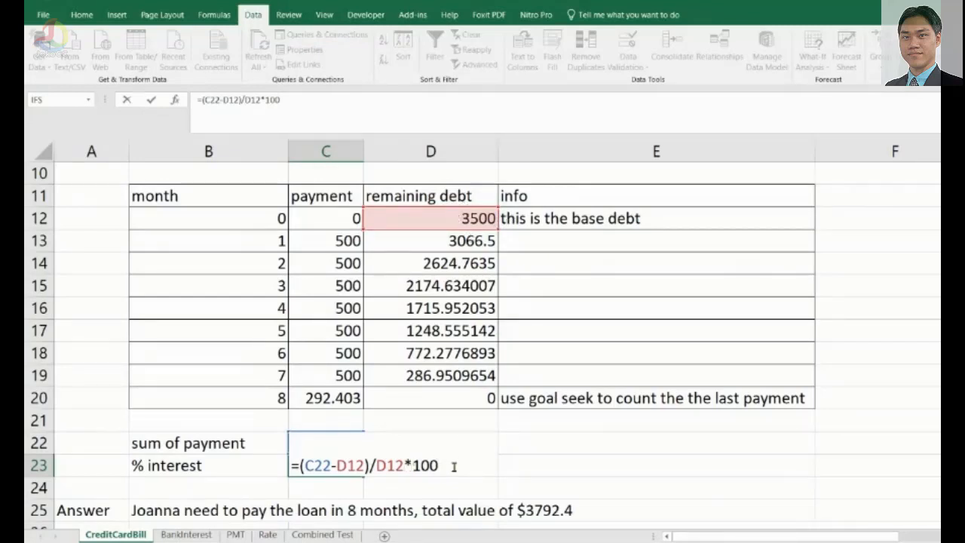
key("Return")
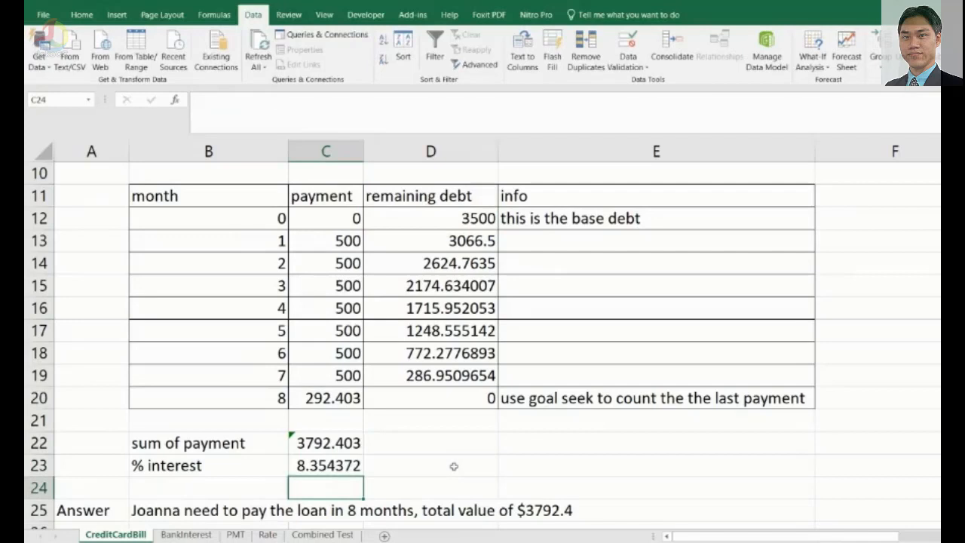
left_click(328, 467)
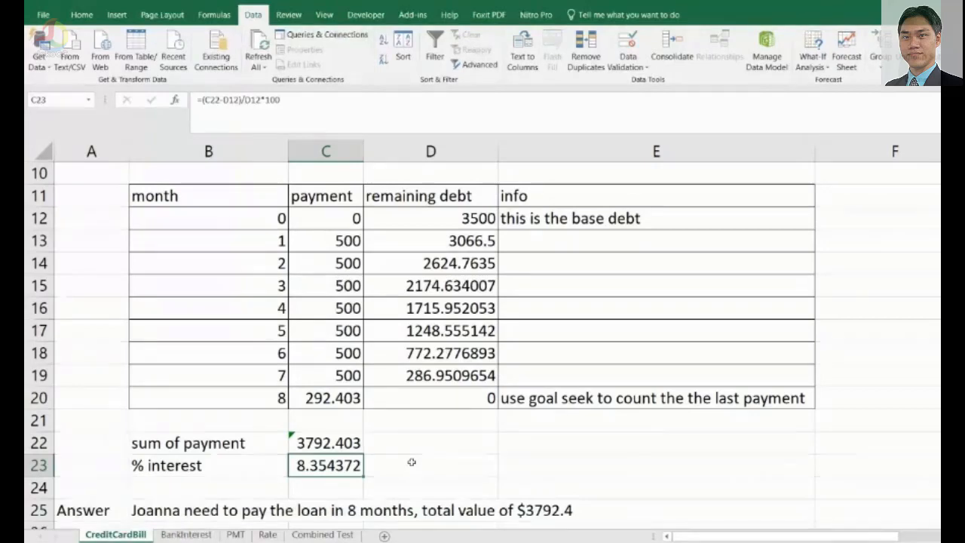
Return to the top of the sheet and select the periodic interest rate in C9.
scroll(412, 462, "up", 1)
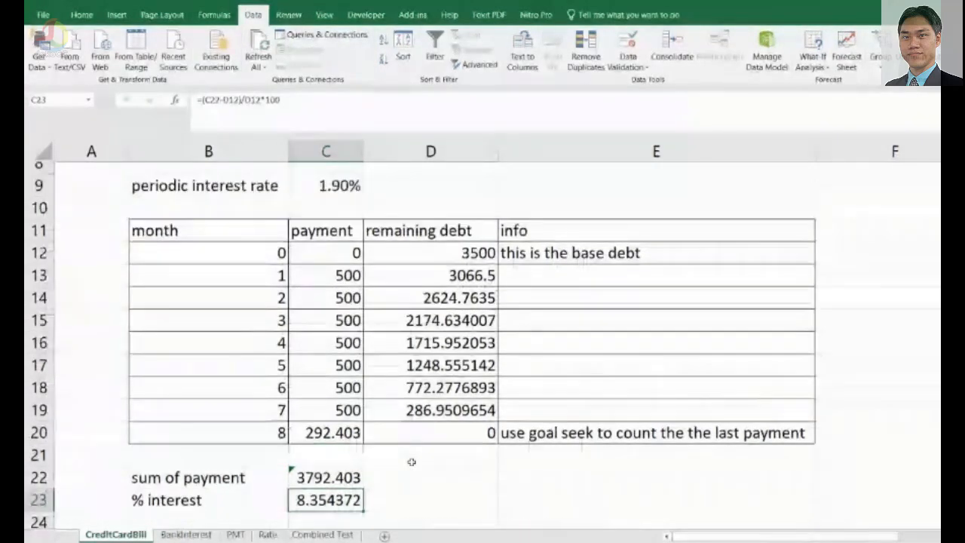
scroll(412, 461, "up", 2)
scroll(412, 461, "up", 1)
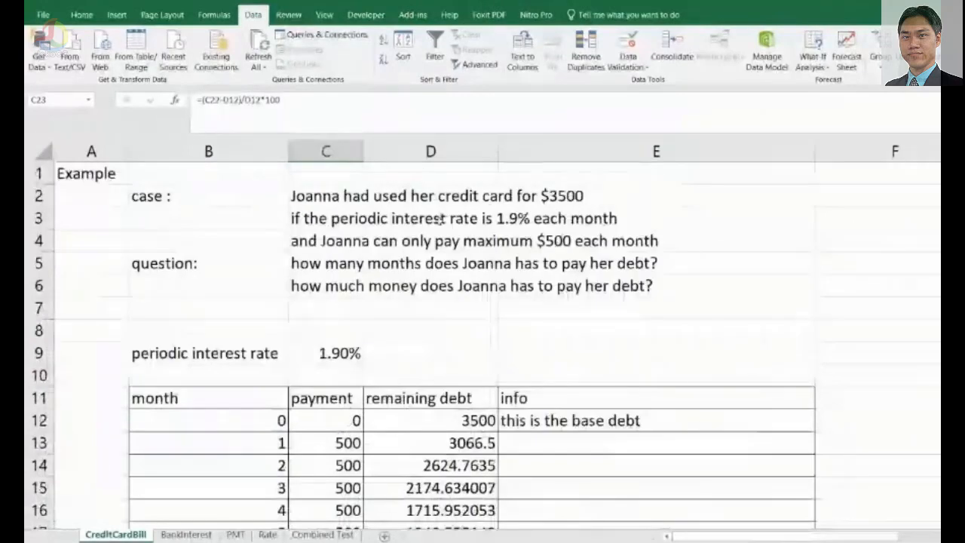
left_click(343, 352)
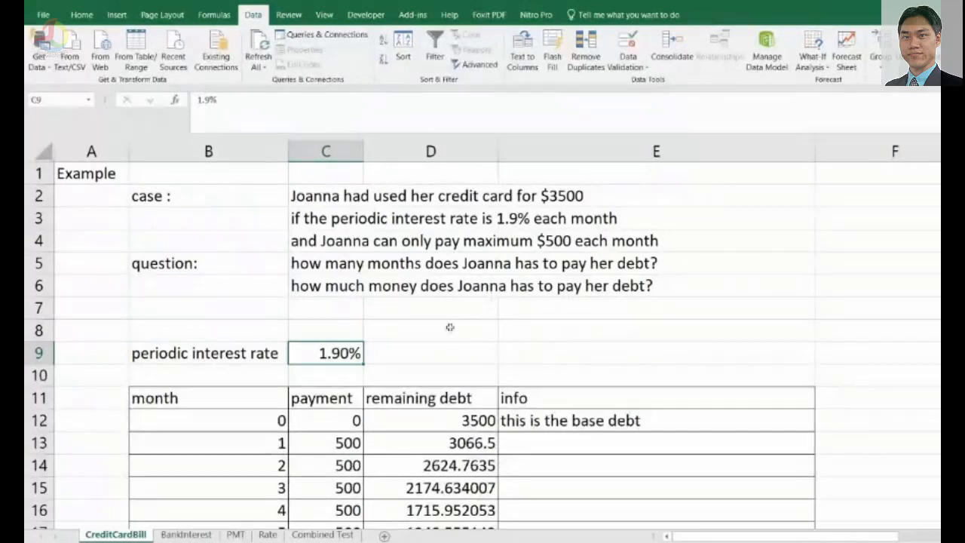
Review the payment values in C13:C19 and the % interest result of the first repayment table.
scroll(445, 349, "down", 3)
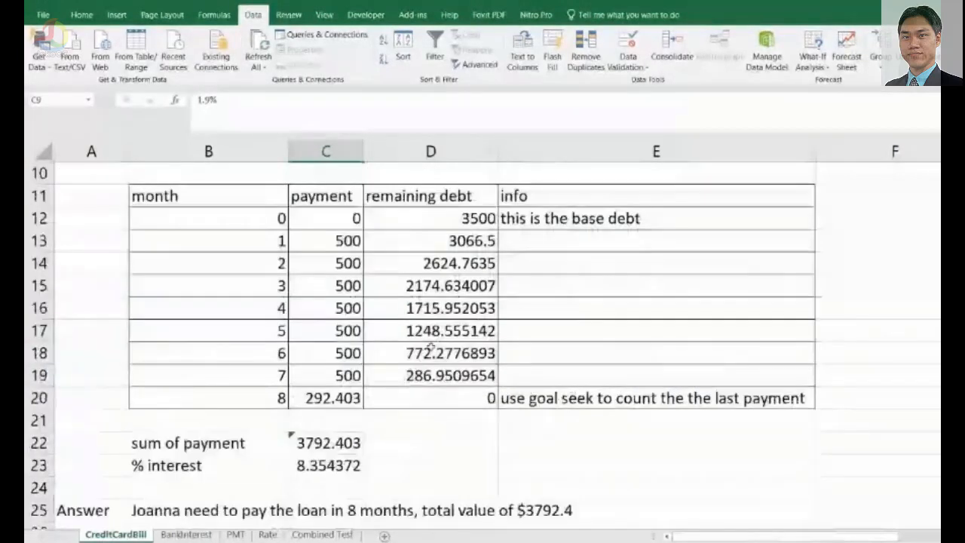
left_click(326, 465)
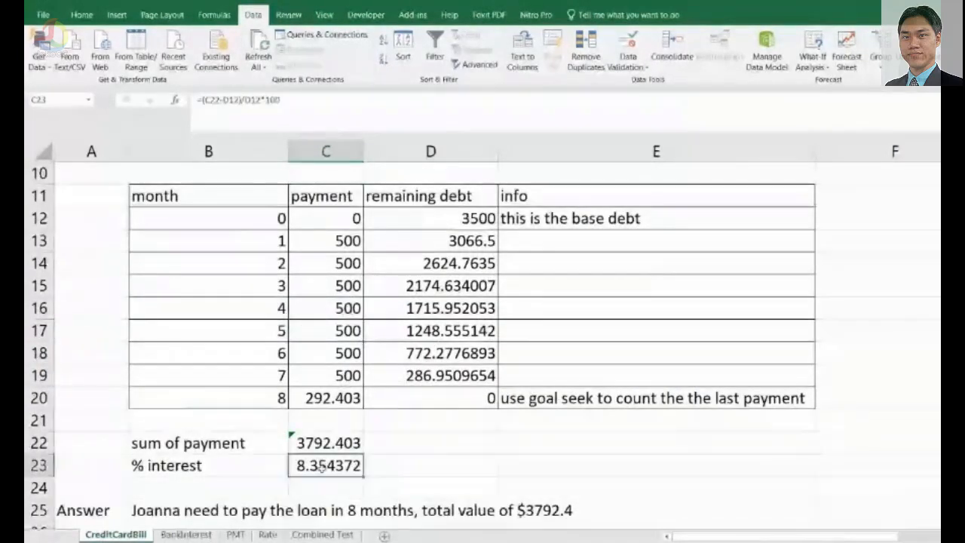
left_click(323, 246)
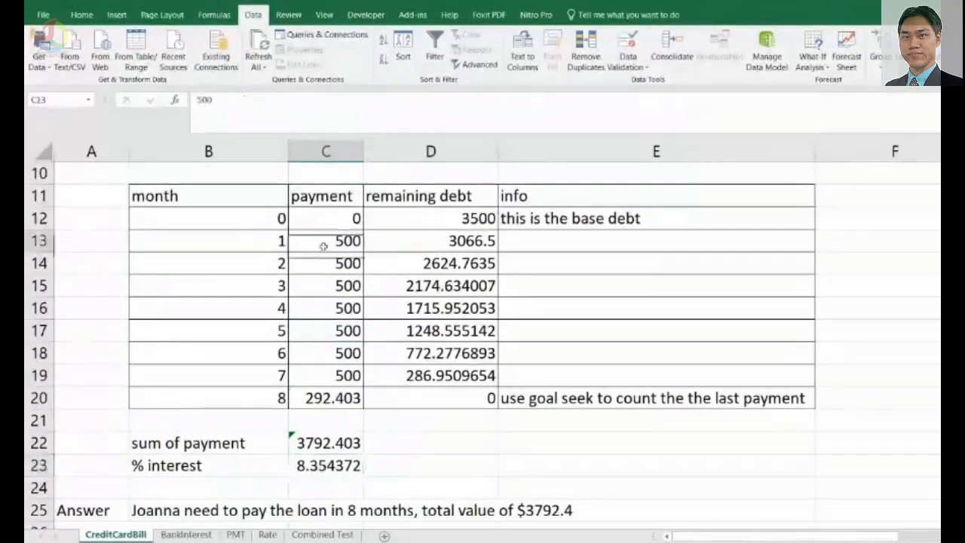
left_click(323, 307)
left_click(340, 380)
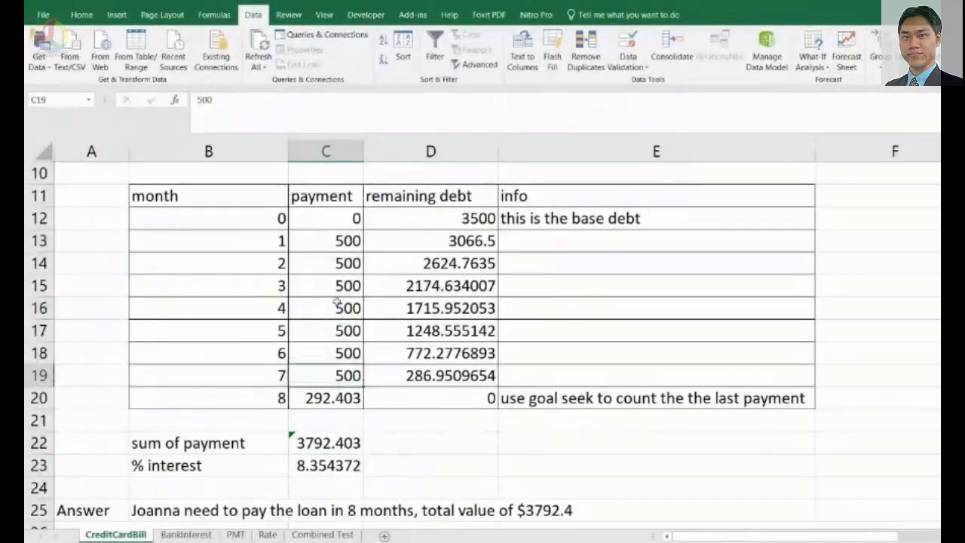
left_click(317, 257)
left_click(312, 326)
left_click(305, 374)
Scroll to the second case and read its conditions and questions about David's motor bike installment.
scroll(363, 397, "down", 6)
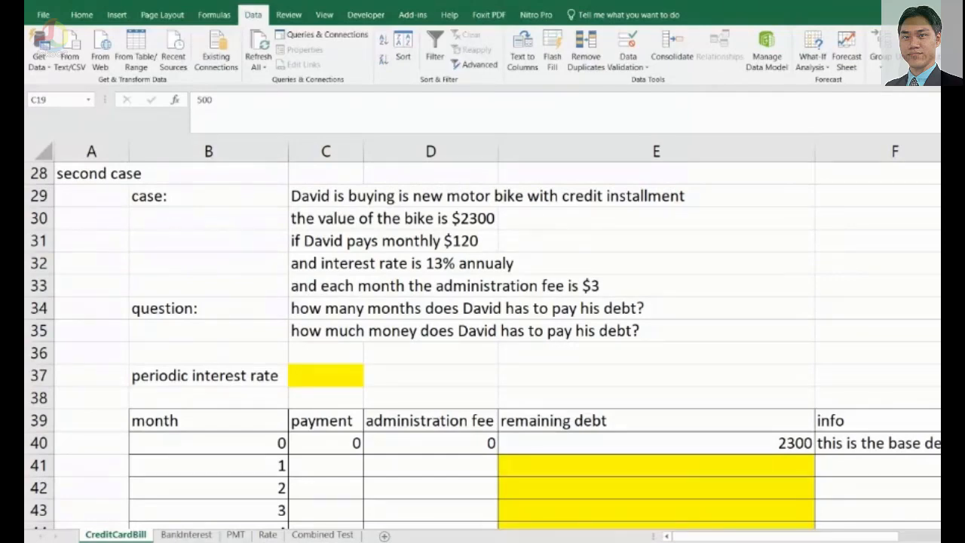
scroll(524, 341, "down", 1)
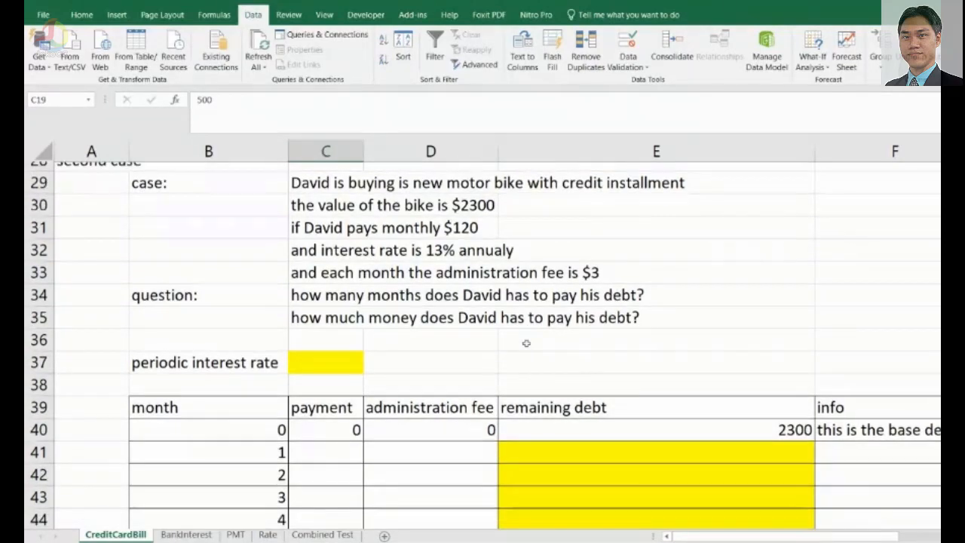
scroll(526, 342, "up", 3)
scroll(524, 342, "down", 1)
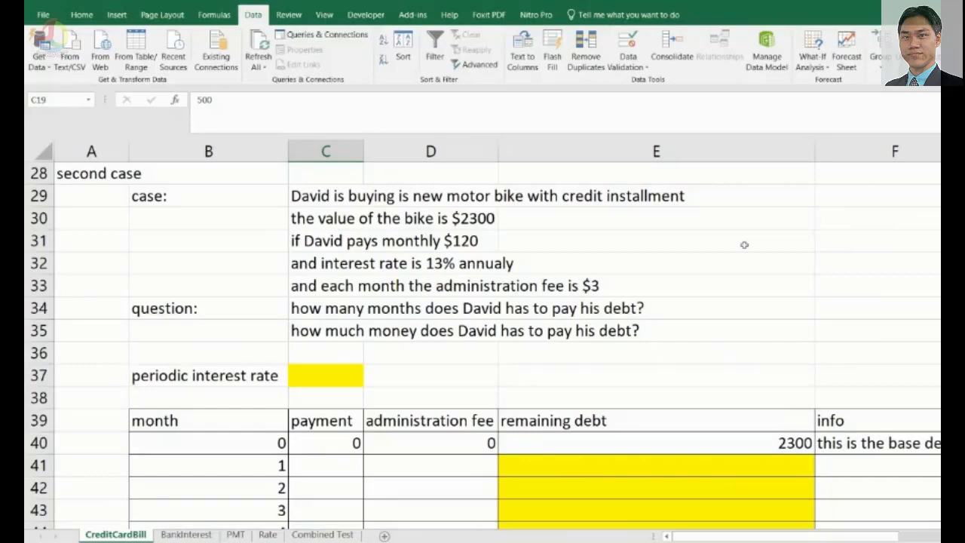
left_click(432, 268)
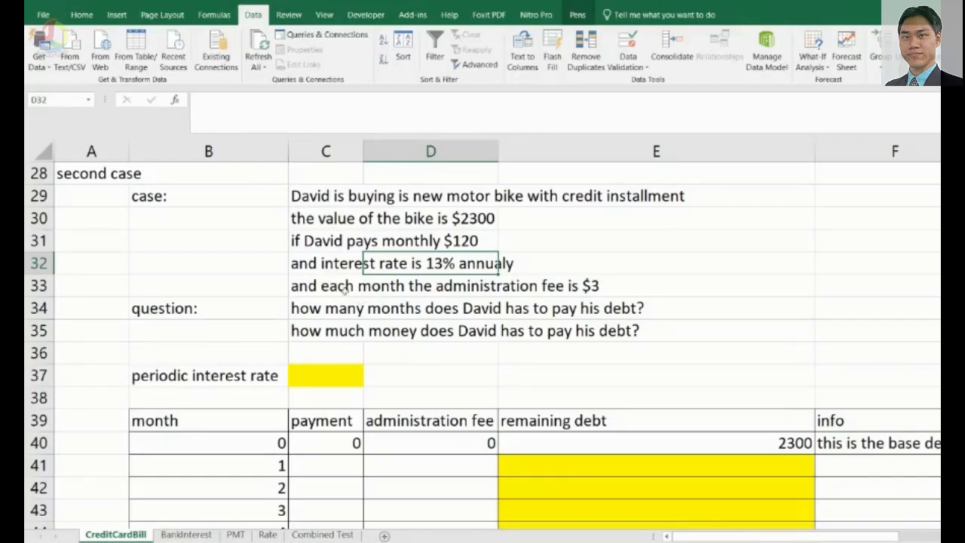
left_click(332, 285)
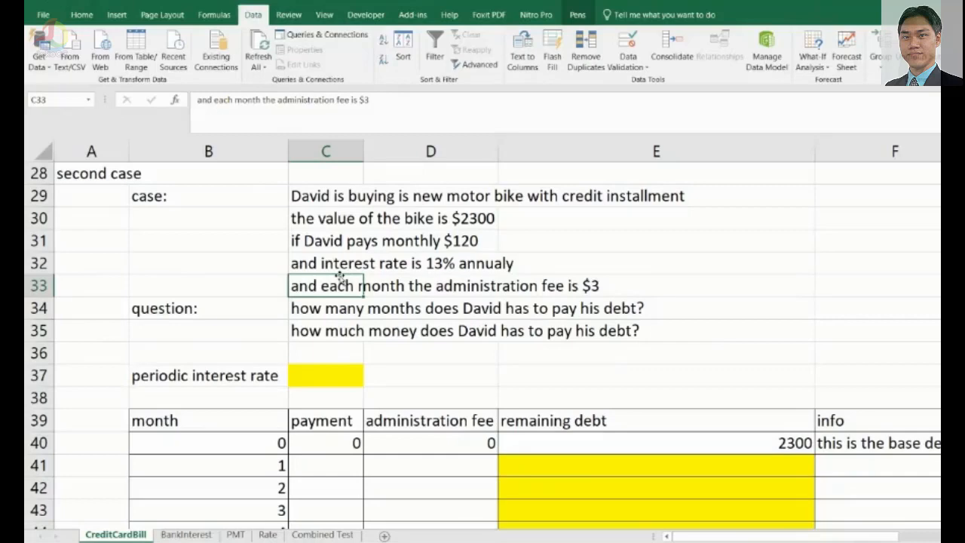
left_click(318, 313)
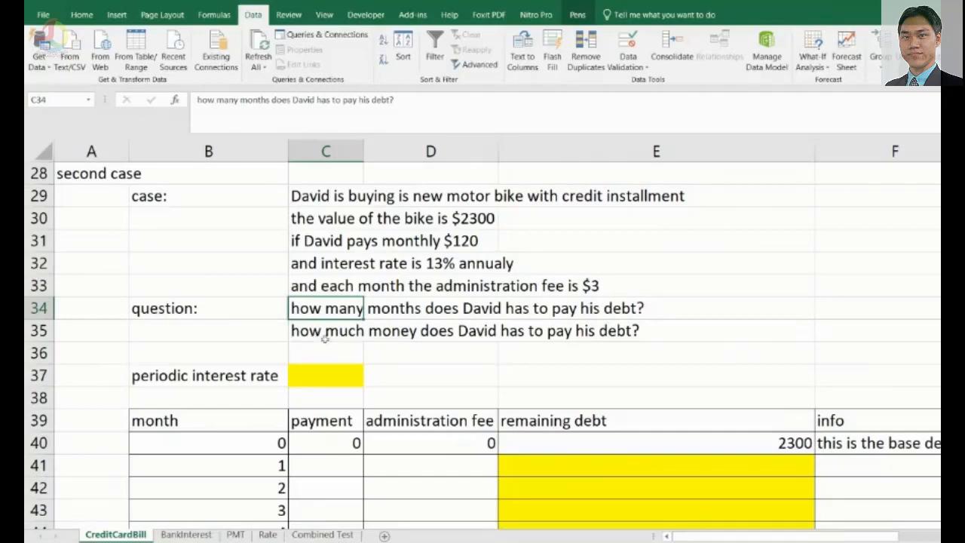
left_click(331, 334)
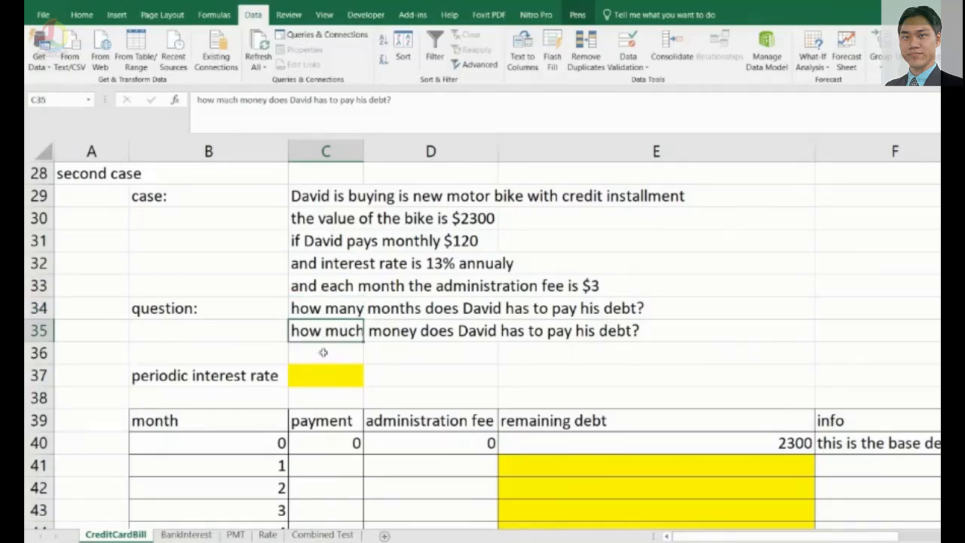
left_click(407, 312)
left_click(399, 337)
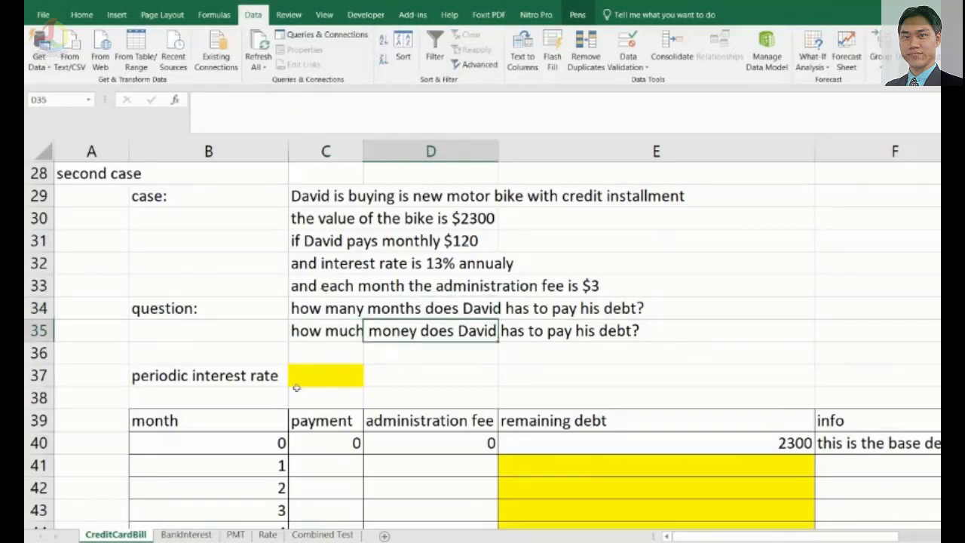
left_click(337, 382)
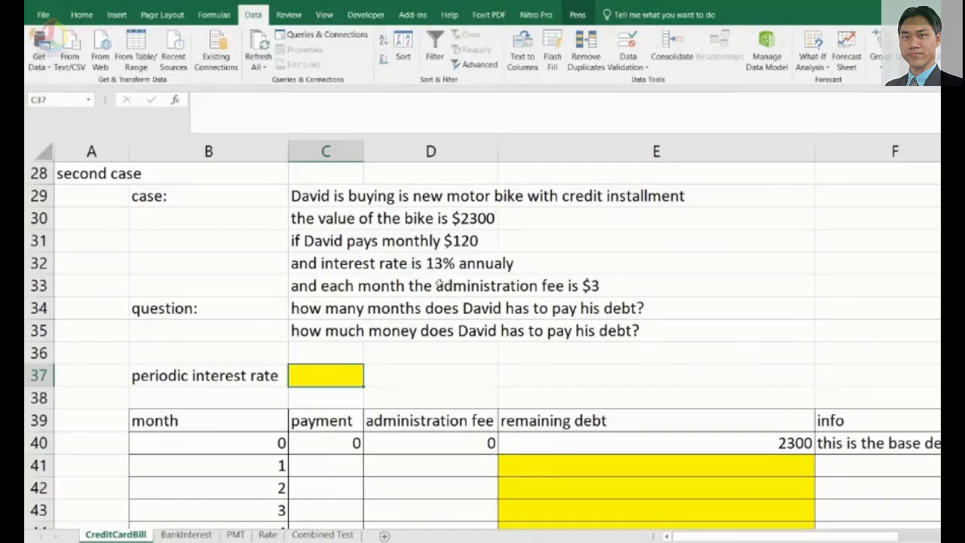
Enter the periodic interest rate in C37 as the formula =13/12.
left_click(337, 392)
left_click(337, 381)
type("=13")
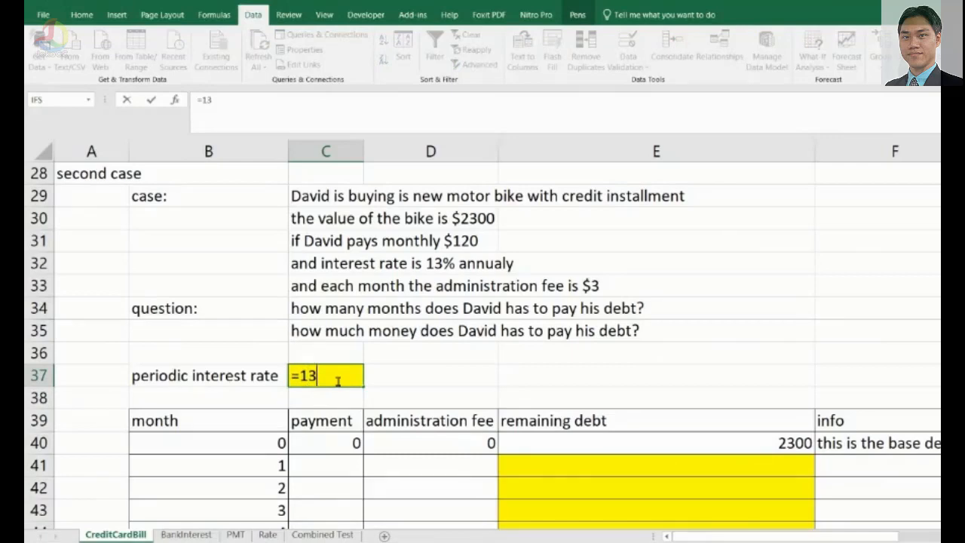
type("/12")
key("Return")
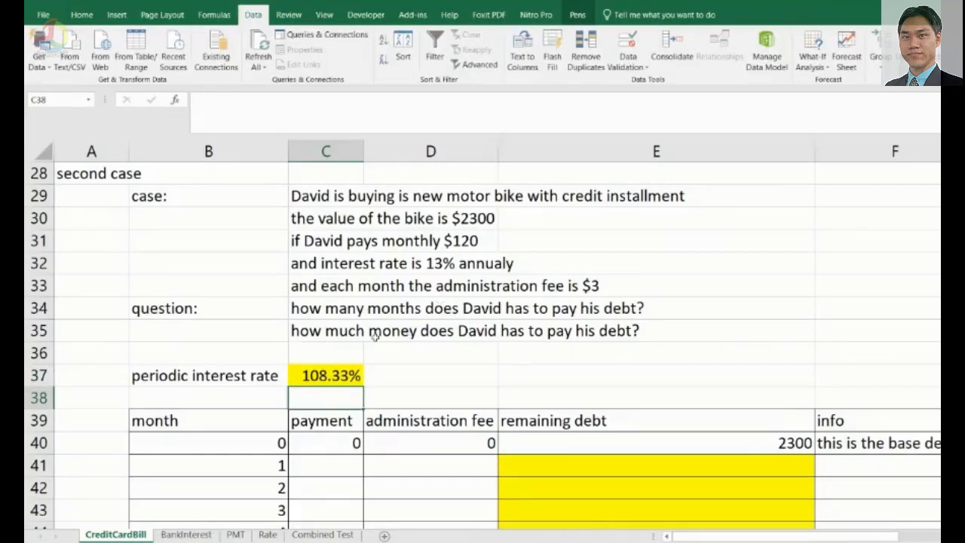
Edit the formula in C37 so it reads =13%/12.
left_click(316, 371)
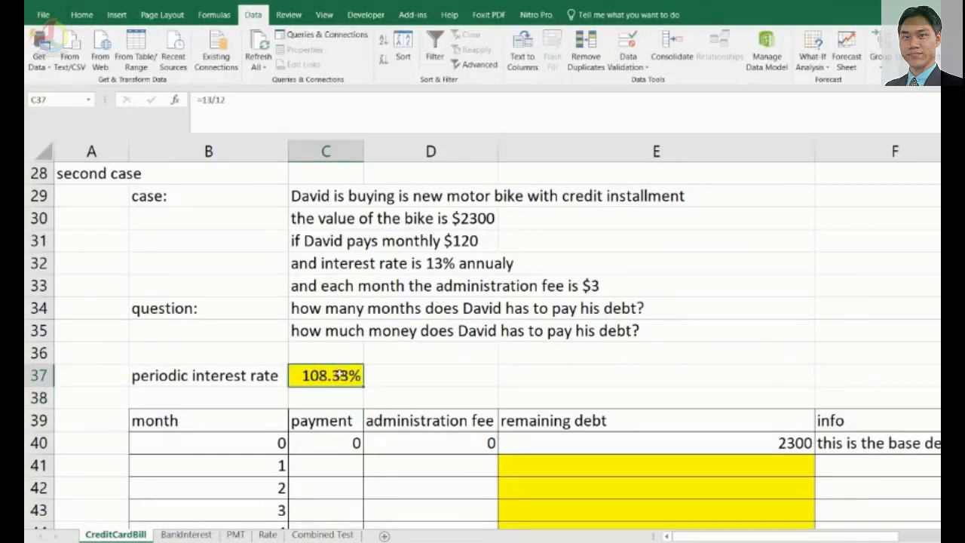
double_click(341, 375)
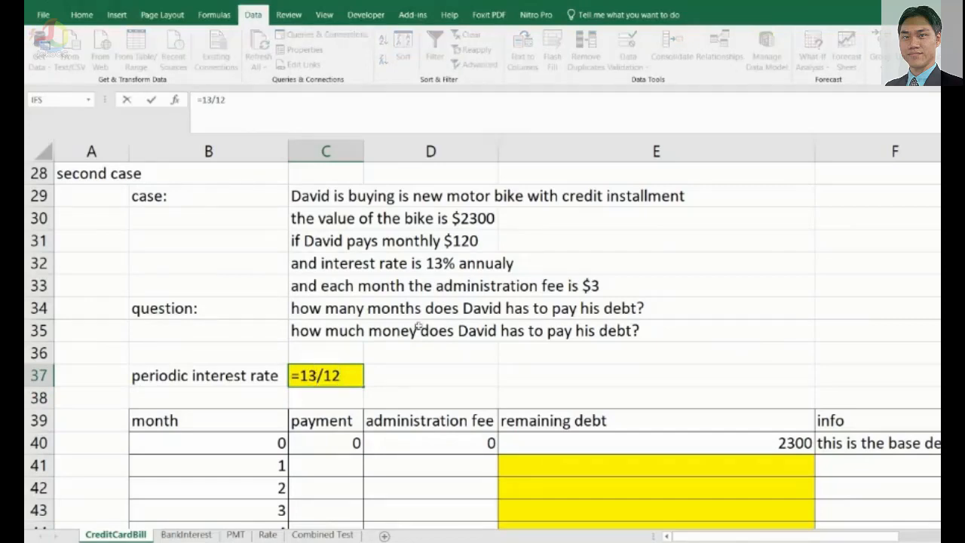
type("%")
key("Return")
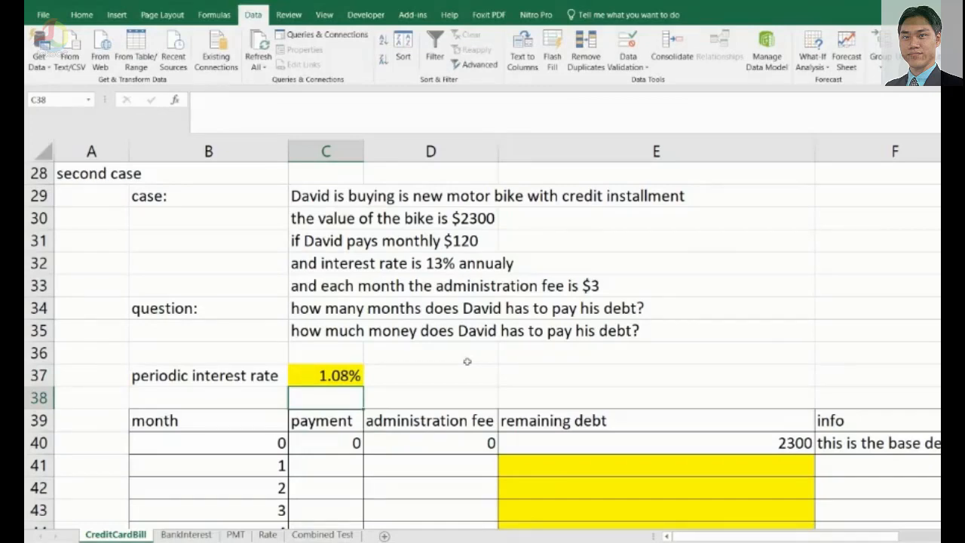
left_click(339, 374)
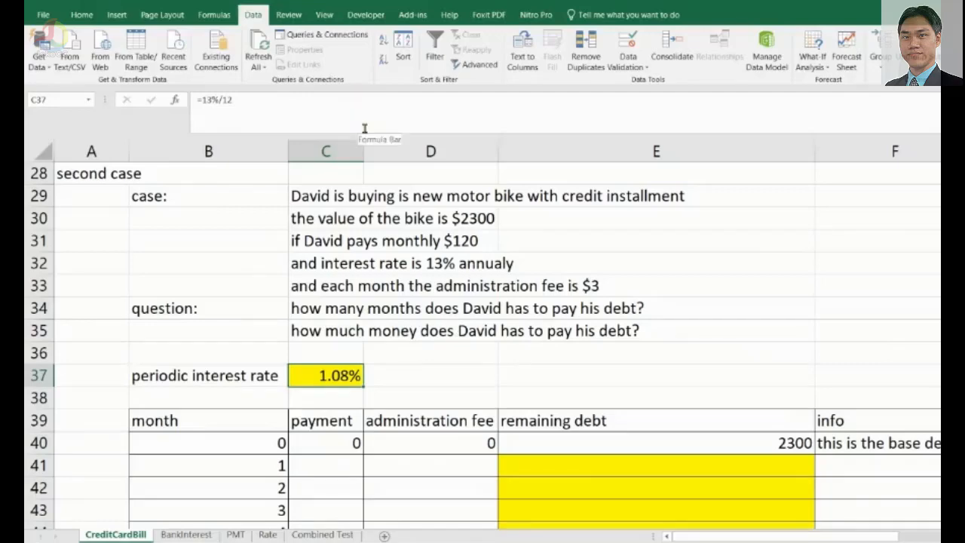
left_click(375, 375)
left_click(340, 377)
key("ctrl+F1")
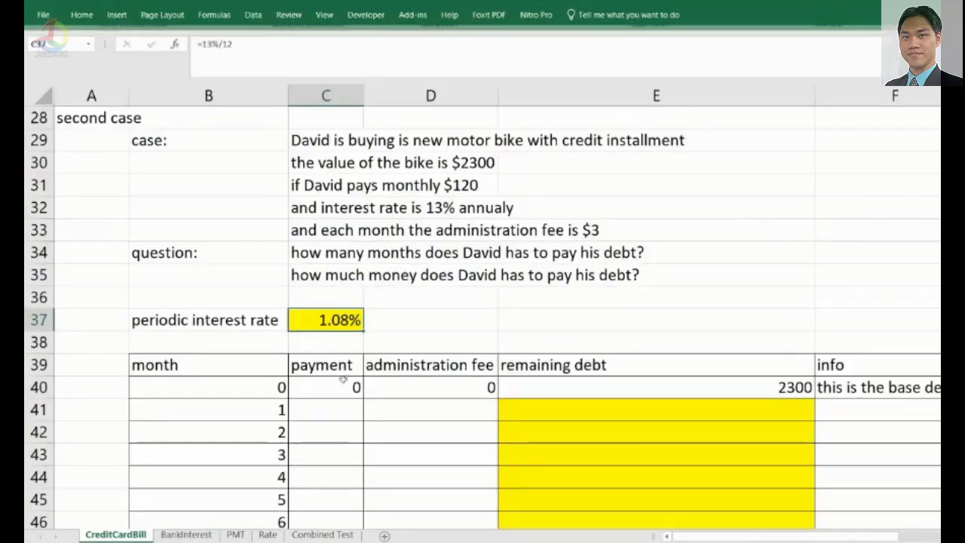
key("ctrl+F1")
Format C37 as Number with 2 decimal places.
right_click(337, 381)
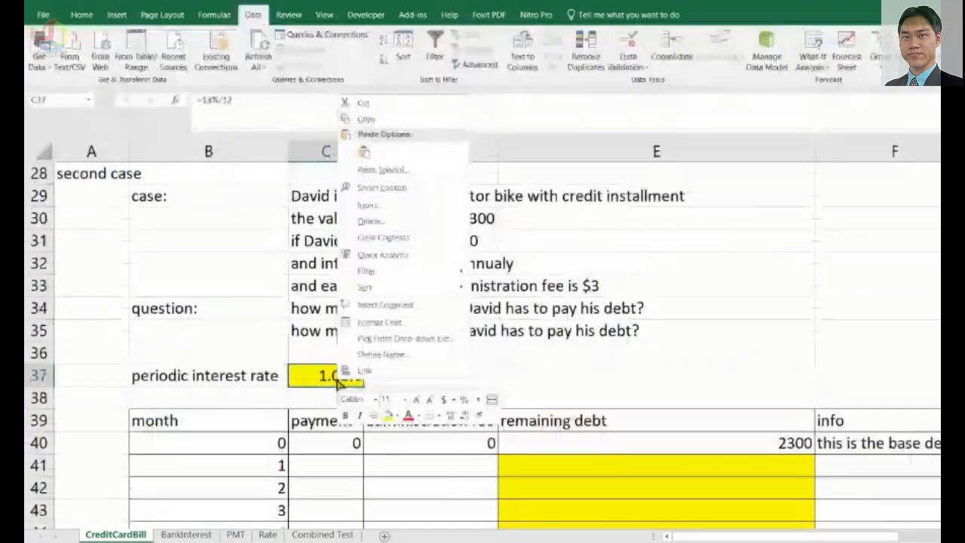
left_click(412, 325)
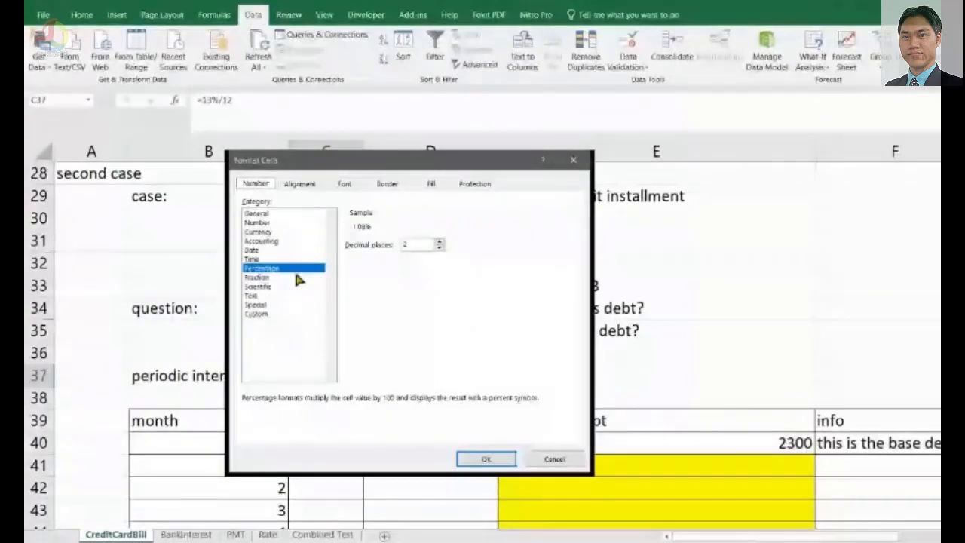
left_click(264, 223)
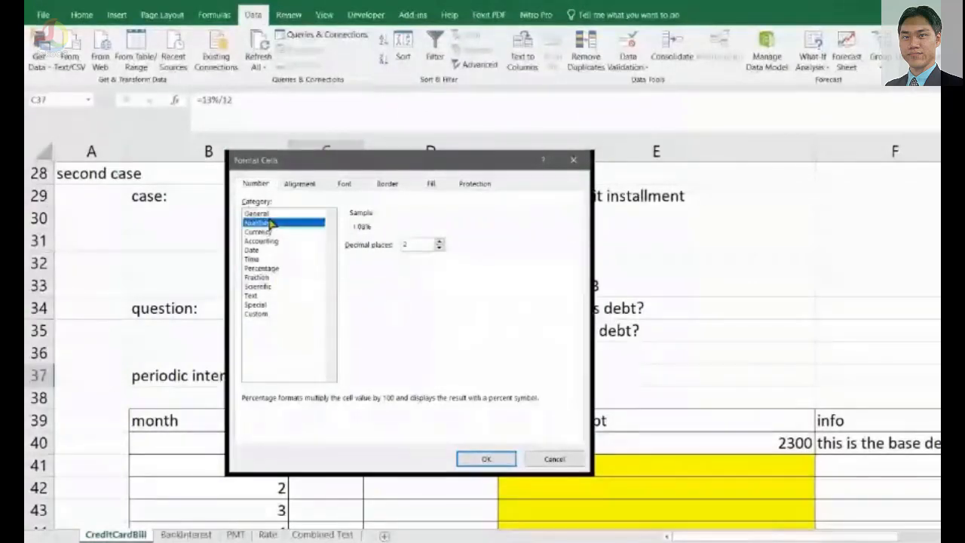
left_click(482, 462)
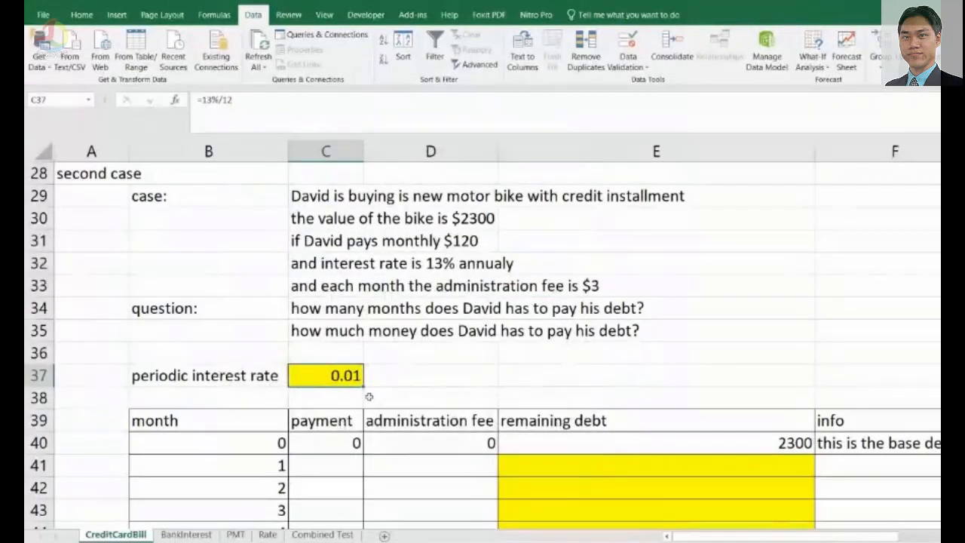
Format C37 as Percentage with 2 decimal places.
right_click(346, 377)
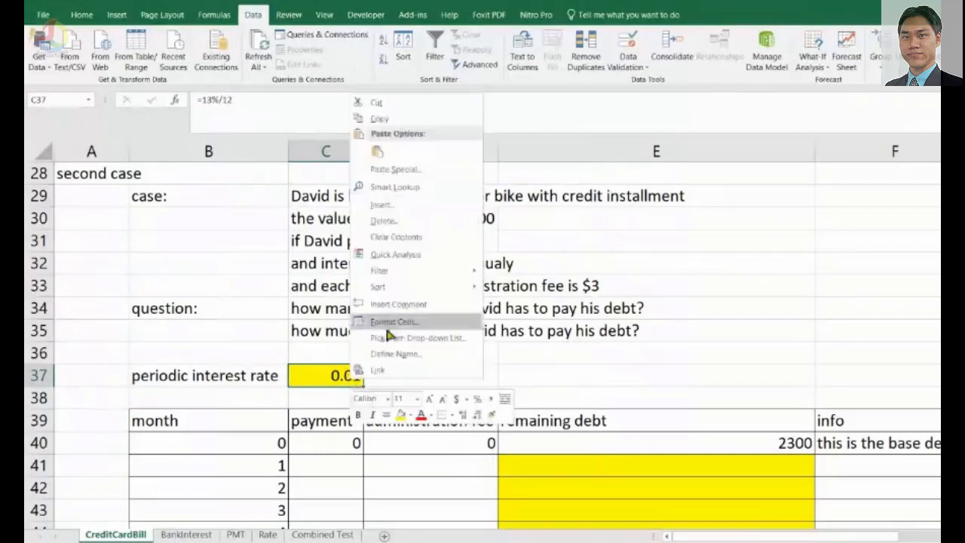
left_click(414, 383)
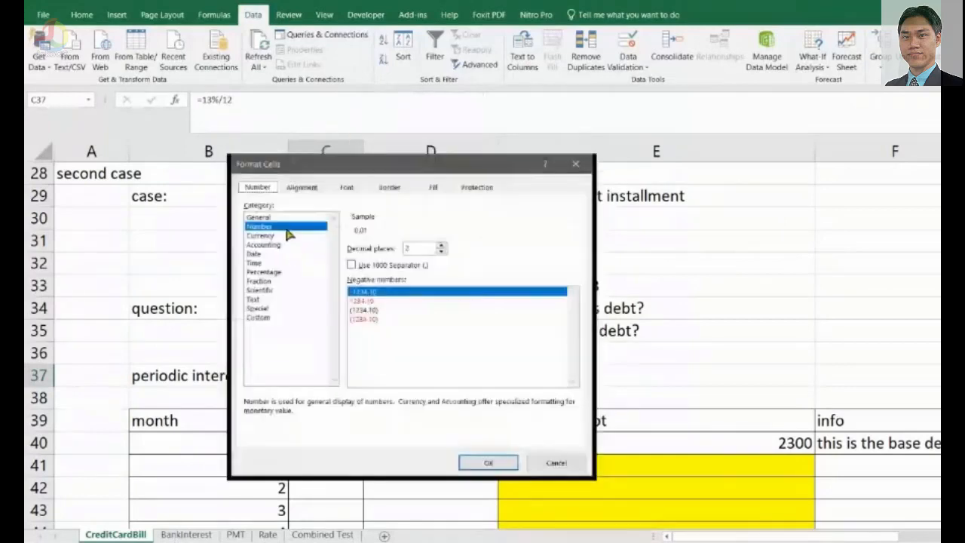
left_click(271, 271)
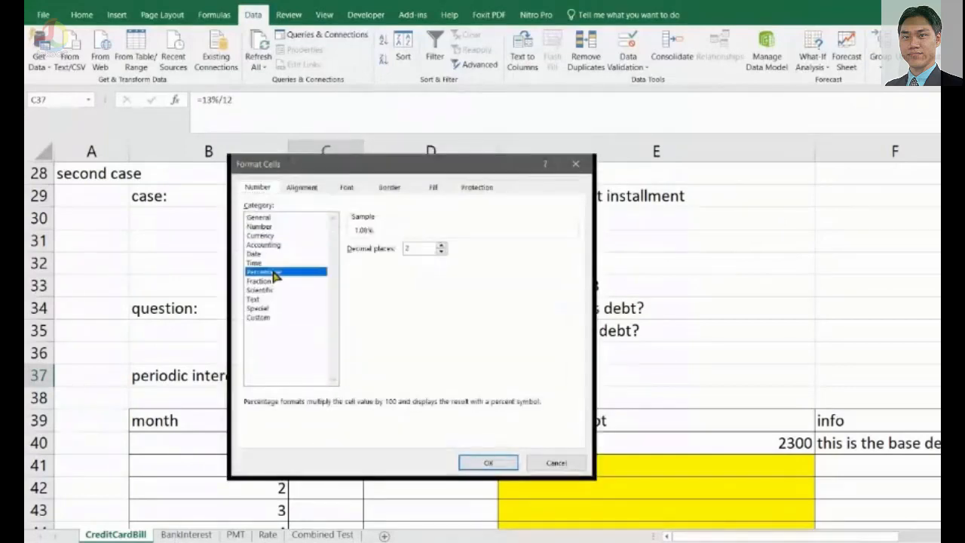
left_click(487, 463)
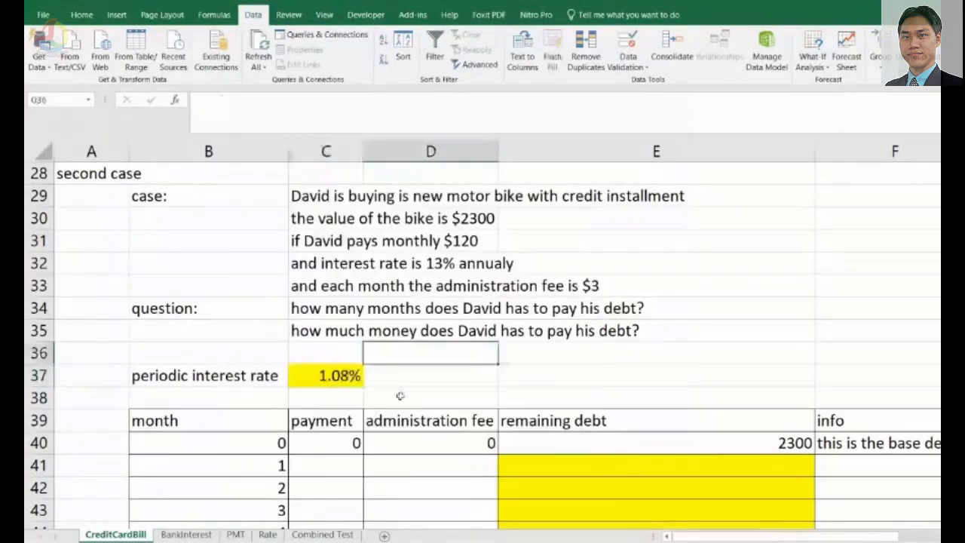
Inspect the month 0 base row values in B40:E40 of the second case table.
left_click(339, 399)
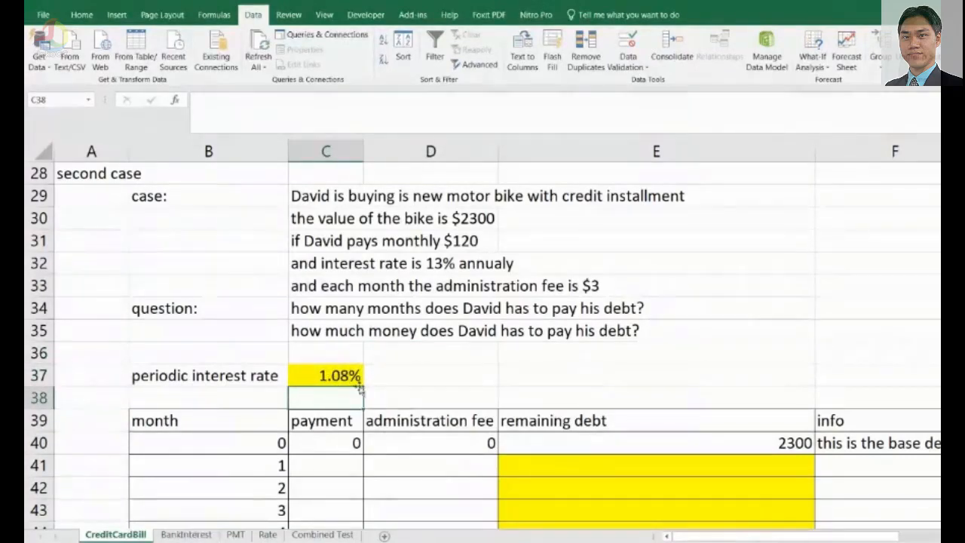
scroll(340, 393, "down", 2)
left_click(237, 310)
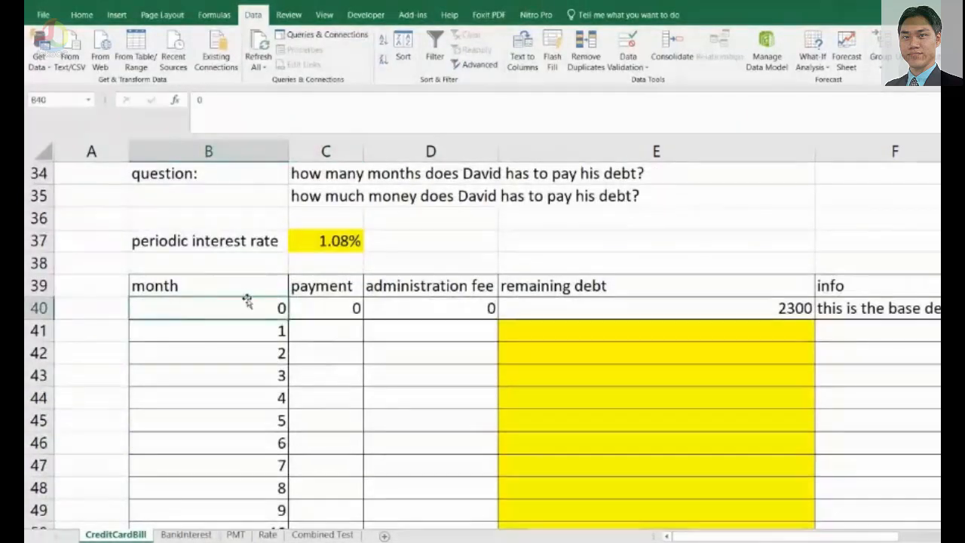
left_click(282, 332)
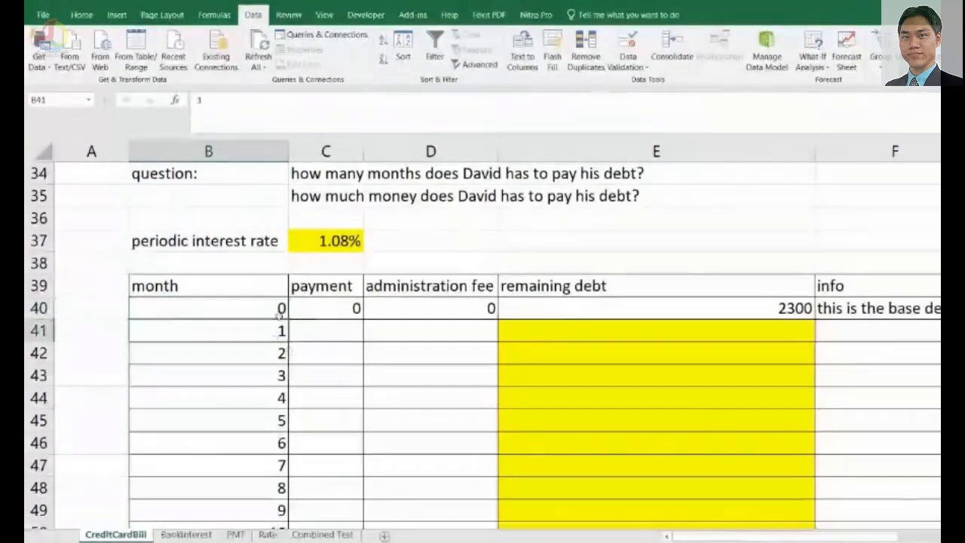
left_click(278, 315)
left_click(355, 309)
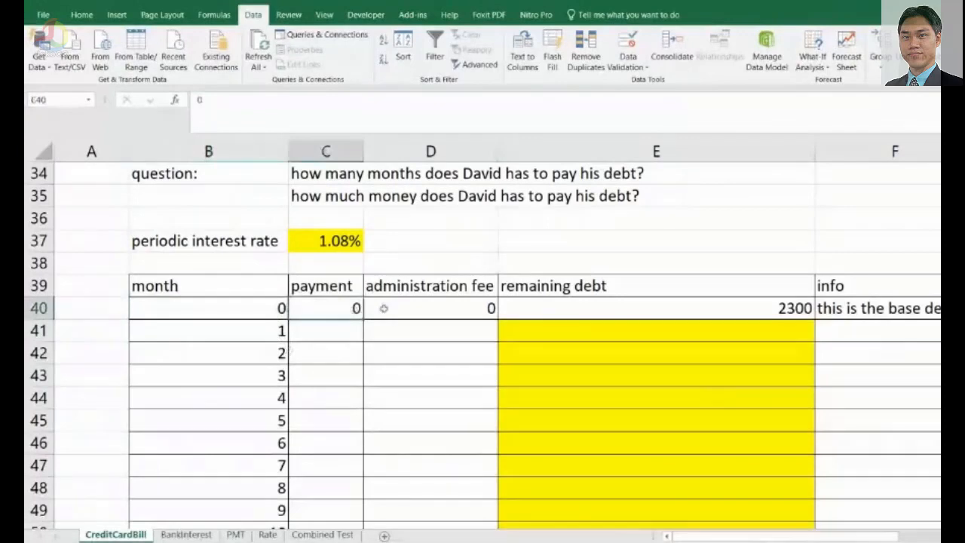
scroll(392, 309, "up", 1)
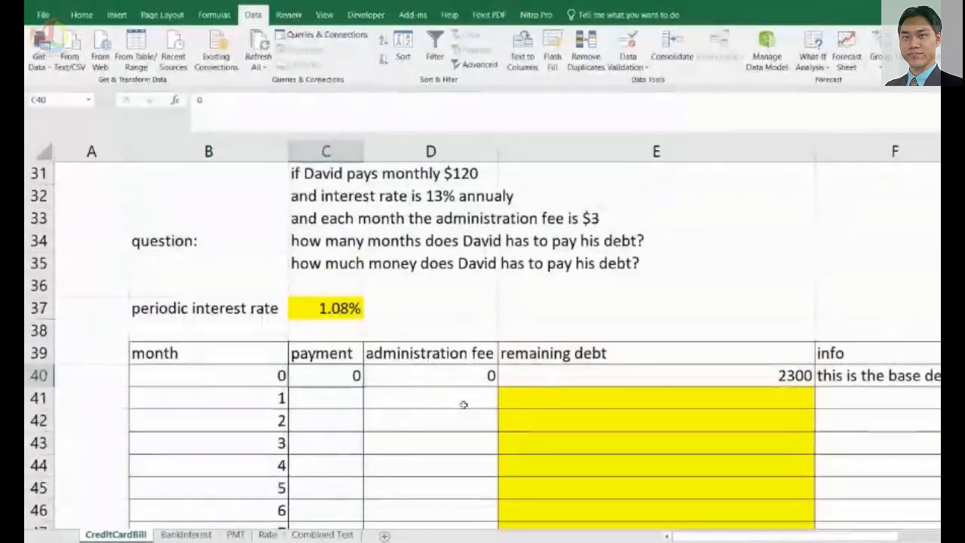
left_click(461, 372)
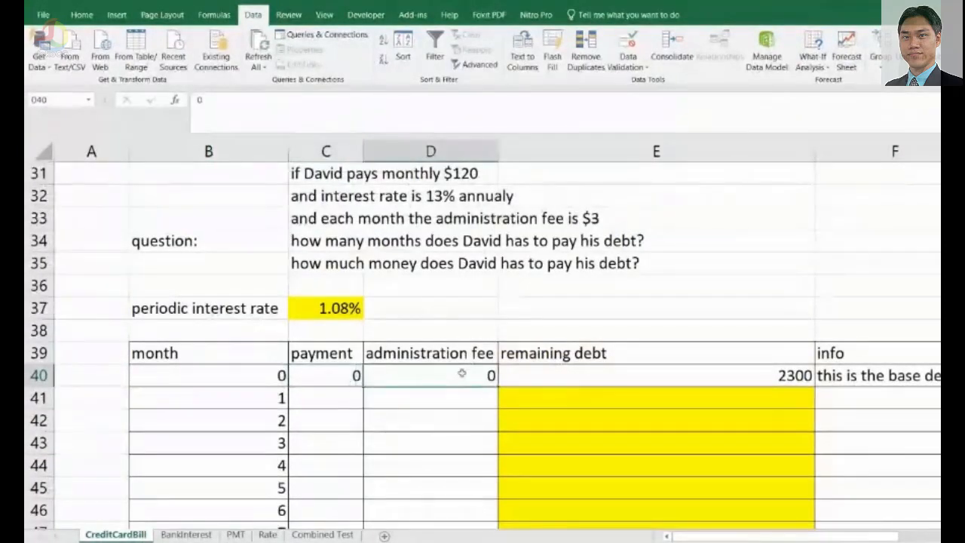
left_click(784, 381)
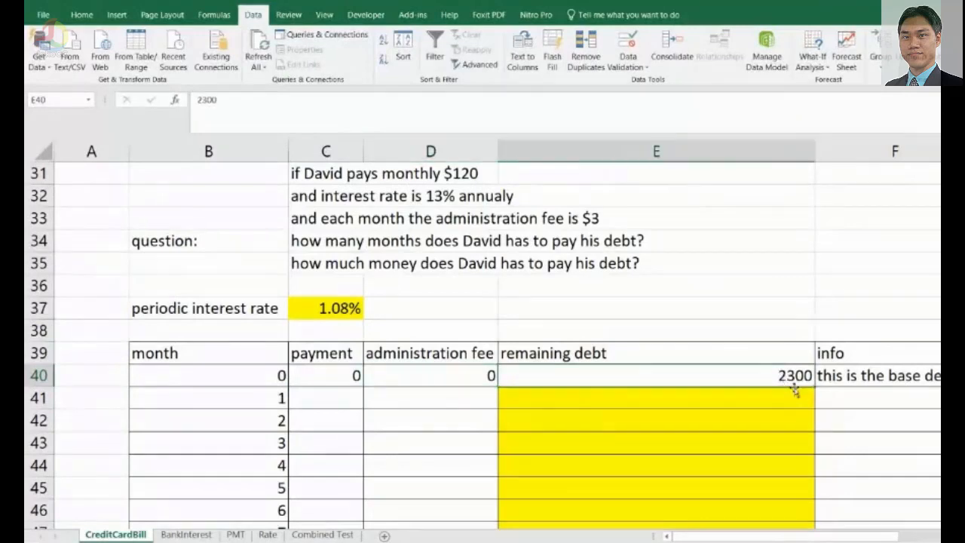
Enter a monthly payment of 120 in C41 and fill it down the payment column through month 23.
left_click(336, 393)
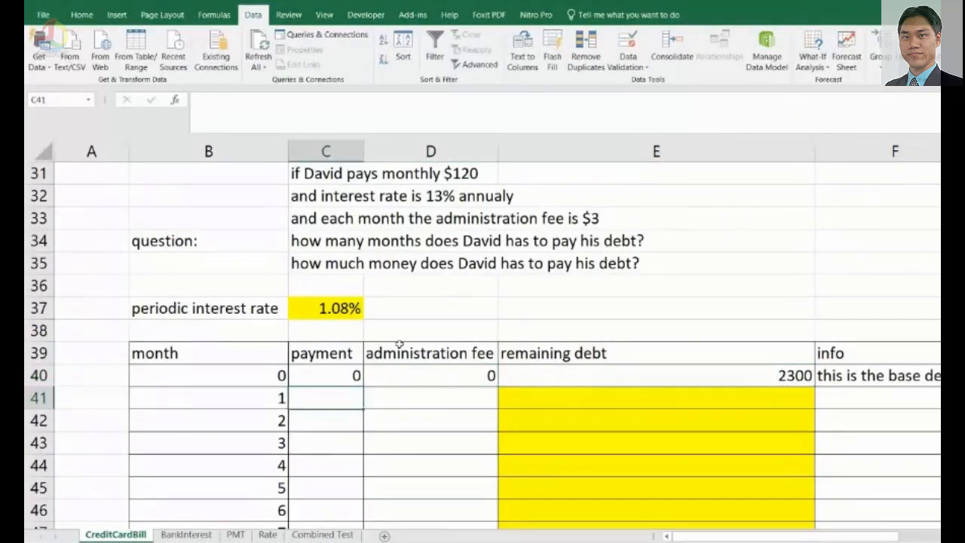
scroll(323, 237, "up", 1)
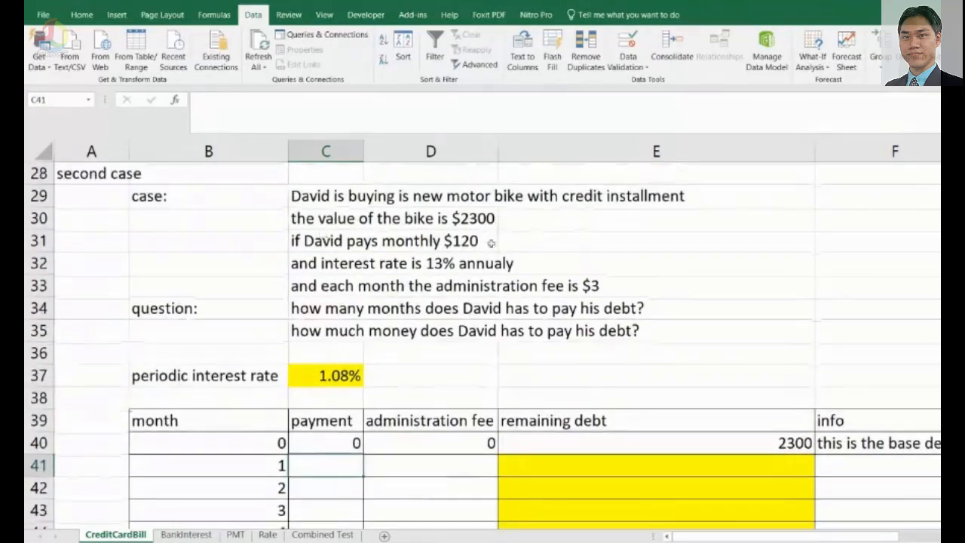
scroll(338, 336, "down", 2)
type("120")
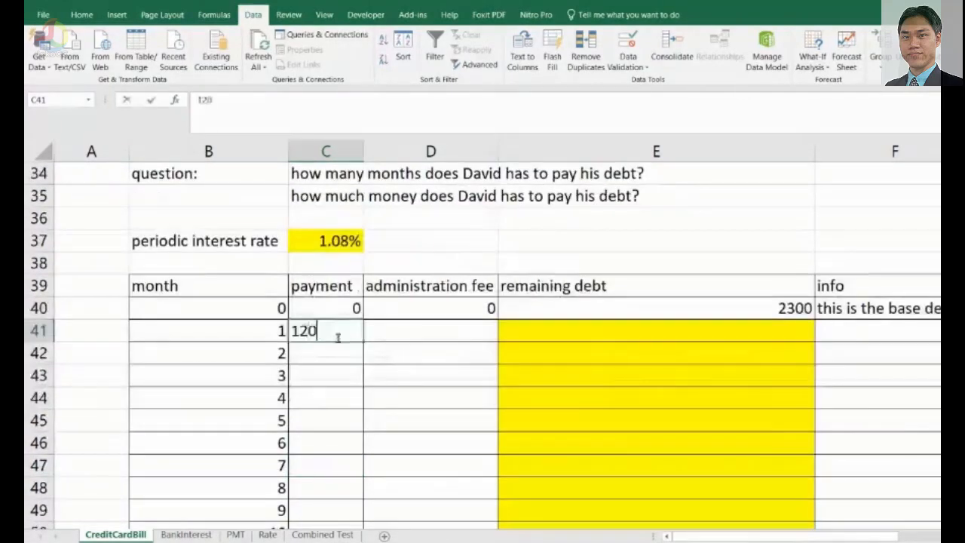
key("Return")
scroll(339, 336, "down", 1)
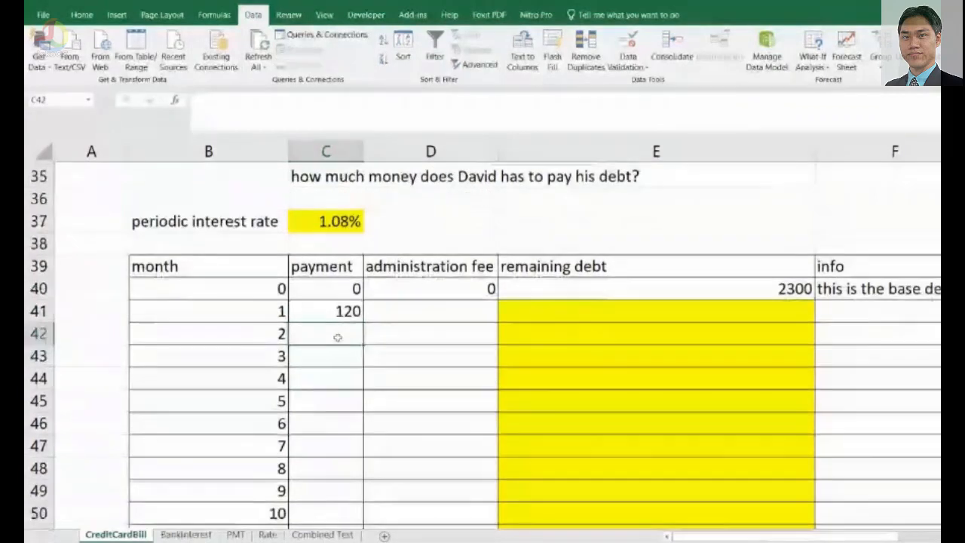
left_click(340, 262)
mouse_move(361, 273)
left_mouse_down()
mouse_move(354, 521)
mouse_move(379, 336)
mouse_move(384, 164)
mouse_move(361, 261)
left_mouse_up()
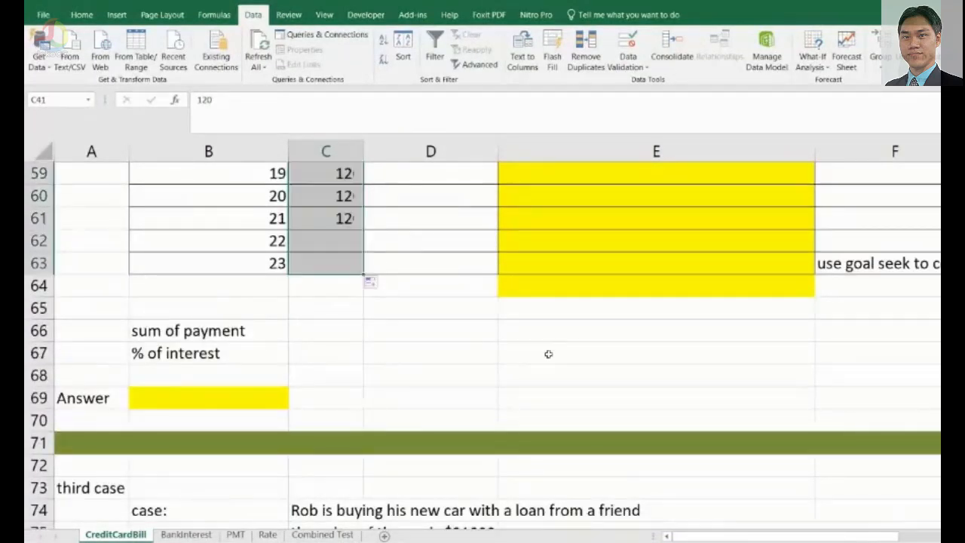
Enter an administration fee of 3 for month 1 in D41 and fill it down the fee column.
scroll(547, 354, "up", 4)
scroll(548, 354, "up", 4)
scroll(476, 356, "down", 7)
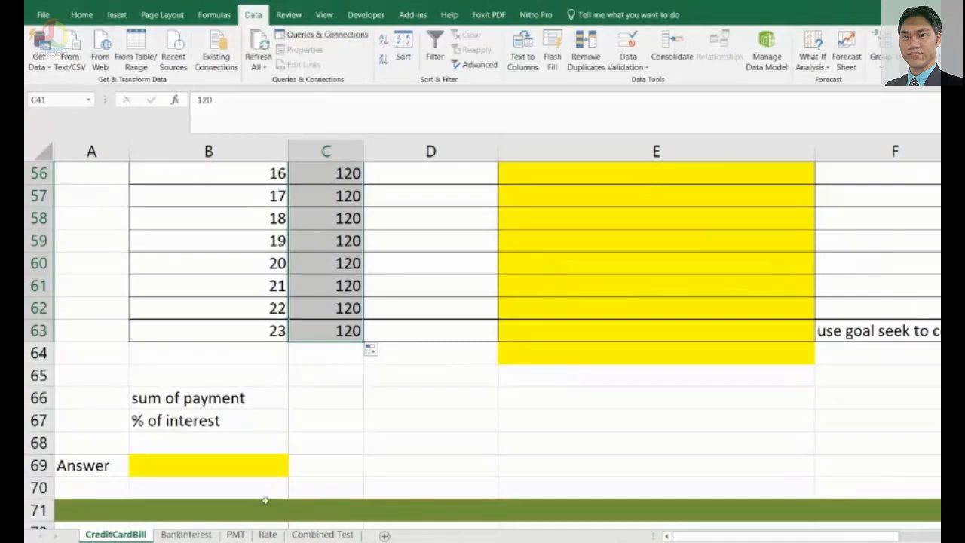
scroll(423, 366, "up", 1)
scroll(424, 366, "up", 4)
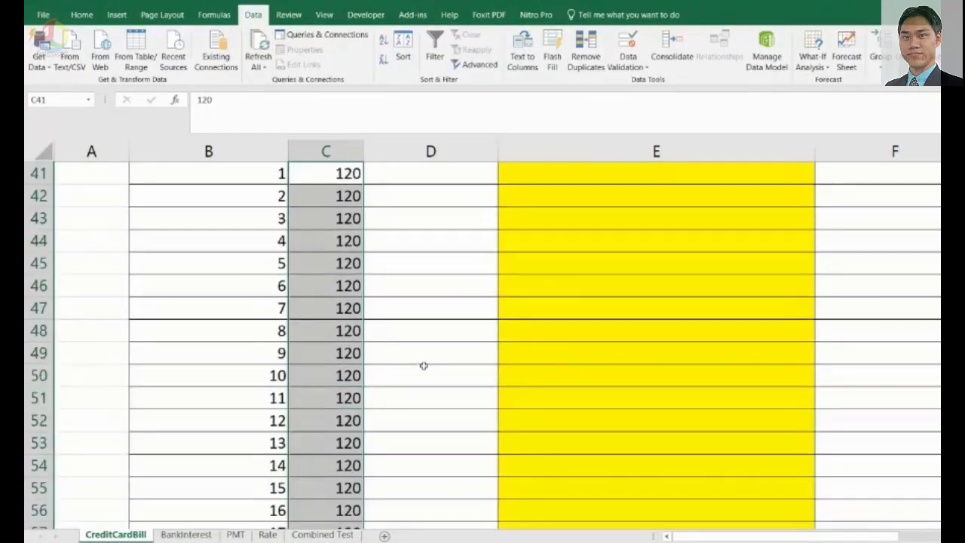
scroll(424, 366, "down", 1)
scroll(424, 366, "up", 3)
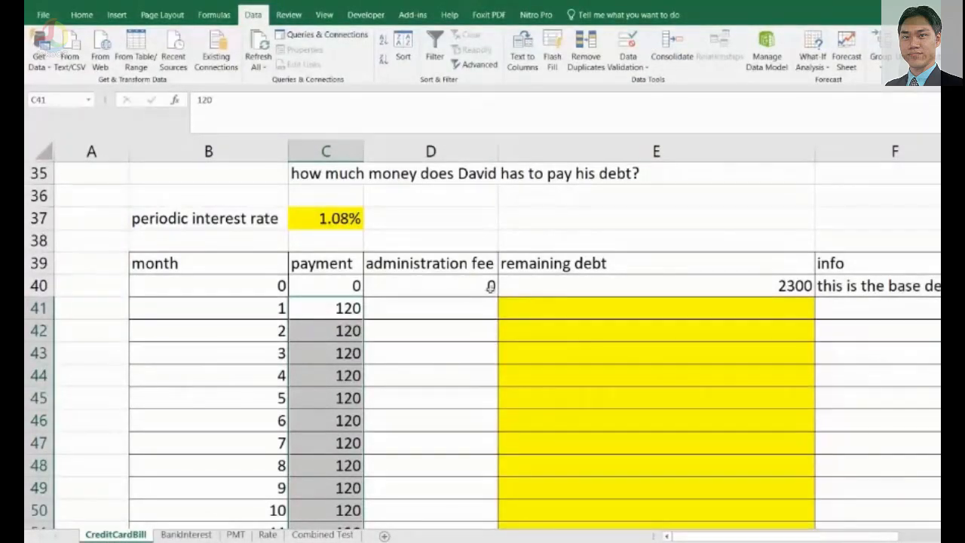
left_click(450, 310)
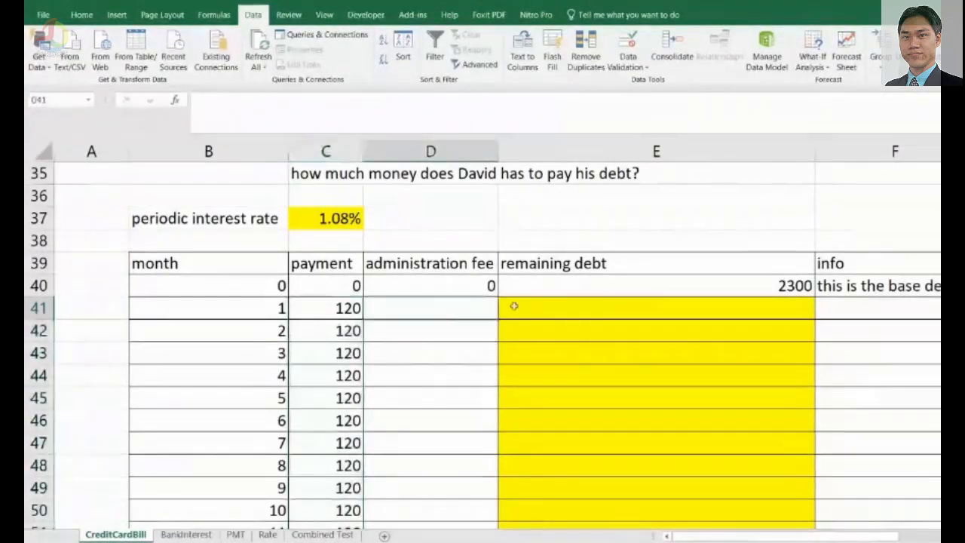
scroll(507, 298, "up", 1)
scroll(513, 308, "down", 1)
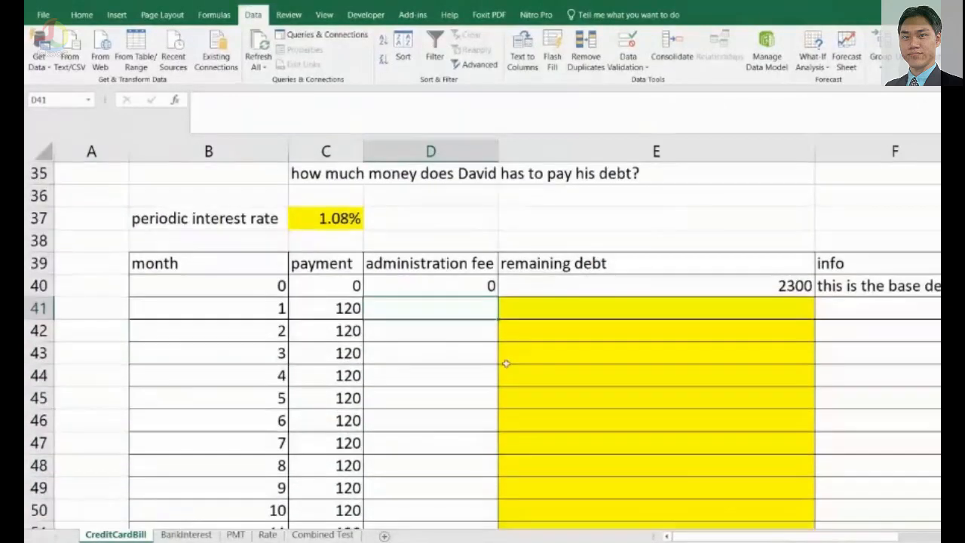
type("3")
key("Return")
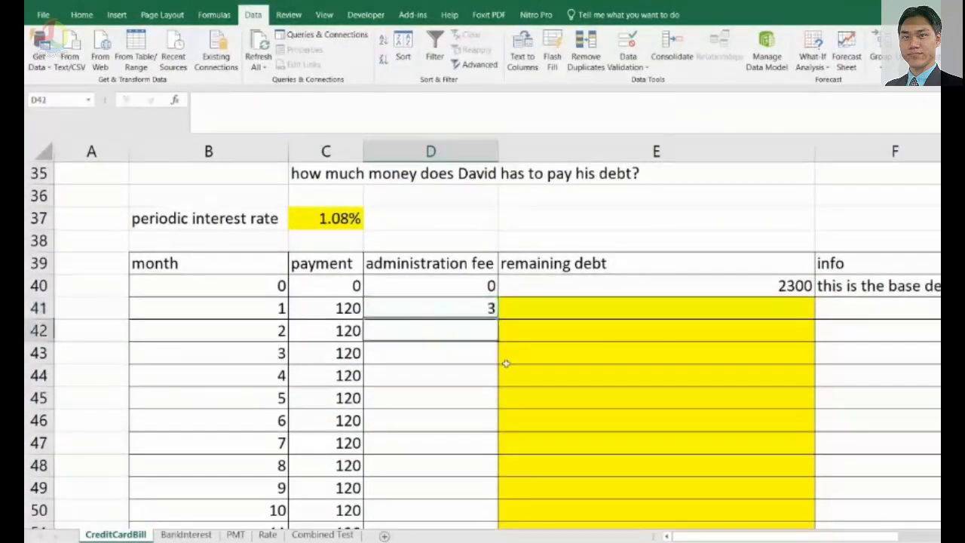
left_click(464, 310)
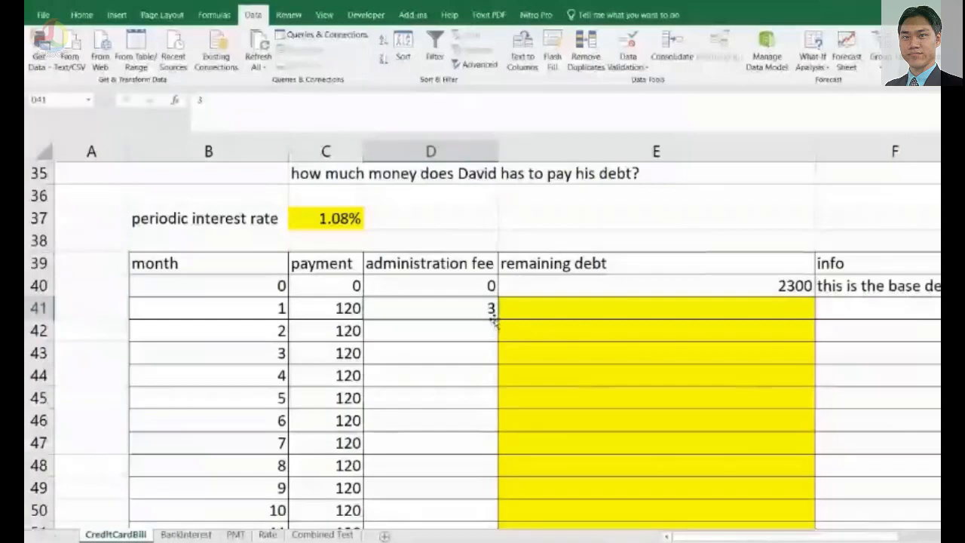
mouse_move(494, 319)
left_mouse_down()
mouse_move(475, 520)
mouse_move(475, 501)
left_mouse_up()
scroll(613, 453, "up", 8)
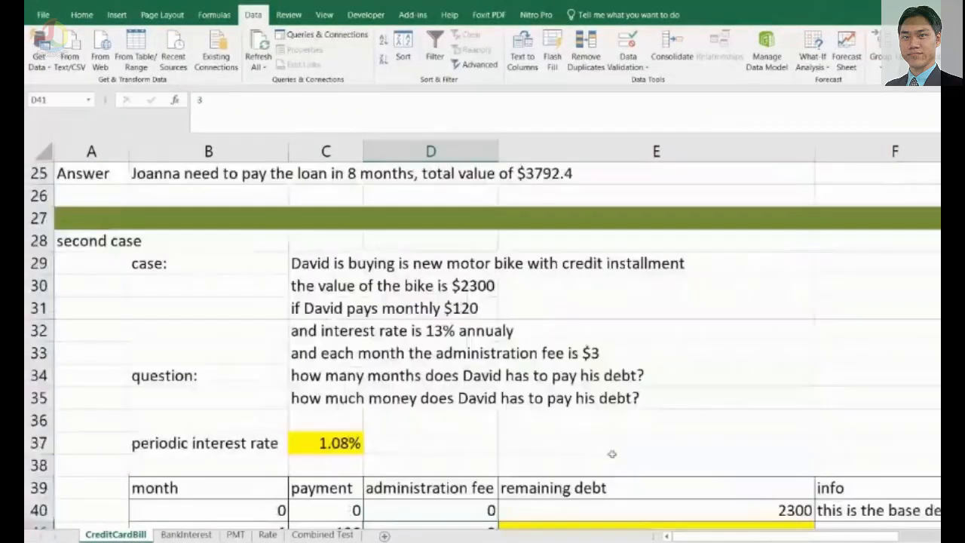
scroll(612, 453, "down", 3)
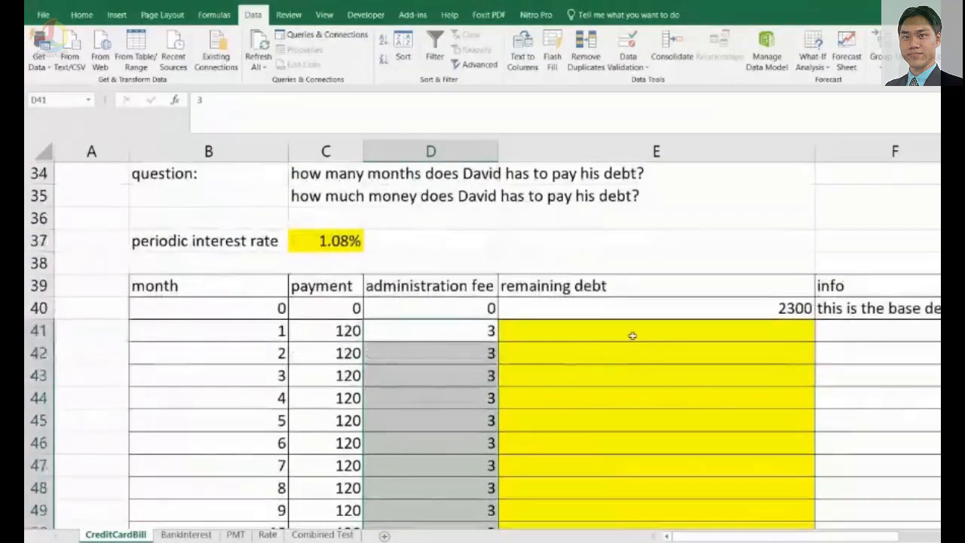
Annotate the planned remaining debt formula in ink, underlining prev debt and circling the base debt in E40.
left_click(633, 336)
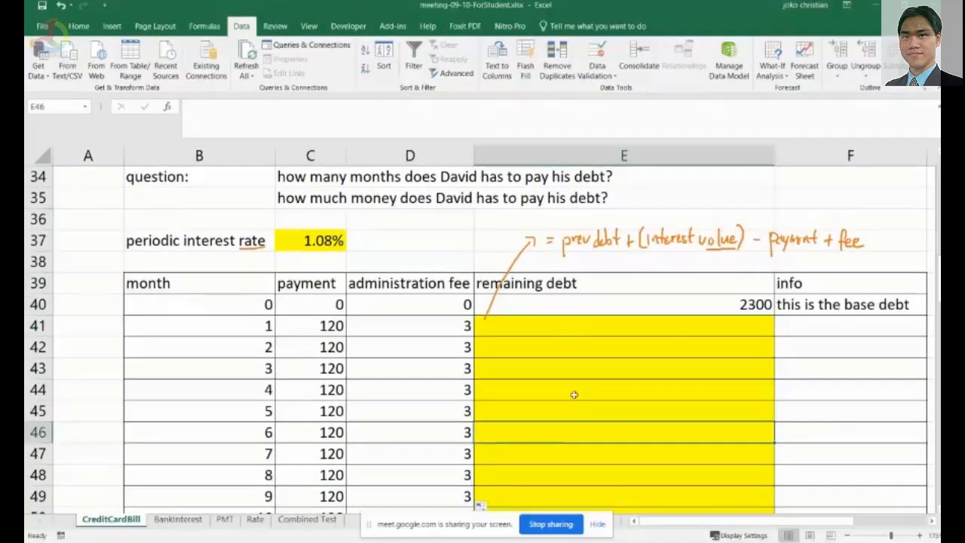
left_click(558, 325)
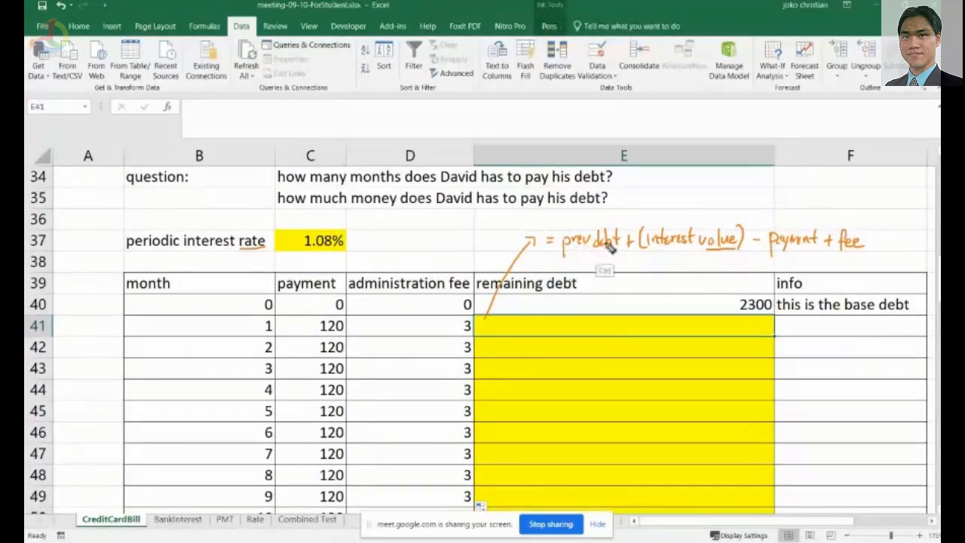
left_click_drag(564, 258, 625, 252)
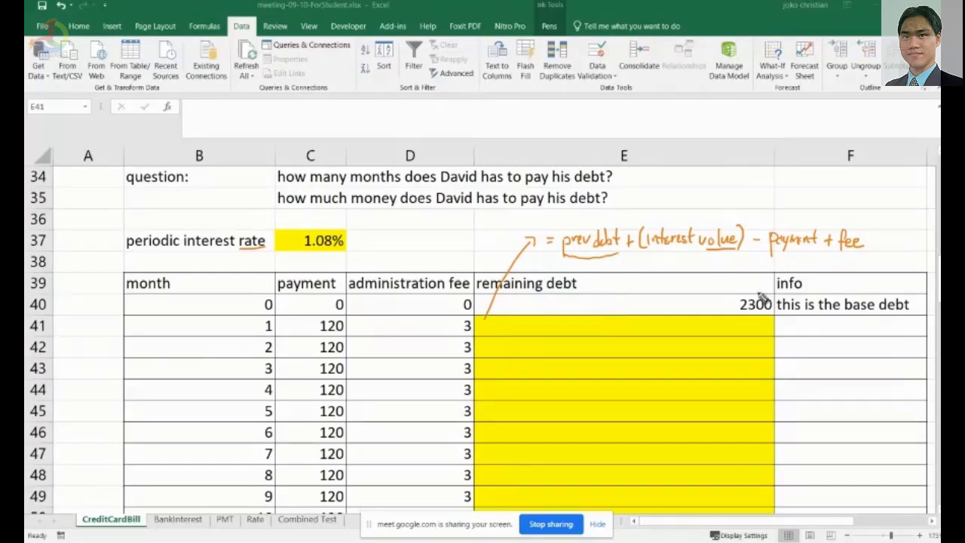
mouse_move(767, 288)
left_mouse_down()
mouse_move(730, 300)
mouse_move(762, 320)
mouse_move(765, 291)
left_mouse_up()
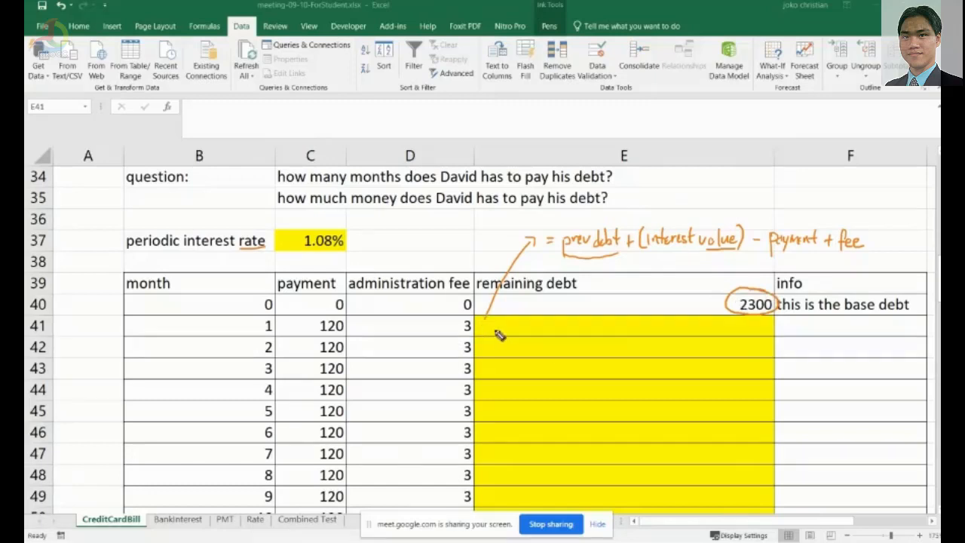
key("Escape")
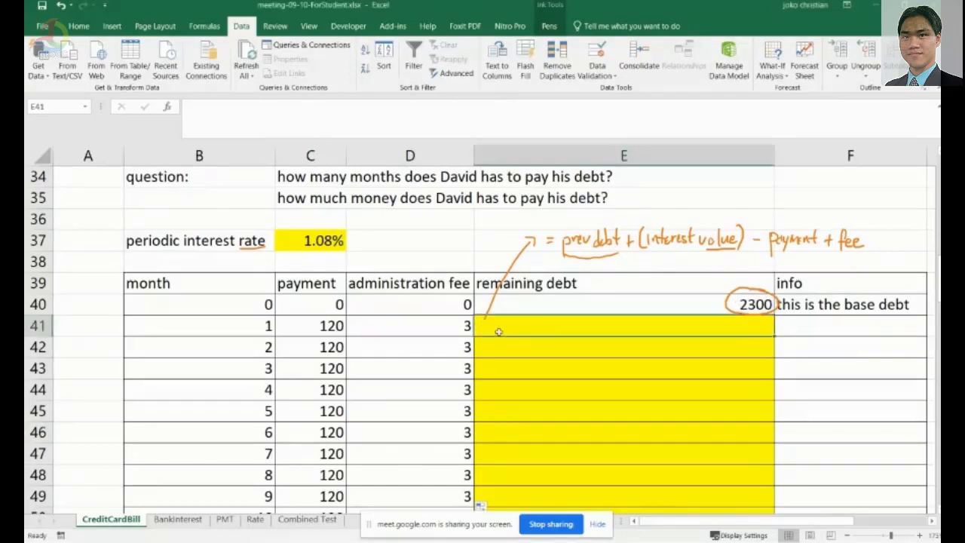
Start the remaining debt formula in E41 as =E40+( referencing the previous month's debt.
type("=")
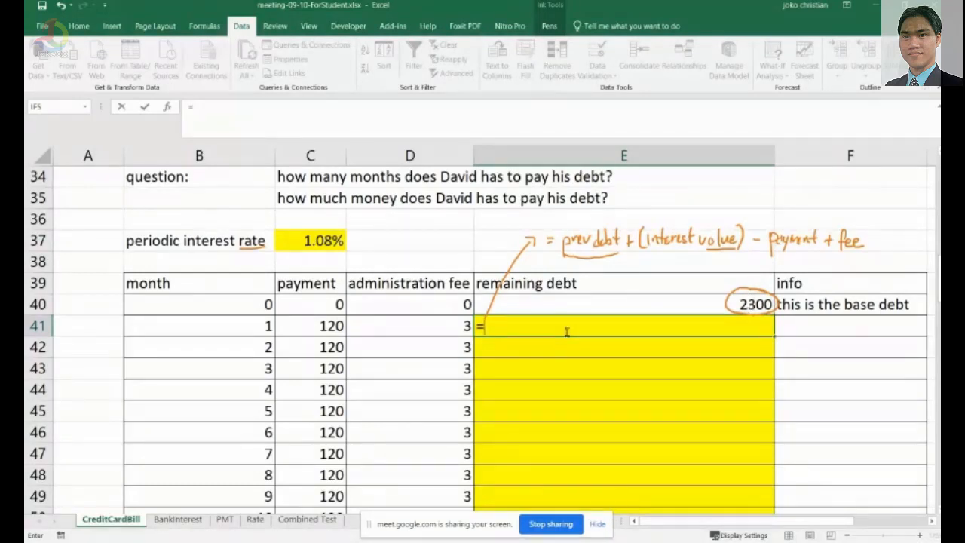
left_click(746, 306)
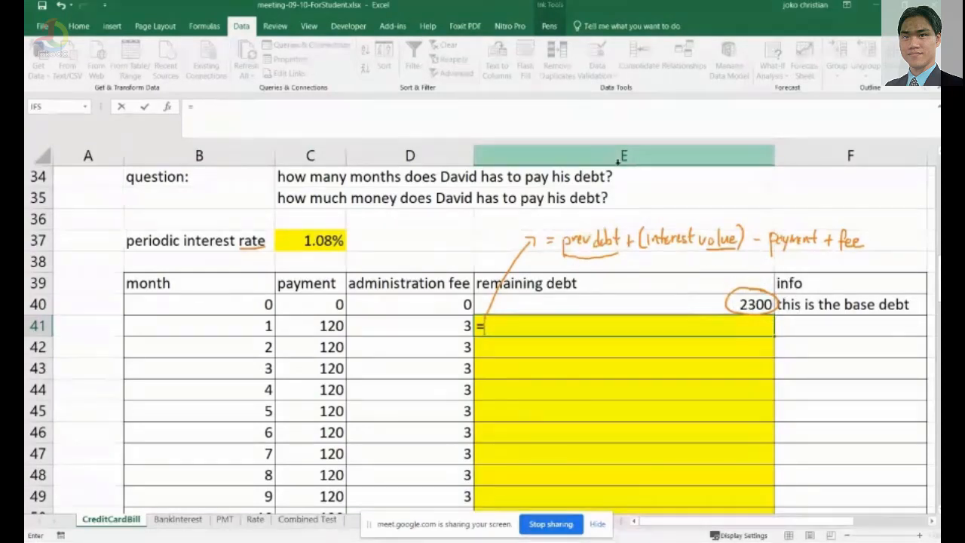
type("EW=")
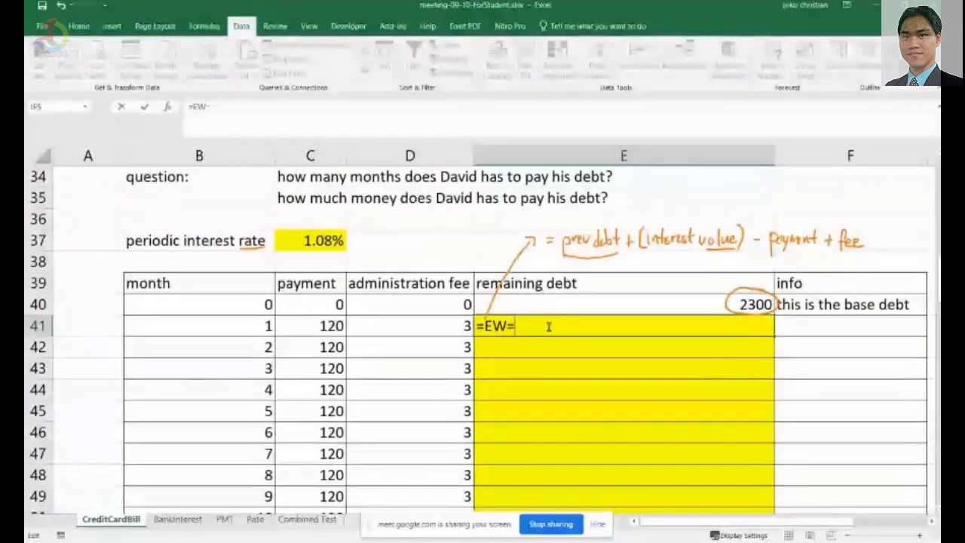
key("BackSpace")
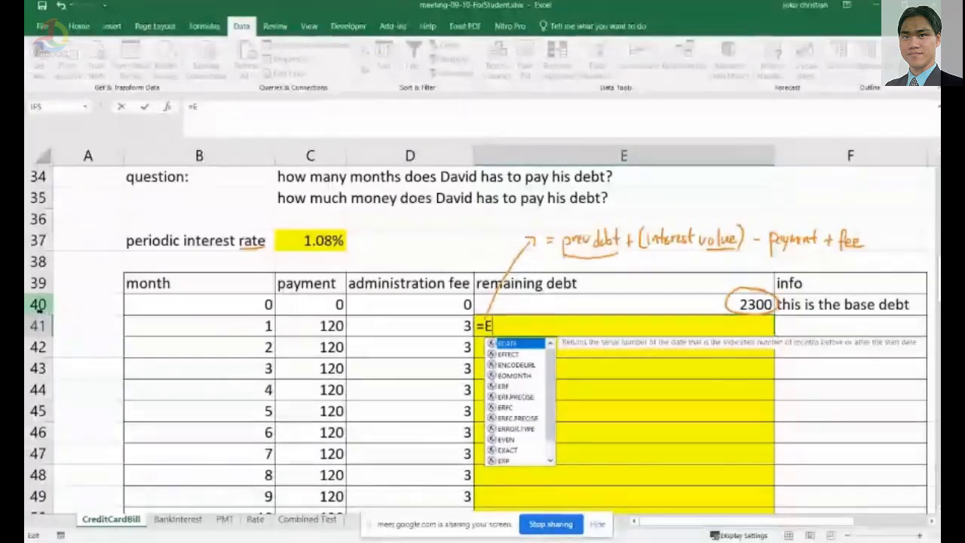
type("40")
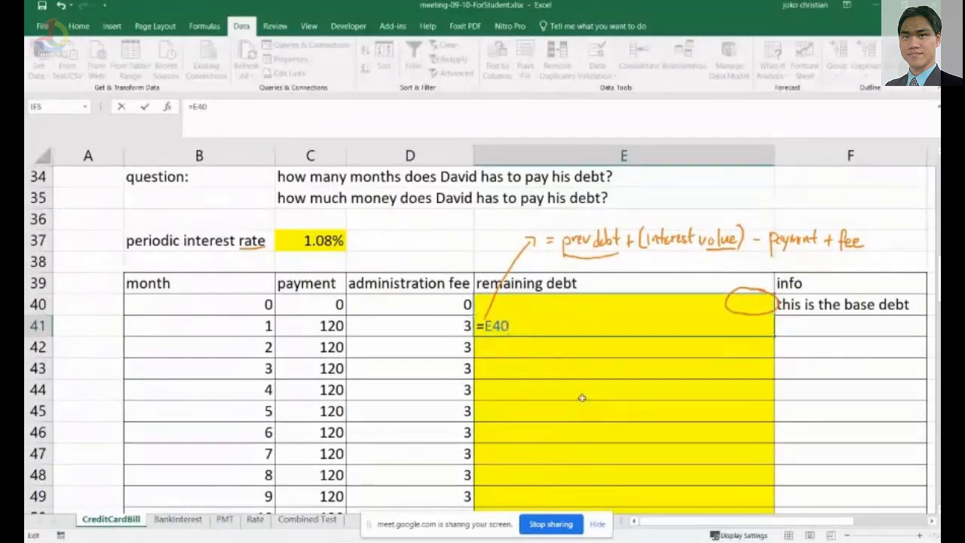
type("+(")
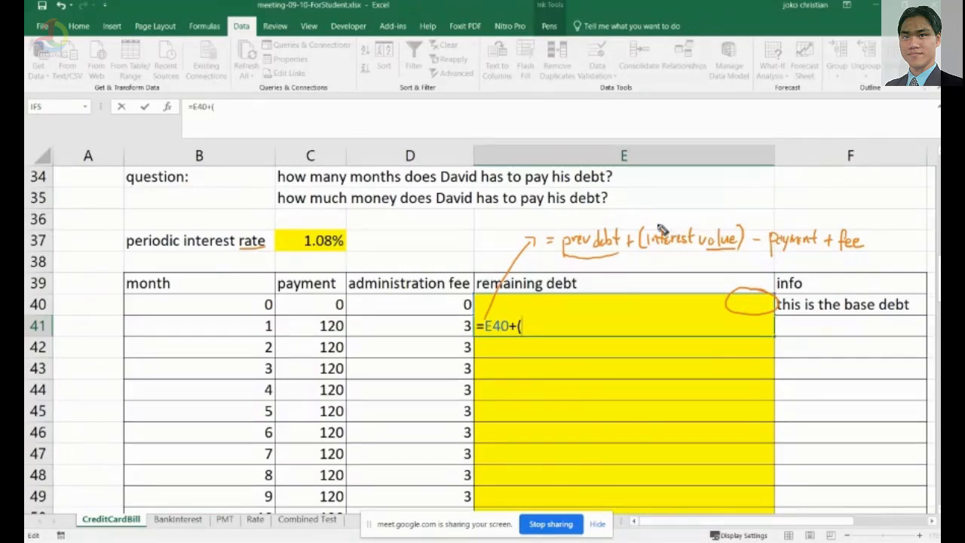
Annotate the interest value in ink as prev debt * interest rate, with an arrow to the periodic interest rate in C37.
mouse_move(657, 225)
left_mouse_down()
mouse_move(701, 215)
mouse_move(721, 224)
mouse_move(693, 209)
left_mouse_up()
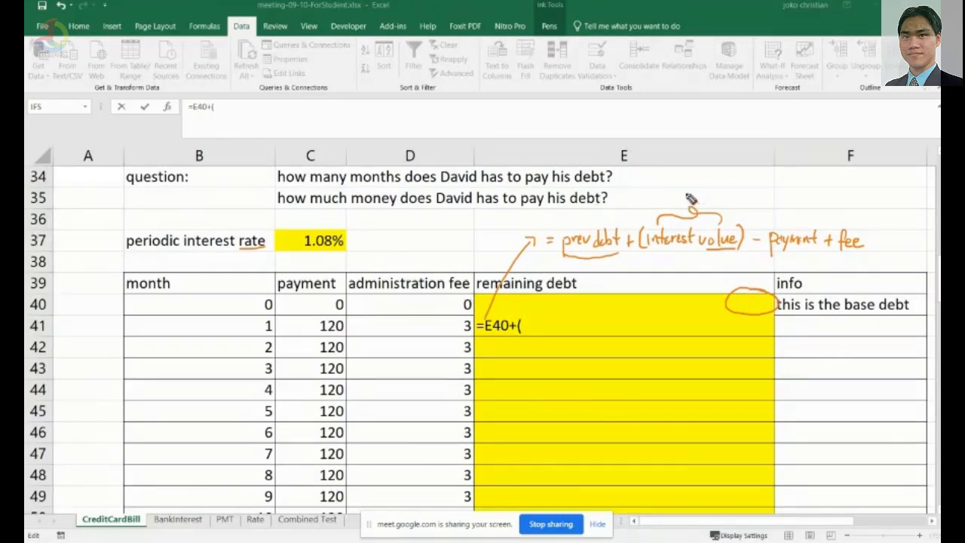
left_click_drag(676, 194, 763, 185)
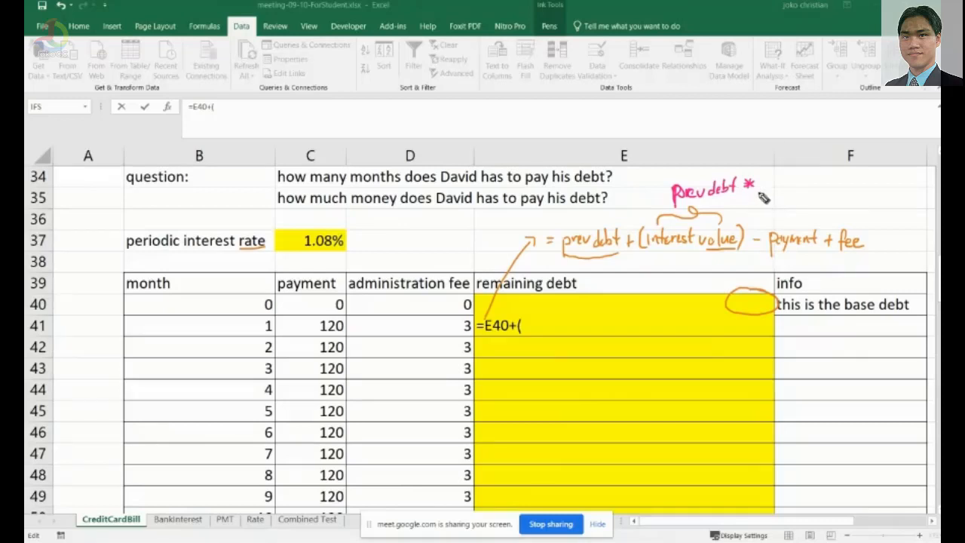
mouse_move(758, 186)
left_mouse_down()
mouse_move(759, 202)
mouse_move(843, 181)
mouse_move(860, 188)
left_mouse_up()
mouse_move(715, 161)
left_mouse_down()
mouse_move(761, 189)
mouse_move(724, 165)
left_mouse_up()
mouse_move(832, 163)
left_mouse_down()
mouse_move(826, 207)
mouse_move(801, 180)
mouse_move(494, 175)
mouse_move(383, 248)
left_mouse_up()
left_click_drag(358, 240, 364, 250)
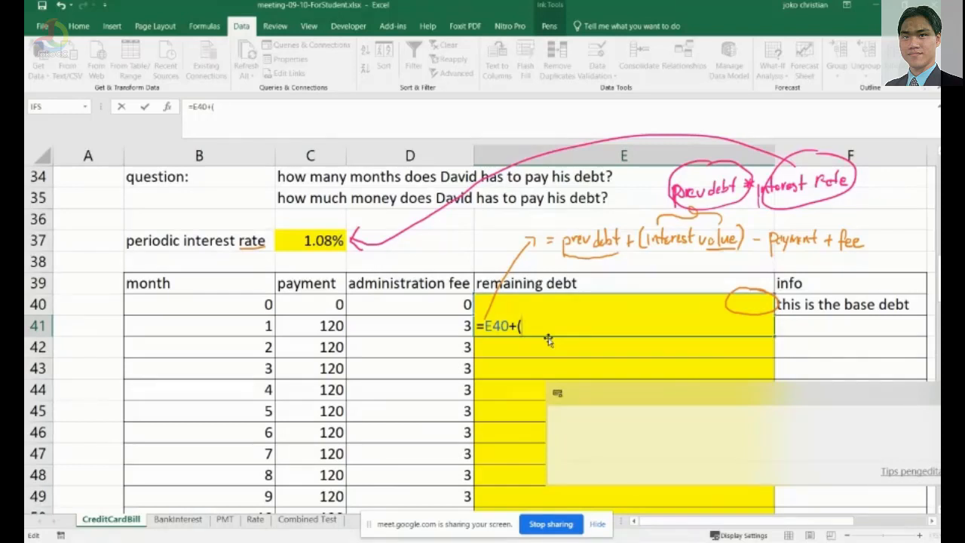
Continue the E41 formula with E40*$C$37, making the interest rate reference absolute.
type("E40")
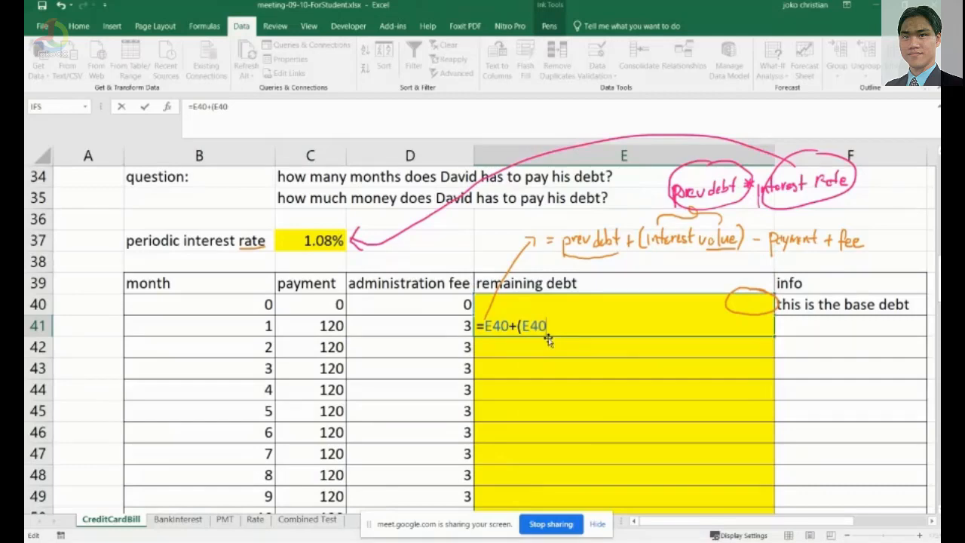
type("*C37")
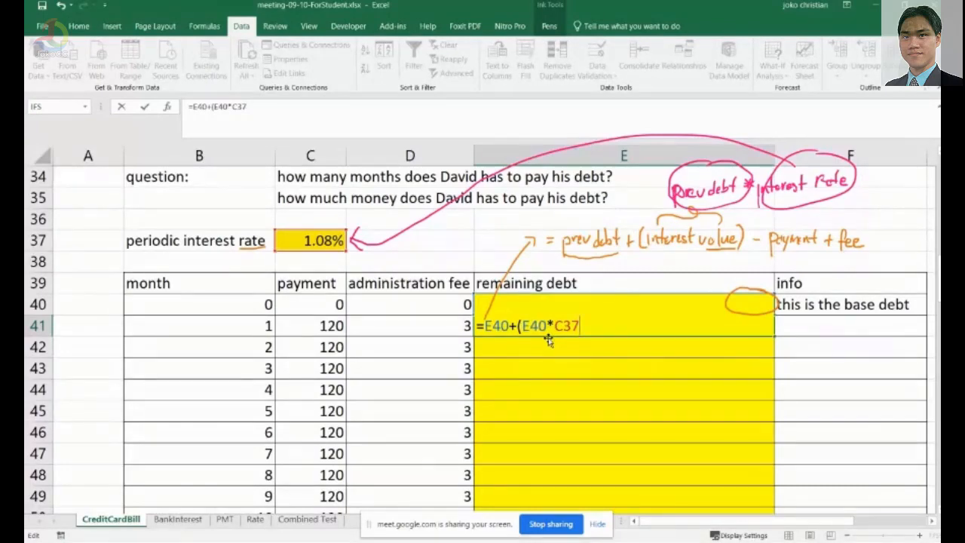
key("F4")
Underline the payment in the ink note and finish the E41 formula as =E40+(E40*$C$37)-C41+D41.
left_click_drag(771, 255, 799, 258)
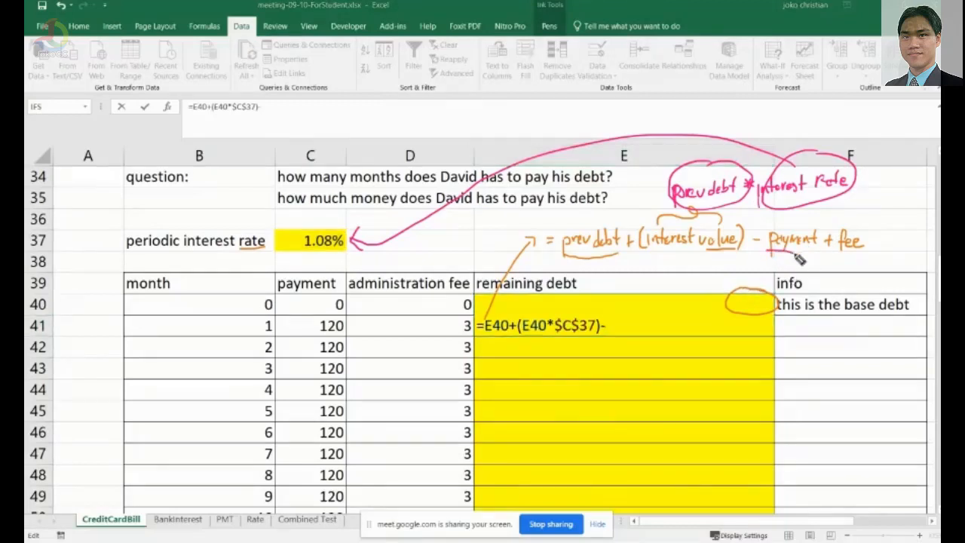
left_click(615, 326)
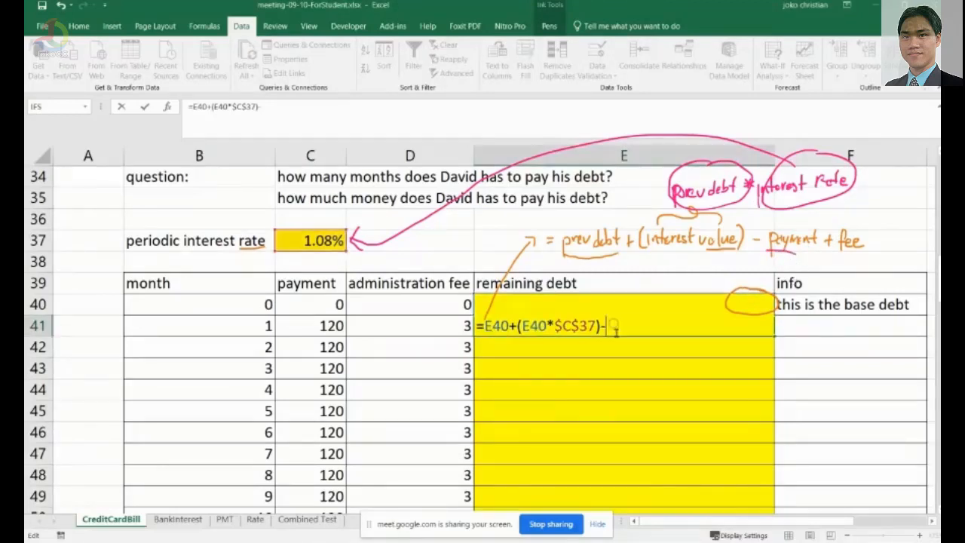
type("c41")
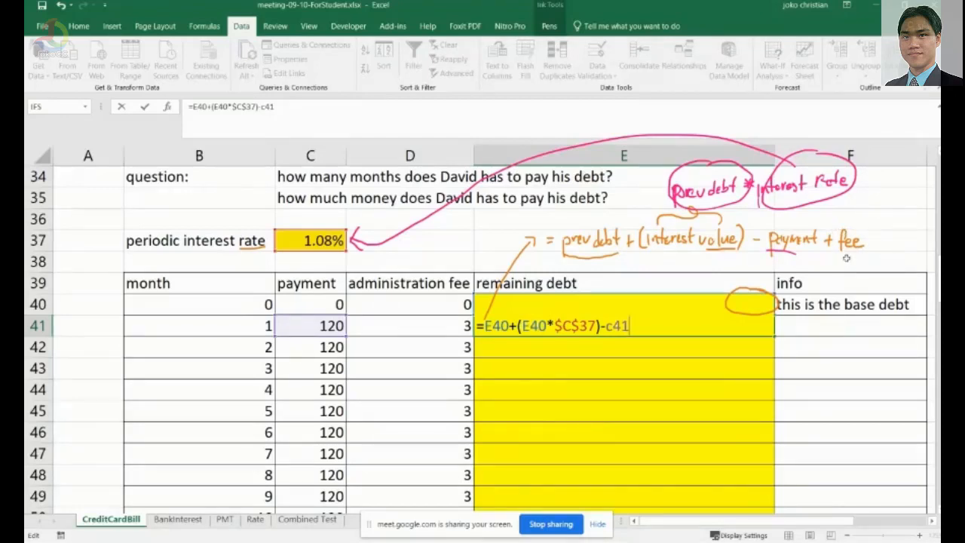
scroll(817, 258, "up", 1)
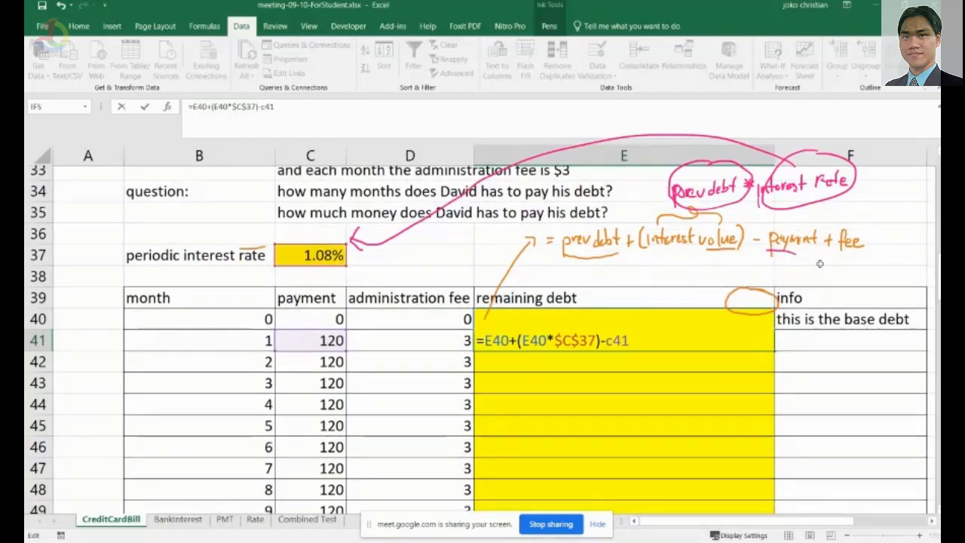
scroll(819, 263, "up", 1)
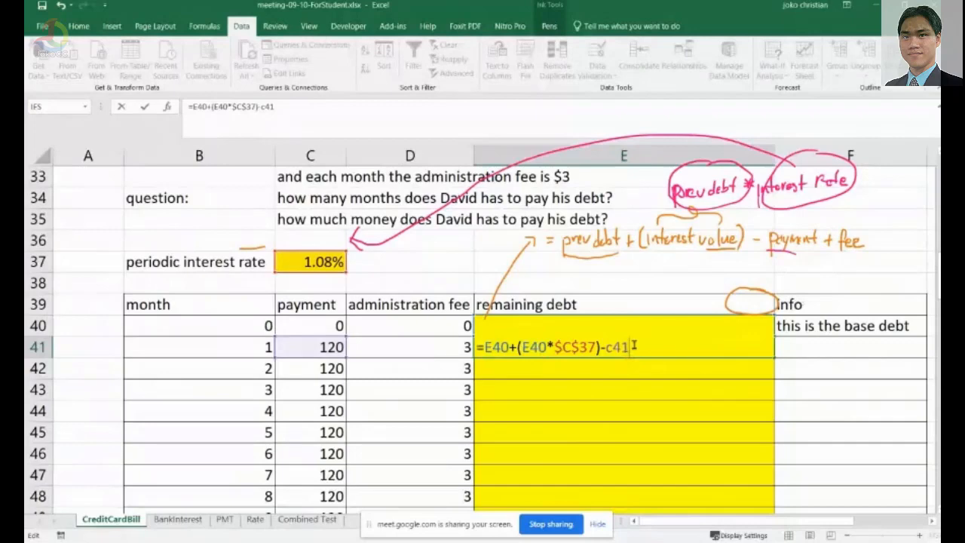
type("+d41")
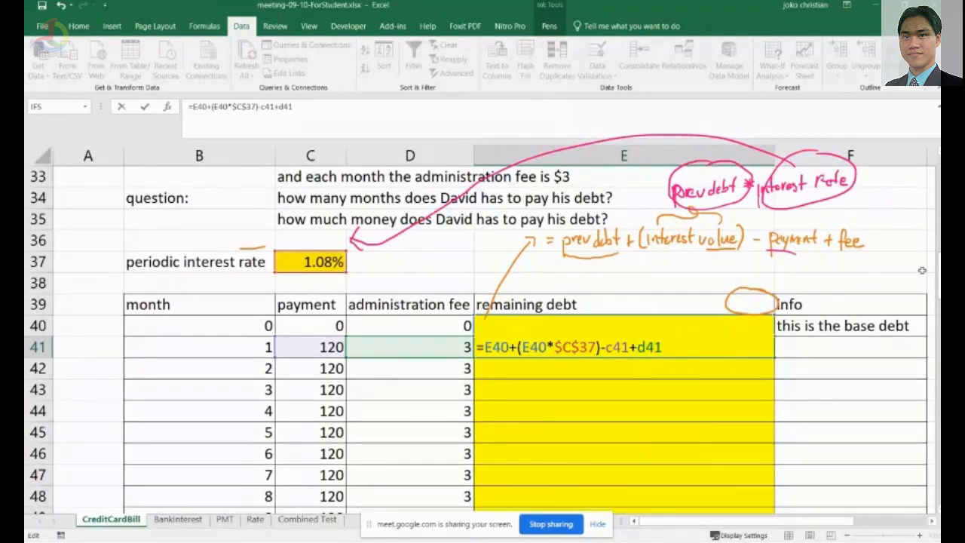
left_click_drag(939, 279, 939, 282)
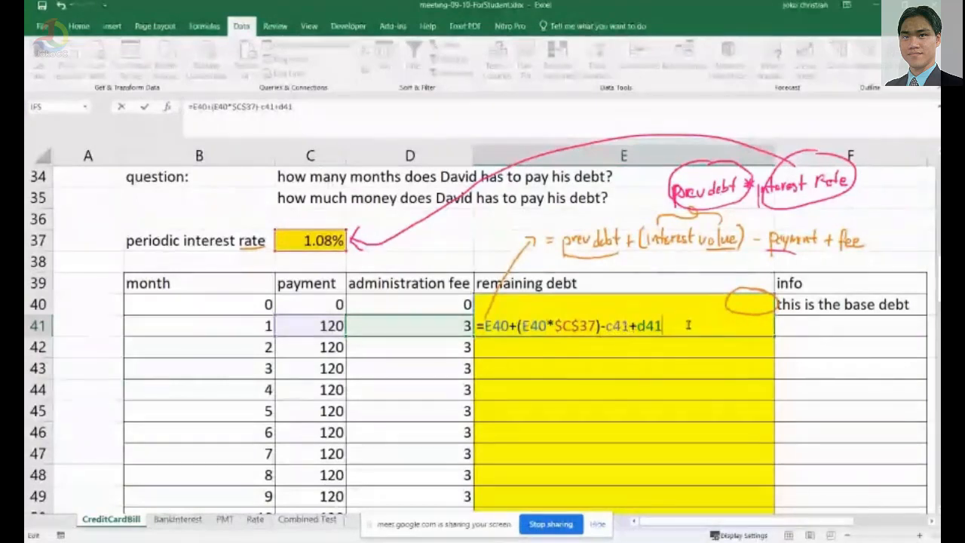
key("Return")
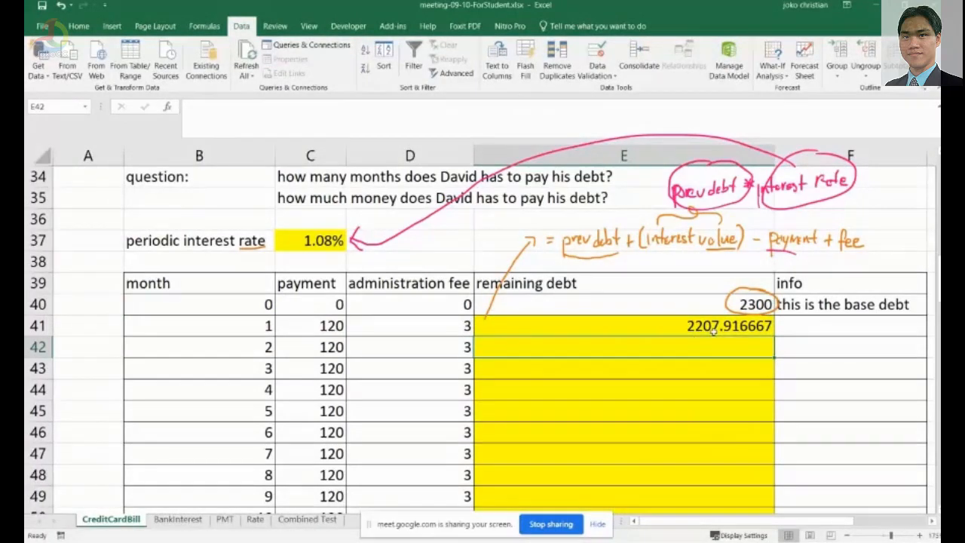
Format the remaining debt in E41 as a number with six decimal places.
left_click(729, 372)
left_click(737, 327)
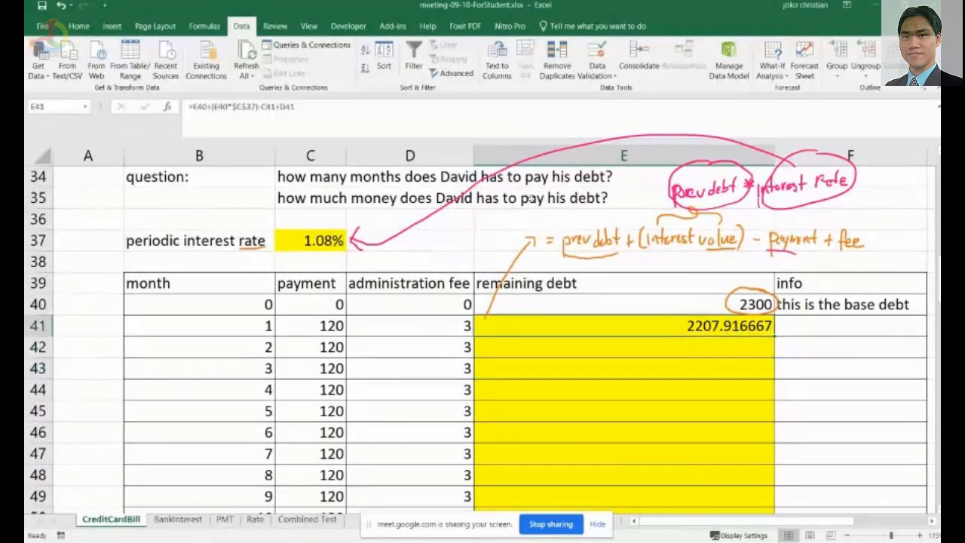
left_click(81, 27)
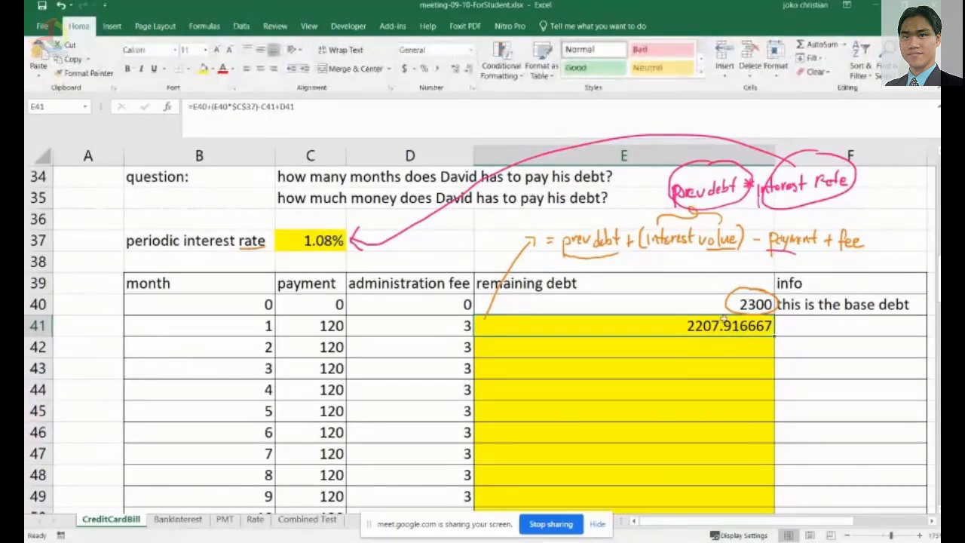
left_click(467, 70)
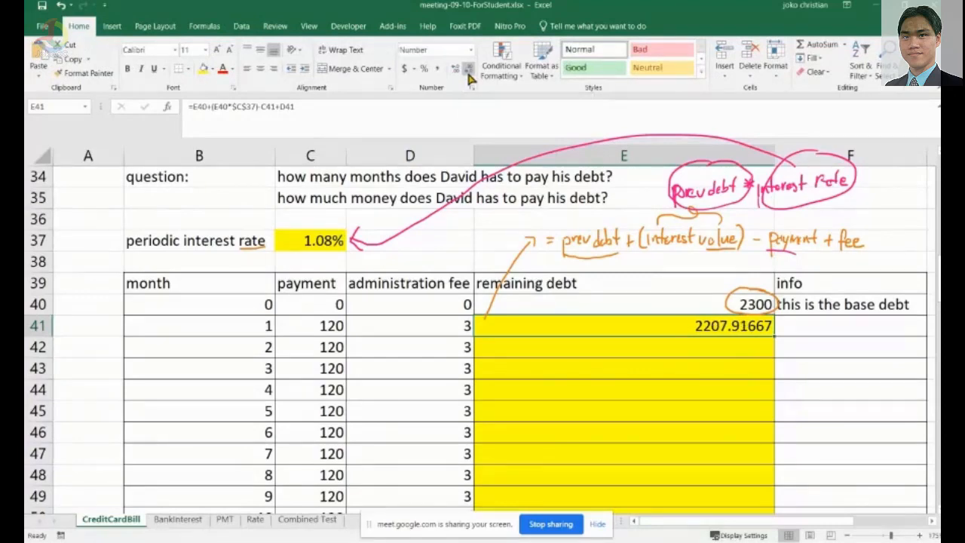
left_click(468, 70)
left_click(468, 70)
left_click(468, 70)
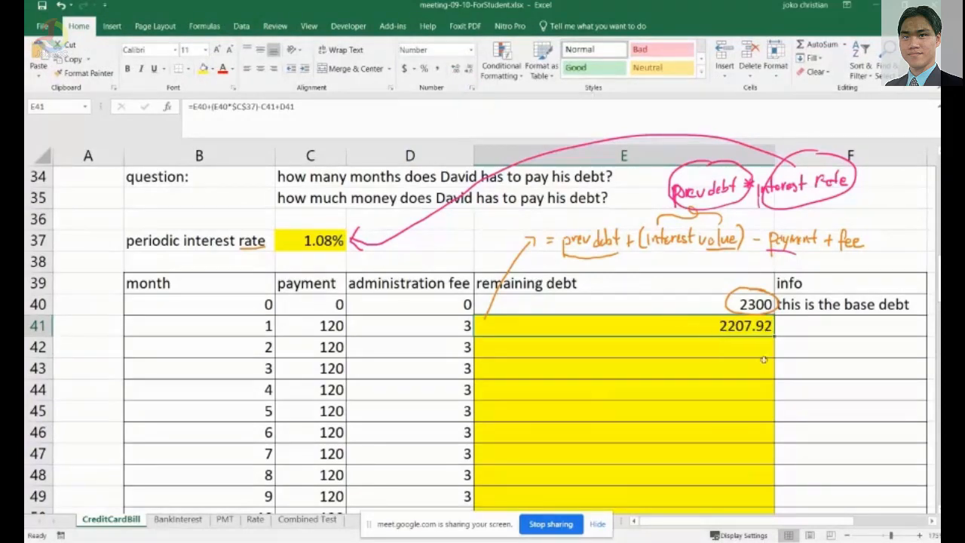
left_click(454, 70)
left_click(453, 70)
left_click(454, 70)
left_click(454, 70)
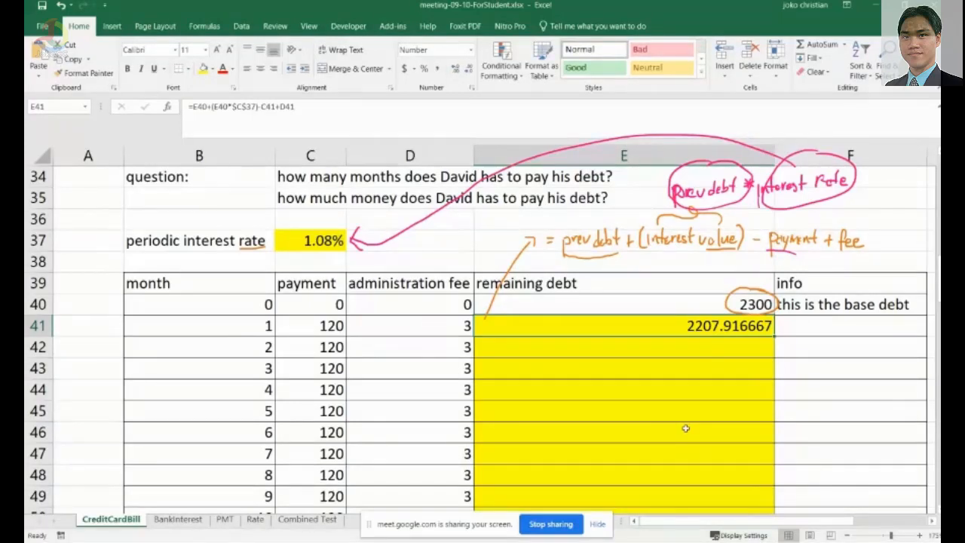
Fill the remaining debt formula from E41 down column E through month 23 in row 63.
scroll(686, 428, "down", 1)
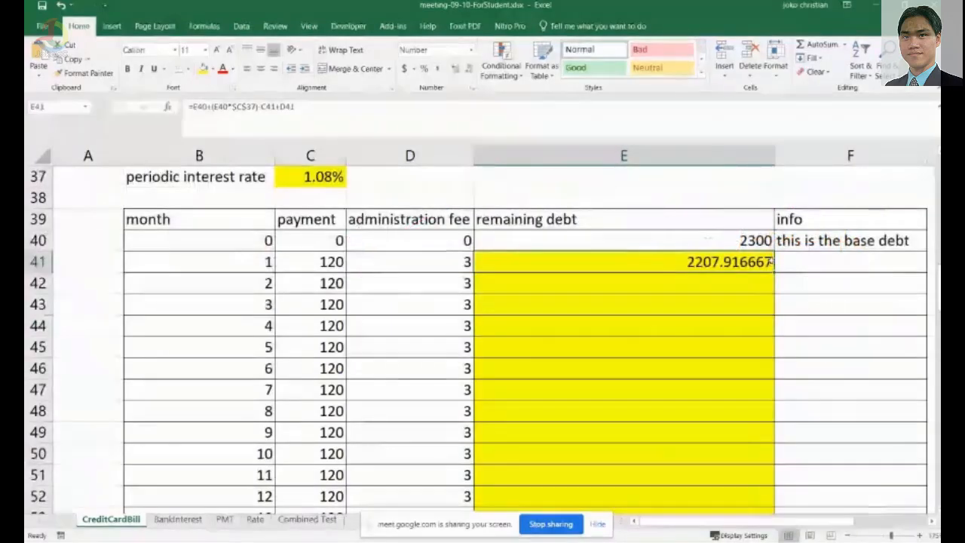
left_click_drag(774, 273, 776, 461)
scroll(804, 445, "down", 1)
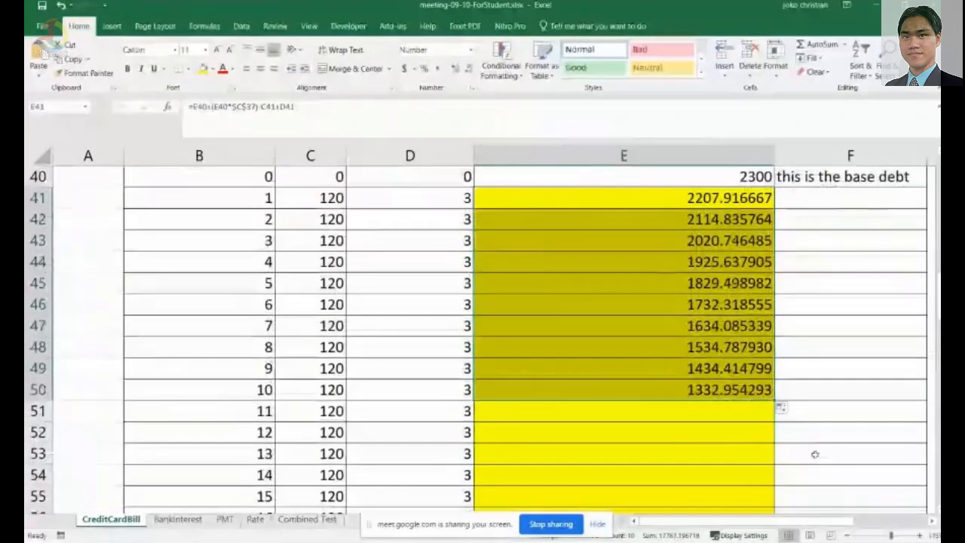
left_click(708, 391)
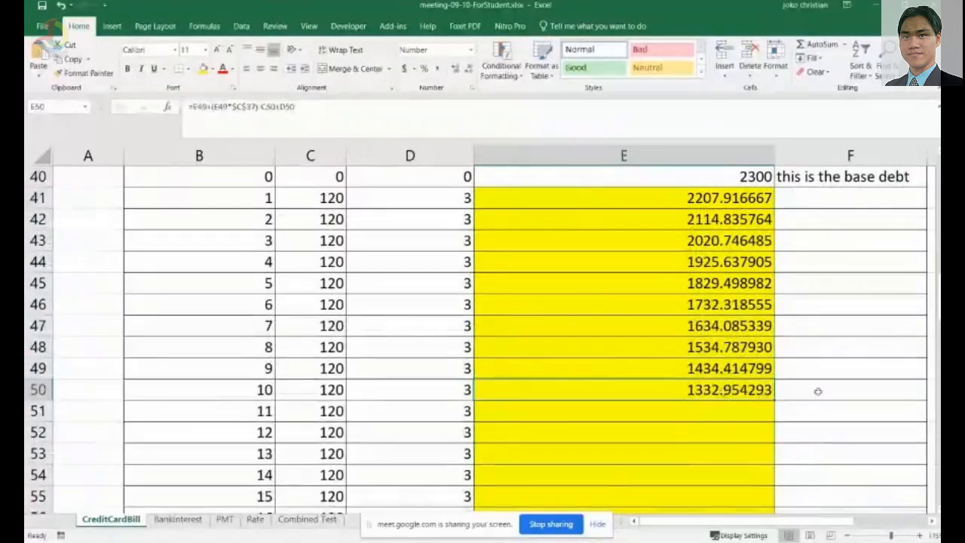
scroll(819, 390, "down", 1)
left_click_drag(779, 343, 758, 443)
scroll(816, 445, "down", 2)
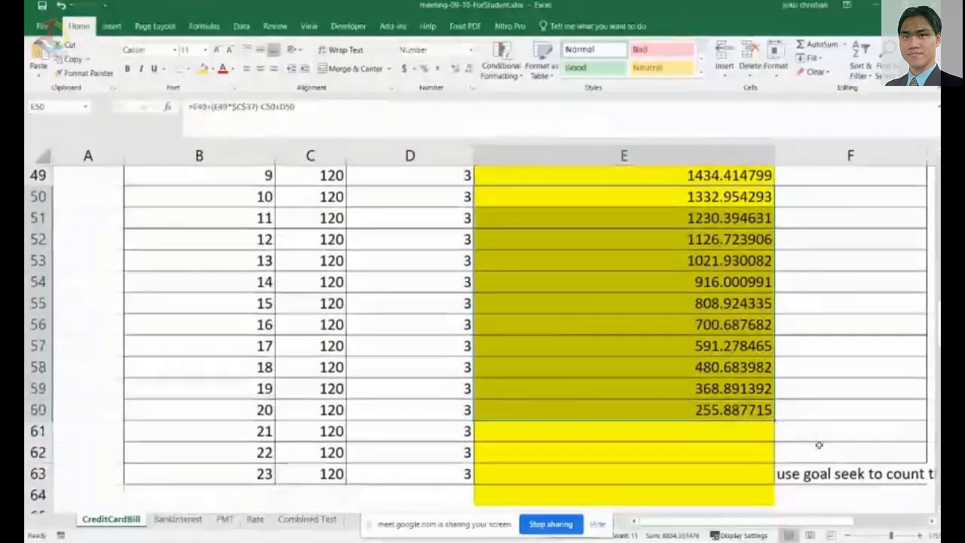
left_click_drag(776, 317, 773, 380)
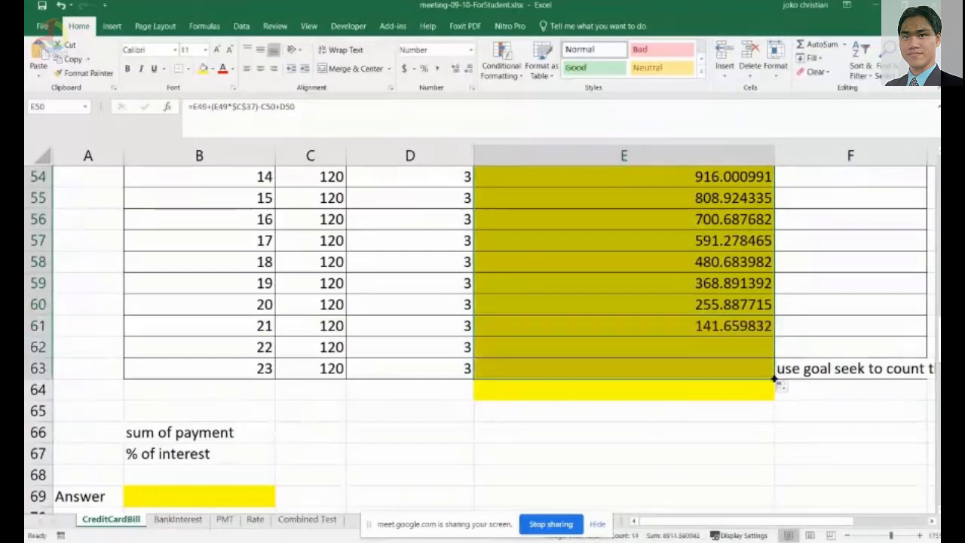
left_click(702, 416)
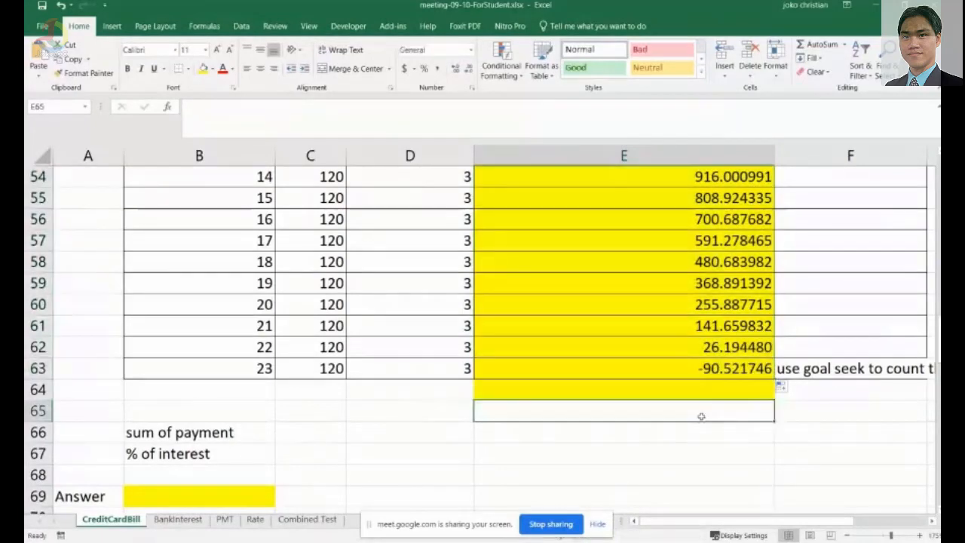
left_click(707, 373)
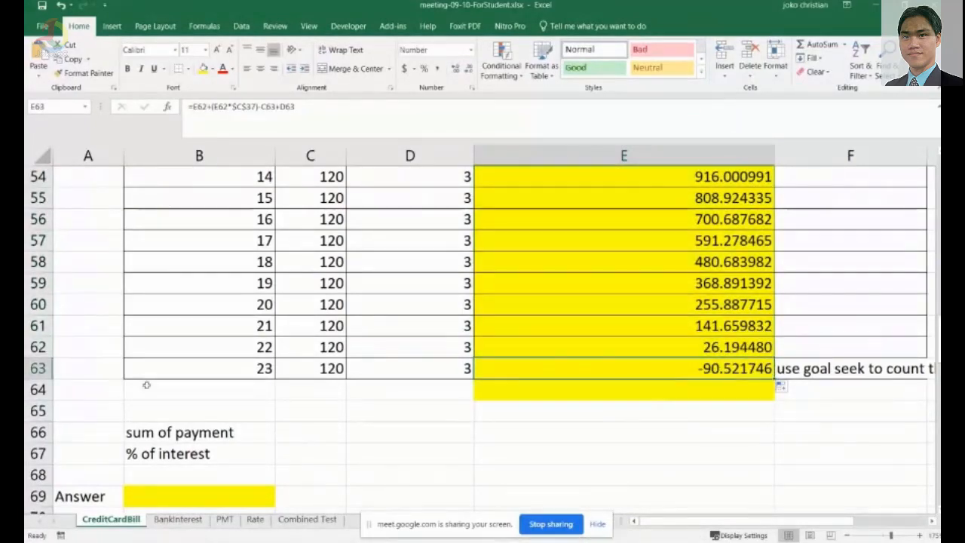
Select E63, the final month's remaining debt, and open What-If Analysis Goal Seek.
scroll(205, 345, "up", 2)
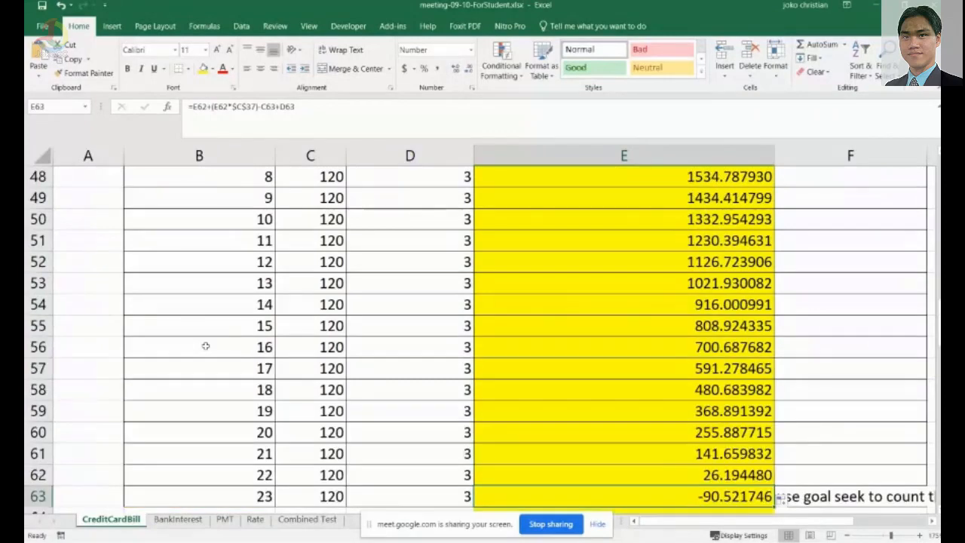
scroll(205, 345, "down", 2)
left_click(255, 371)
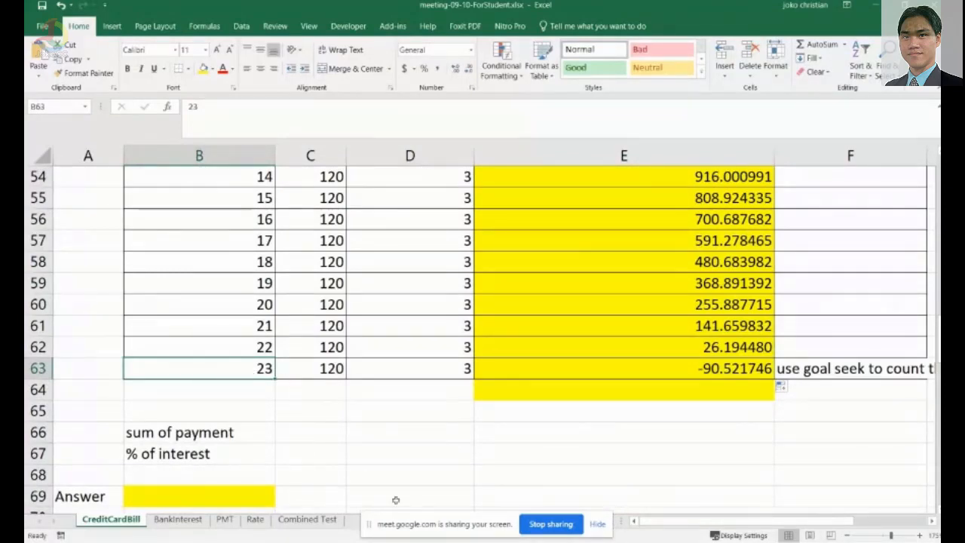
left_click(731, 369)
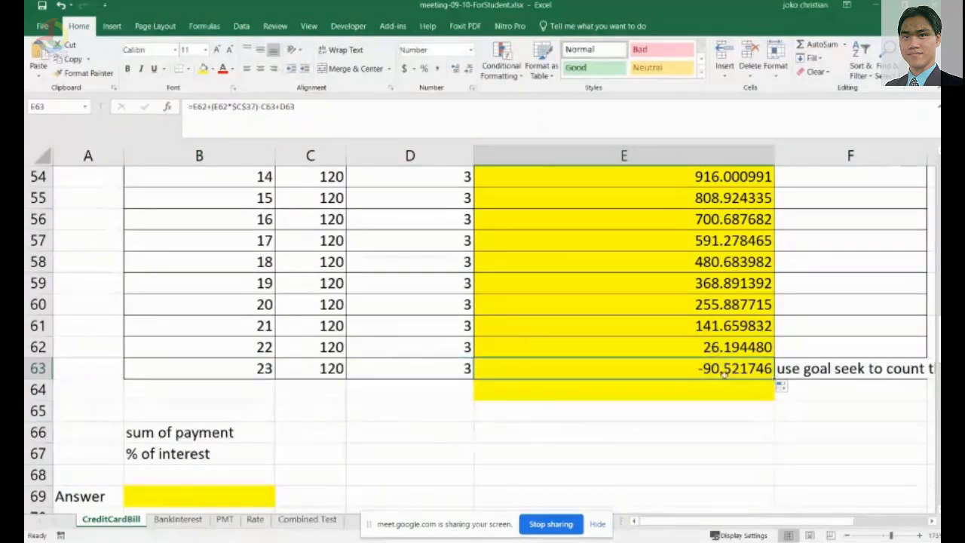
left_click(699, 392)
left_click(713, 370)
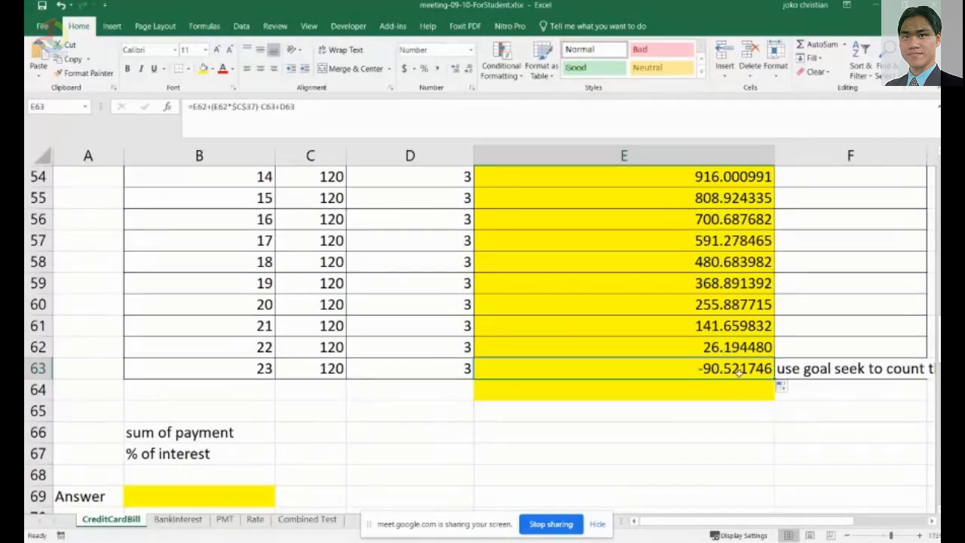
scroll(720, 530, "right", 1)
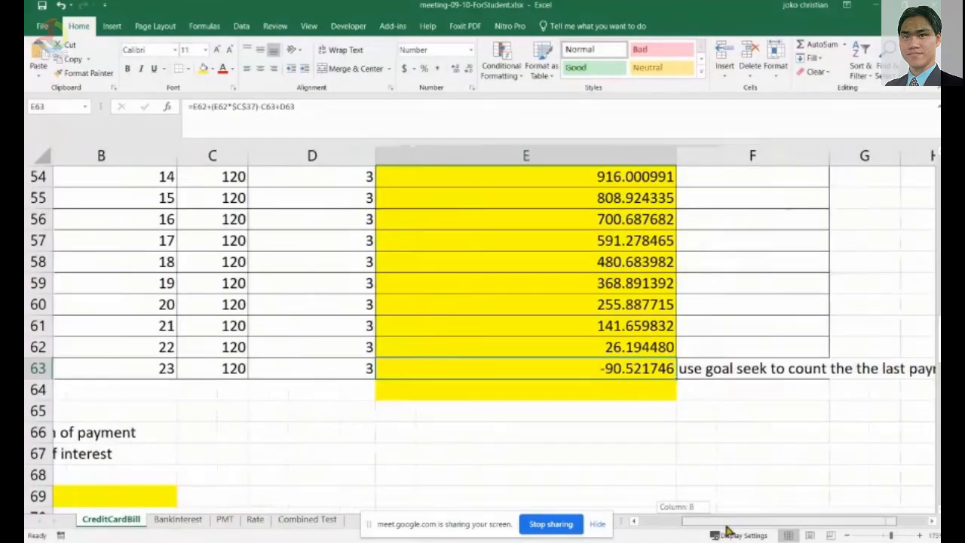
left_click(254, 34)
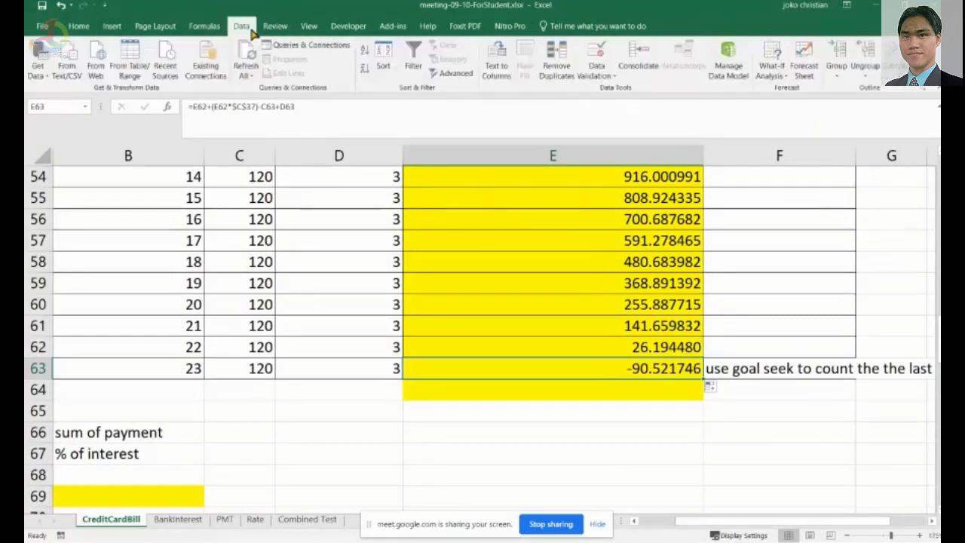
left_click(255, 34)
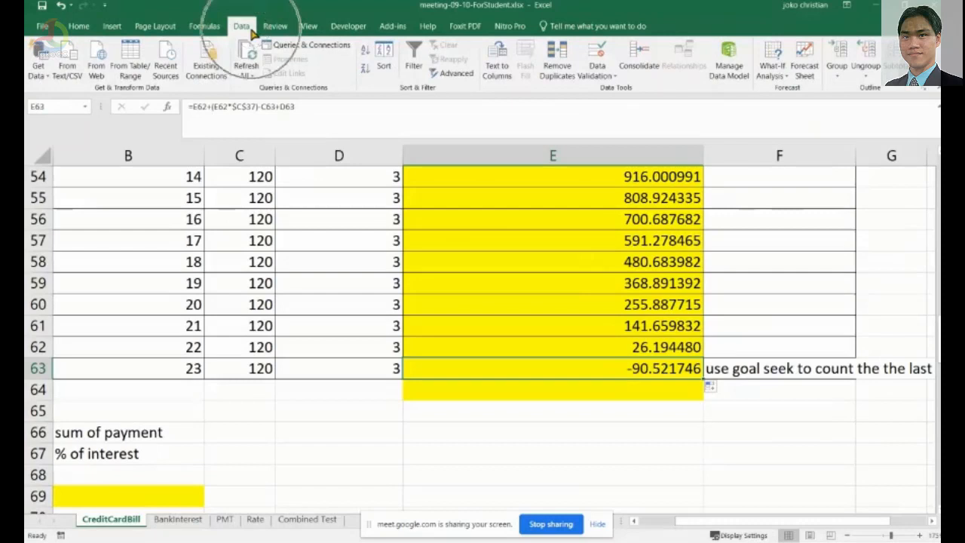
left_click(786, 86)
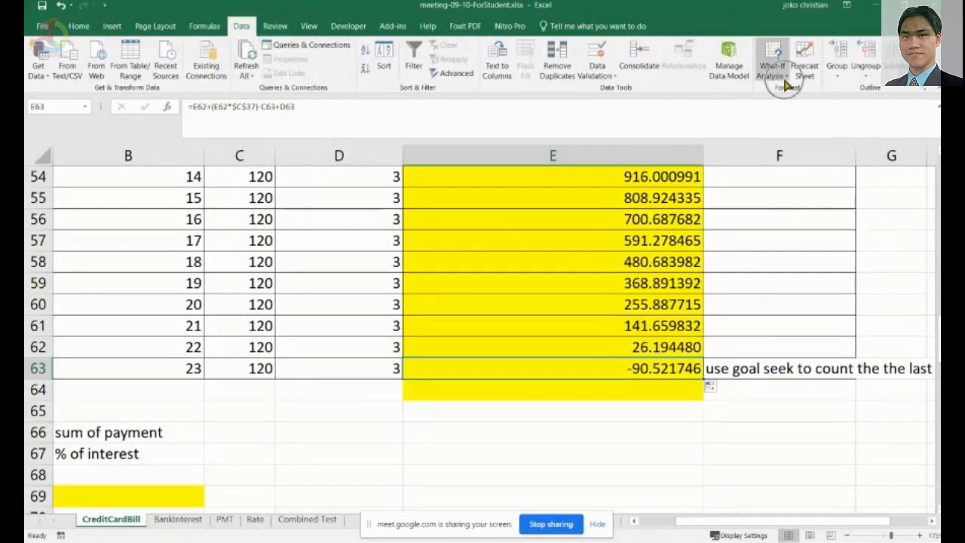
left_click(784, 82)
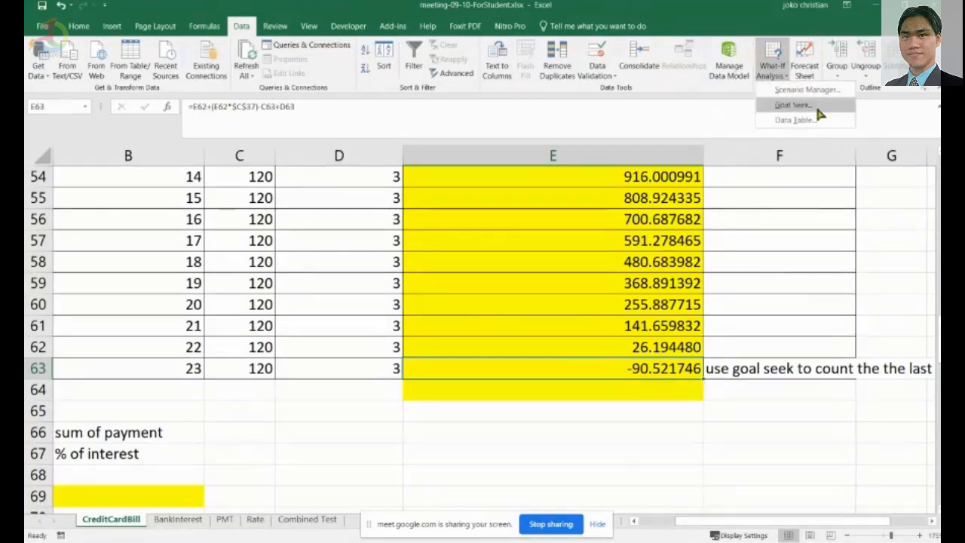
left_click(794, 104)
left_click_drag(600, 160, 538, 189)
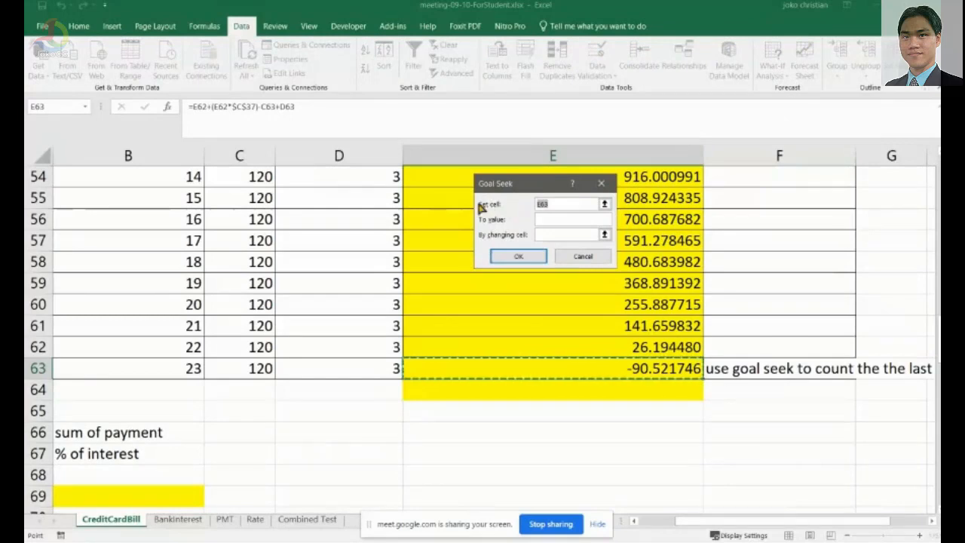
Goal seek E63 to 0 by changing the last payment in $C$63 and accept the solution.
left_click(558, 235)
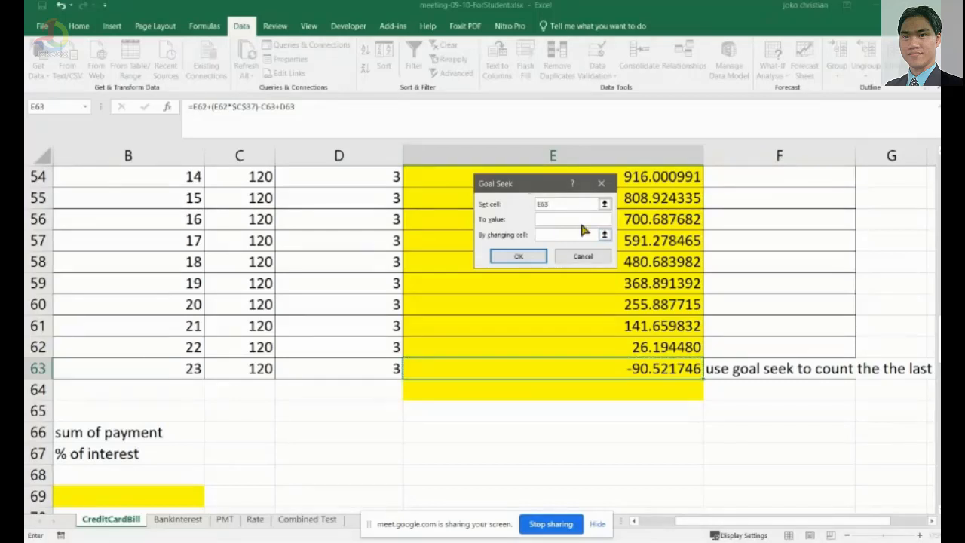
left_click(559, 219)
left_click(239, 368)
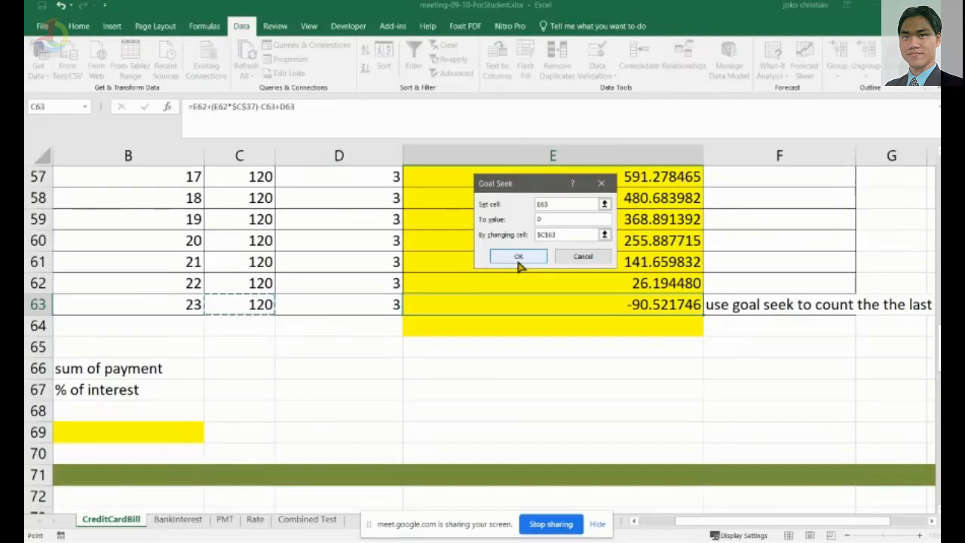
left_click(269, 311)
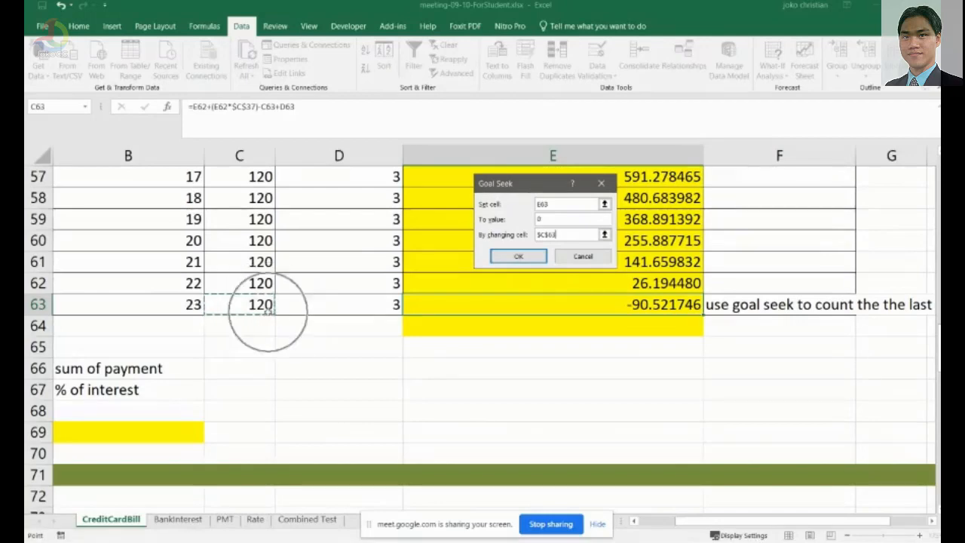
left_click(497, 258)
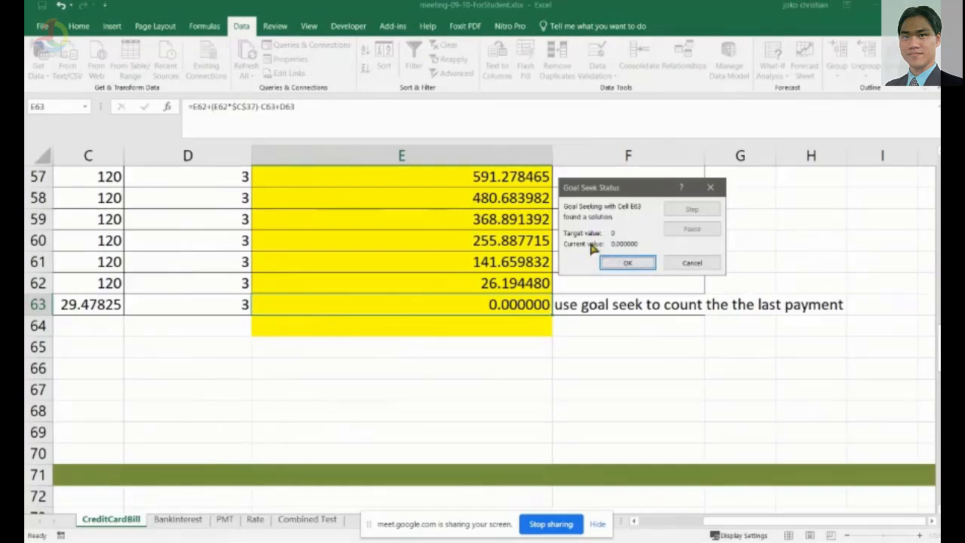
left_click(626, 269)
scroll(254, 311, "left", 3)
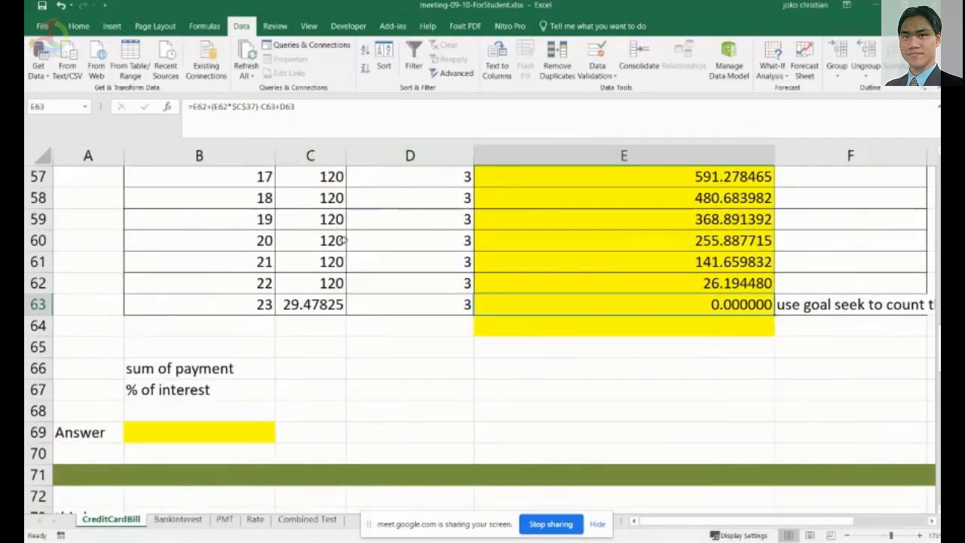
Enter a SUM formula in C66 totalling the payments from C40 to C63.
scroll(347, 245, "up", 16)
scroll(288, 411, "down", 3)
scroll(288, 411, "down", 14)
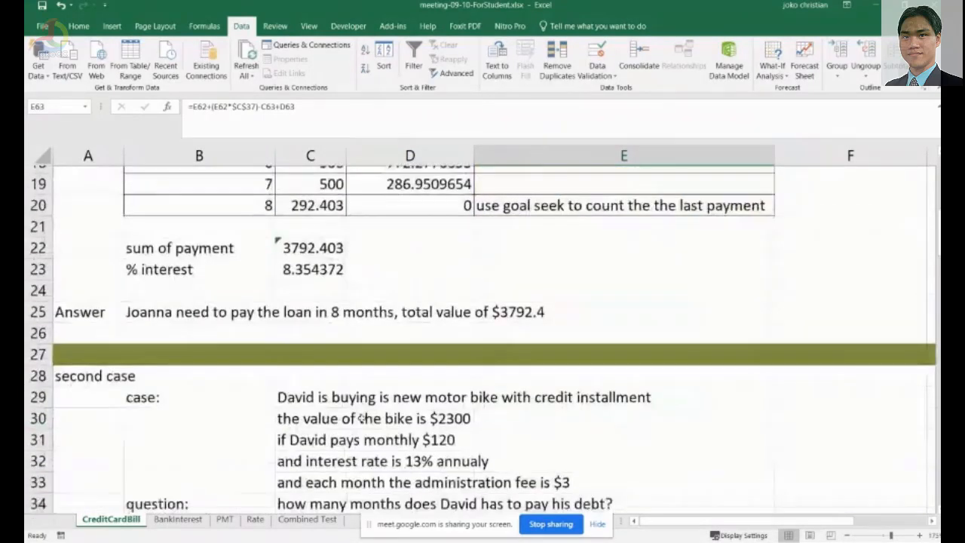
scroll(324, 351, "up", 2)
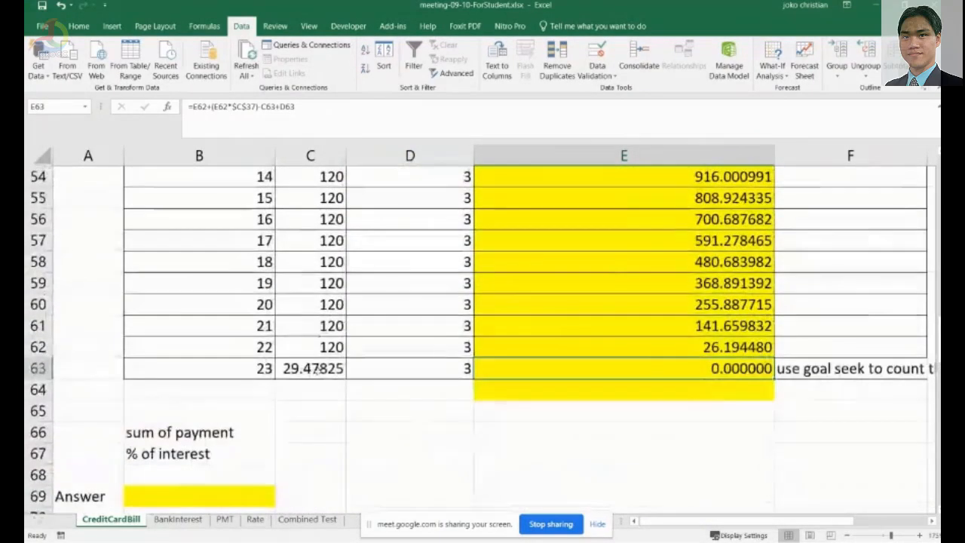
left_click(317, 369)
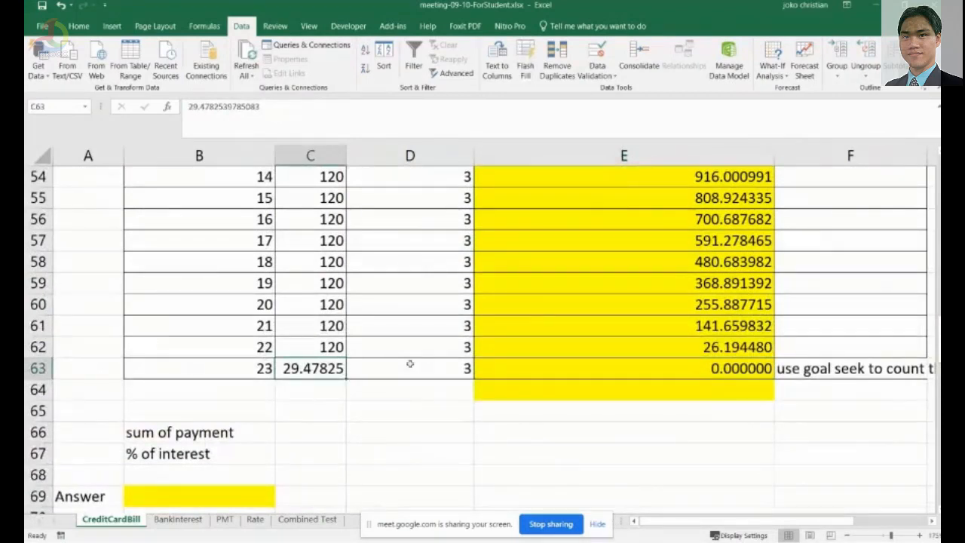
left_click(695, 370)
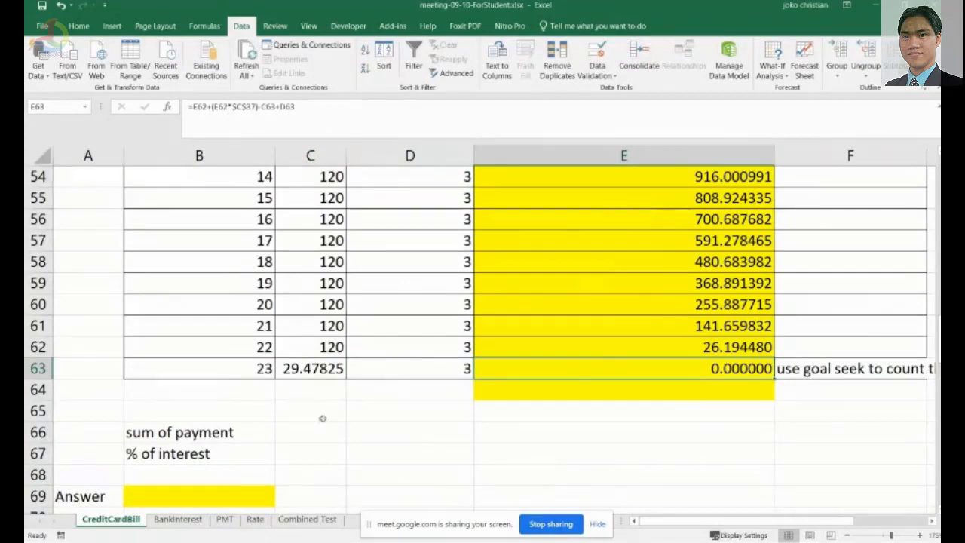
left_click(298, 438)
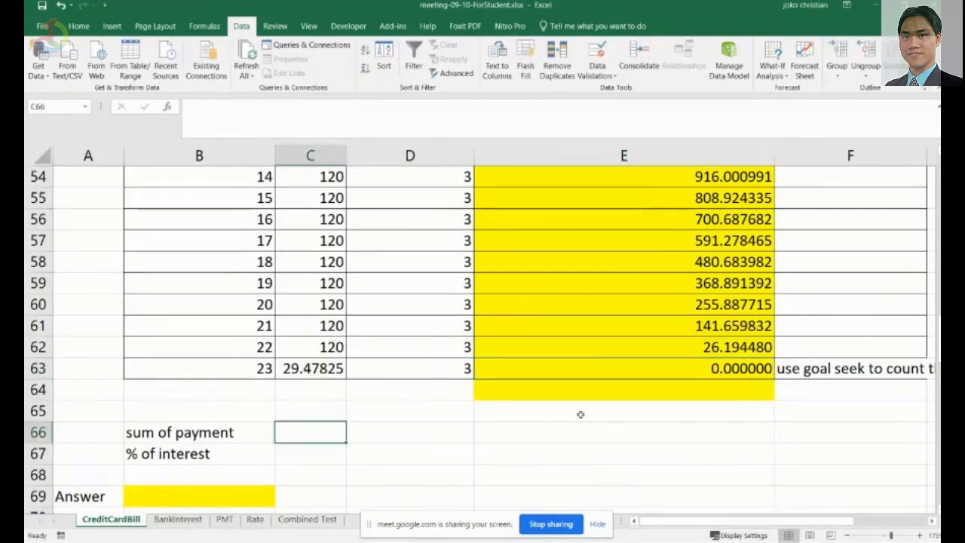
type("=su")
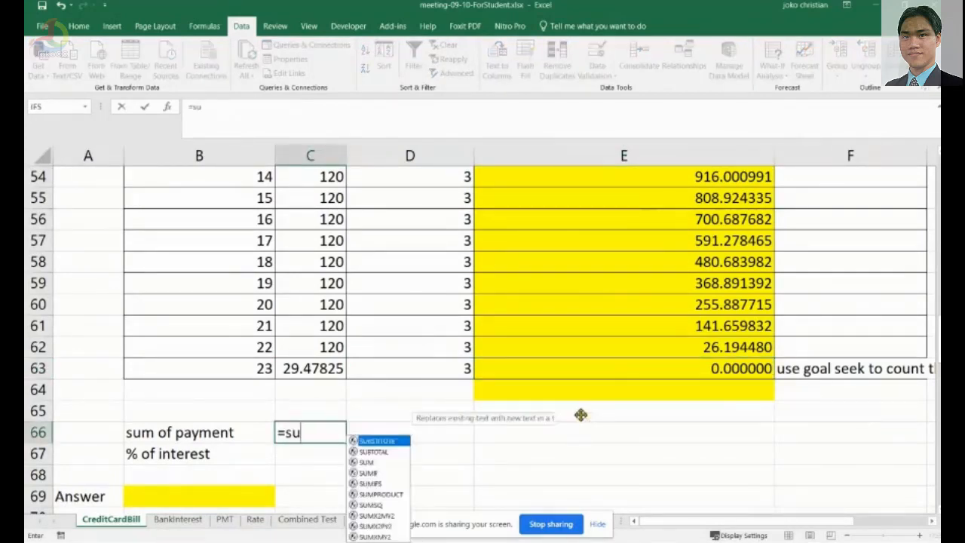
type("m(")
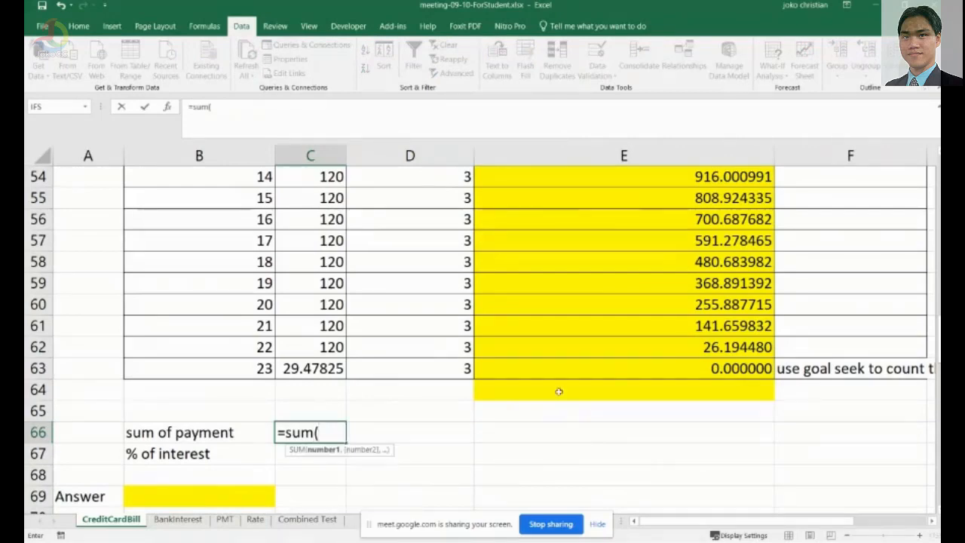
scroll(330, 324, "up", 2)
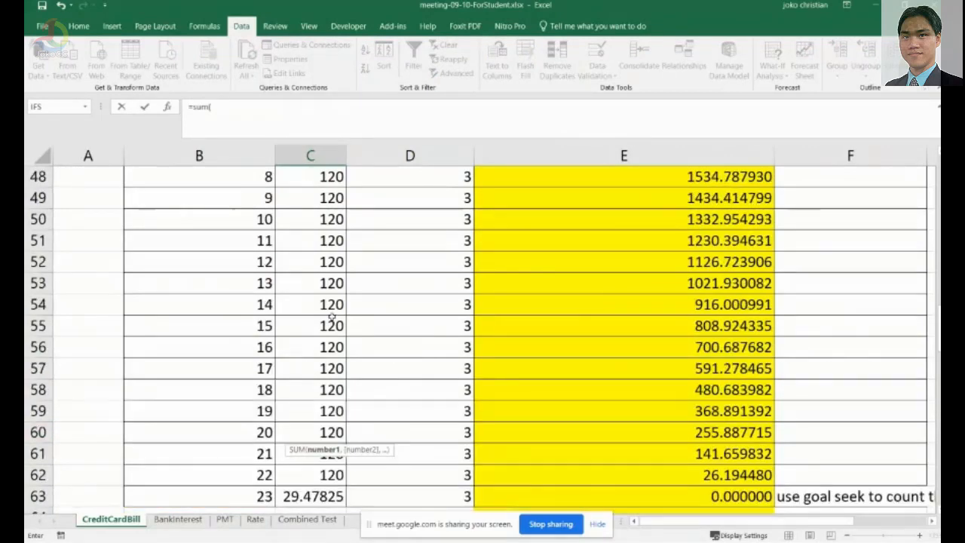
scroll(332, 317, "up", 4)
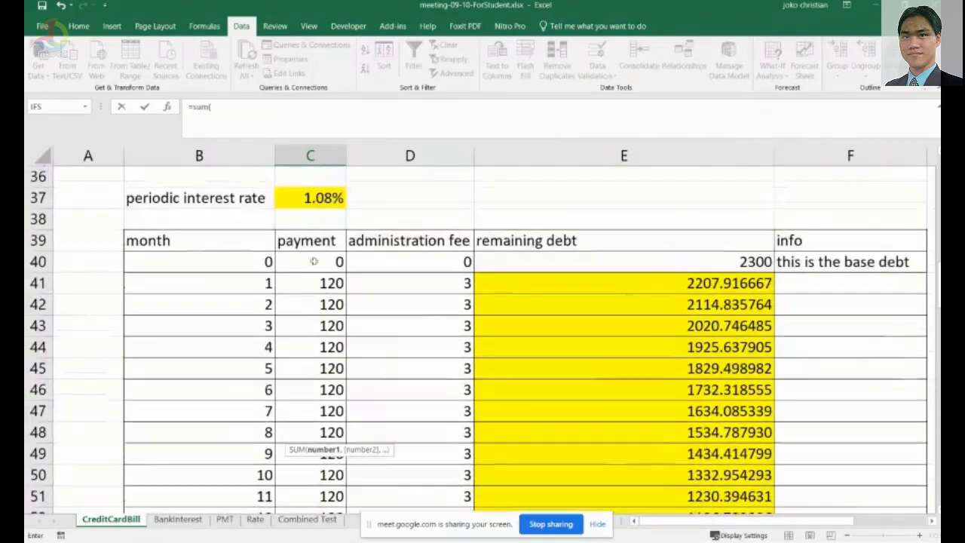
left_click(313, 261)
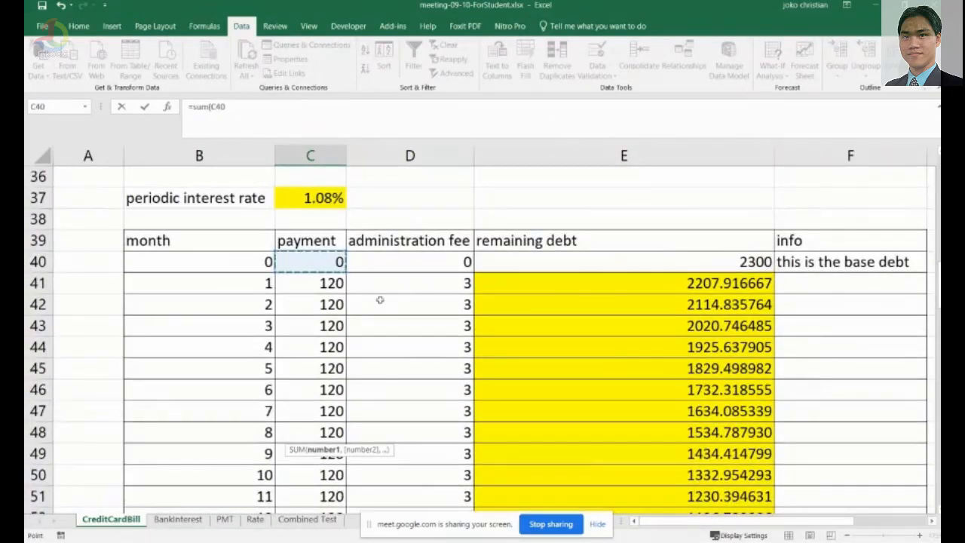
scroll(355, 303, "down", 3)
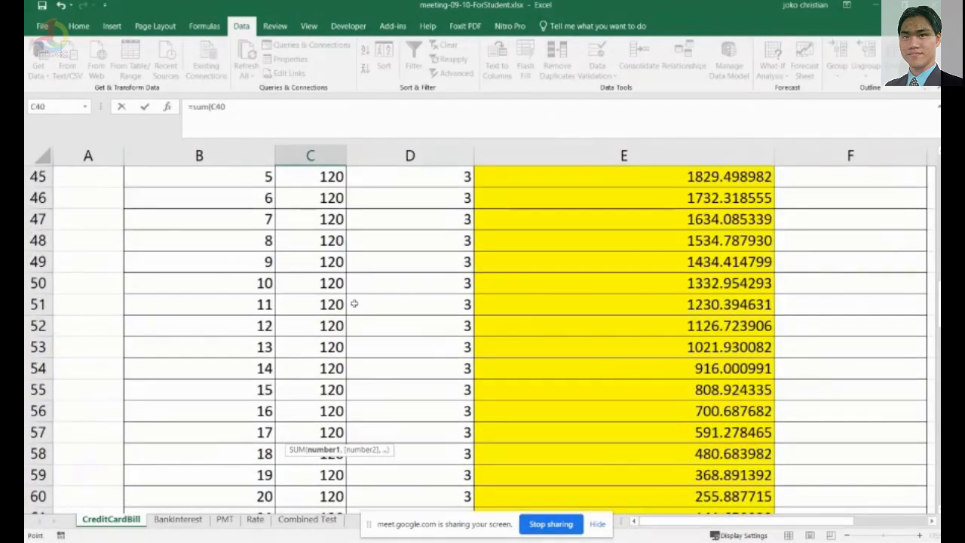
scroll(354, 303, "down", 4)
left_click(324, 304, "shift")
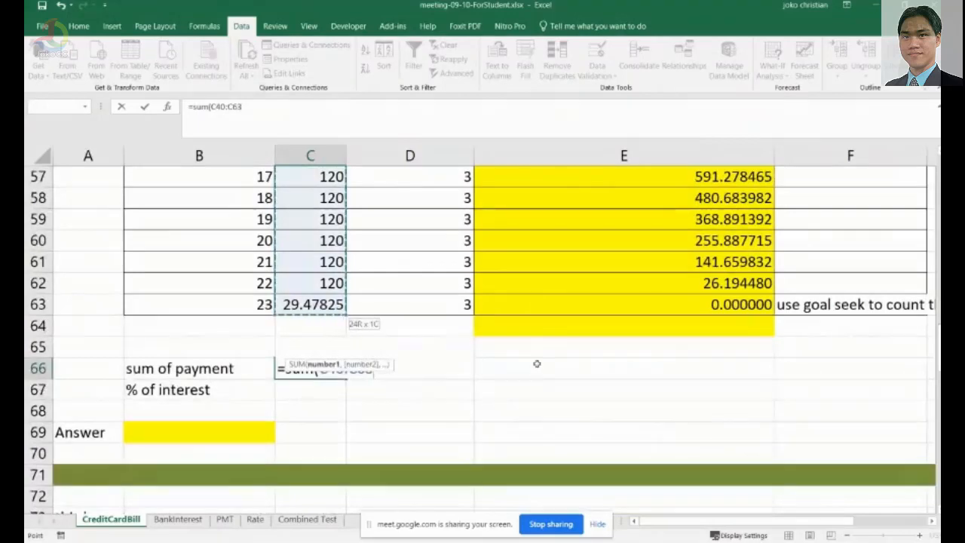
left_click(401, 373)
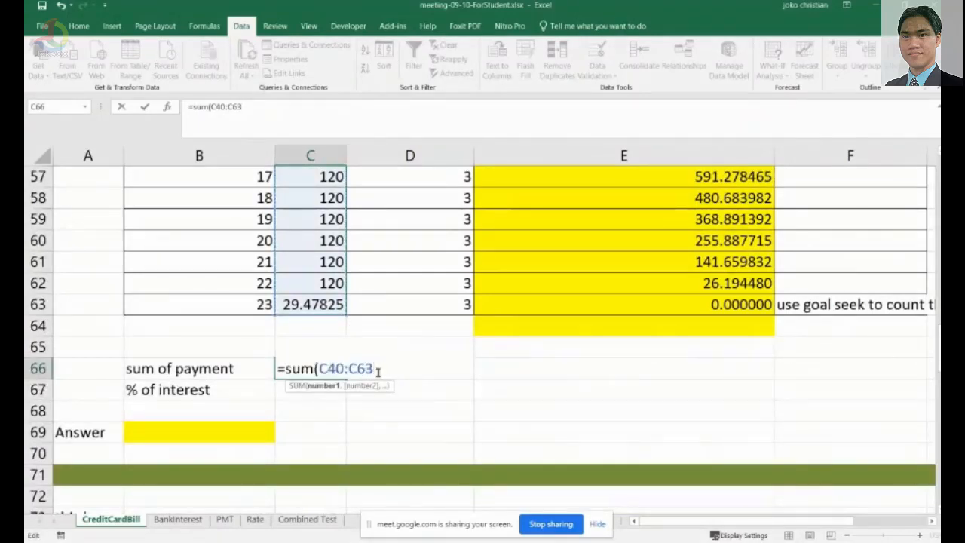
type(")")
key("Return")
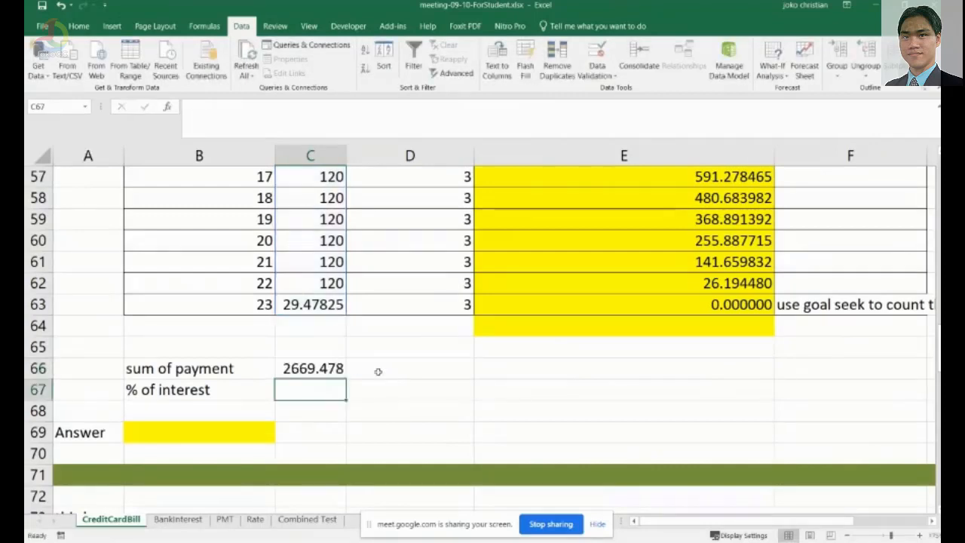
Enter a percent of interest formula in C67 as =C66-E40/E40*100, referencing the payment total and base debt.
left_click(315, 366)
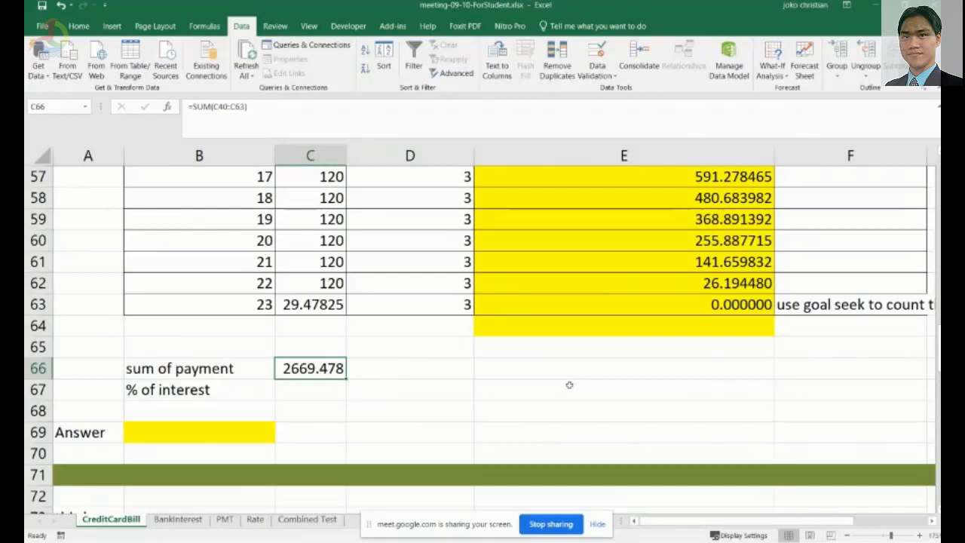
scroll(571, 387, "up", 7)
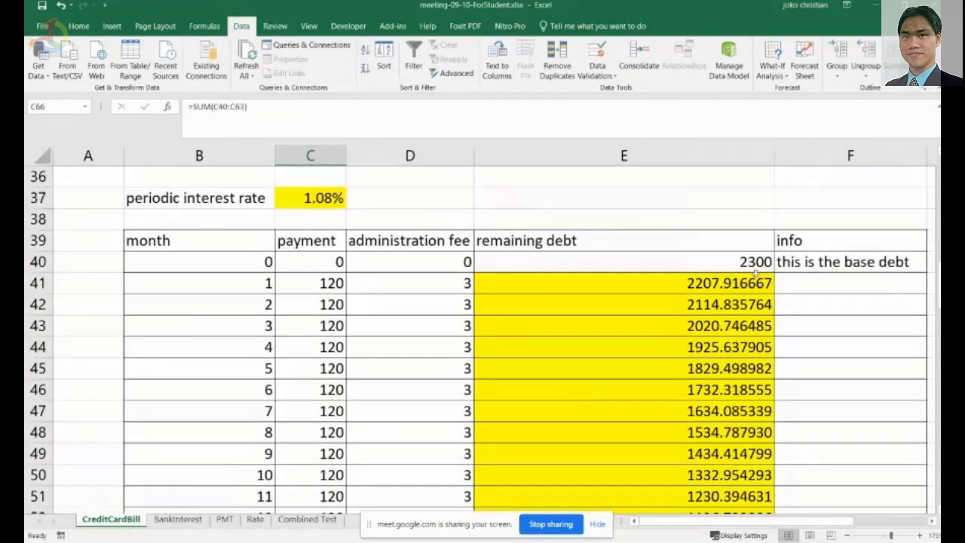
left_click(754, 264)
scroll(705, 345, "down", 3)
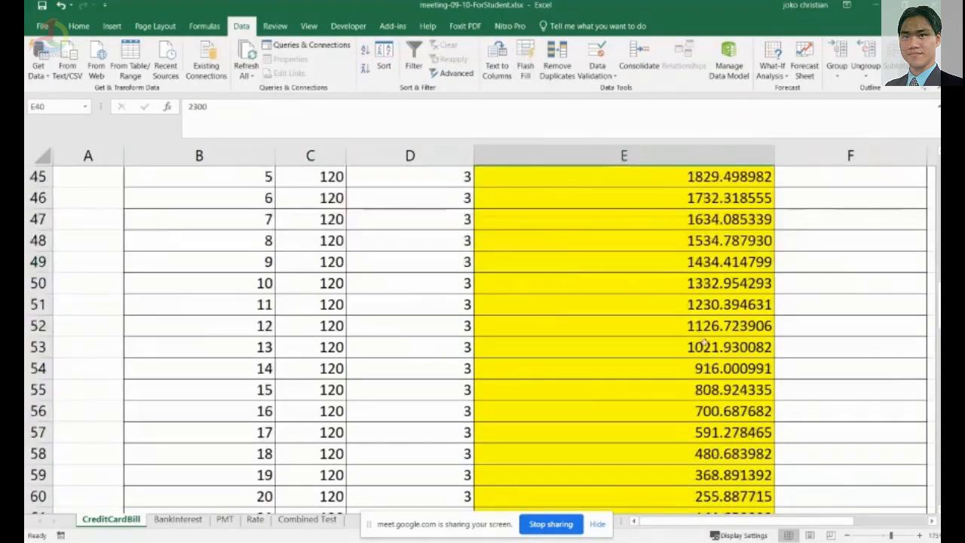
scroll(705, 346, "down", 5)
left_click(322, 327)
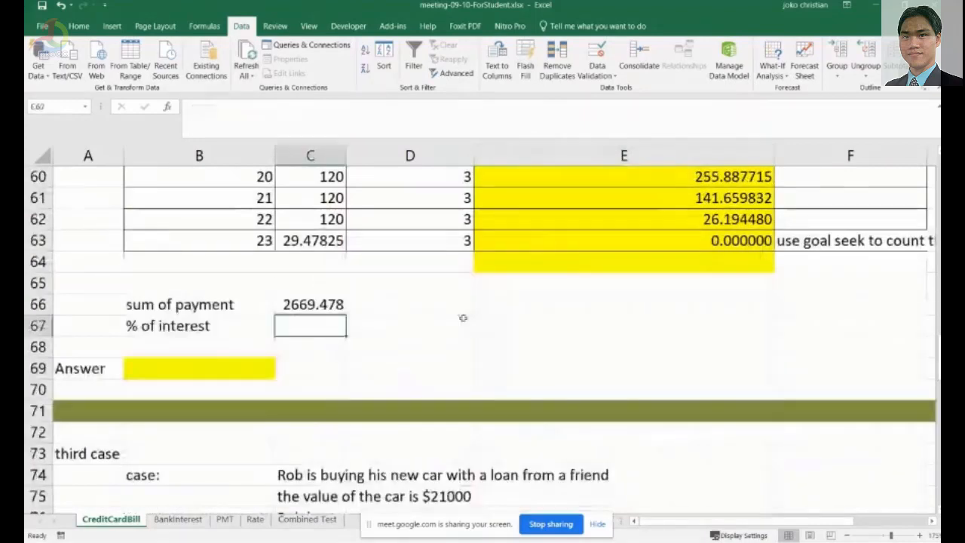
type("=")
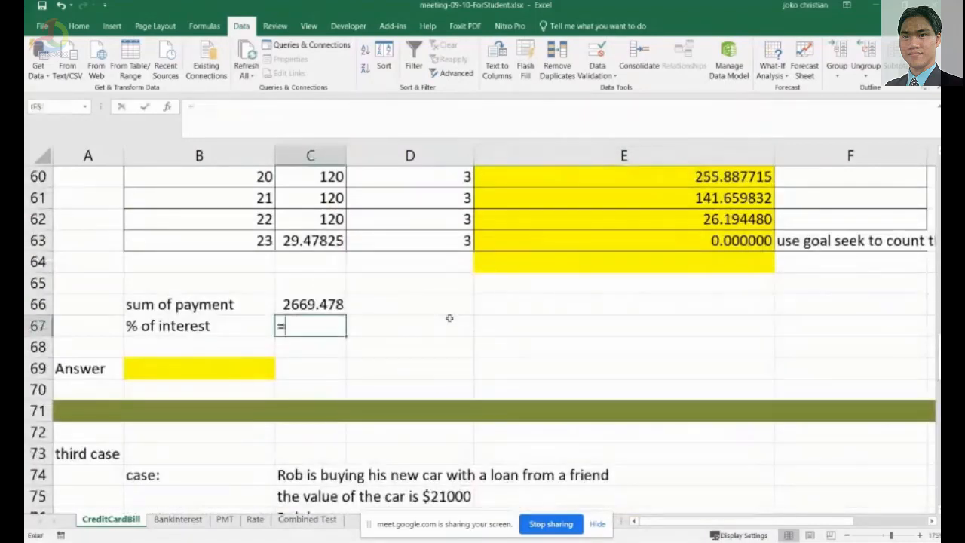
left_click(329, 305)
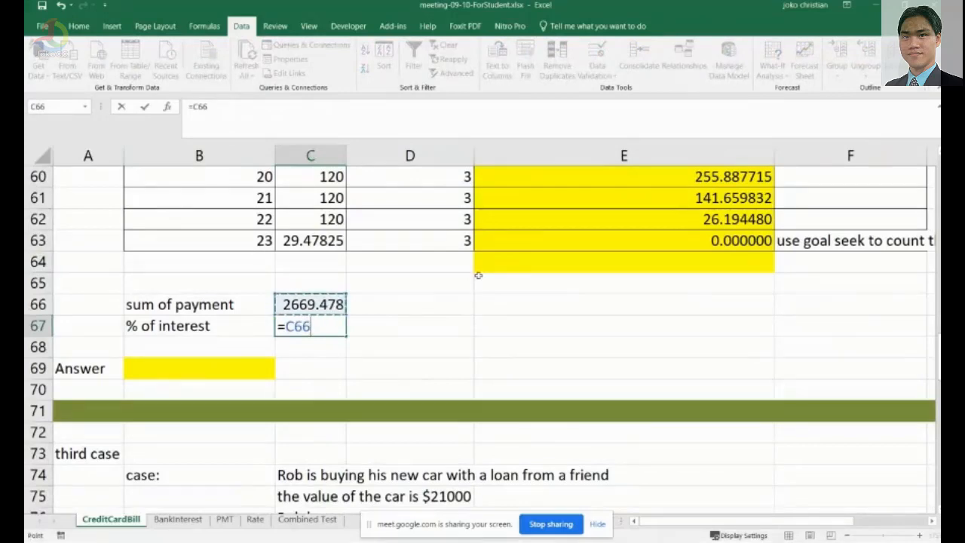
type("-")
scroll(588, 312, "up", 4)
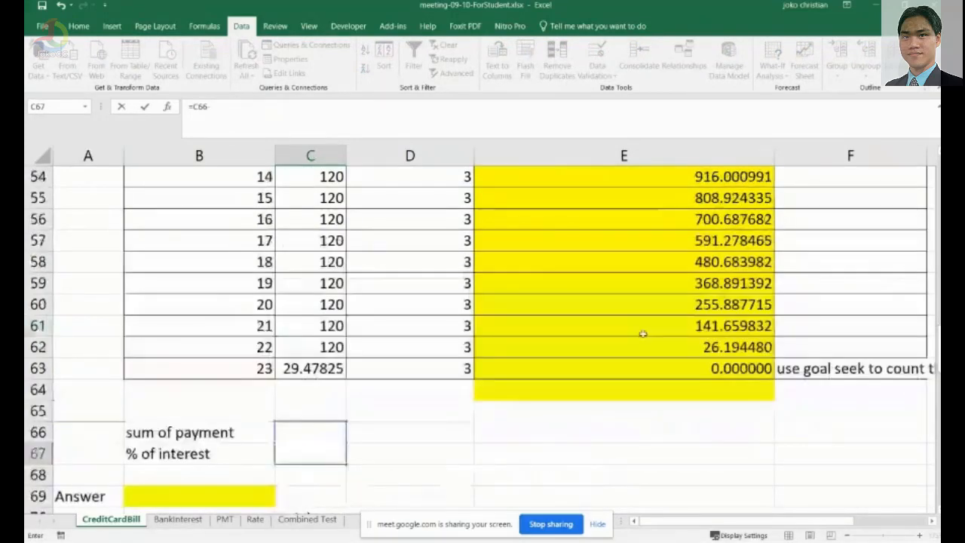
scroll(724, 365, "up", 4)
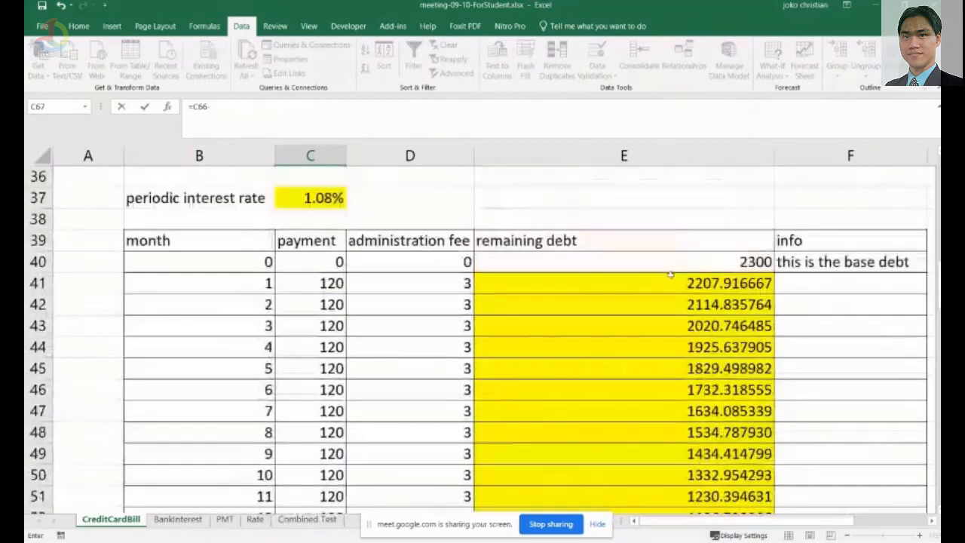
left_click(709, 266)
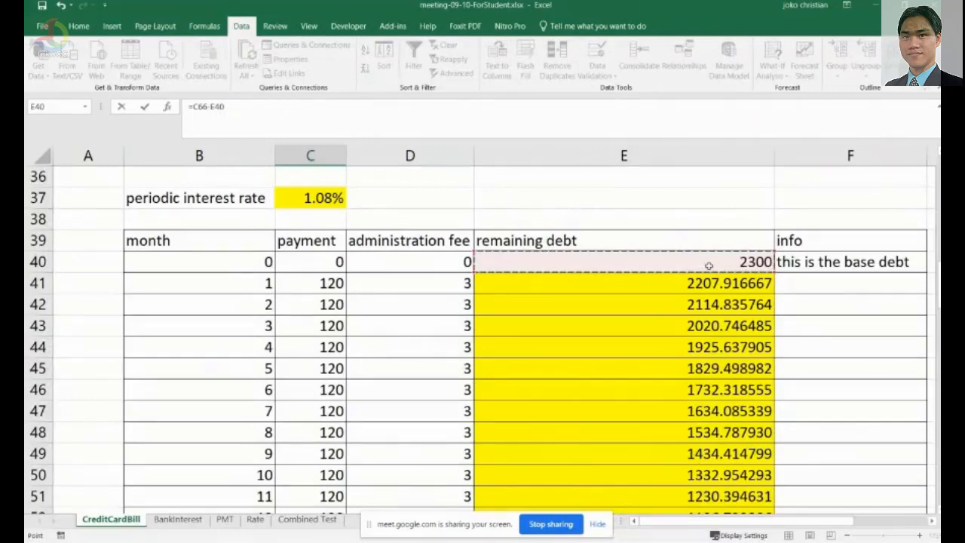
type("/")
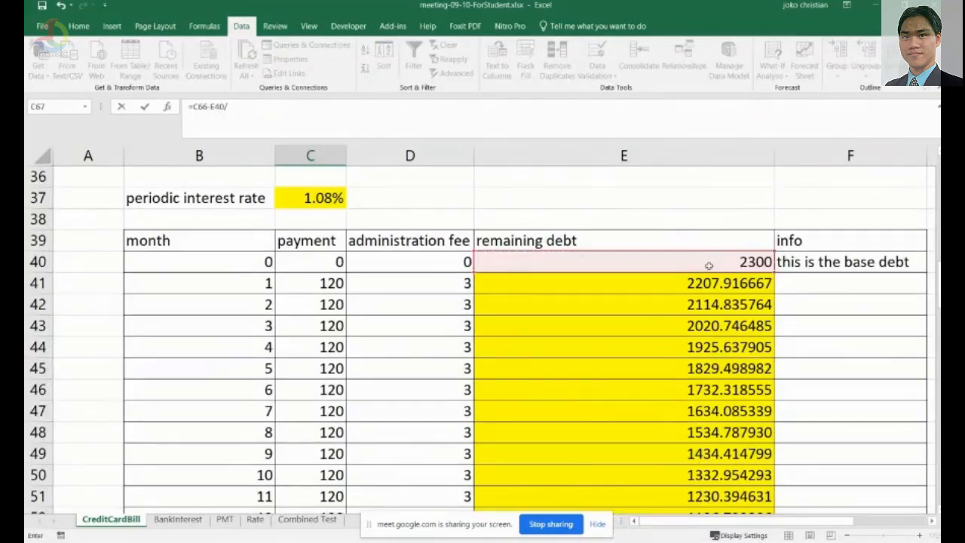
left_click(709, 265)
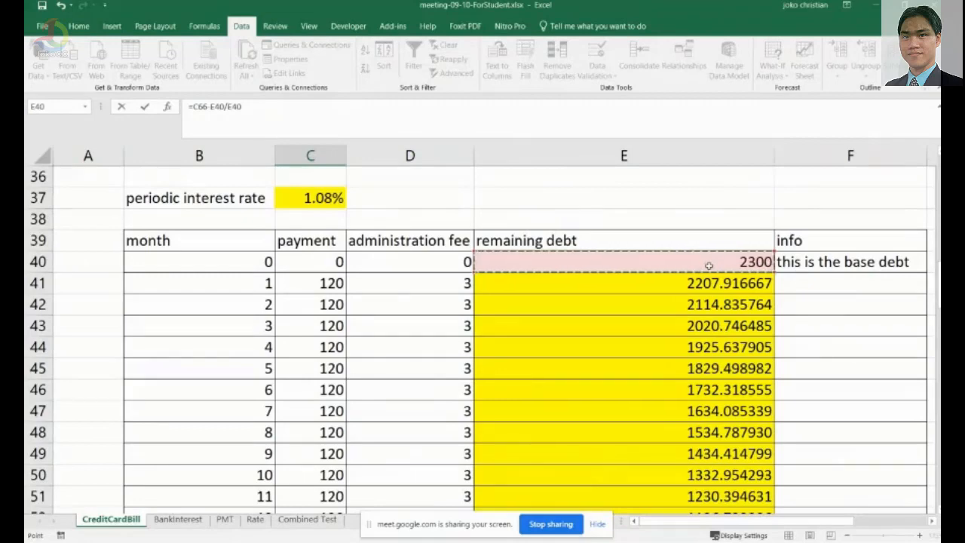
type("*")
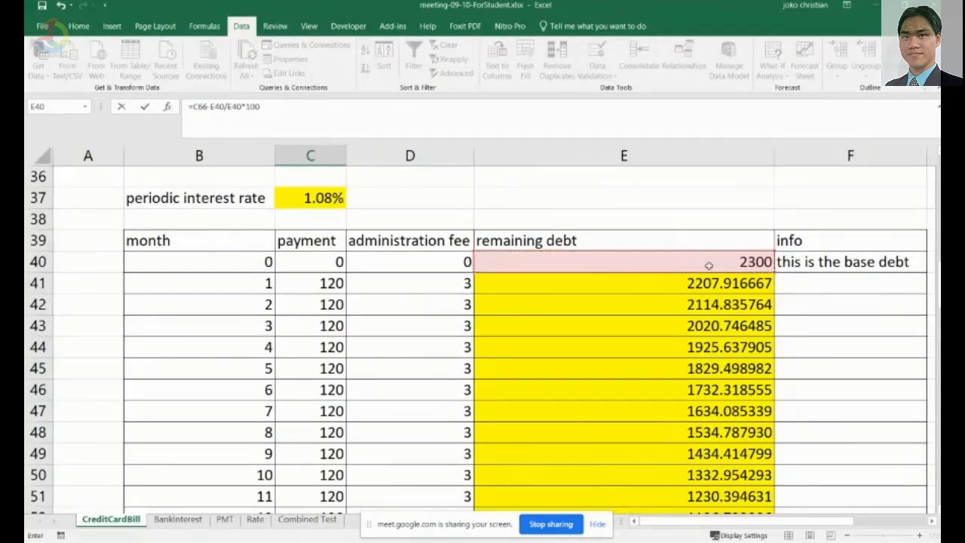
key("Return")
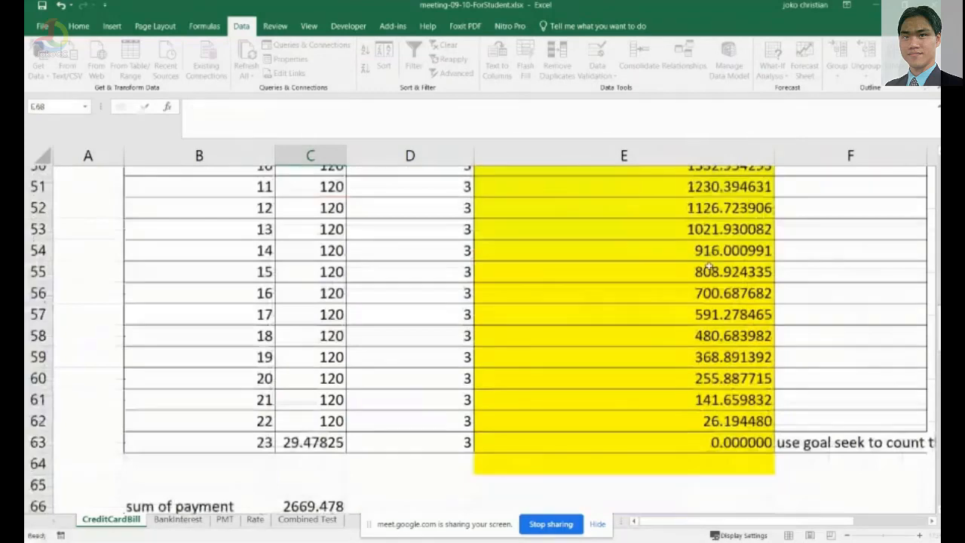
Correct C67's formula to =(C66-E40)/E40 by removing the *100 and adding parentheses.
scroll(708, 265, "down", 1)
left_click(309, 475)
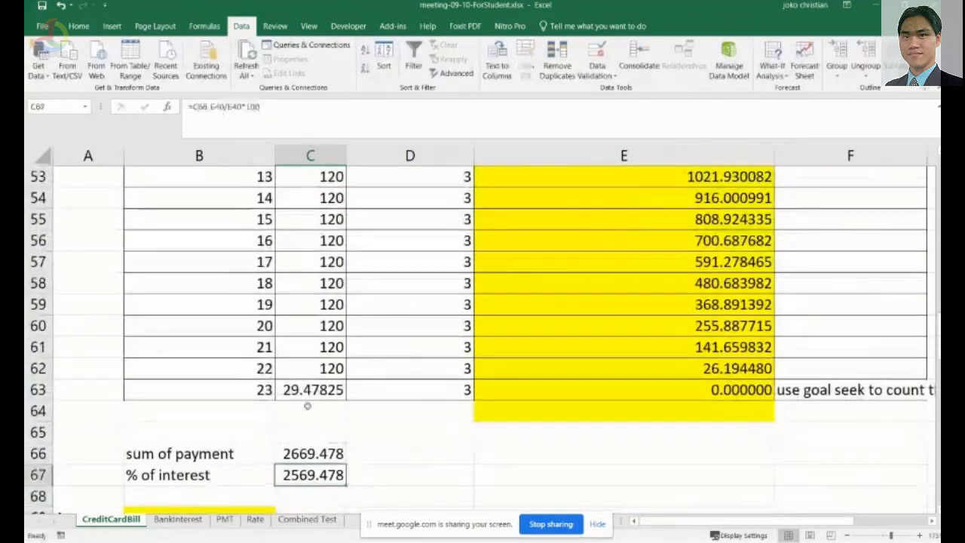
left_click(289, 111)
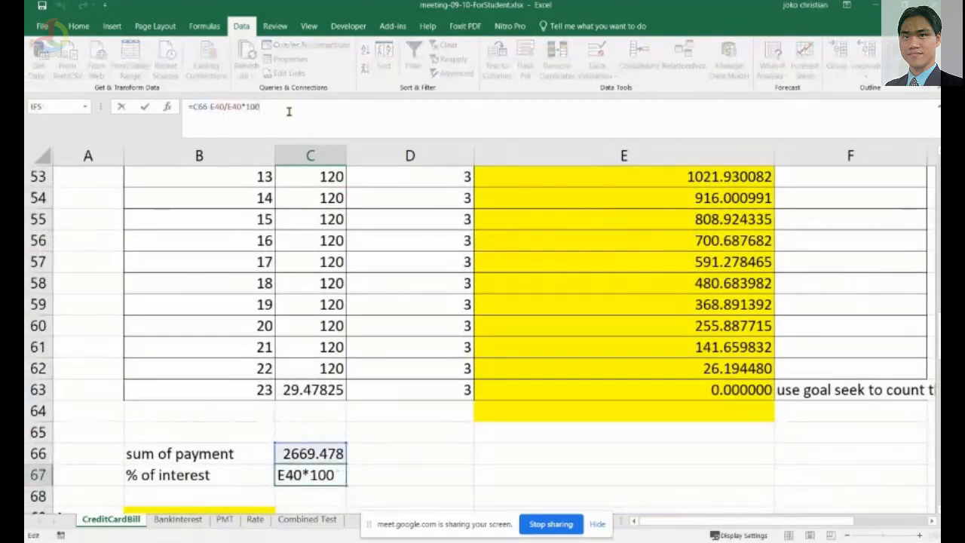
key("BackSpace")
key("BackSpace")
key("BackSpace")
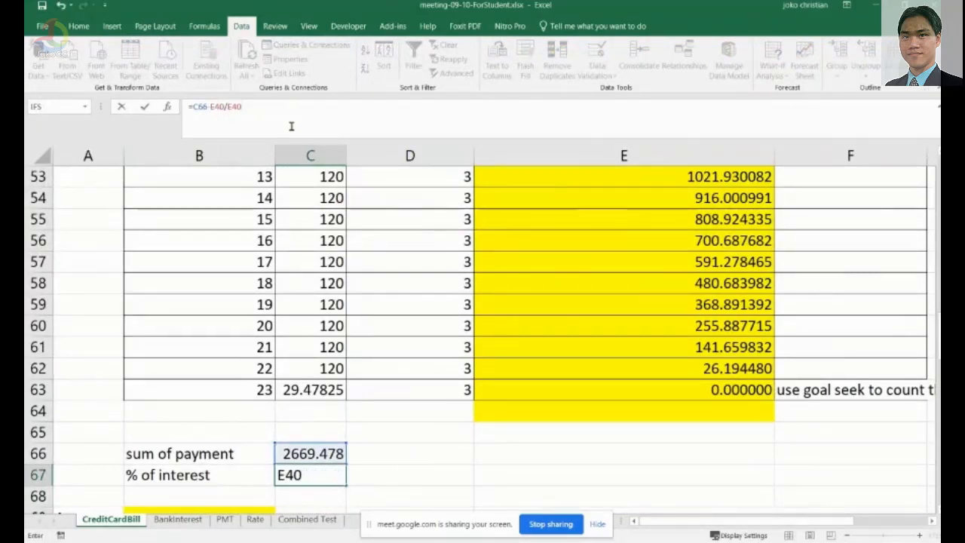
key("Return")
key("Up")
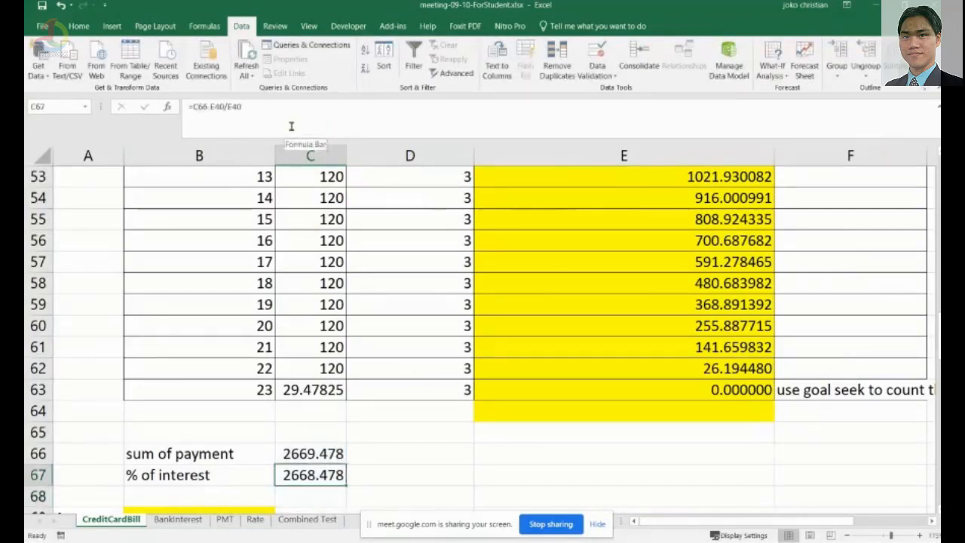
left_click(291, 126)
left_click(284, 477)
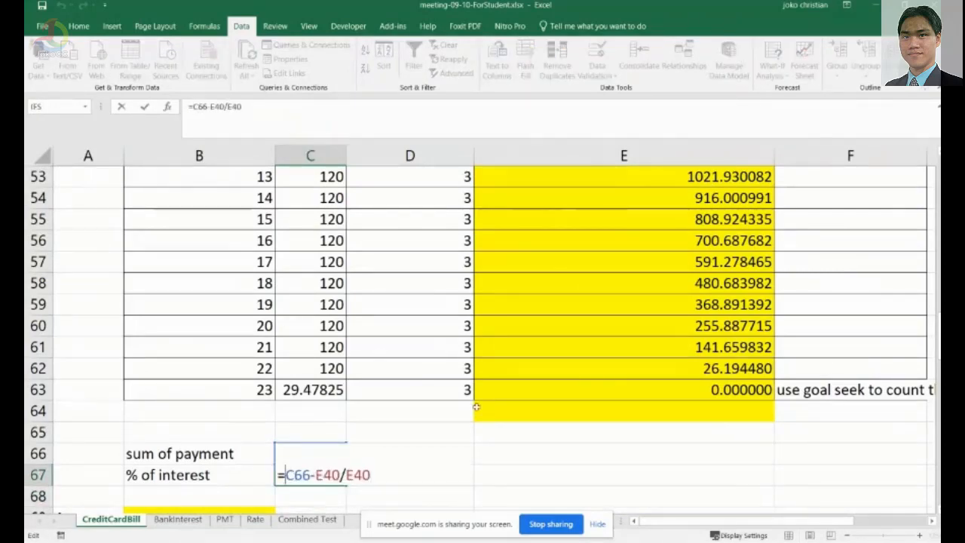
type("(")
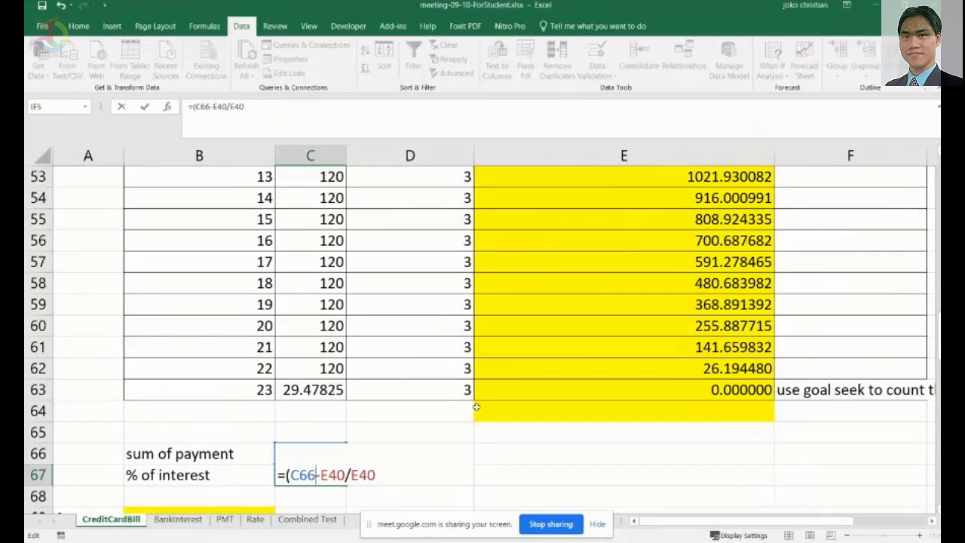
type(")")
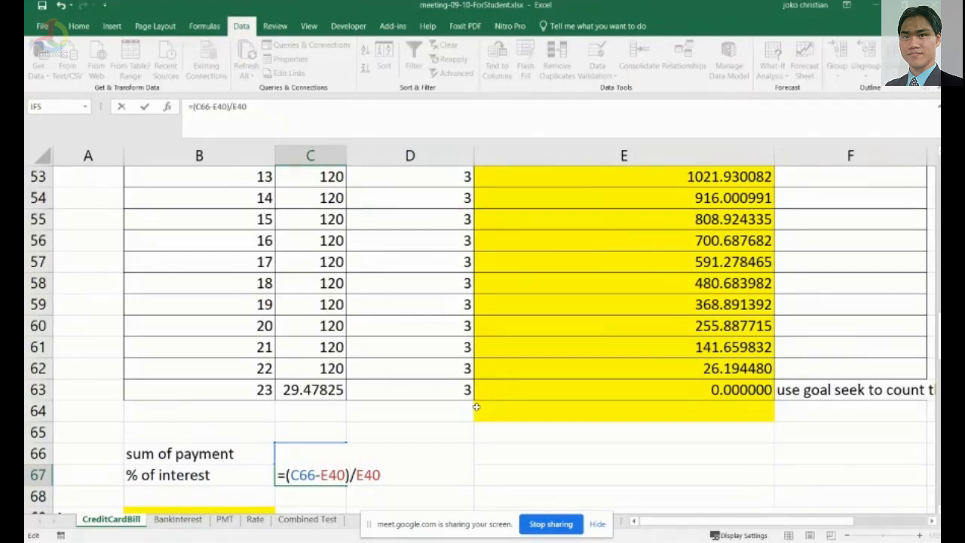
key("Return")
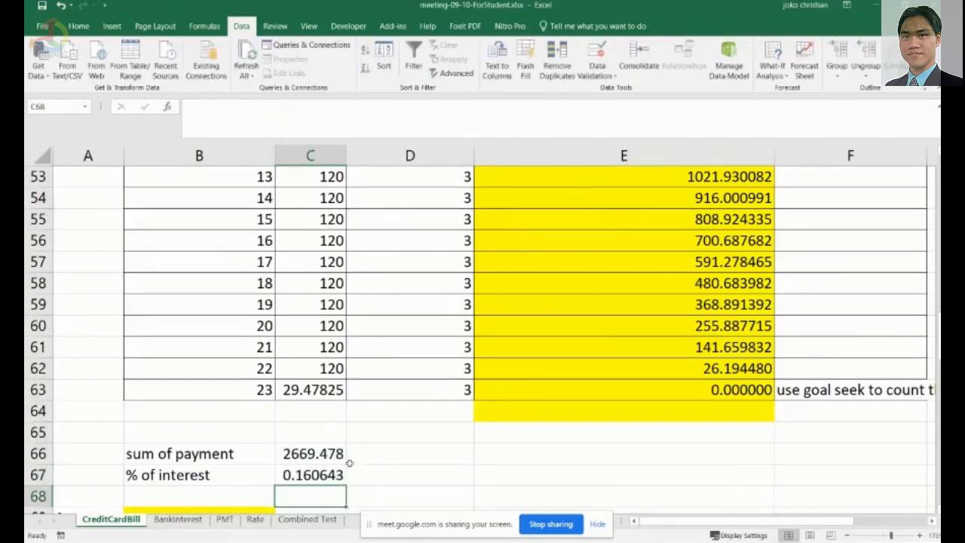
Change C67's percent of interest formula to =(C66-E40)/E40*100 so it shows a percentage.
key("Up")
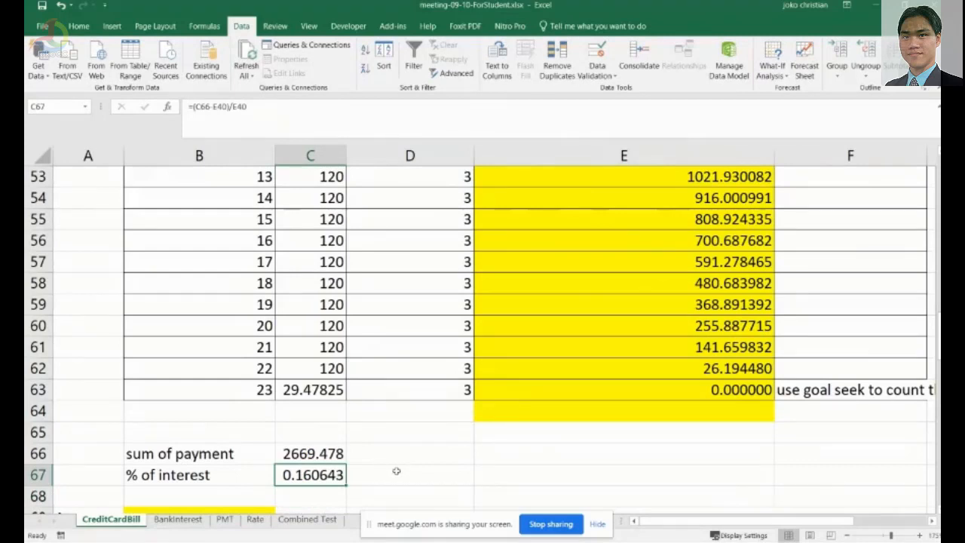
left_click(315, 108)
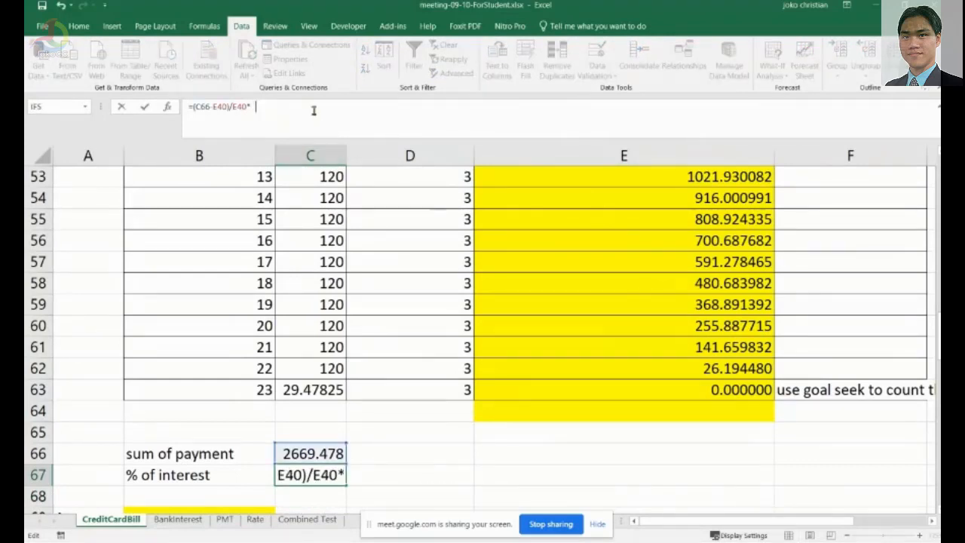
type("100")
key("Return")
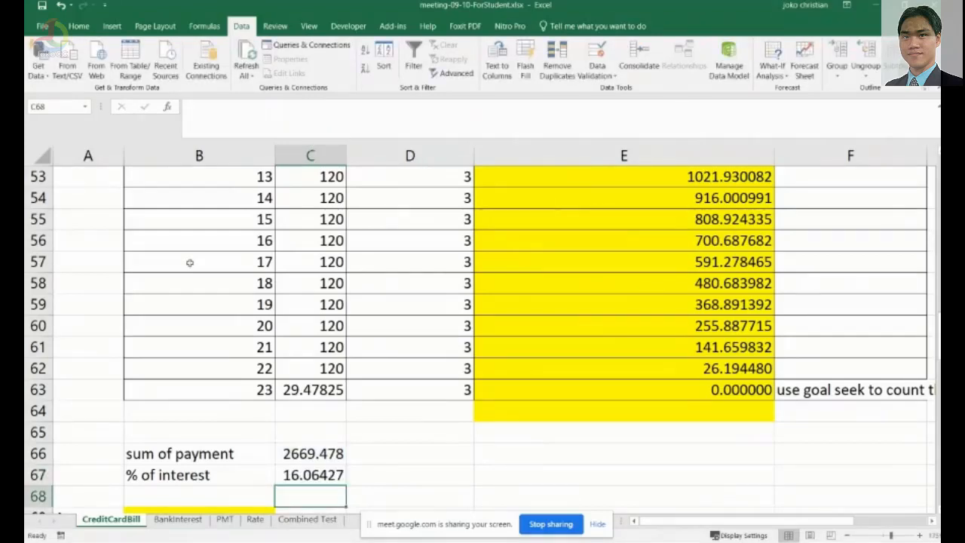
left_click(315, 480)
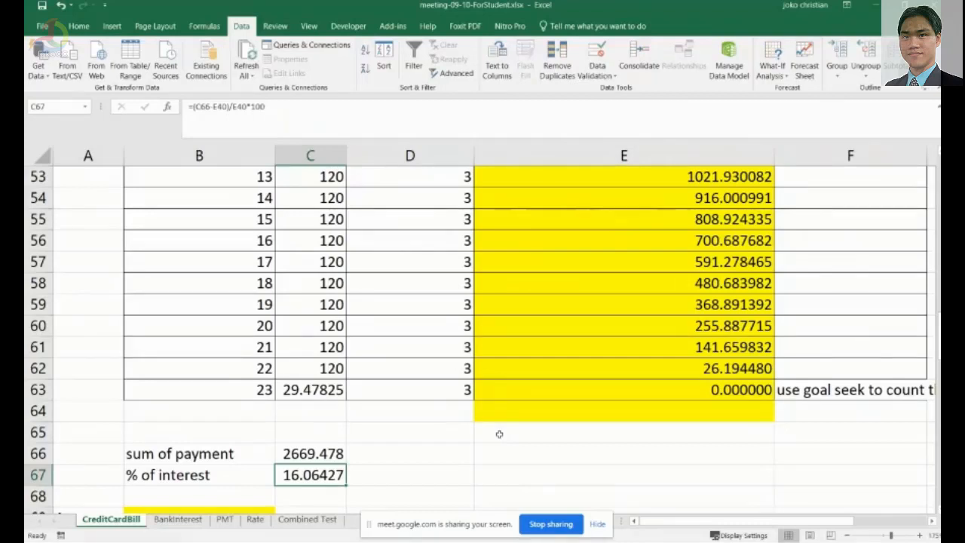
Read through the third case about Rob's car loan, its penalty rules, payment conditions and questions.
scroll(445, 441, "down", 3)
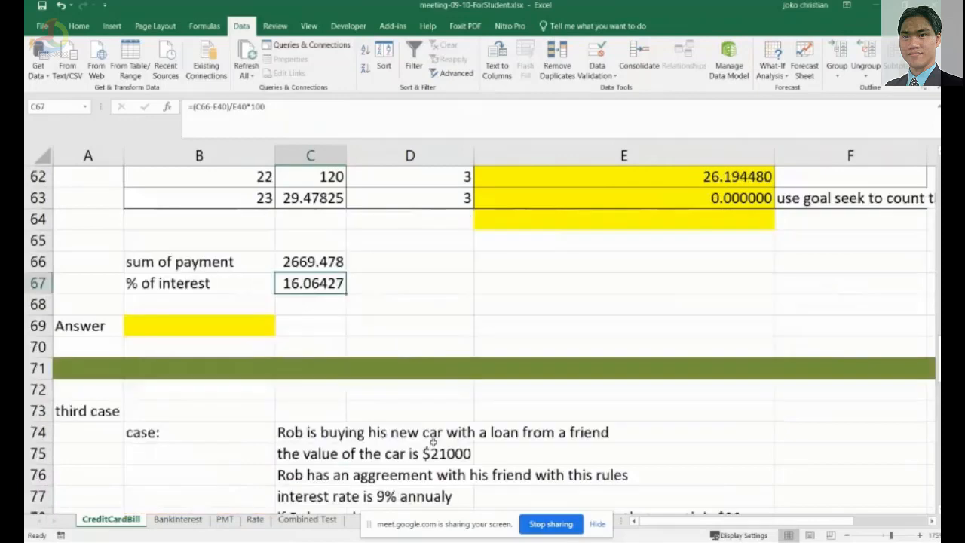
scroll(433, 442, "up", 2)
scroll(433, 442, "up", 13)
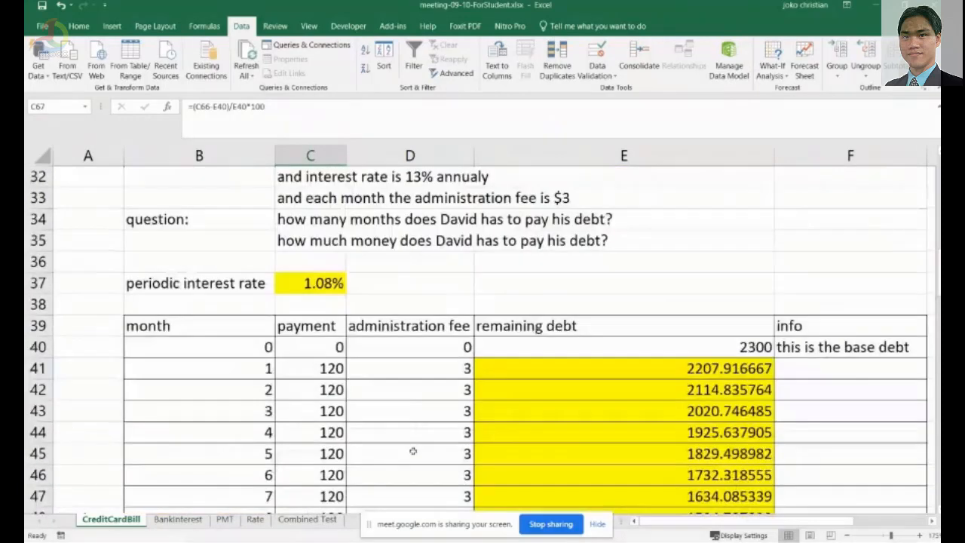
scroll(385, 444, "down", 12)
scroll(385, 444, "down", 16)
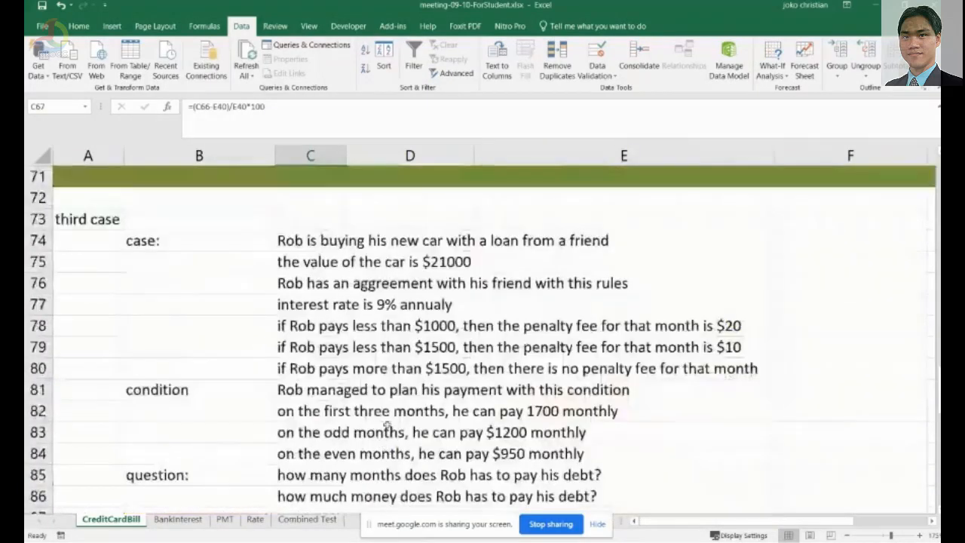
scroll(414, 422, "down", 3)
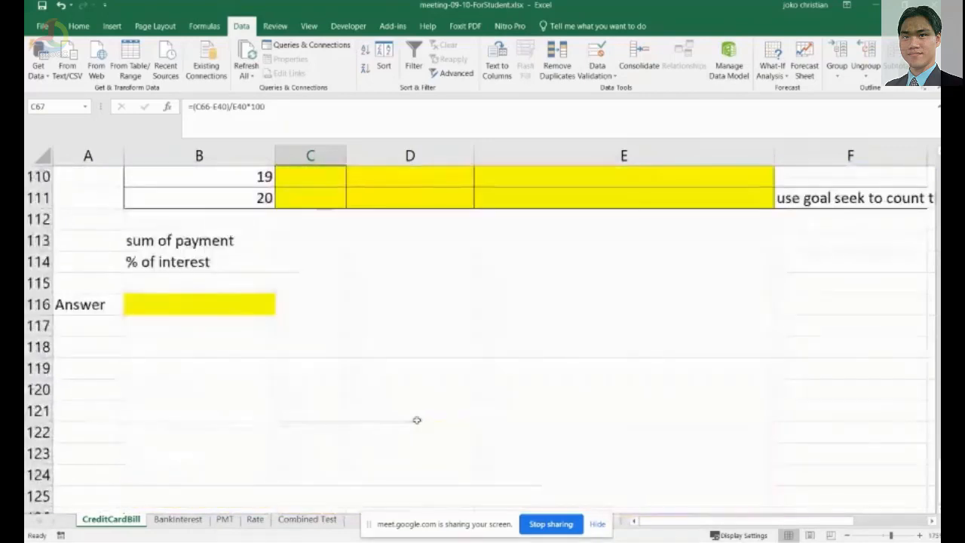
scroll(414, 423, "up", 12)
scroll(407, 432, "up", 4)
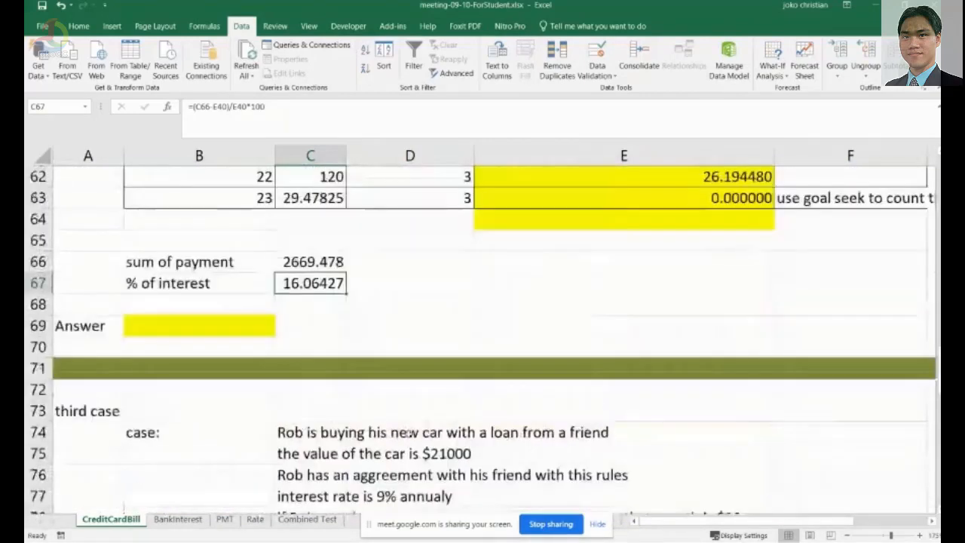
scroll(408, 433, "down", 1)
left_click(278, 368)
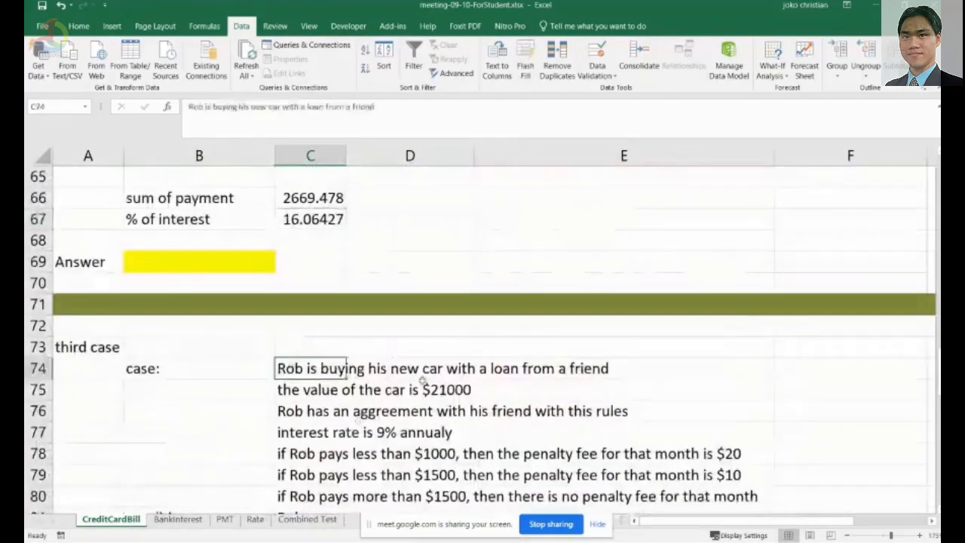
scroll(421, 386, "down", 1)
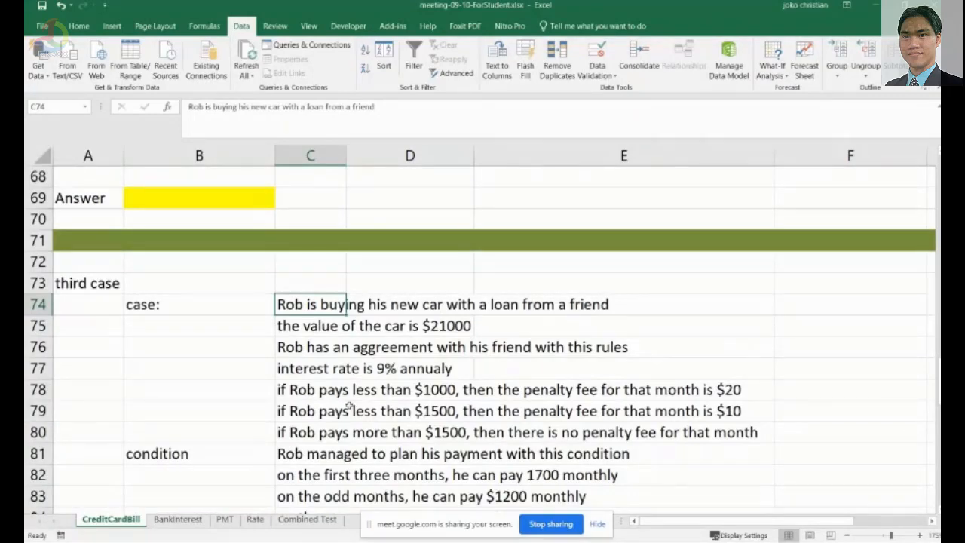
scroll(349, 407, "down", 1)
scroll(392, 354, "down", 2)
left_click(445, 304)
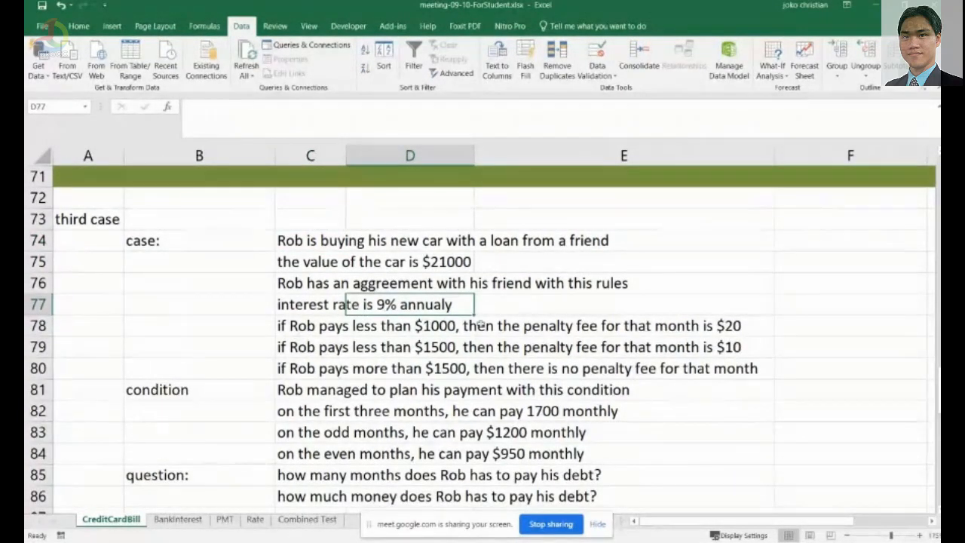
left_click(751, 328)
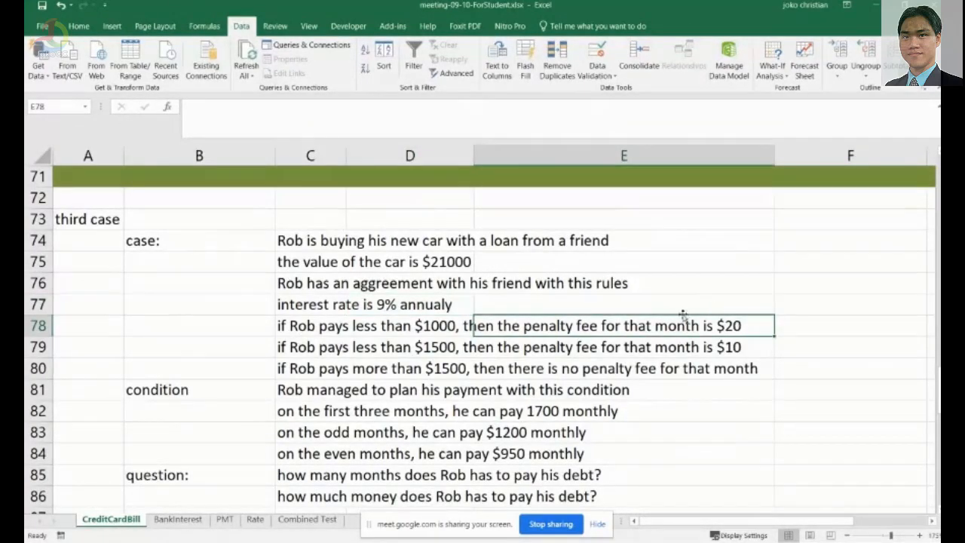
left_click(703, 353)
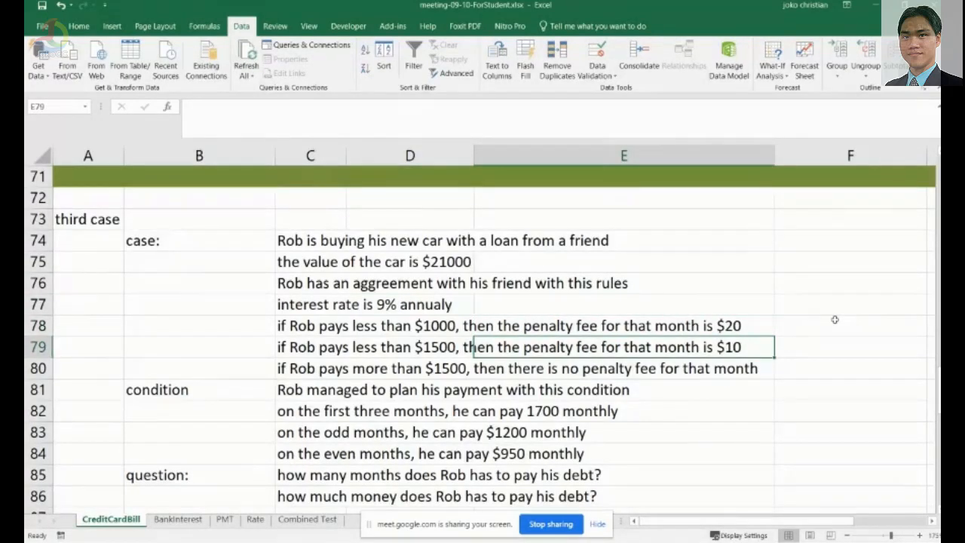
scroll(834, 319, "down", 1)
left_click(735, 301)
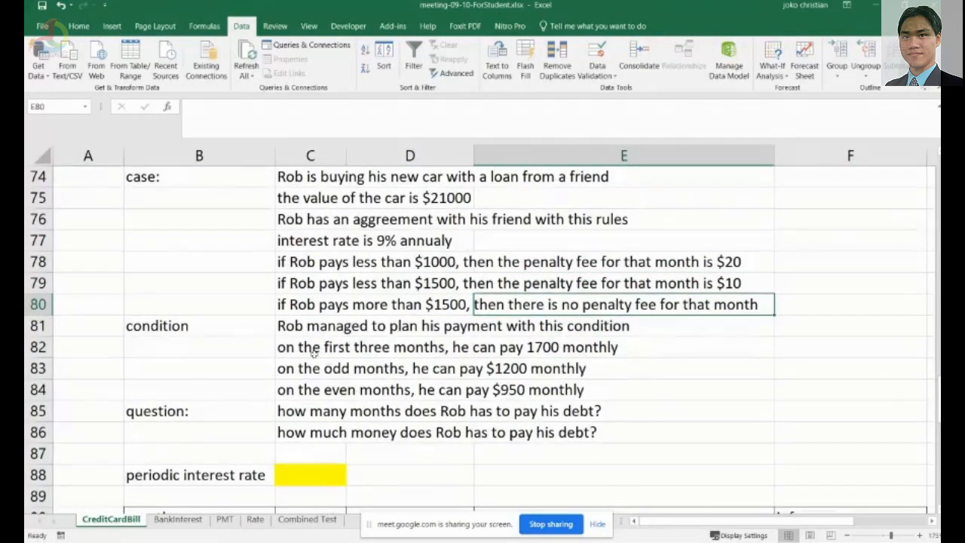
left_click(309, 331)
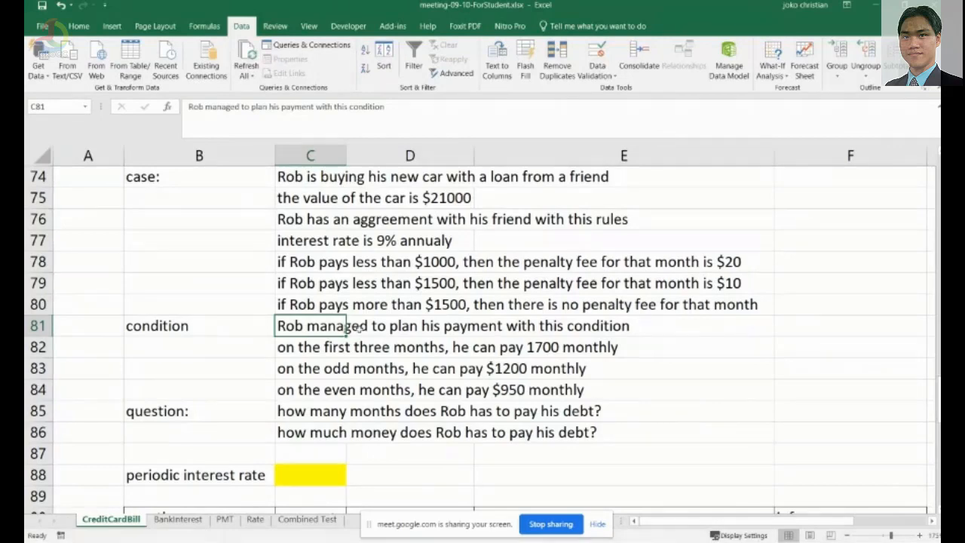
Review the third case's loan rules, payment conditions, questions and the repayment table layout below them.
left_click(484, 369)
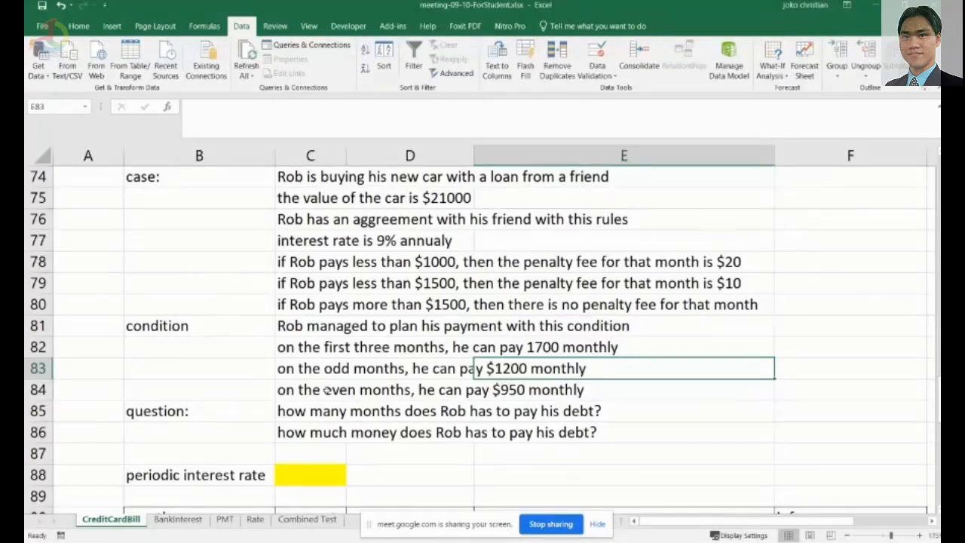
scroll(326, 390, "down", 2)
left_click(319, 283)
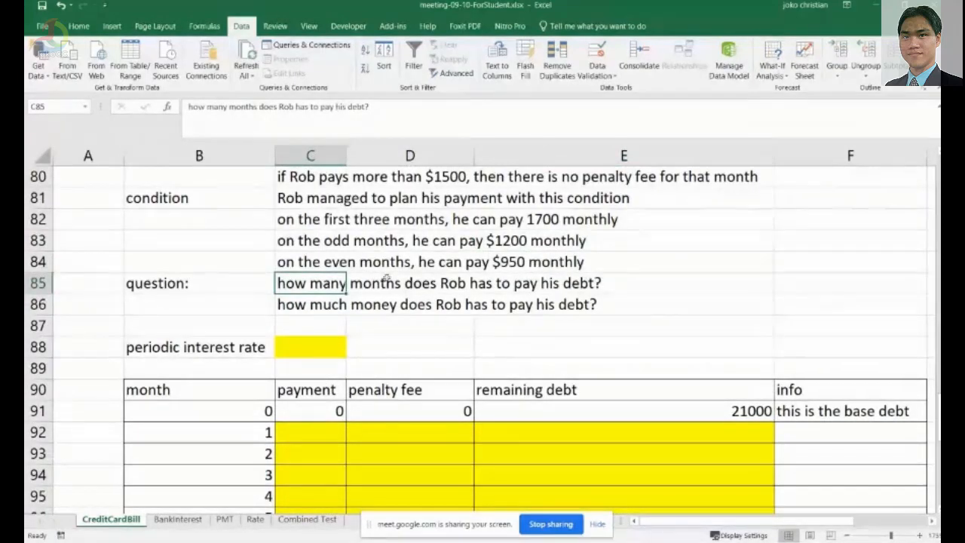
left_click(317, 305)
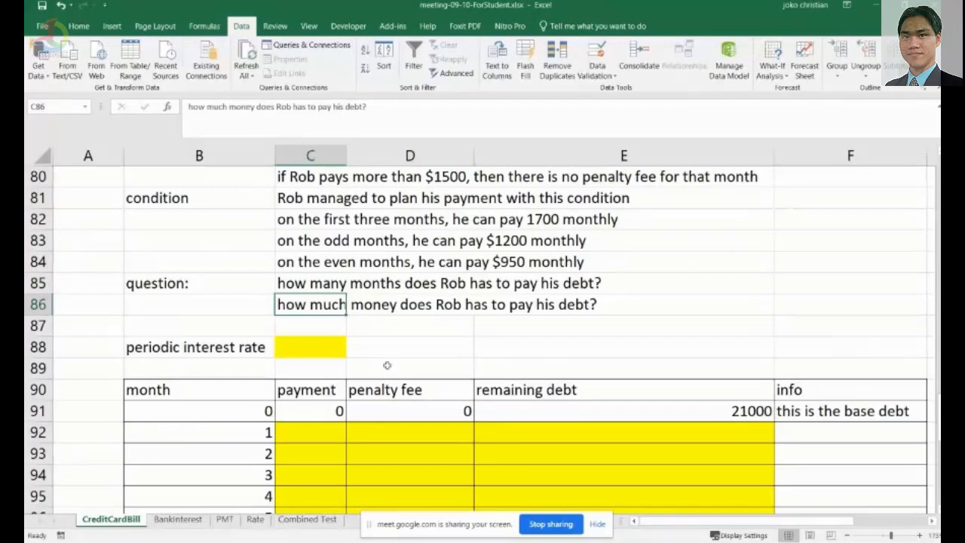
scroll(386, 365, "down", 7)
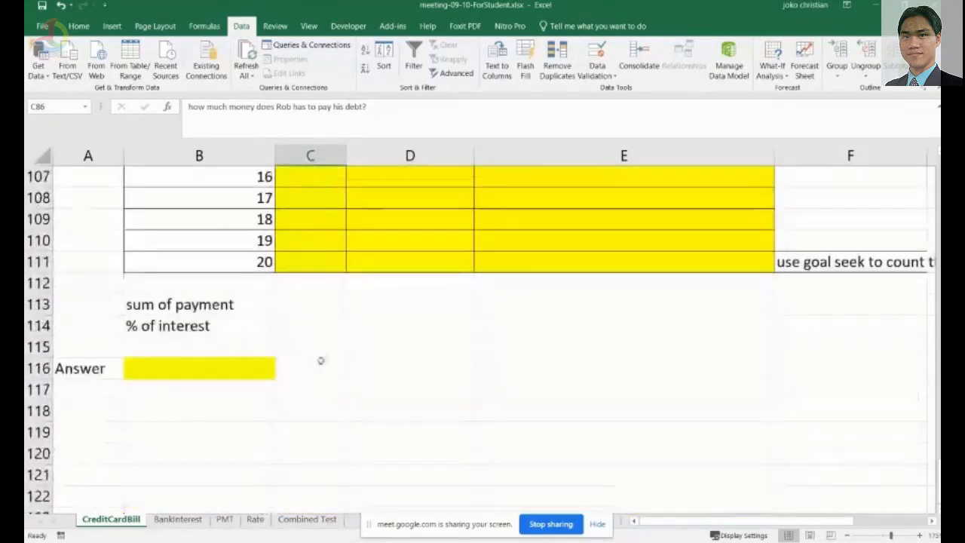
scroll(344, 395, "up", 1)
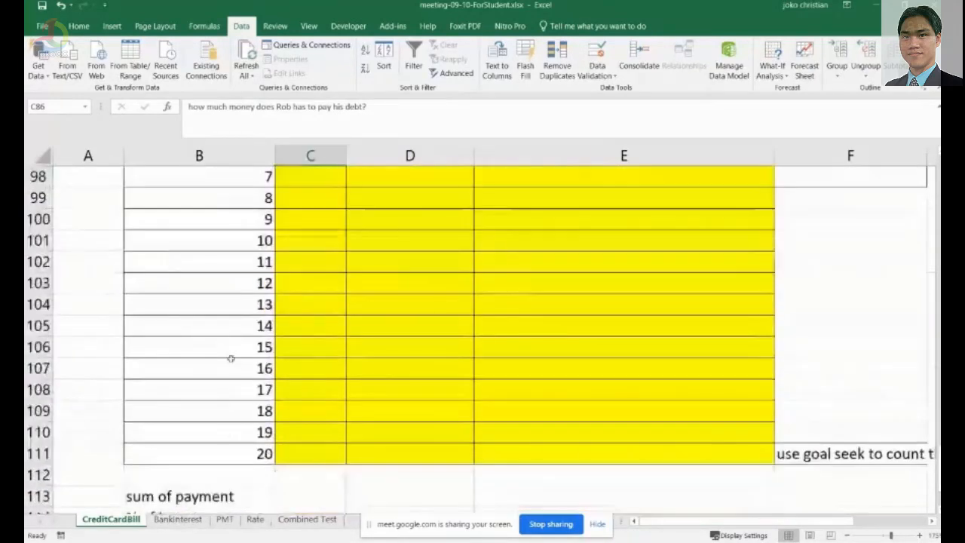
left_click(179, 454)
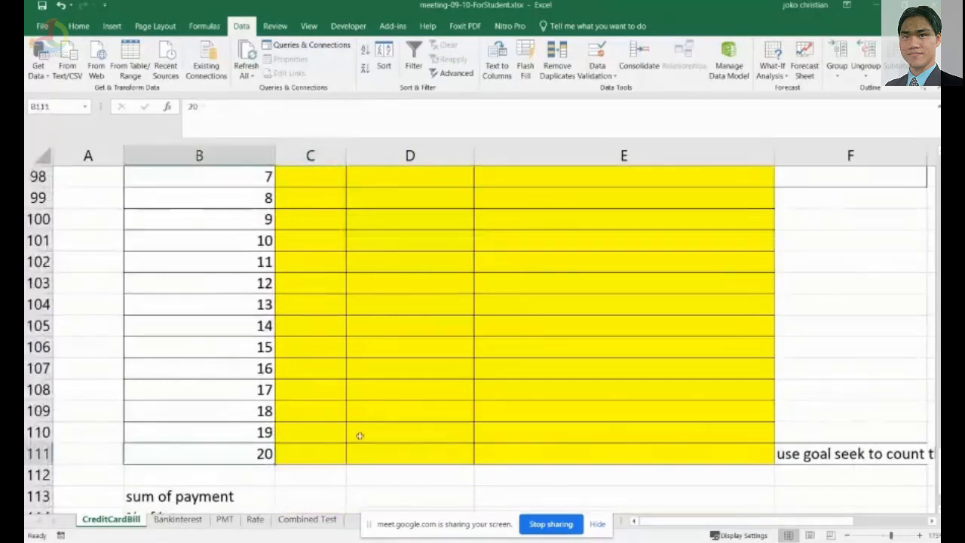
scroll(377, 441, "up", 3)
scroll(389, 445, "up", 3)
scroll(389, 445, "up", 1)
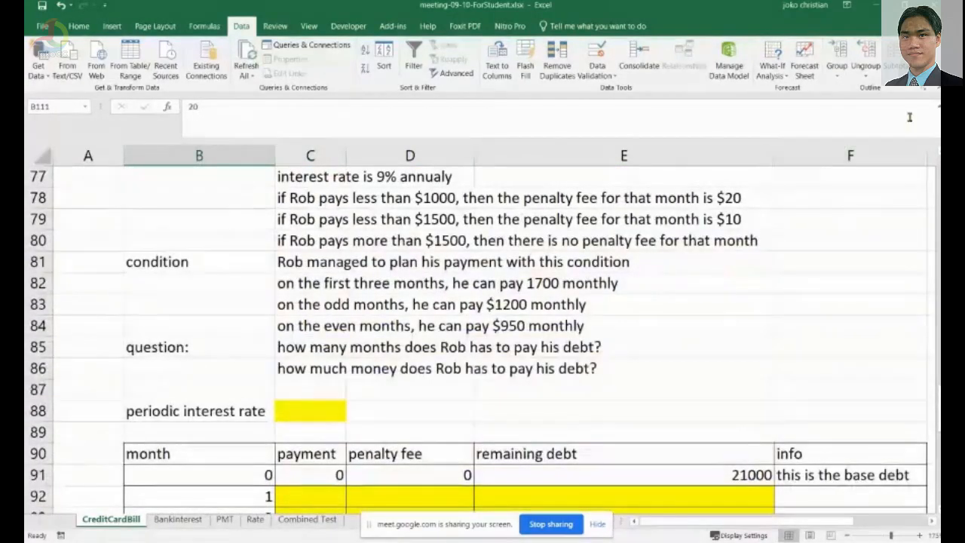
scroll(383, 339, "down", 5)
scroll(383, 340, "up", 2)
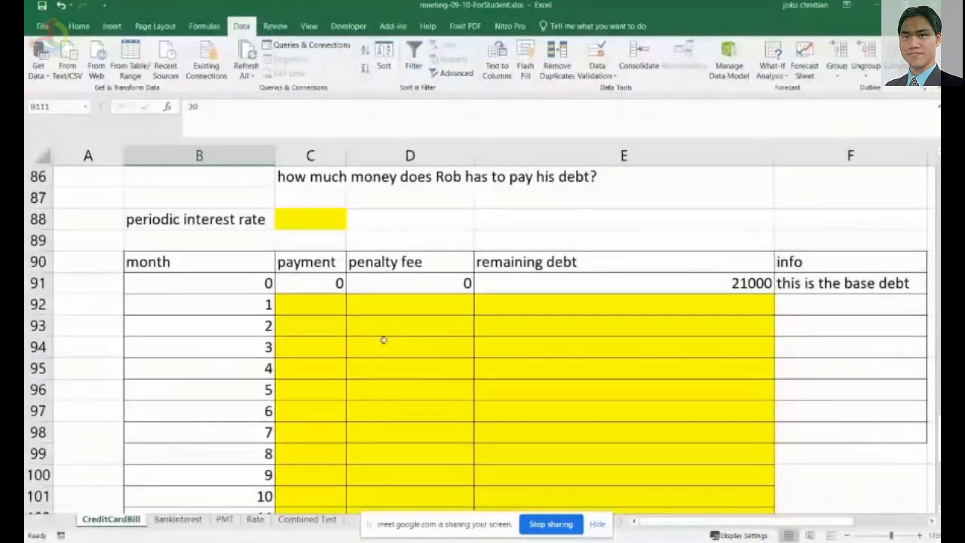
scroll(384, 340, "up", 2)
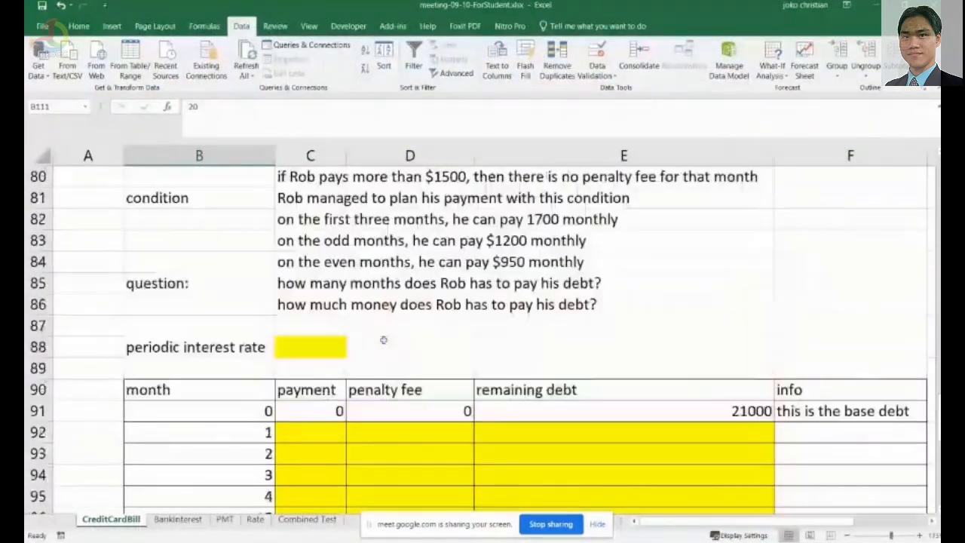
left_click(312, 346)
scroll(468, 331, "up", 1)
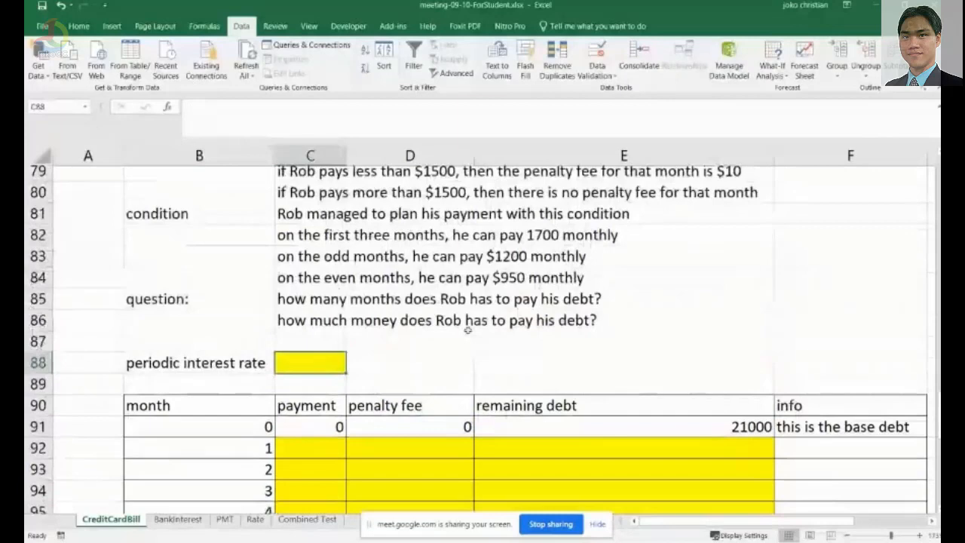
scroll(480, 332, "up", 1)
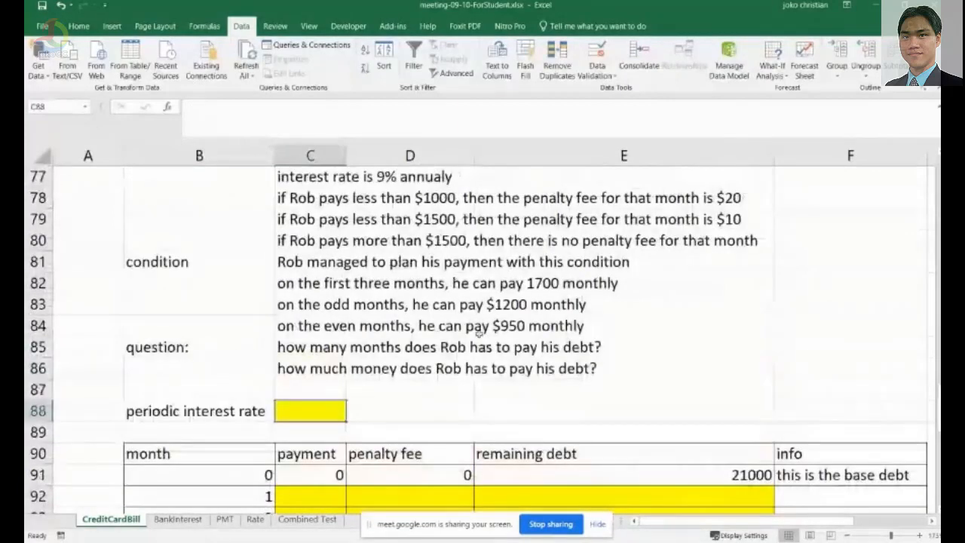
scroll(478, 333, "up", 1)
left_click(316, 240)
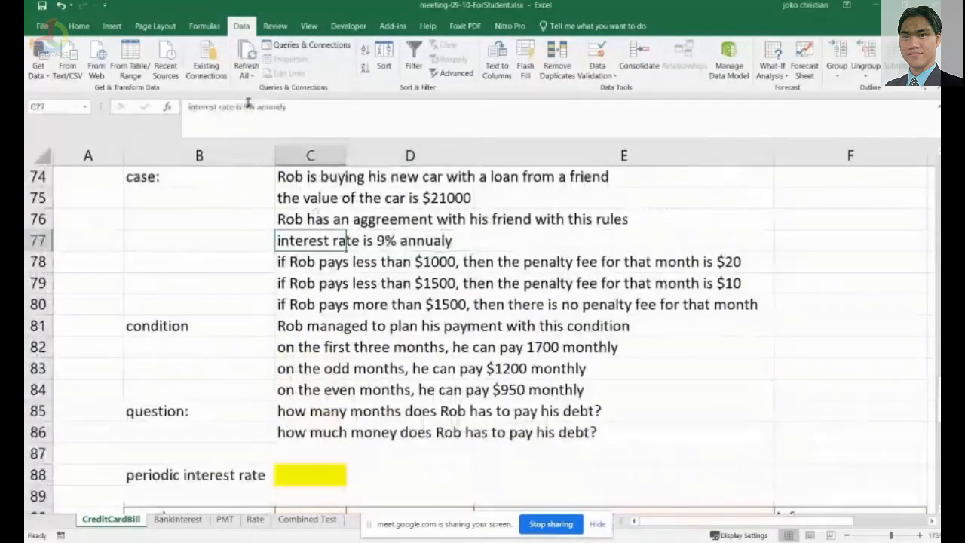
scroll(339, 317, "down", 2)
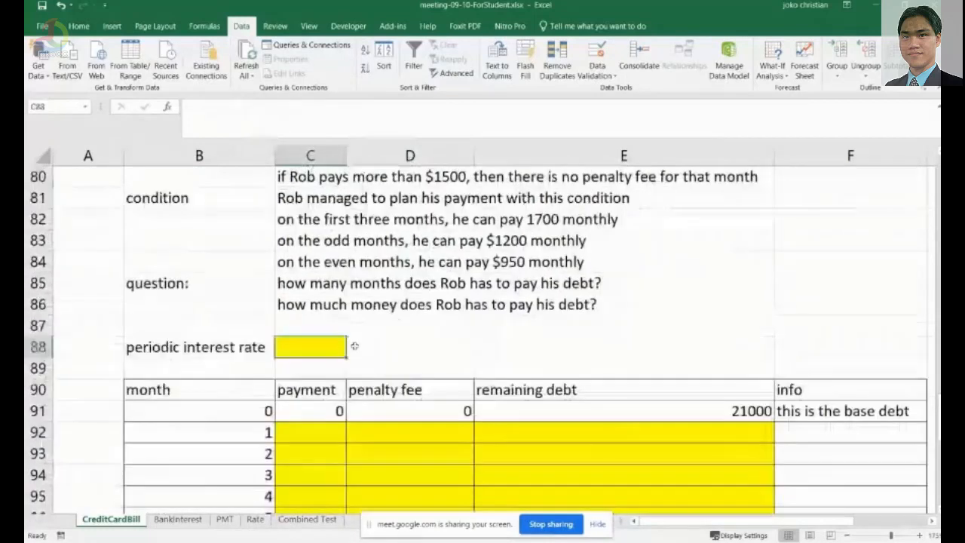
Enter the periodic interest rate in C88 as =9/12.
left_click(341, 347)
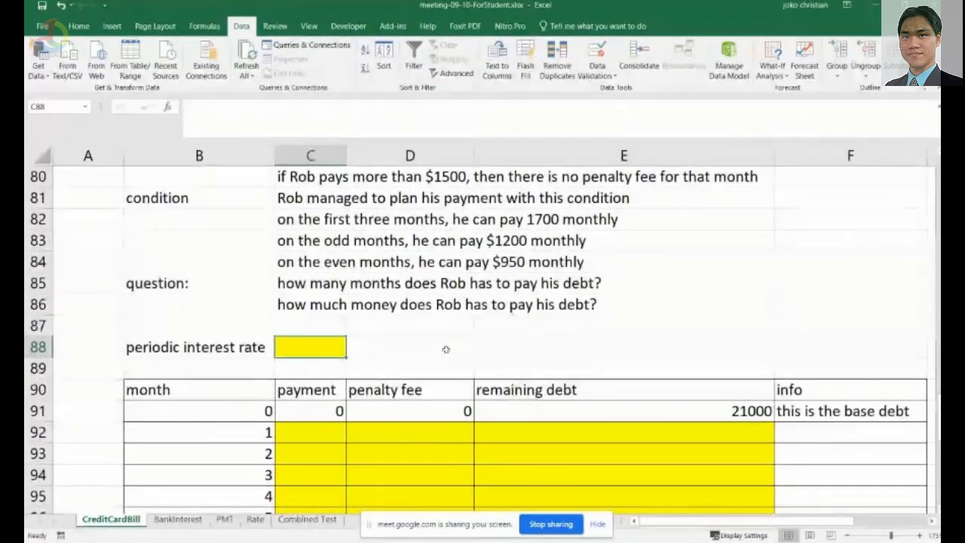
left_click(233, 114)
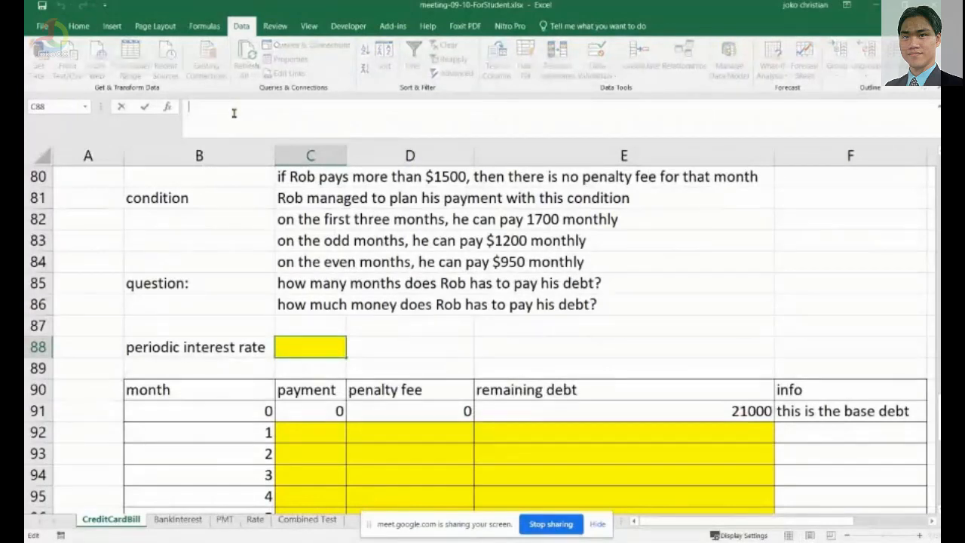
type("=")
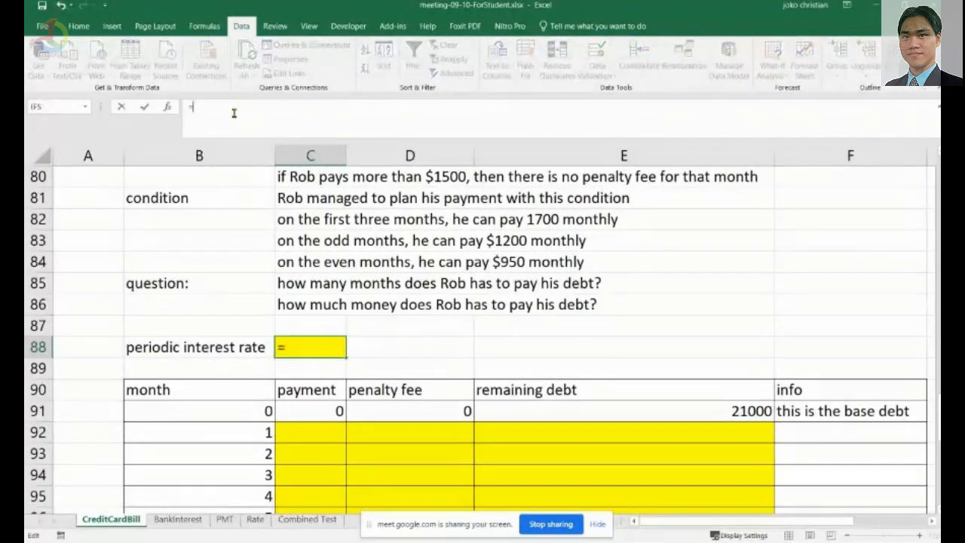
type("9/12")
key("Return")
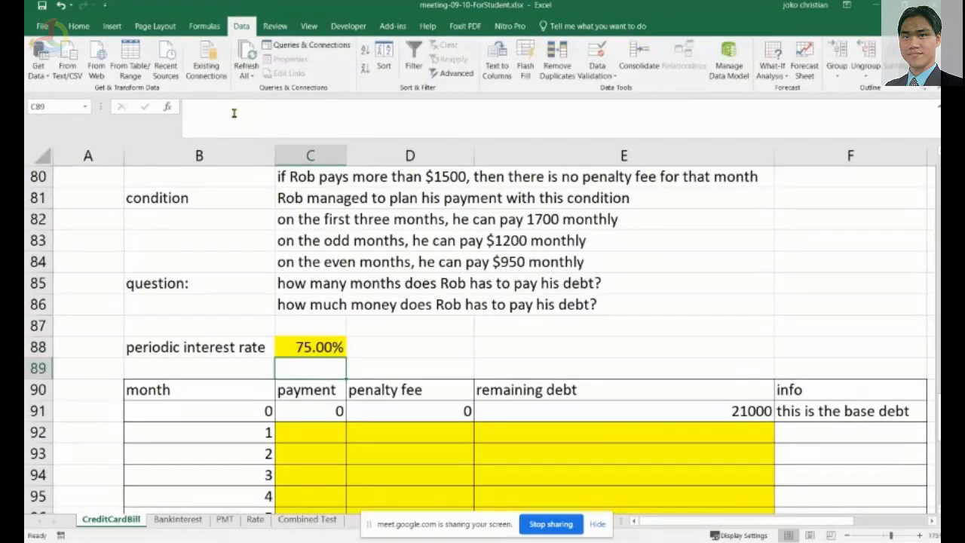
Inspect C88's formula and its percentage number format, closing the Format Cells dialog without changes.
key("Up")
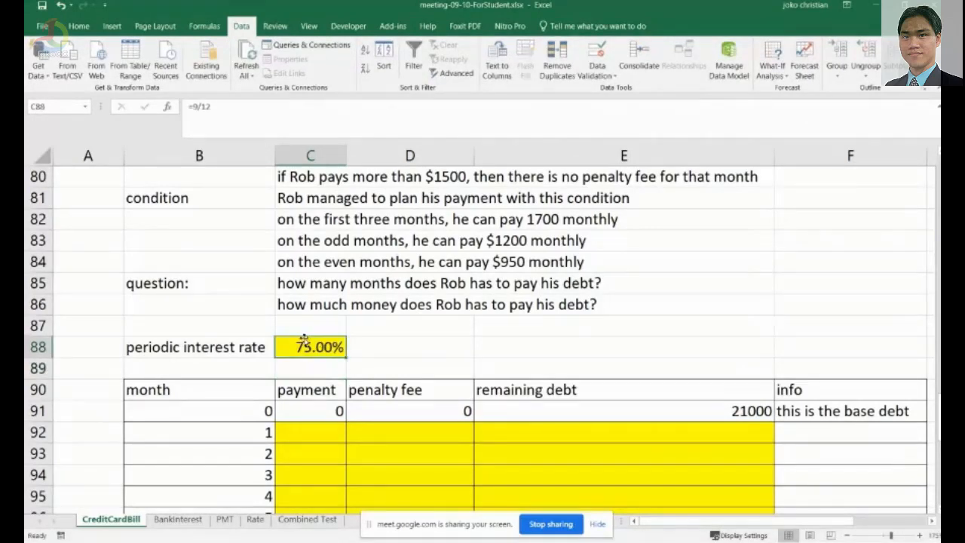
left_click(234, 115)
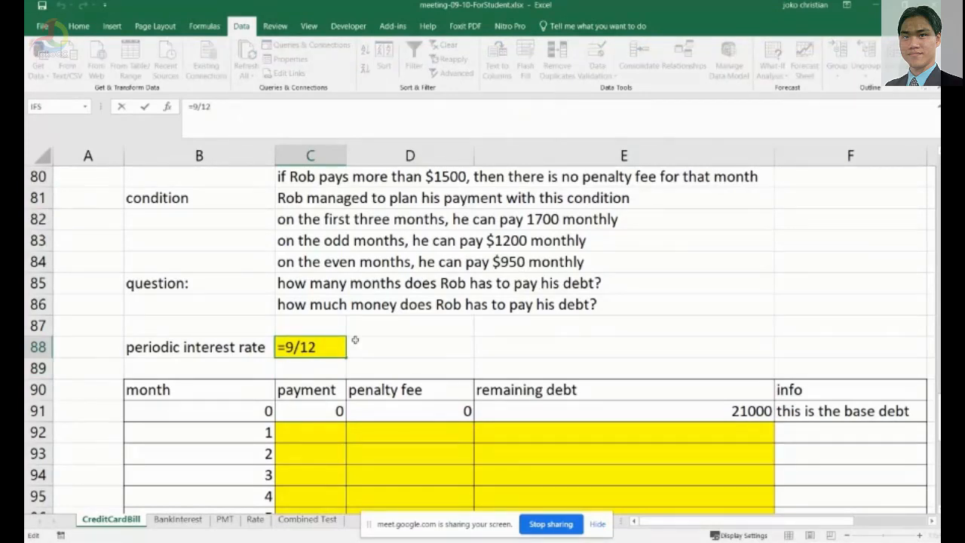
key("ctrl+Return")
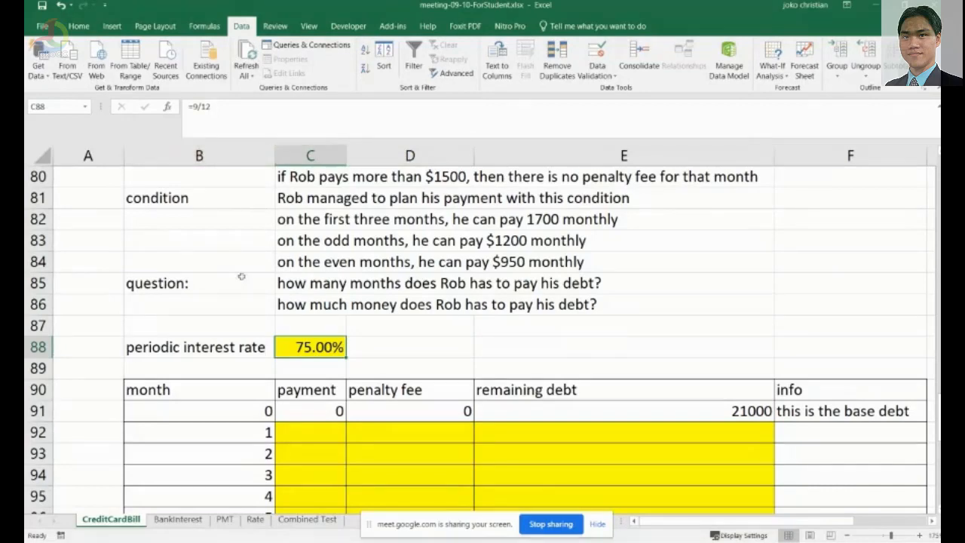
left_click(233, 108)
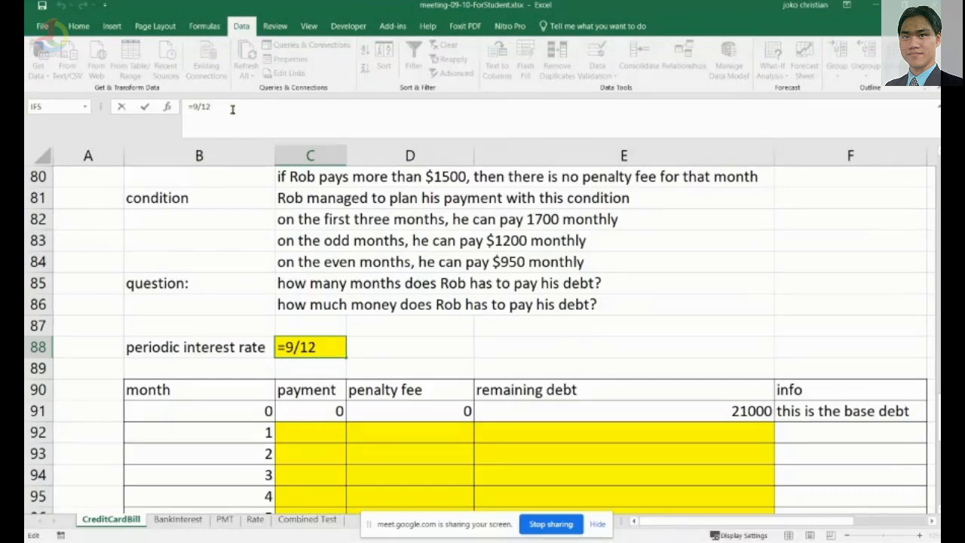
right_click(314, 346)
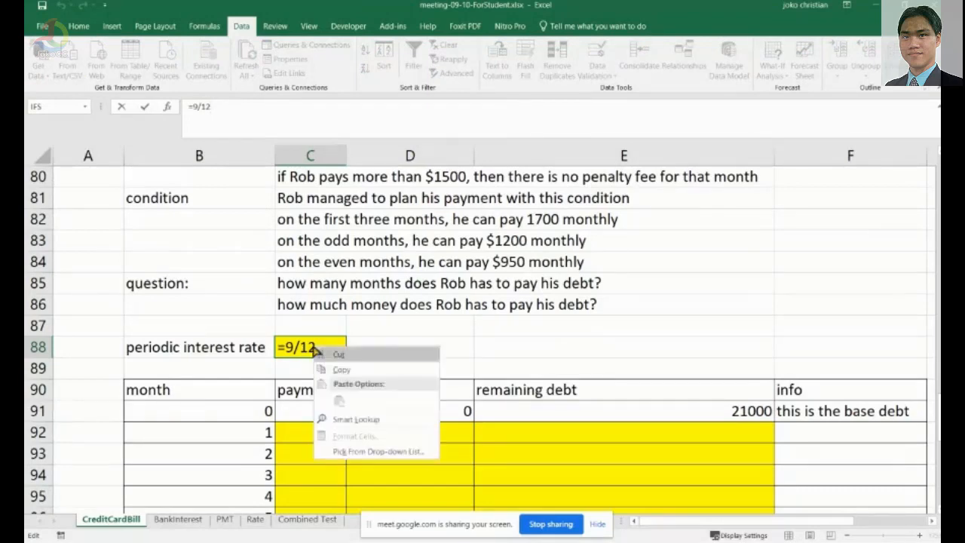
left_click(289, 368)
key("Return")
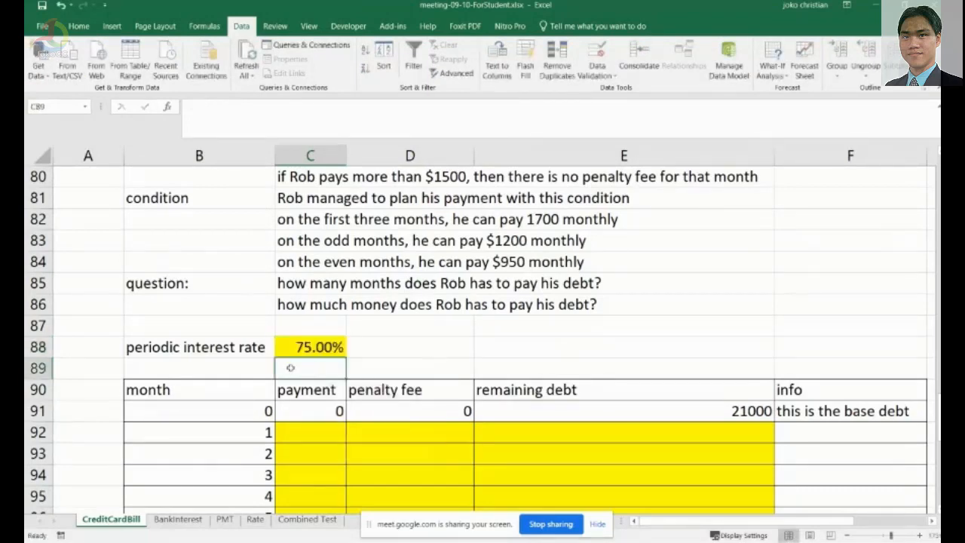
right_click(313, 348)
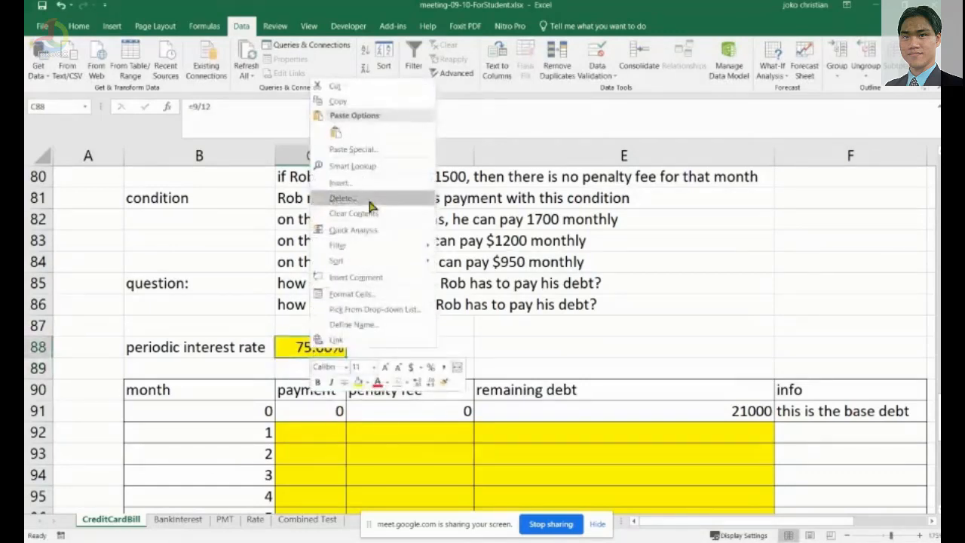
left_click(375, 293)
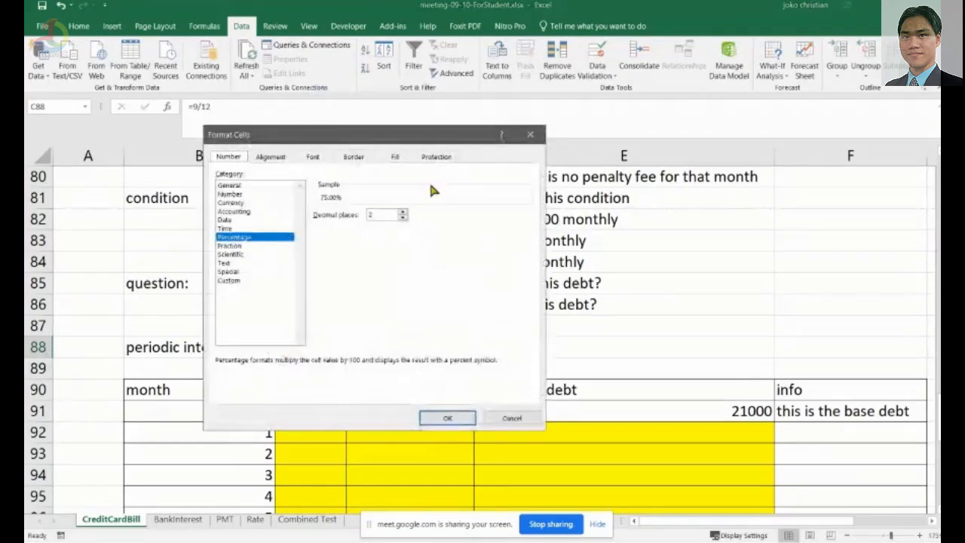
left_click_drag(422, 138, 581, 106)
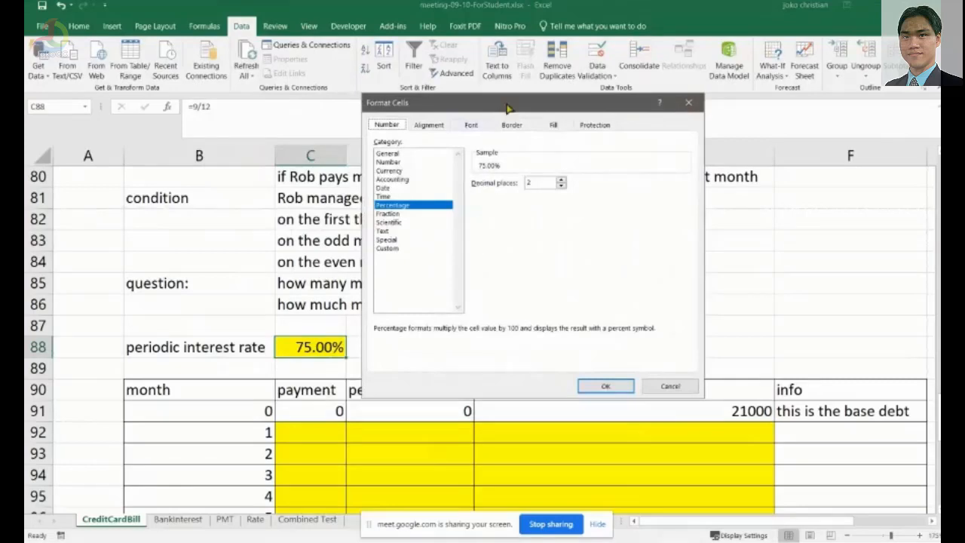
mouse_move(508, 110)
left_mouse_down()
mouse_move(613, 295)
mouse_move(610, 306)
mouse_move(514, 122)
left_mouse_up()
left_click(695, 116)
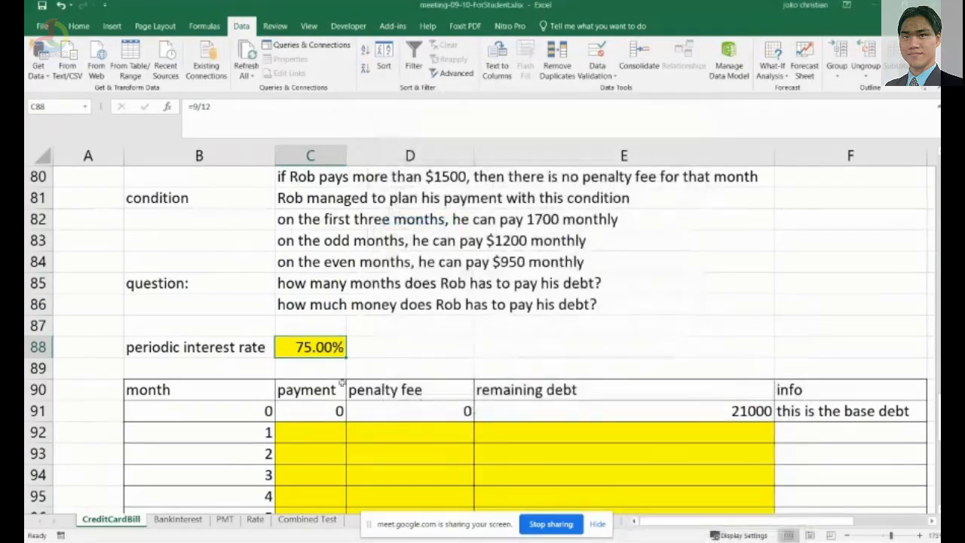
Change C88's periodic interest rate formula to =0.09/12.
left_click(341, 388)
left_click(320, 347)
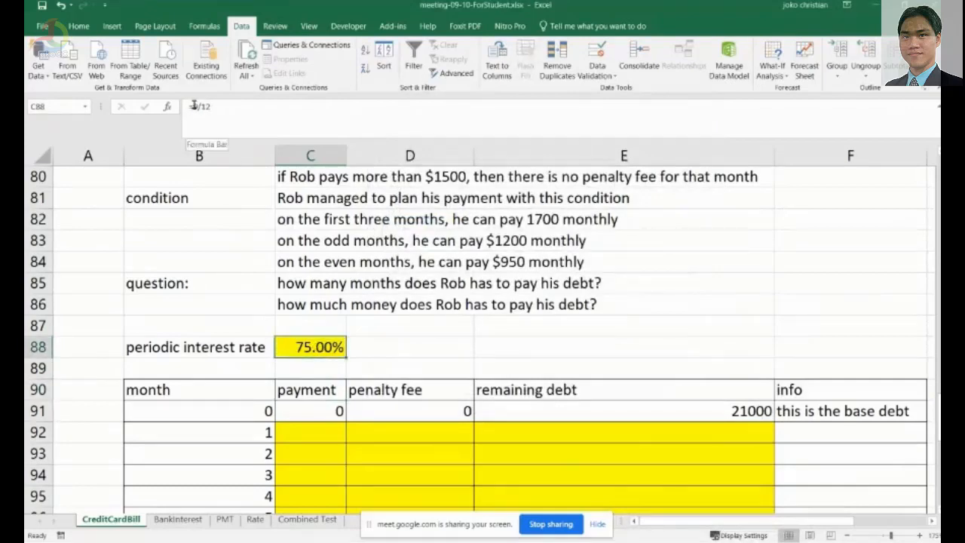
left_click(193, 106)
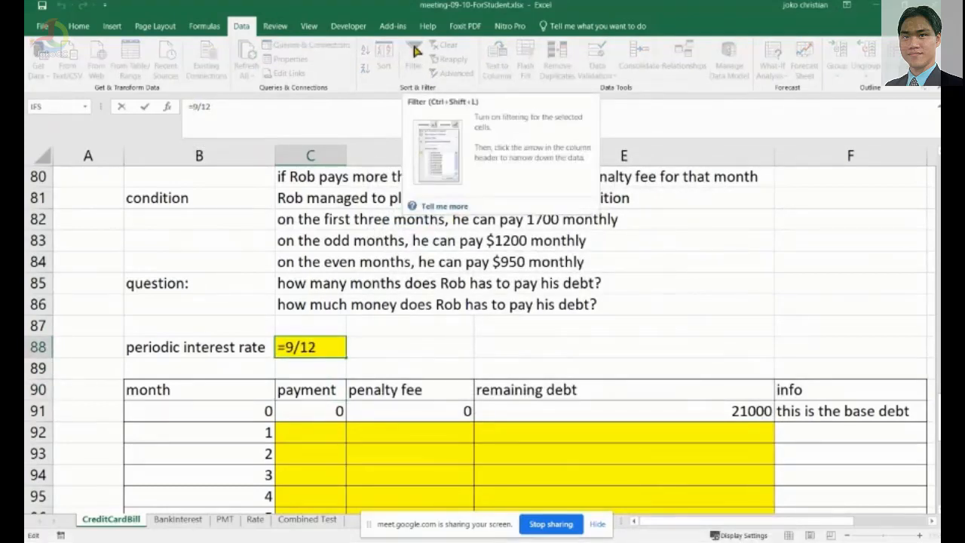
type("0.")
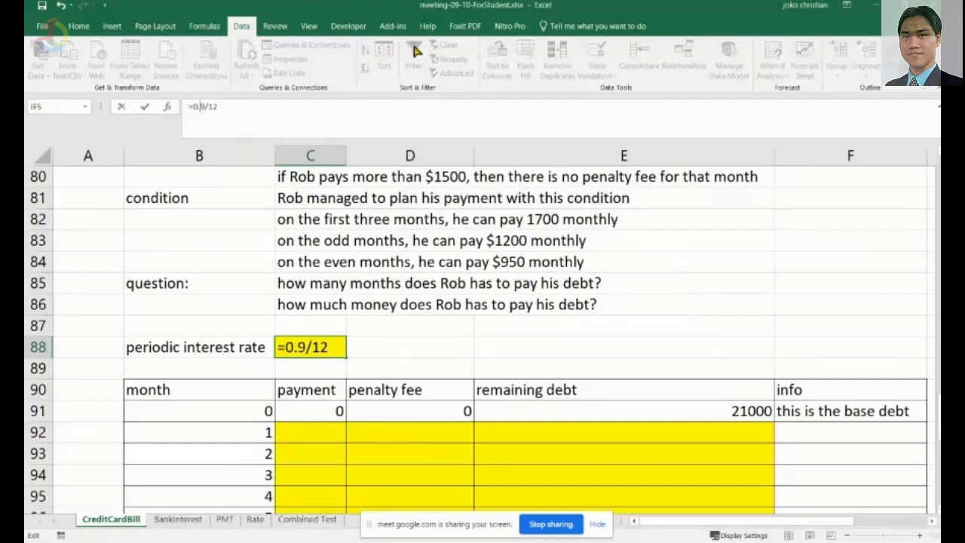
type("0")
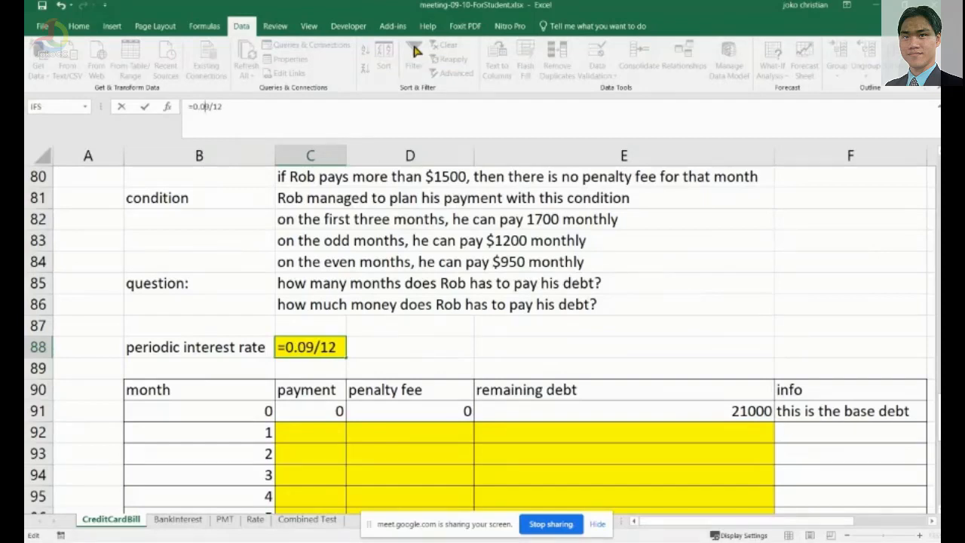
key("Return")
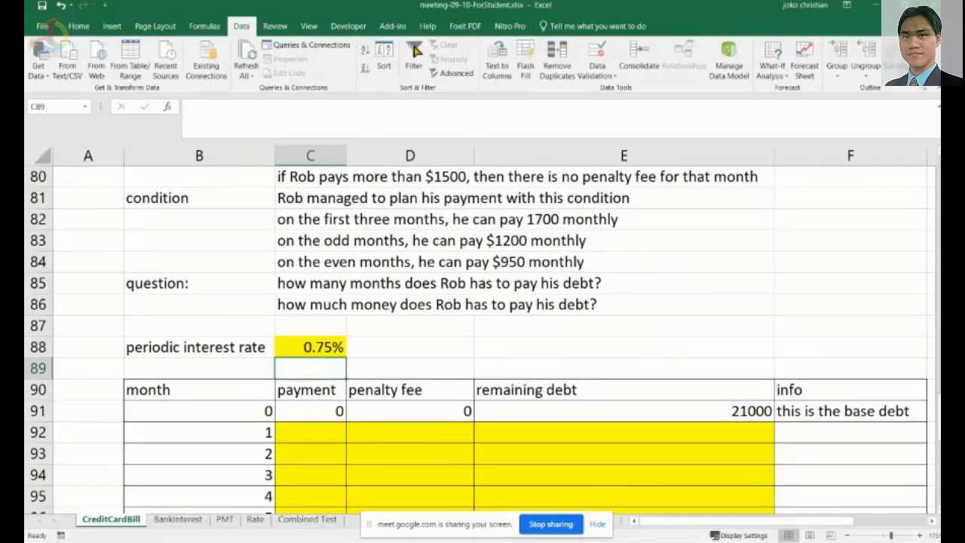
Replace 0.09 with 9% so C88's periodic interest rate formula reads =9%/12.
left_click(277, 351)
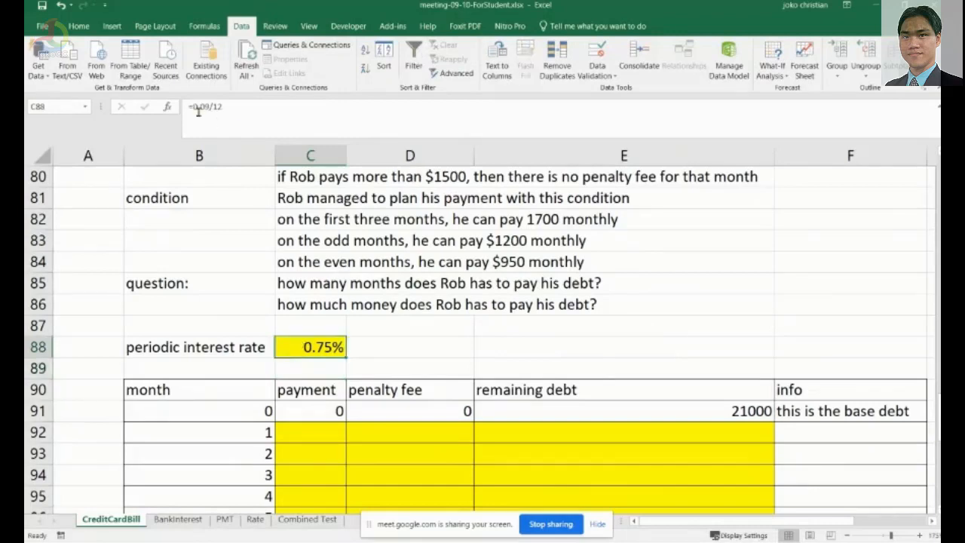
mouse_move(209, 107)
left_mouse_down()
mouse_move(186, 107)
mouse_move(195, 107)
left_mouse_up()
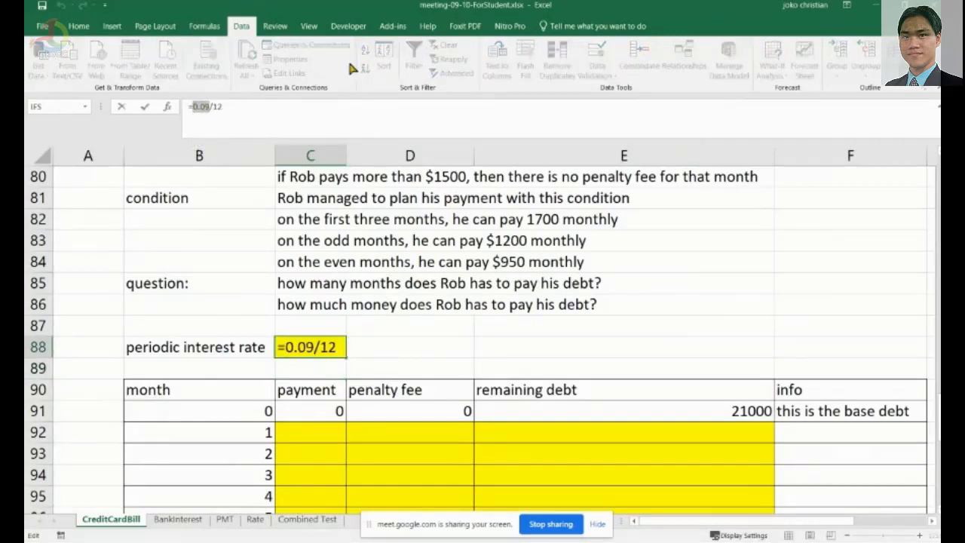
type("9%")
key("Return")
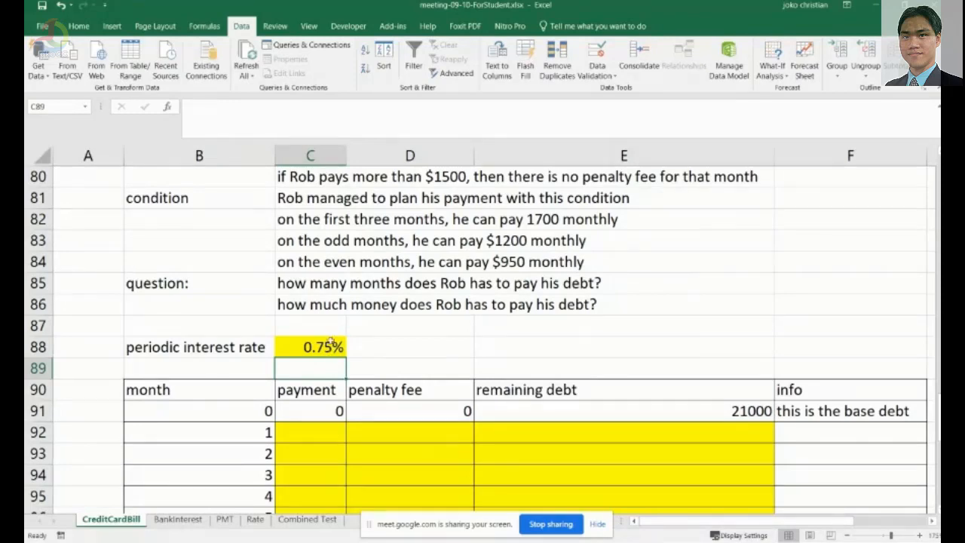
Review the case conditions describing Rob's planned monthly payments above the schedule table.
scroll(330, 342, "down", 1)
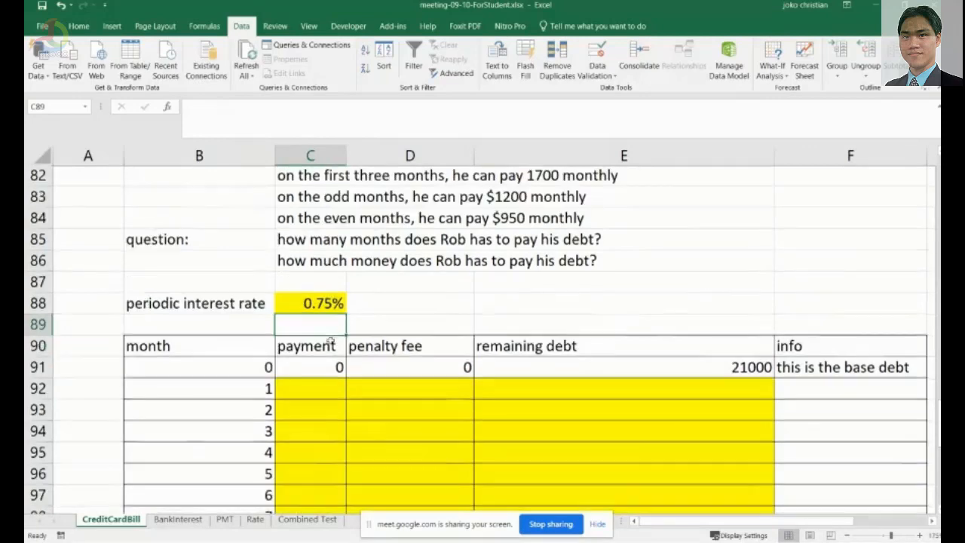
left_click(312, 382)
scroll(312, 382, "down", 1)
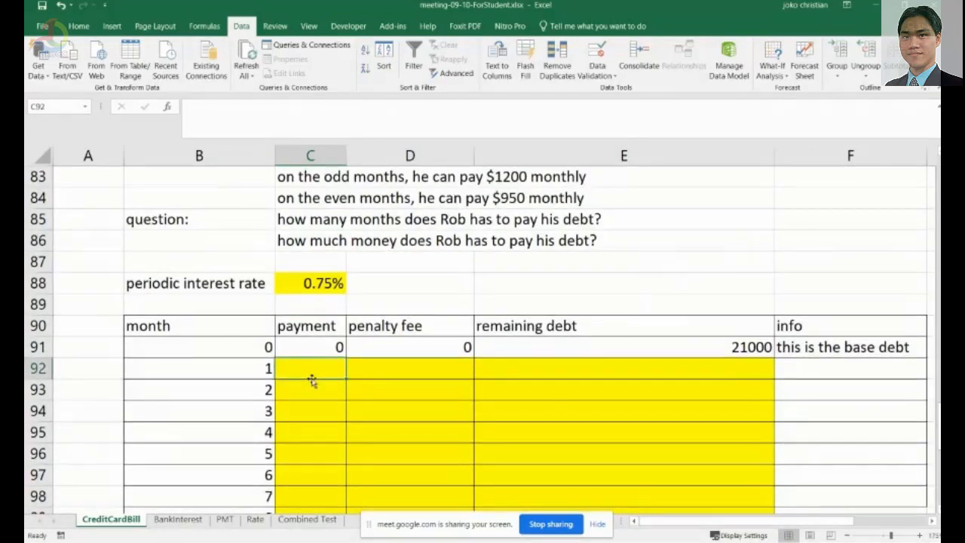
scroll(350, 249, "up", 2)
left_click(352, 257)
scroll(351, 240, "up", 1)
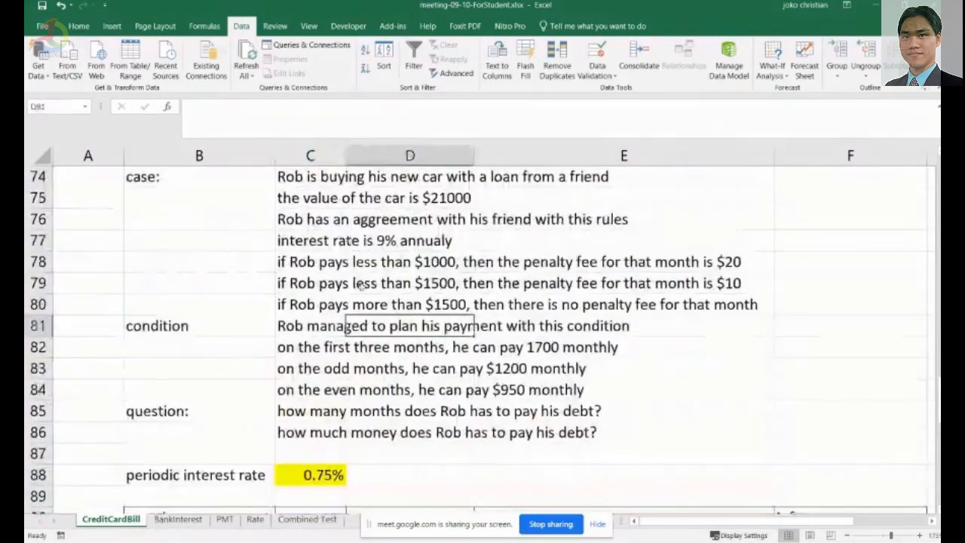
left_click_drag(290, 348, 541, 352)
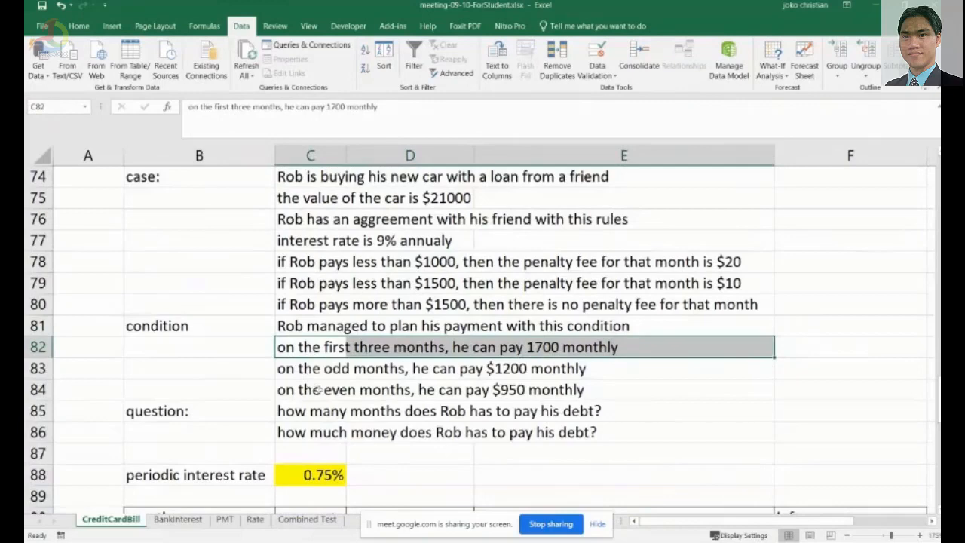
scroll(332, 372, "down", 1)
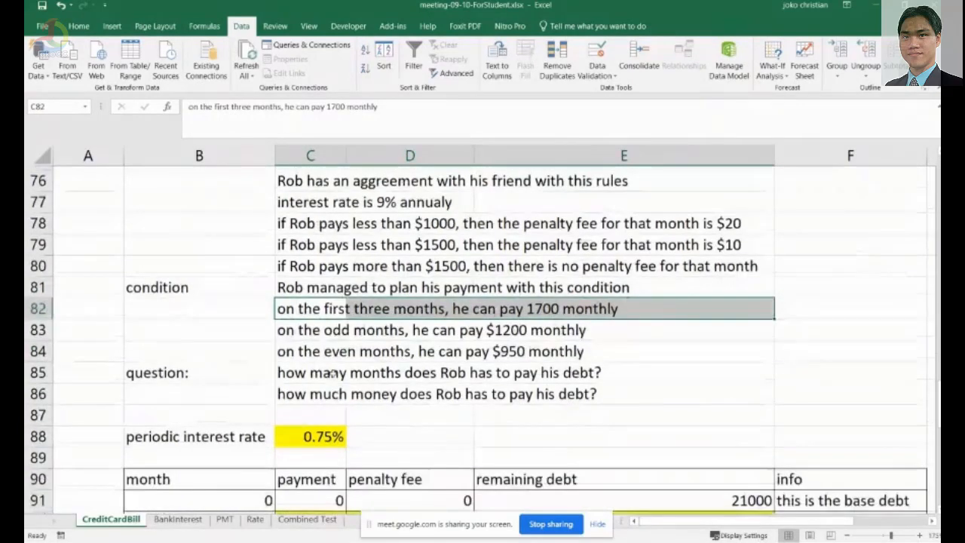
scroll(396, 324, "down", 2)
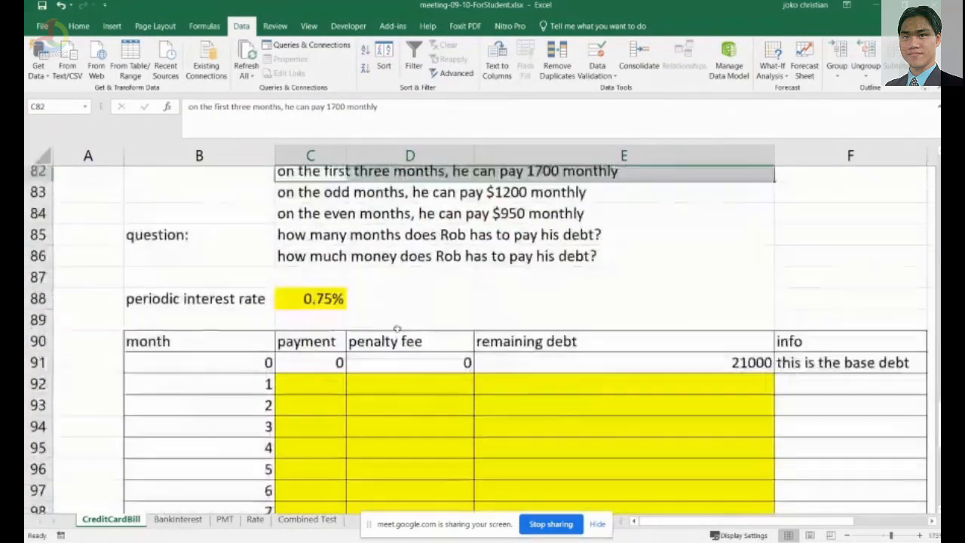
Enter 1700 as the payment for month 1 in C92 and fill it down through month 3 in C94.
left_click(324, 365)
type("1700")
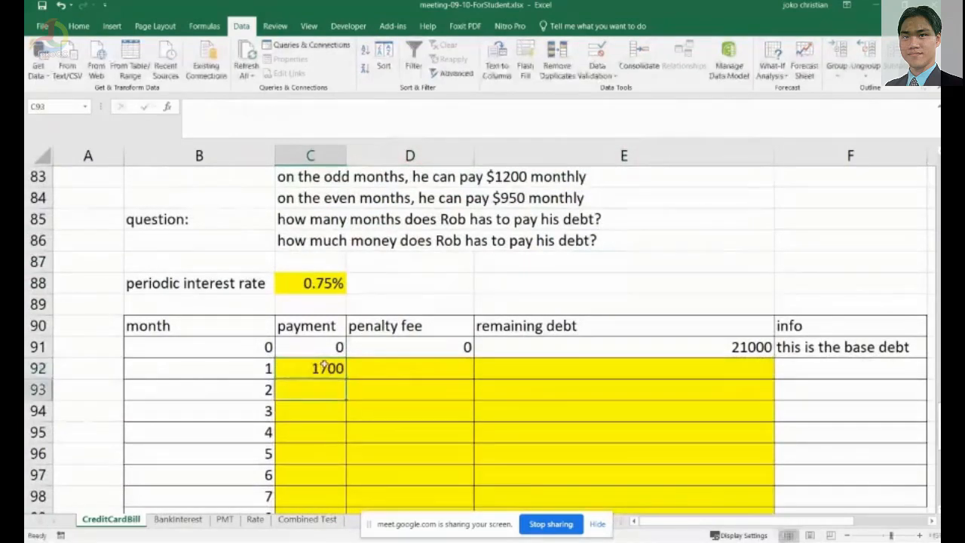
left_click(324, 365)
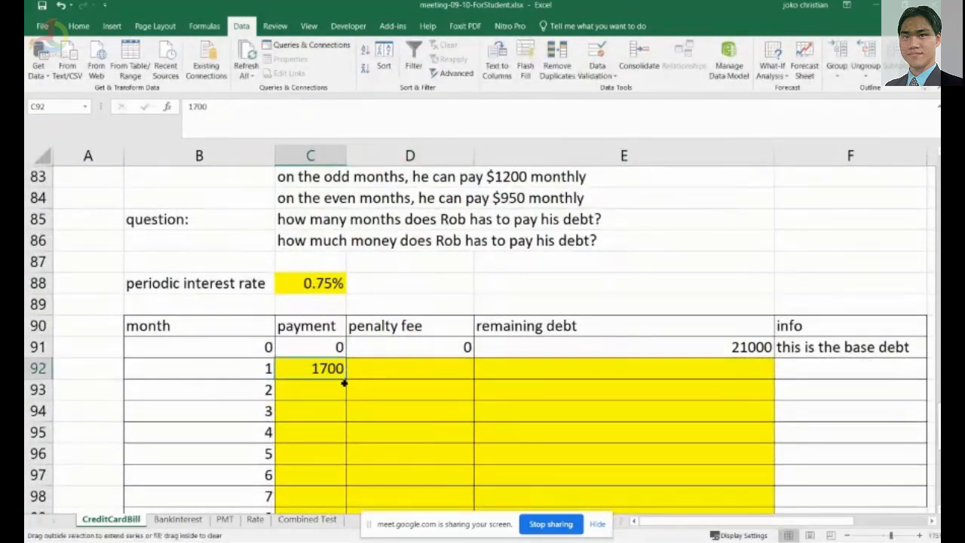
left_click_drag(345, 375, 344, 417)
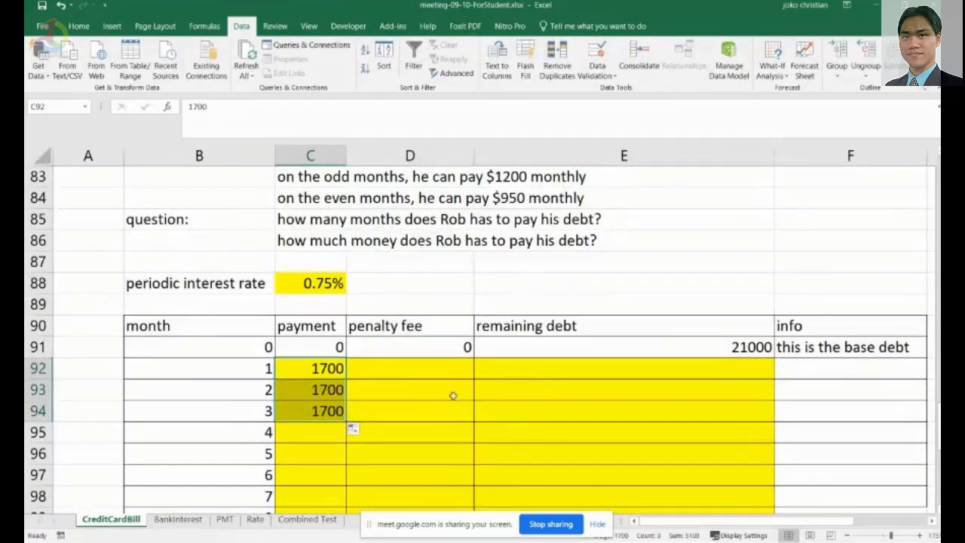
scroll(452, 396, "up", 1)
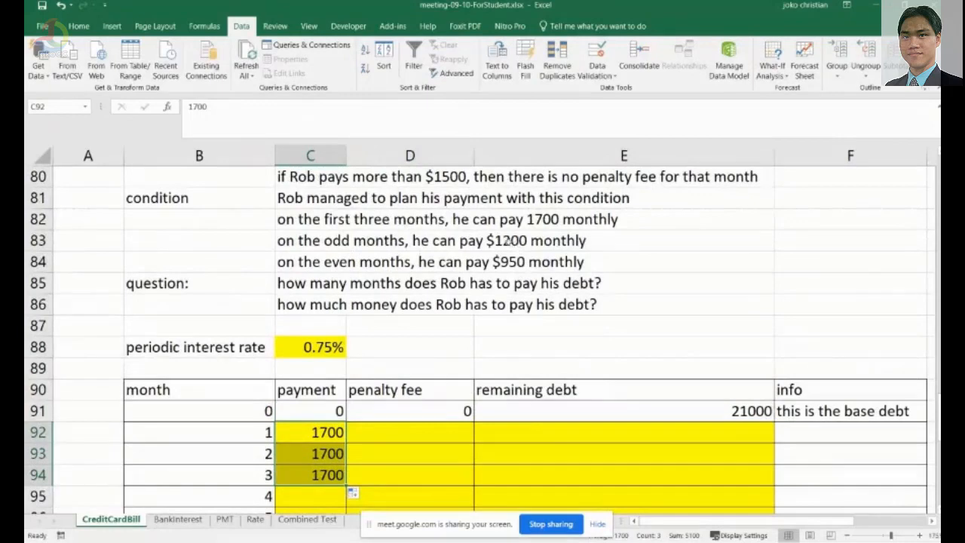
scroll(448, 374, "down", 1)
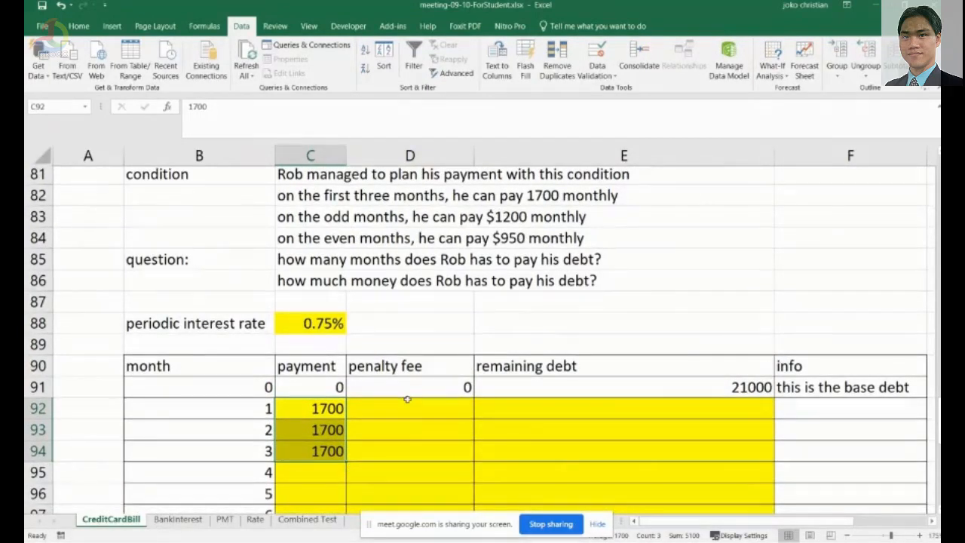
scroll(433, 407, "down", 2)
key("Down")
key("Down")
key("Down")
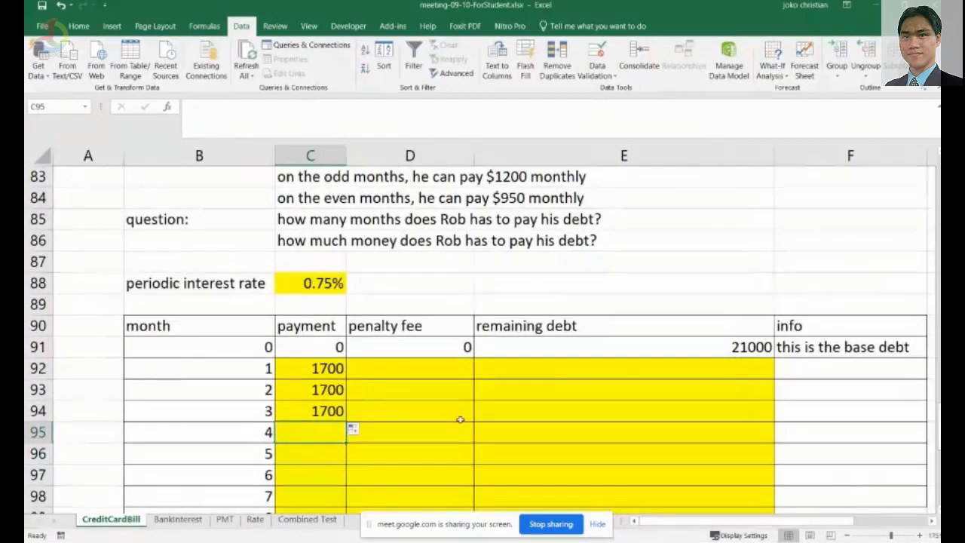
type("=")
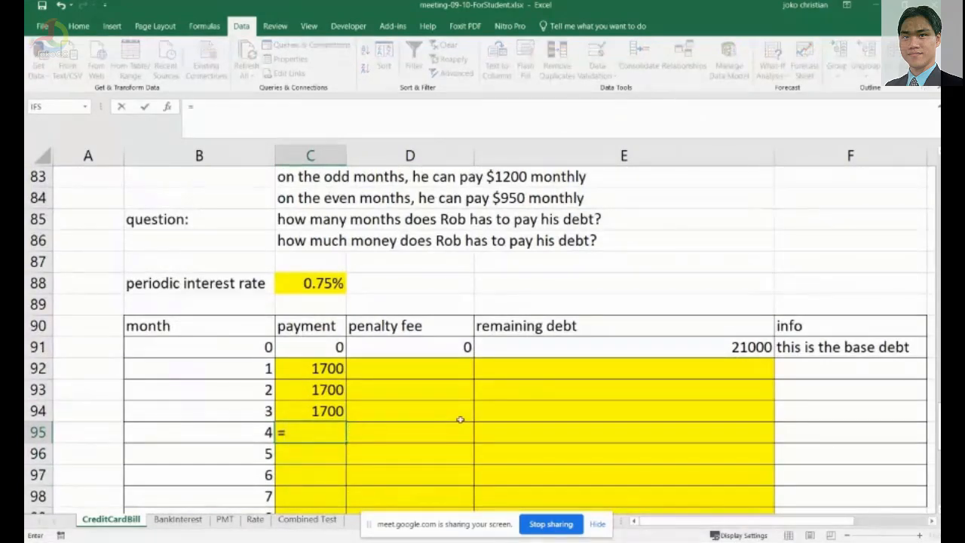
type("if")
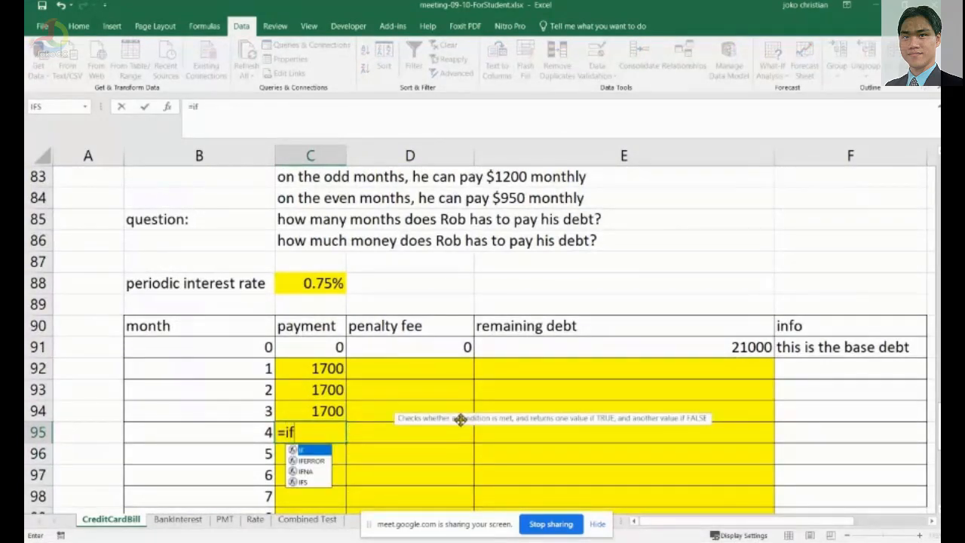
type("(i")
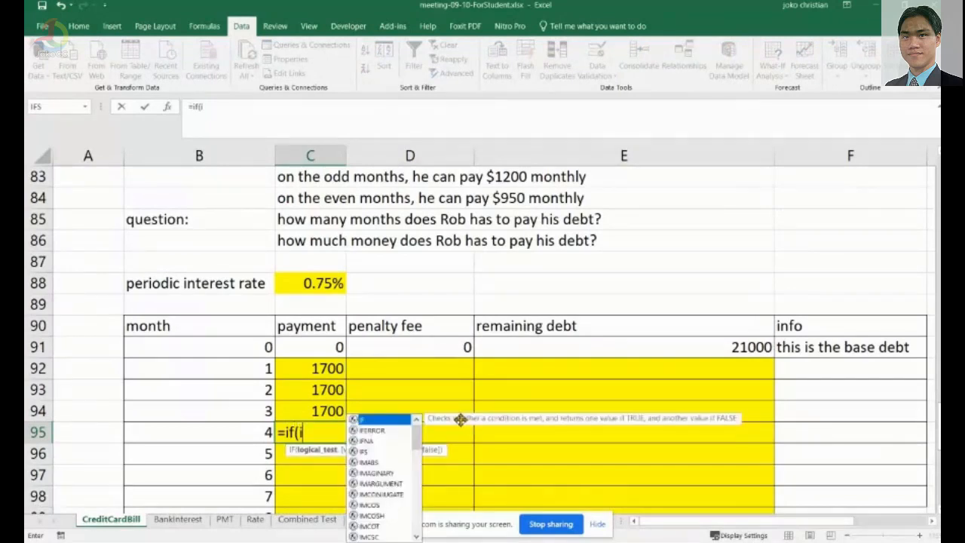
type("sodd")
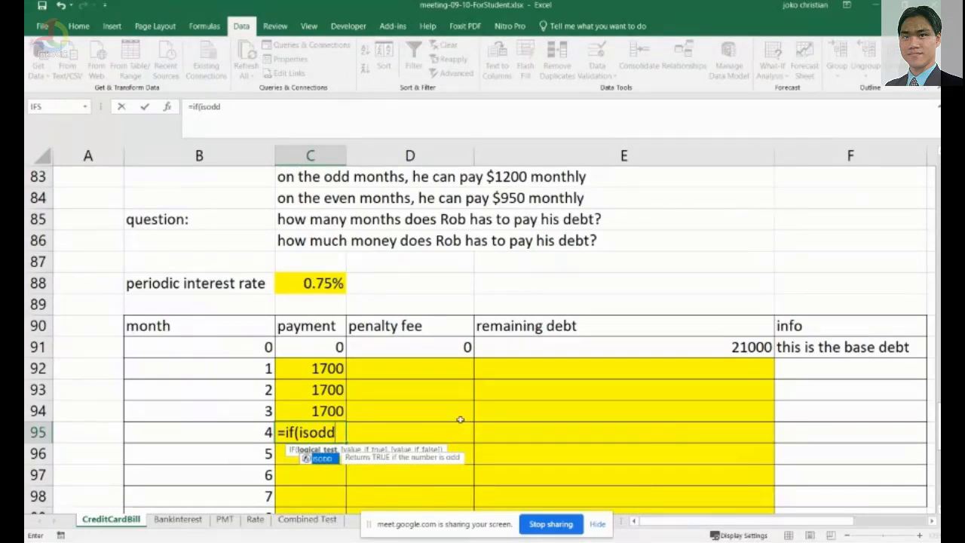
type("(")
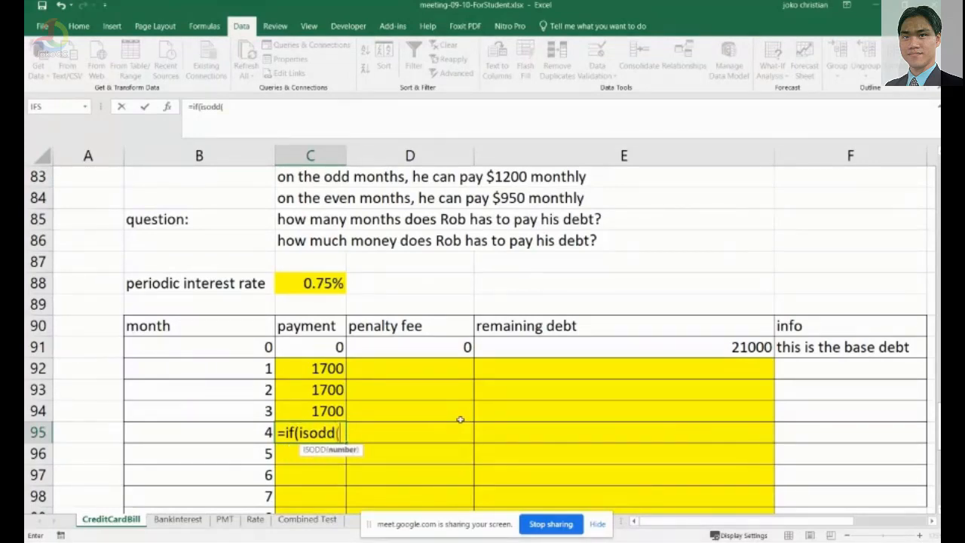
left_click(241, 432)
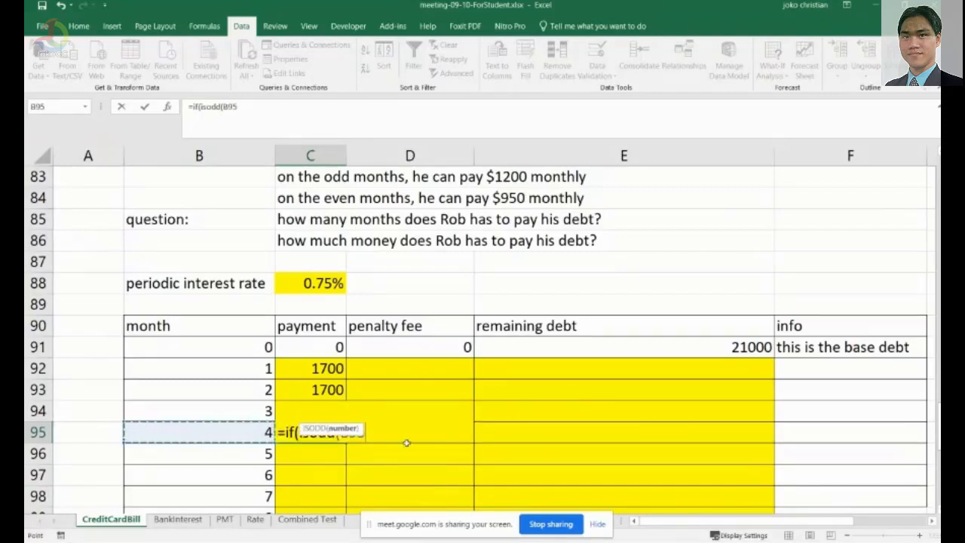
key("F2")
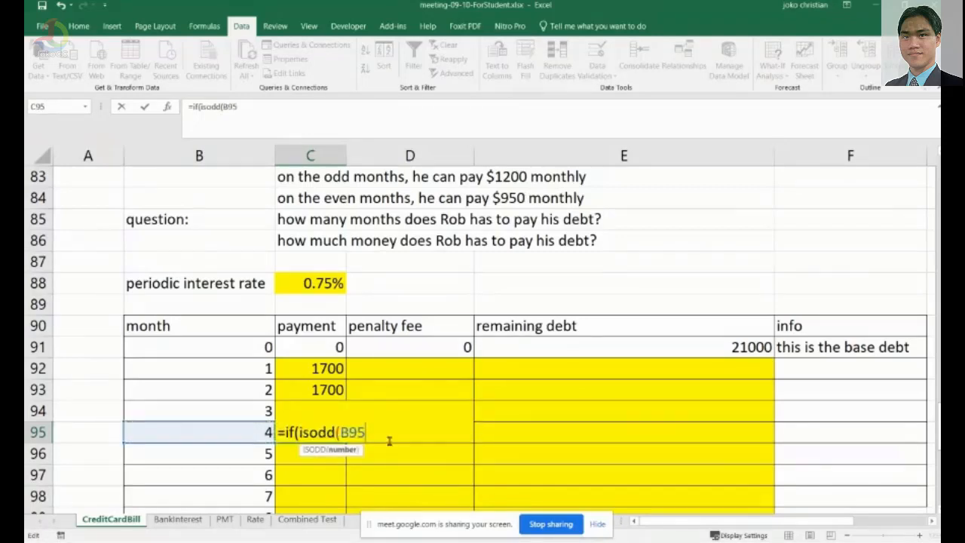
left_click(264, 426)
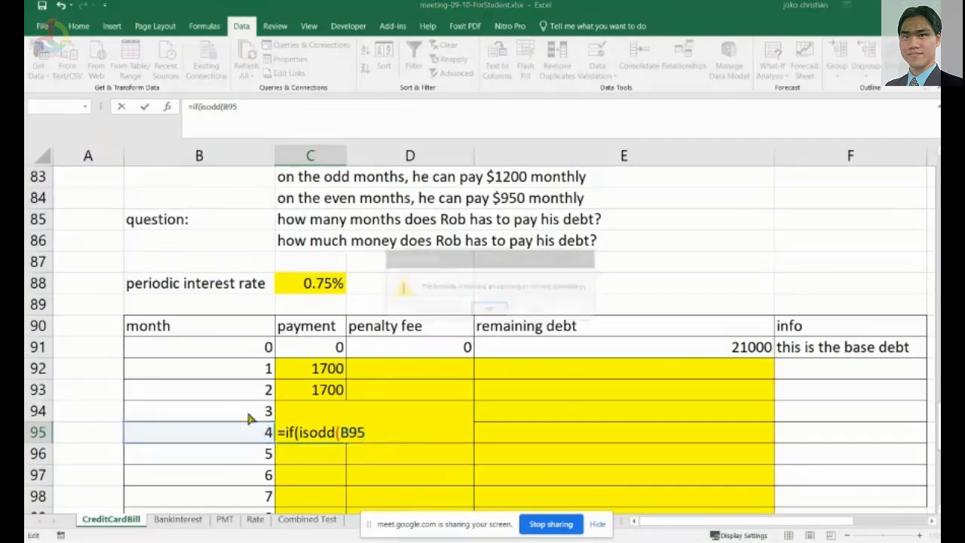
key("Escape")
key("Escape")
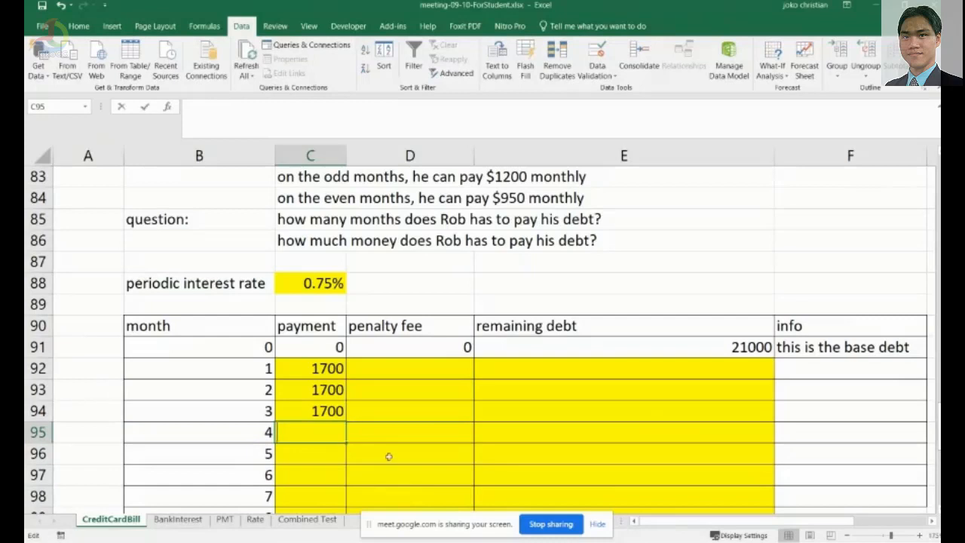
Enter the month 4 payment in C95 as =if(isodd(b95),1200,950) to pay 1200 on odd months, 950 on even months.
type("=if")
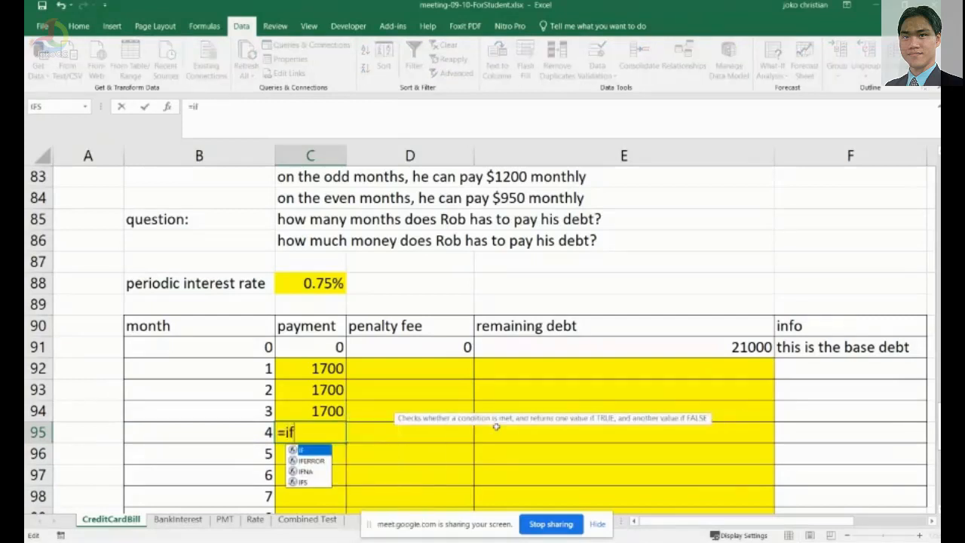
type("(i")
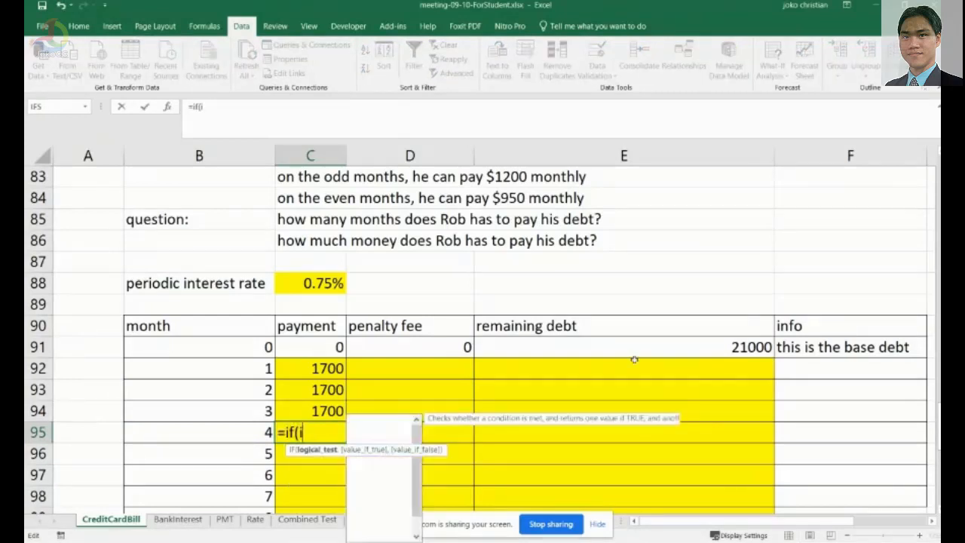
type("sodd(")
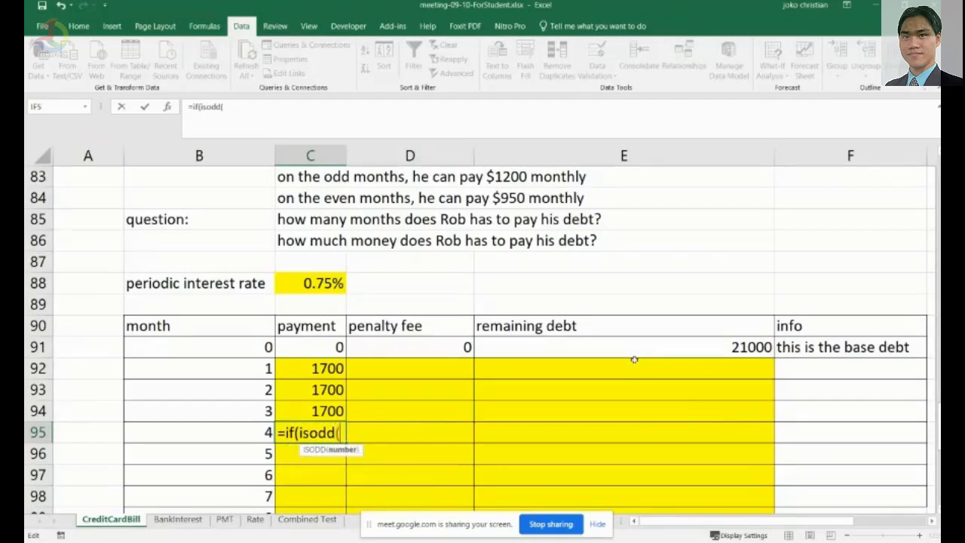
type("b95")
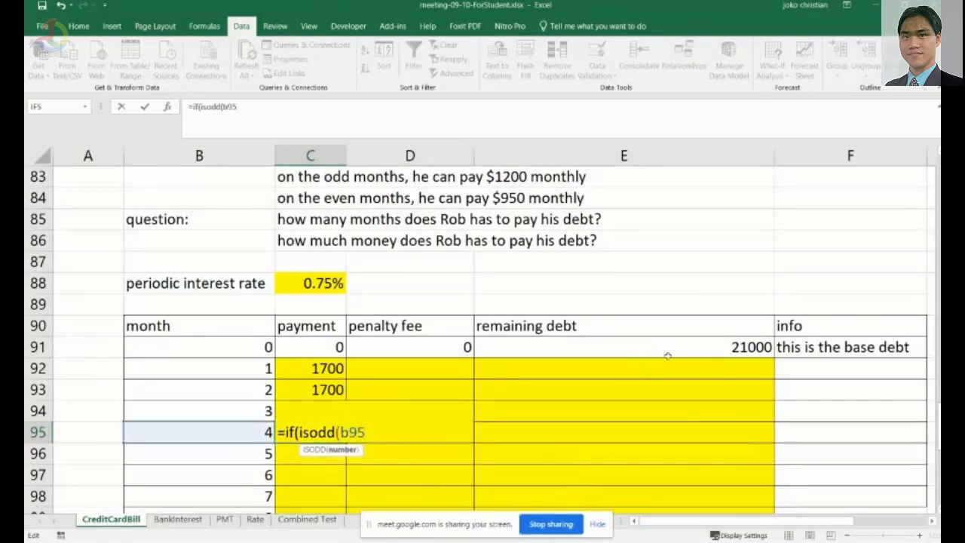
type(")")
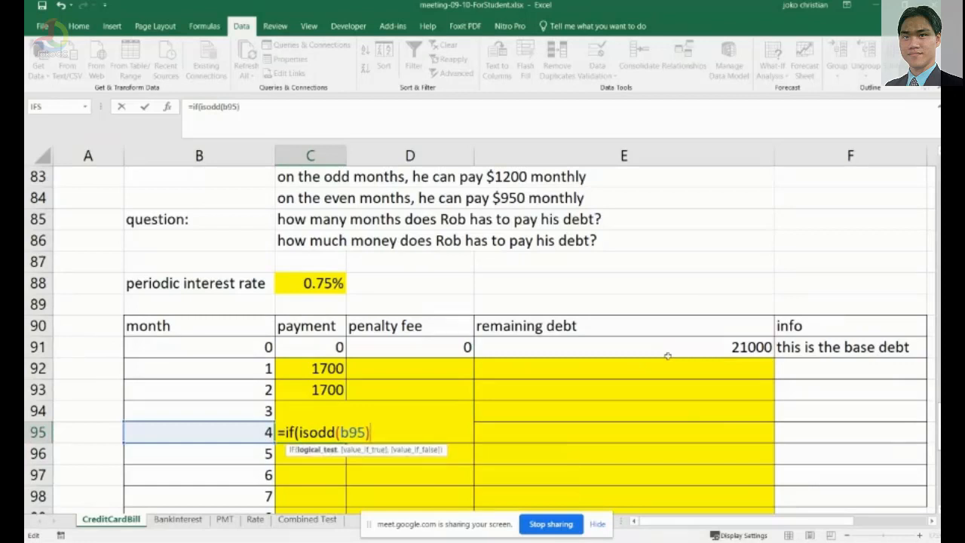
type(",")
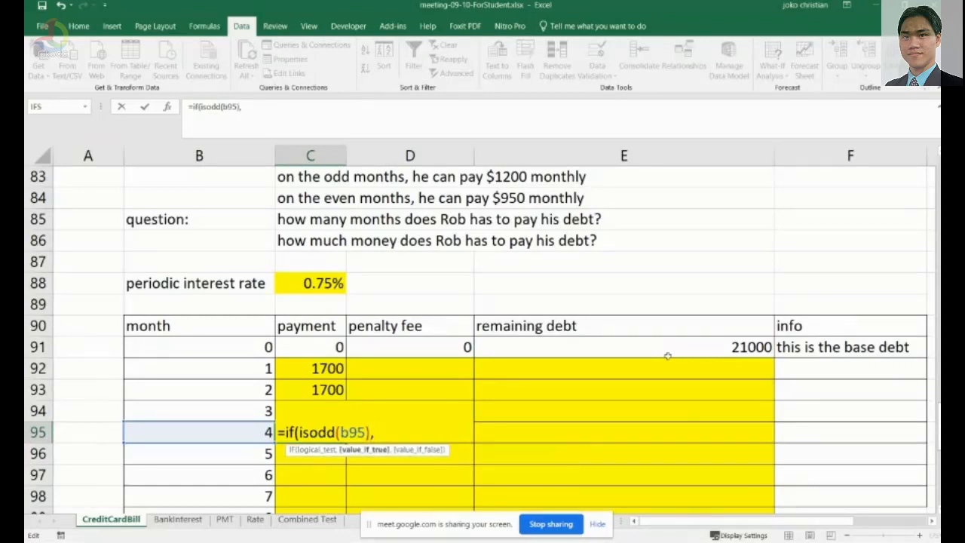
type("1200,")
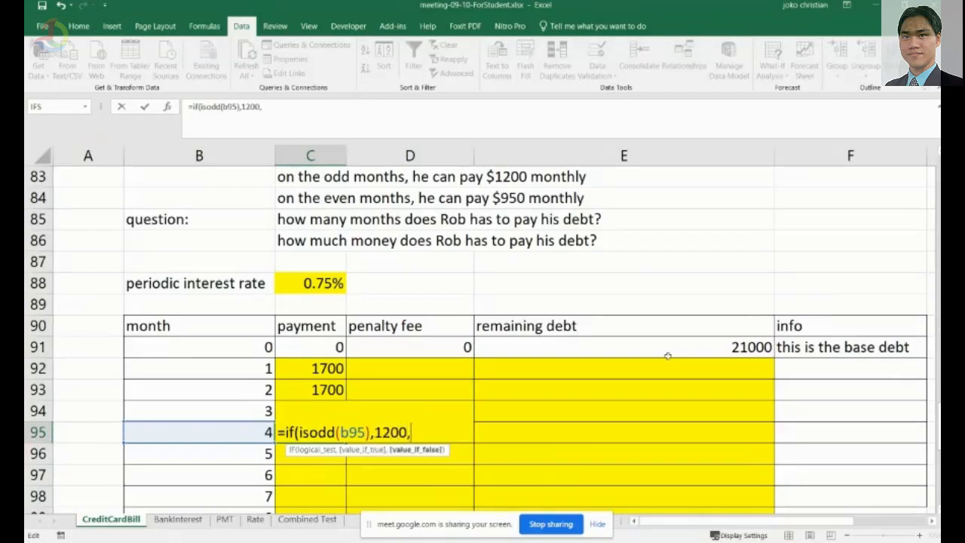
type("950)")
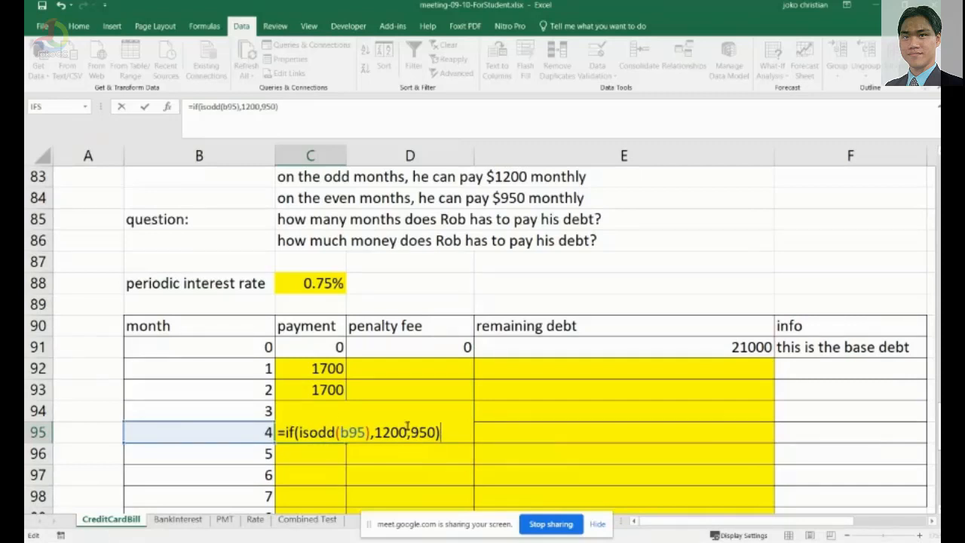
key("Return")
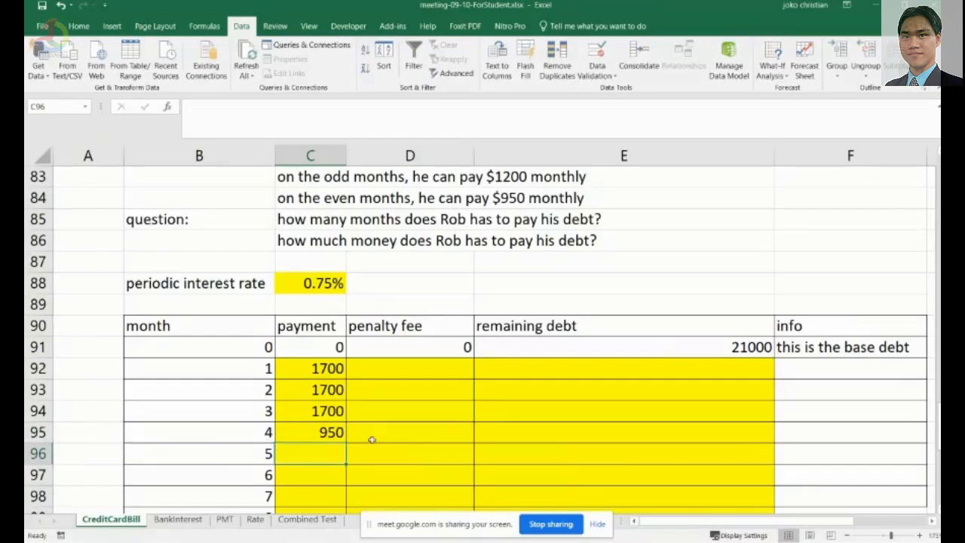
Fill the C95 payment formula down the payment column for the following months.
scroll(362, 423, "down", 2)
left_click(332, 305)
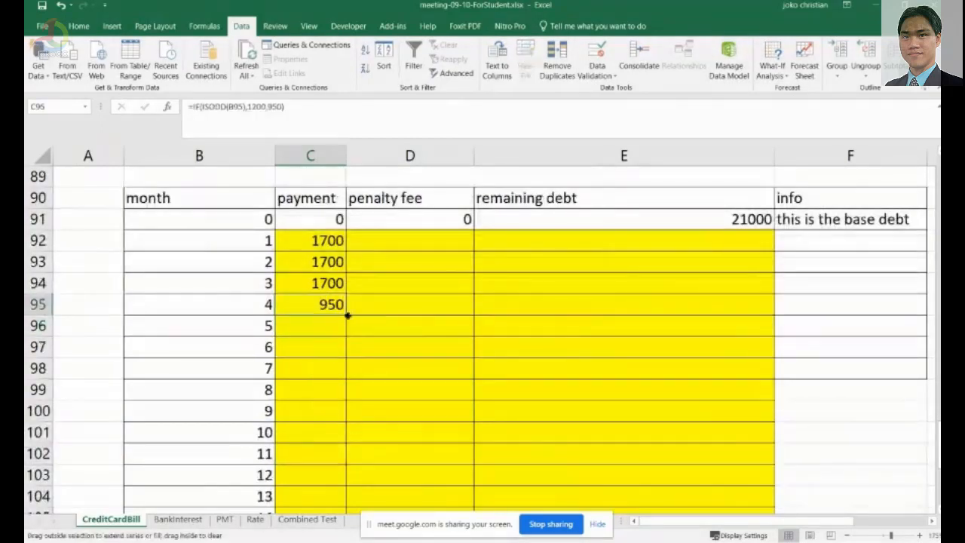
left_click_drag(348, 316, 348, 490)
scroll(513, 377, "up", 3)
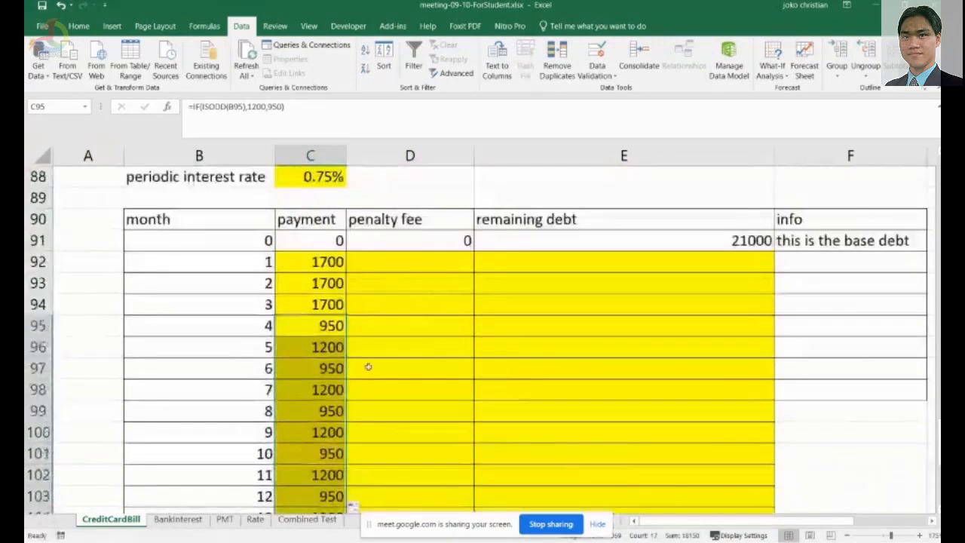
scroll(368, 367, "down", 1)
left_click_drag(334, 275, 332, 262)
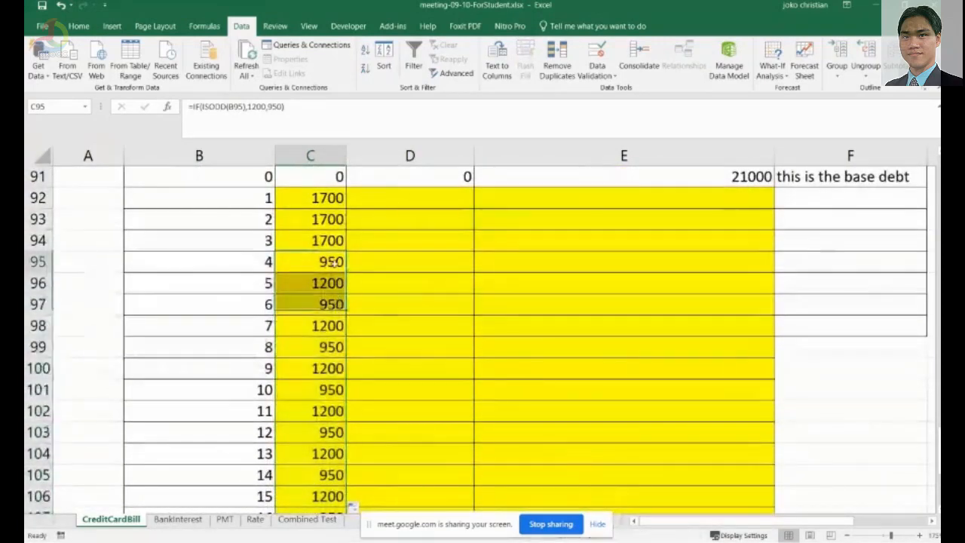
left_click(333, 262)
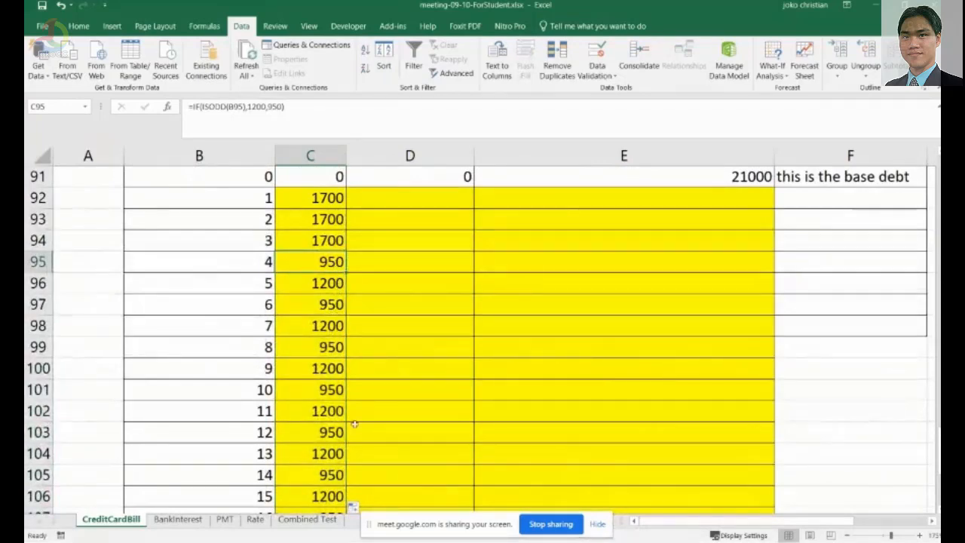
scroll(354, 424, "up", 3)
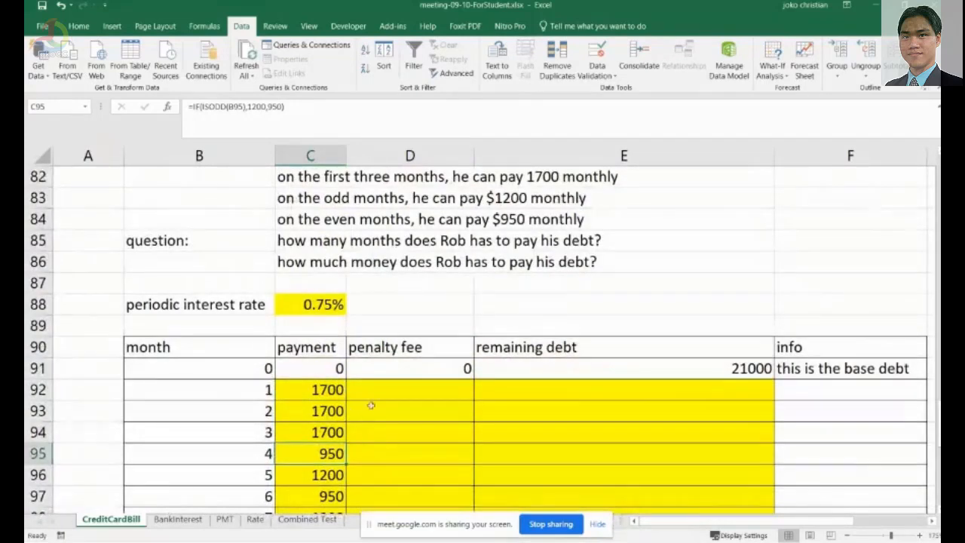
Reword the rule in C80 to "if Rob pays more than or equal $1500, then there is no penalty fee for that month".
scroll(446, 313, "up", 1)
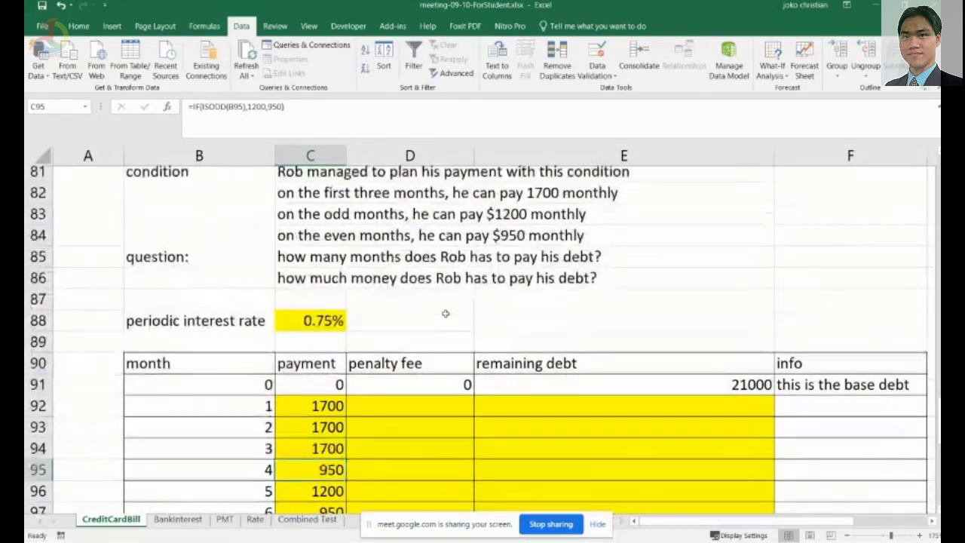
scroll(446, 313, "up", 2)
scroll(419, 323, "up", 1)
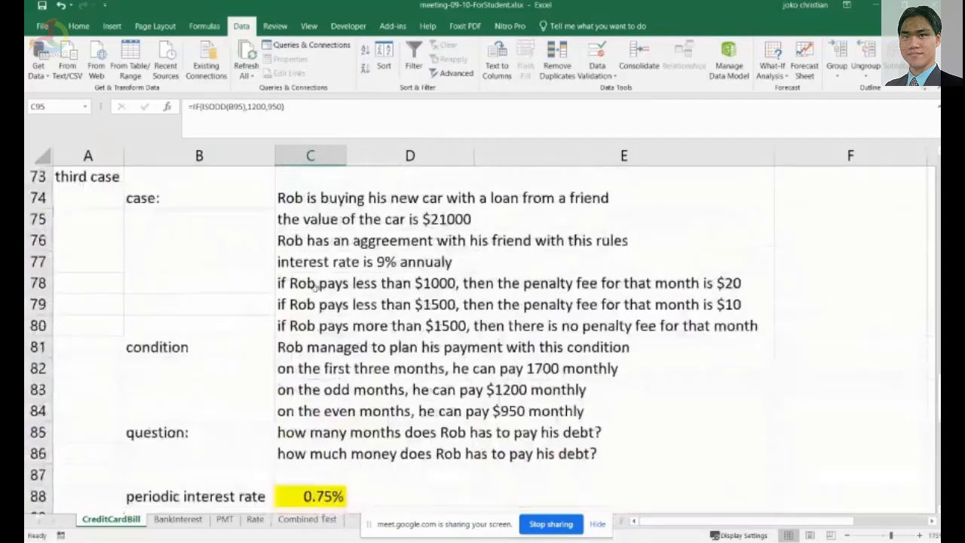
left_click(433, 282)
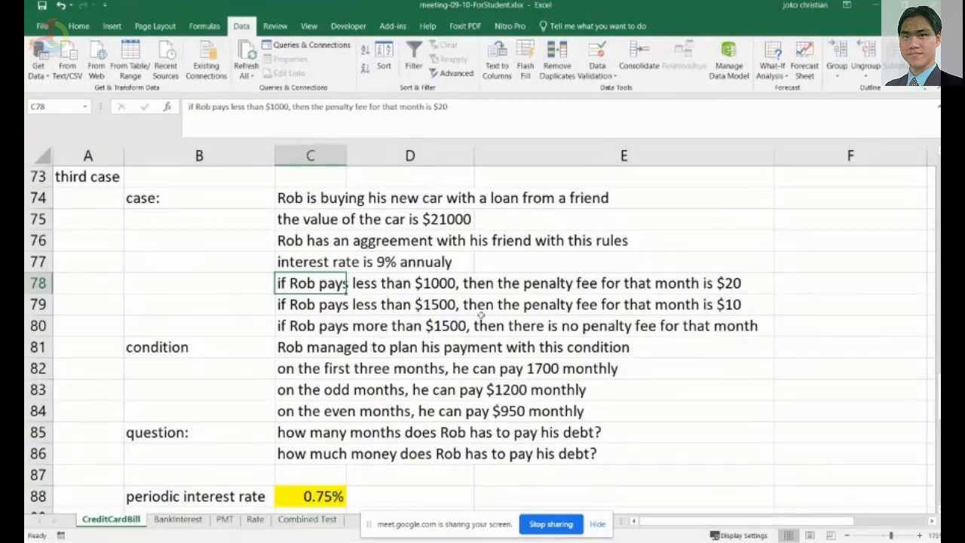
key("alt+Tab")
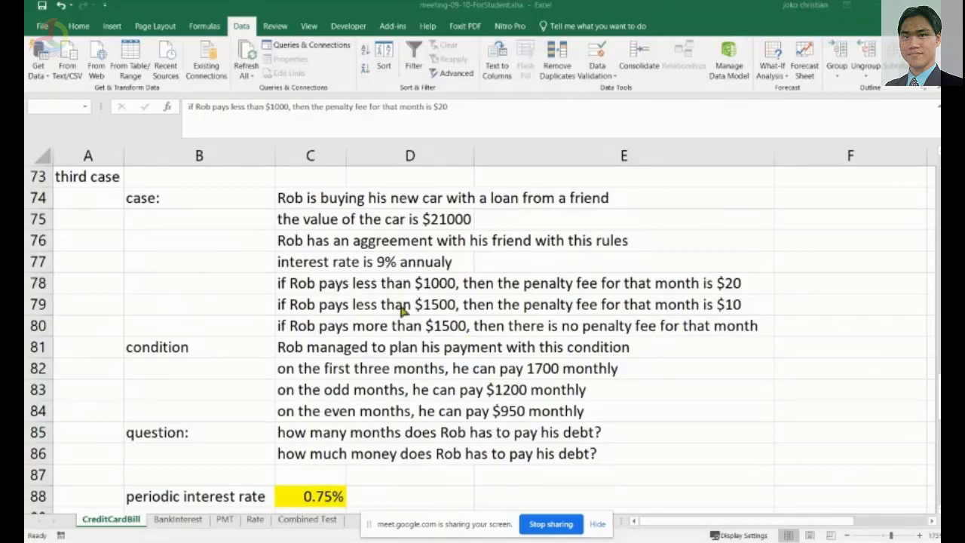
left_click(309, 332)
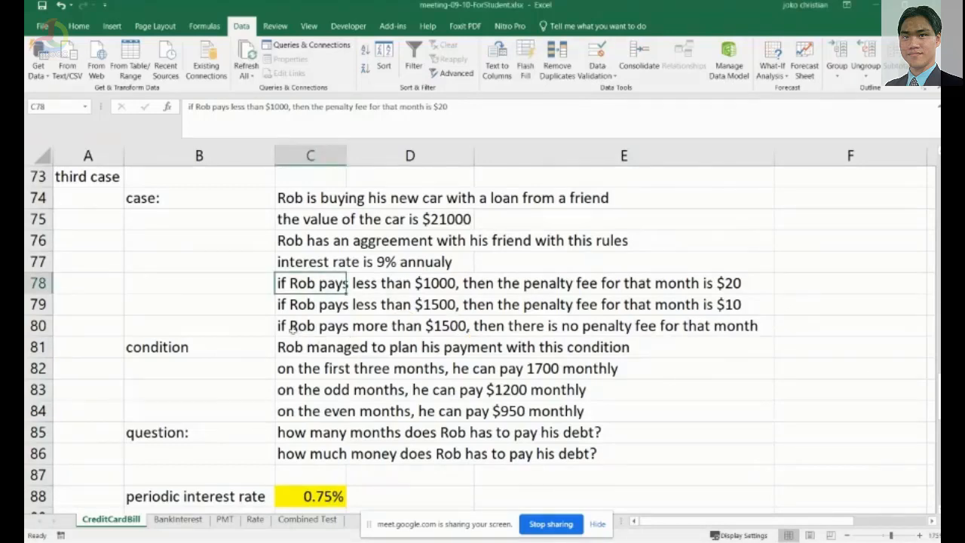
left_click(298, 331)
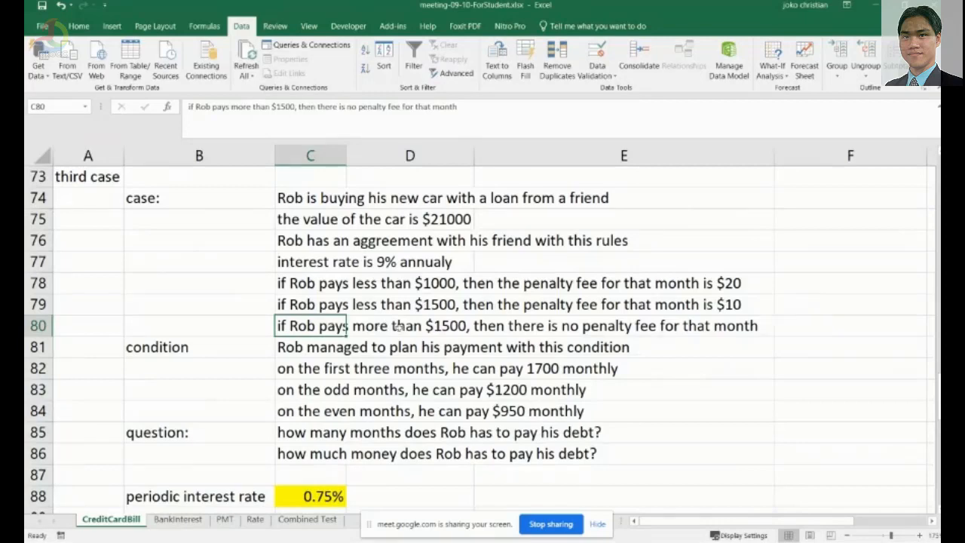
double_click(314, 334)
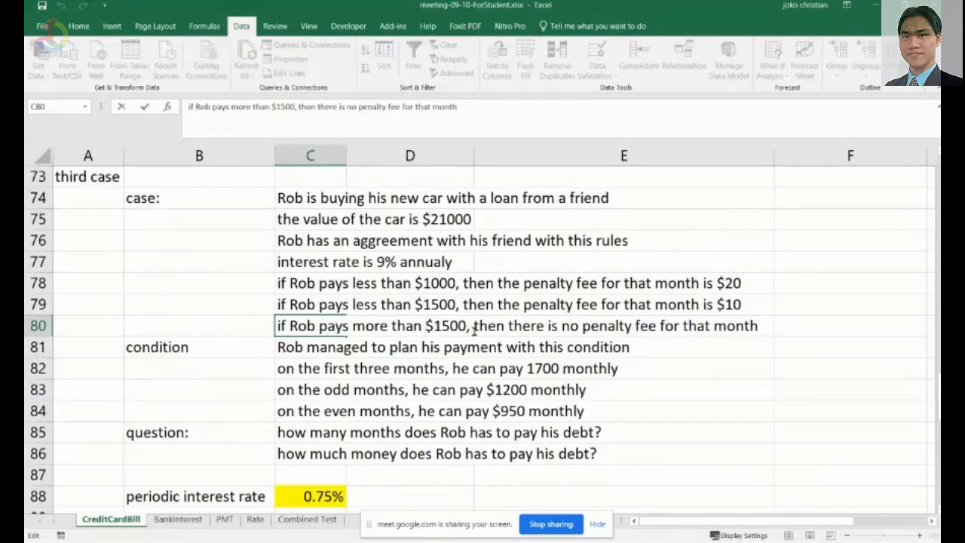
type("or ")
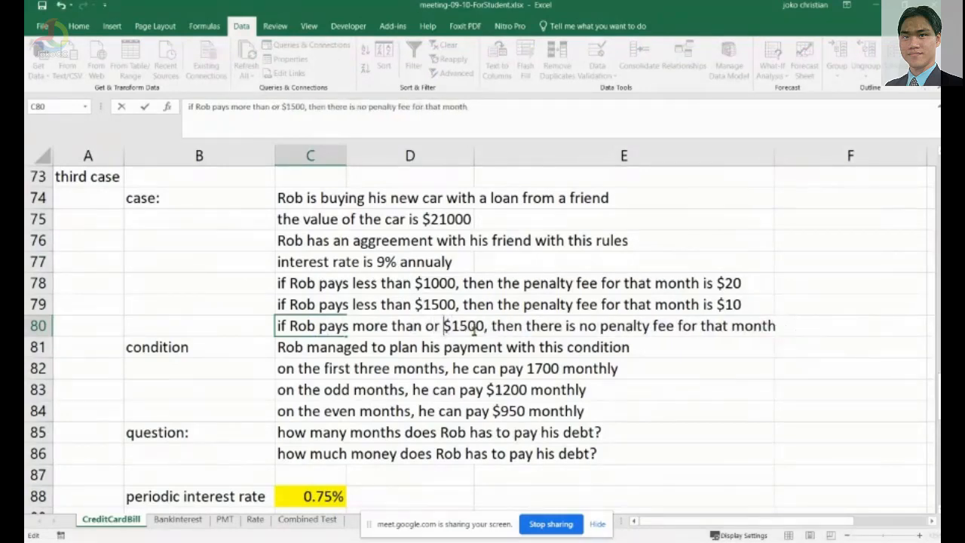
type("eq")
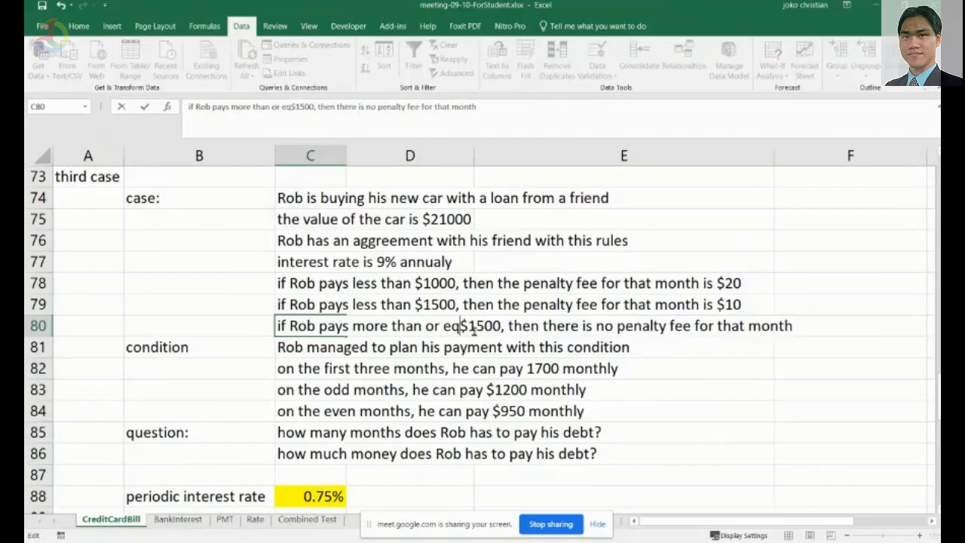
type("uak")
key("BackSpace")
type("l")
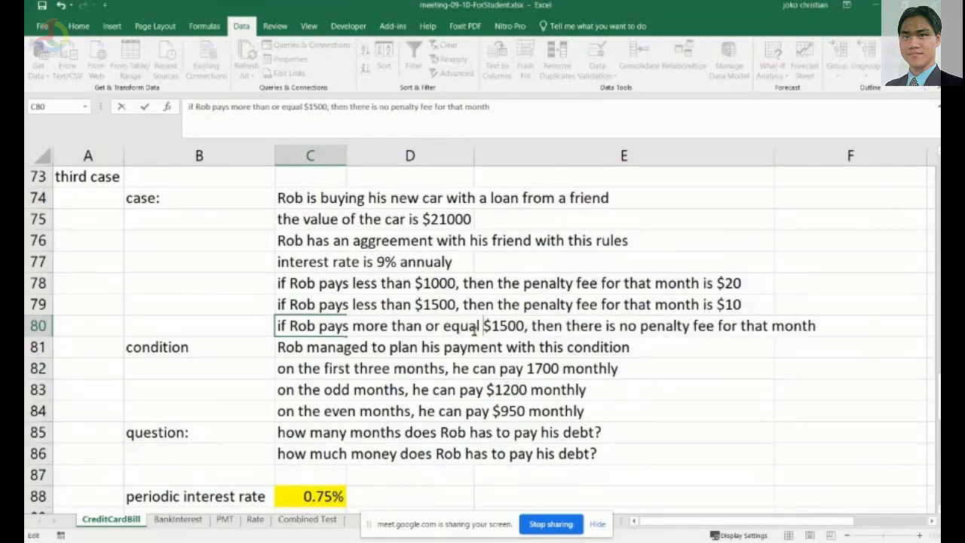
key("Return")
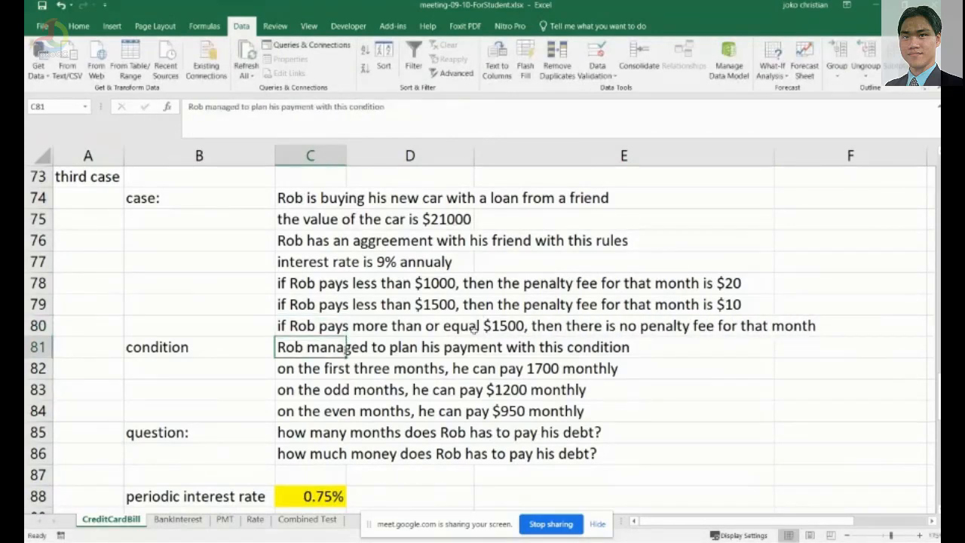
Enter the month 1 penalty fee in D92 as =if(C92>=1500,0,if(C92>1000,10,20)).
scroll(476, 326, "down", 3)
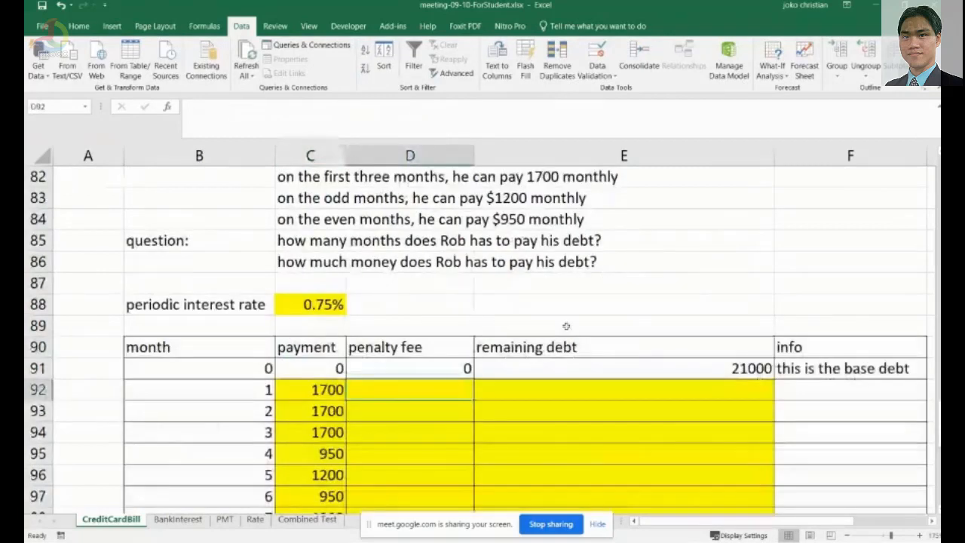
left_click(411, 389)
type("=")
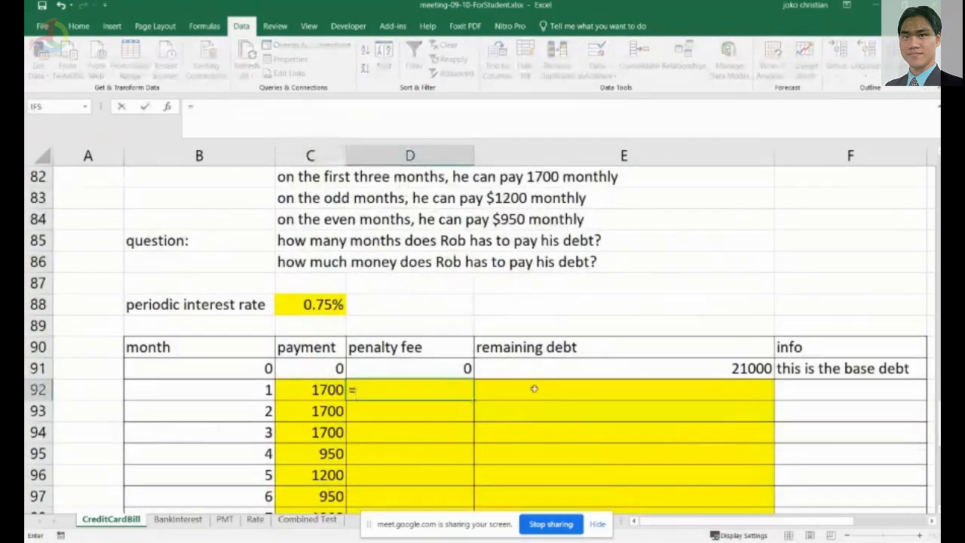
scroll(534, 389, "up", 1)
type("if")
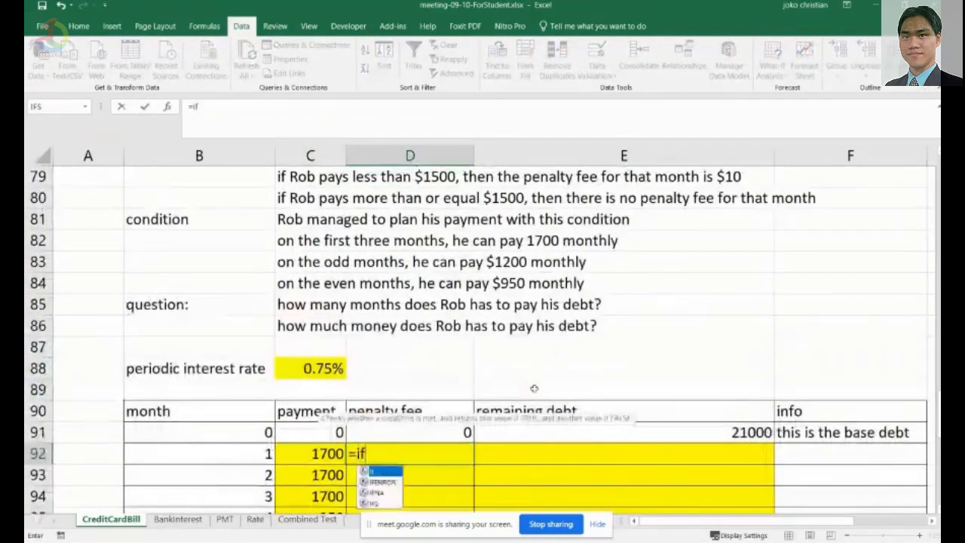
type("(")
left_click(290, 453)
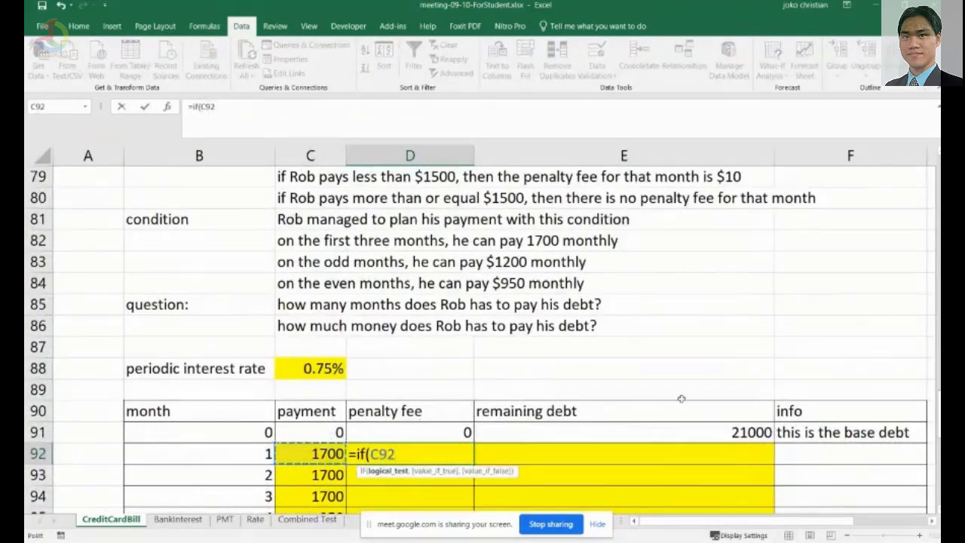
type(">")
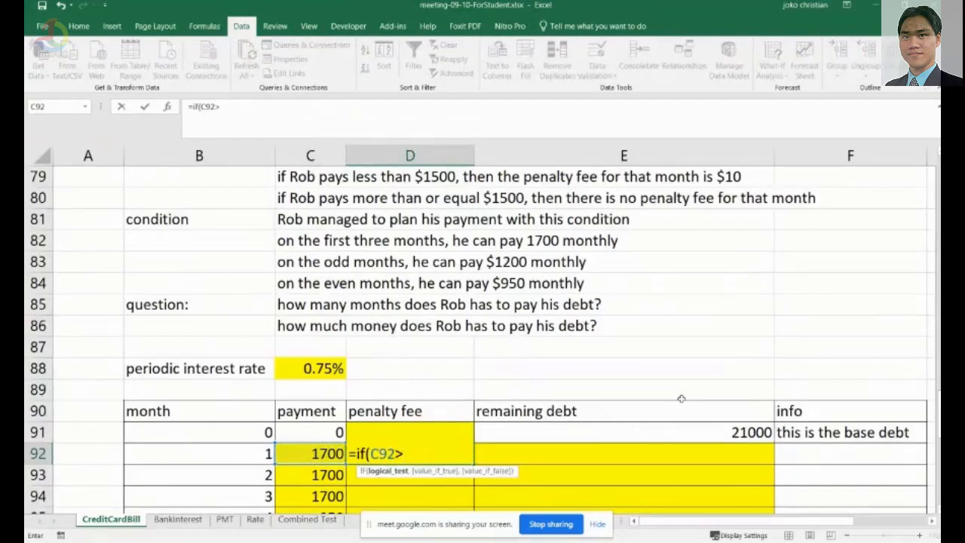
type("=1500")
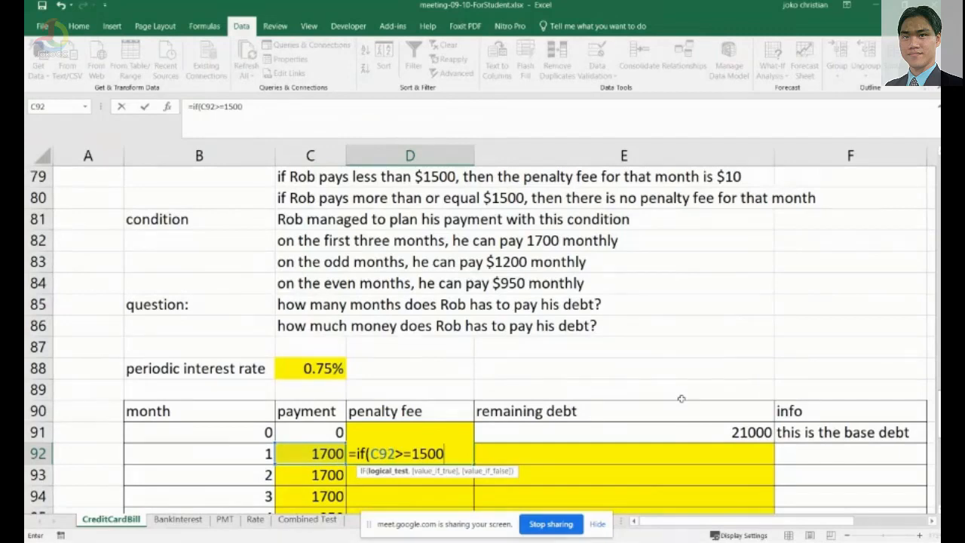
type(",")
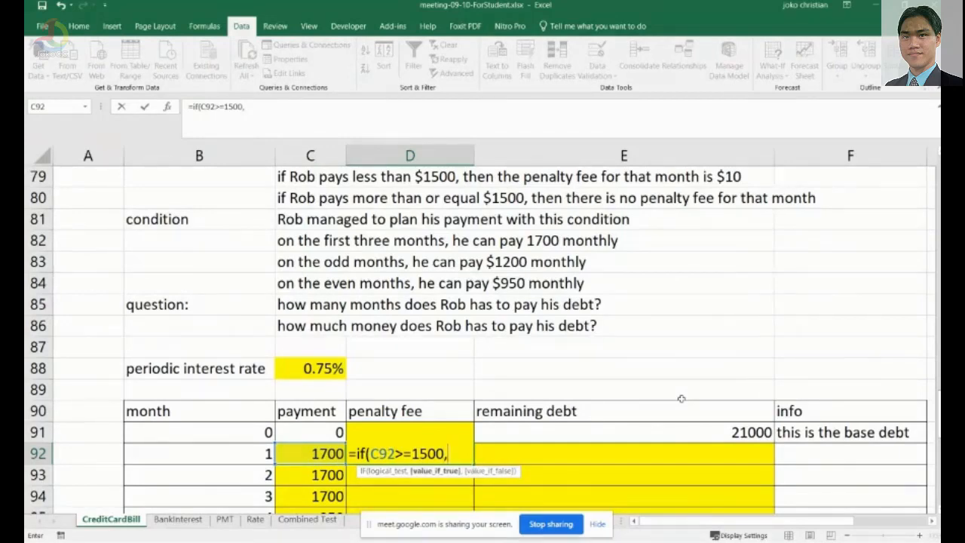
type("0,")
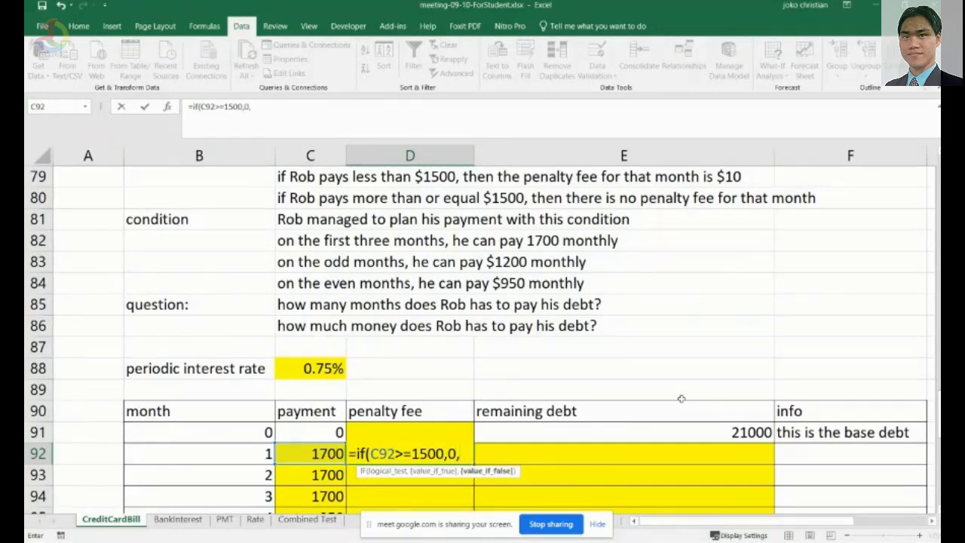
type("if(")
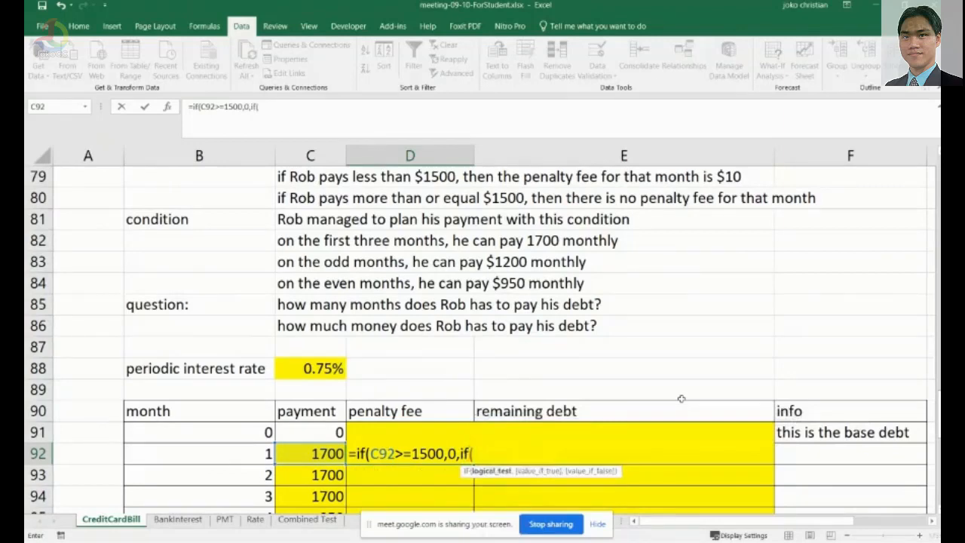
left_click(328, 458)
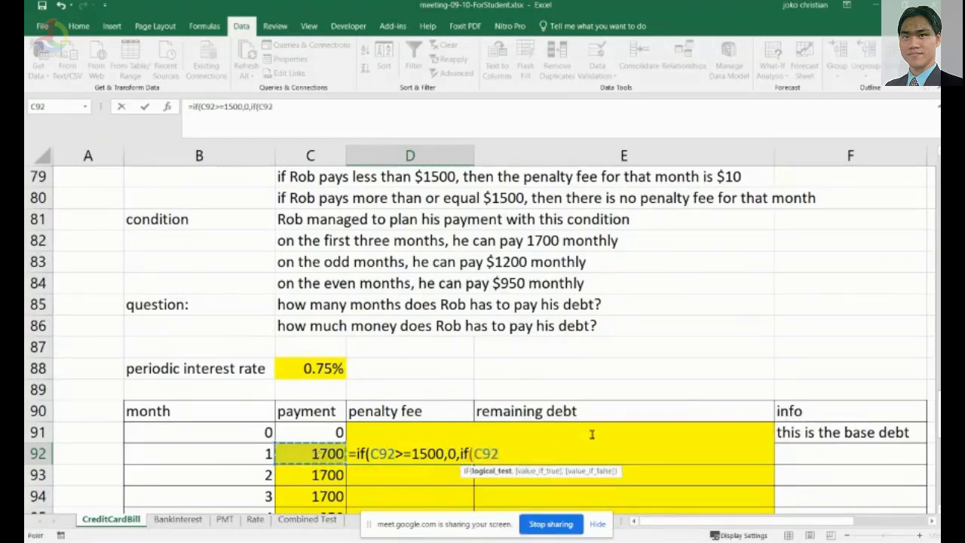
type(">1000")
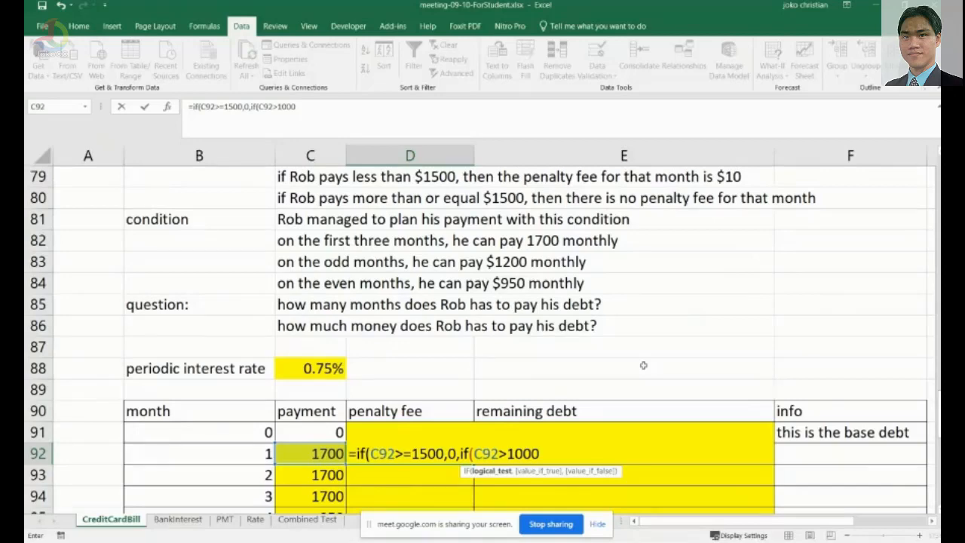
scroll(643, 365, "up", 1)
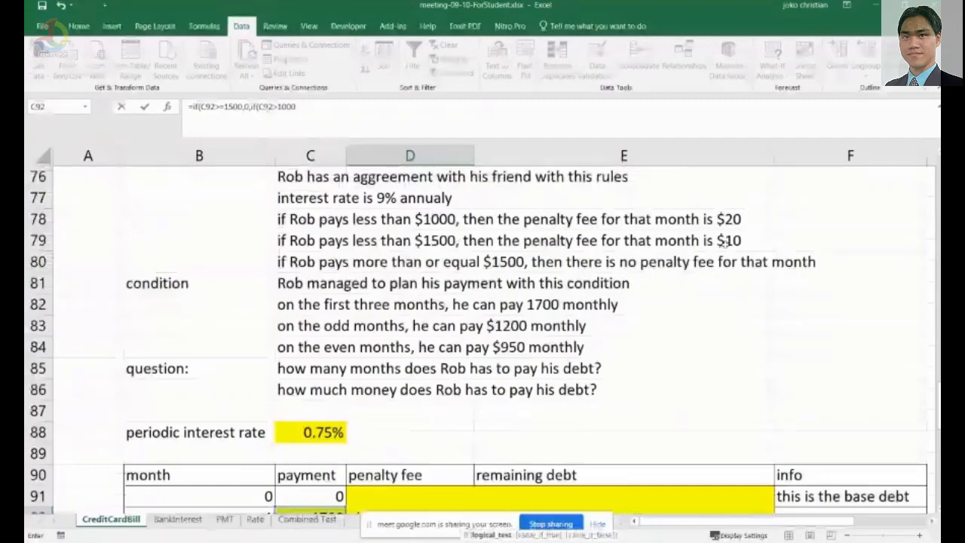
scroll(604, 408, "down", 1)
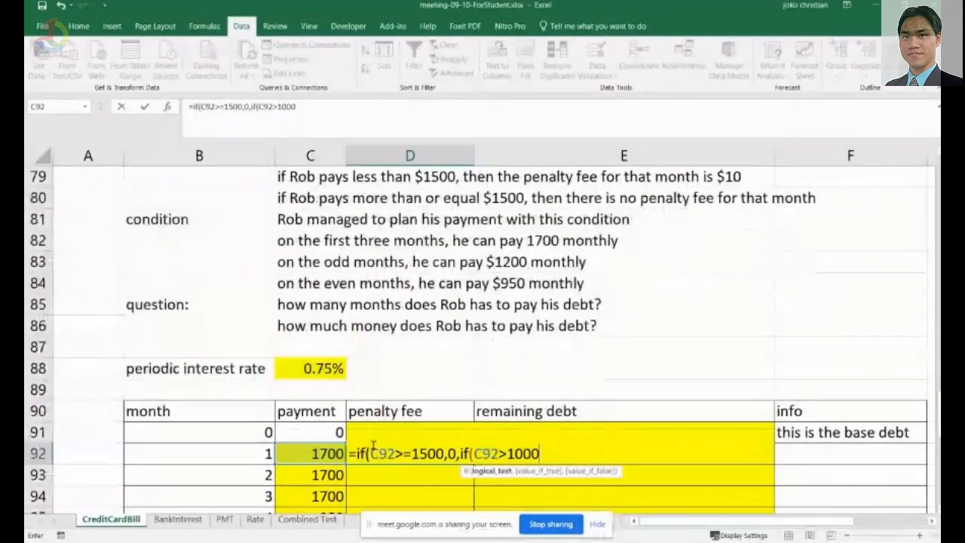
type(",10")
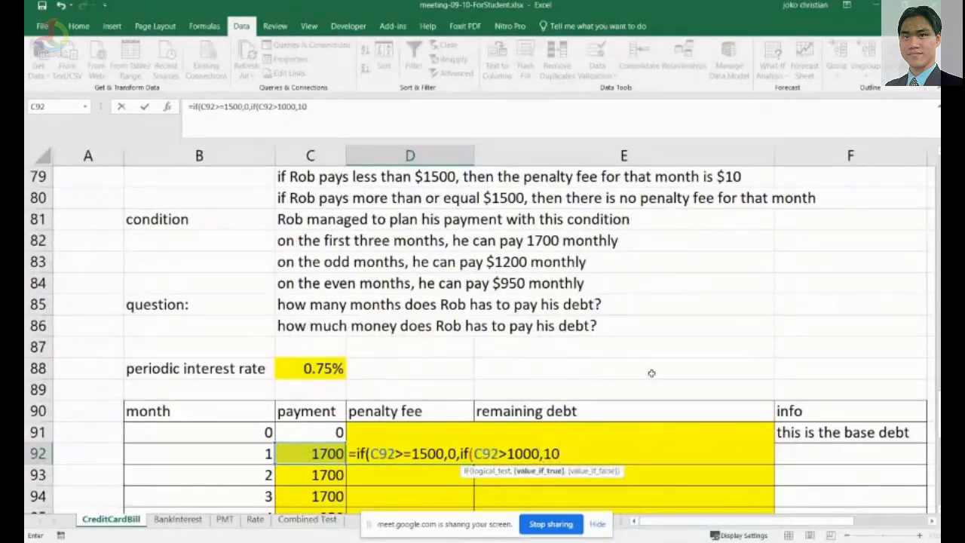
type(",")
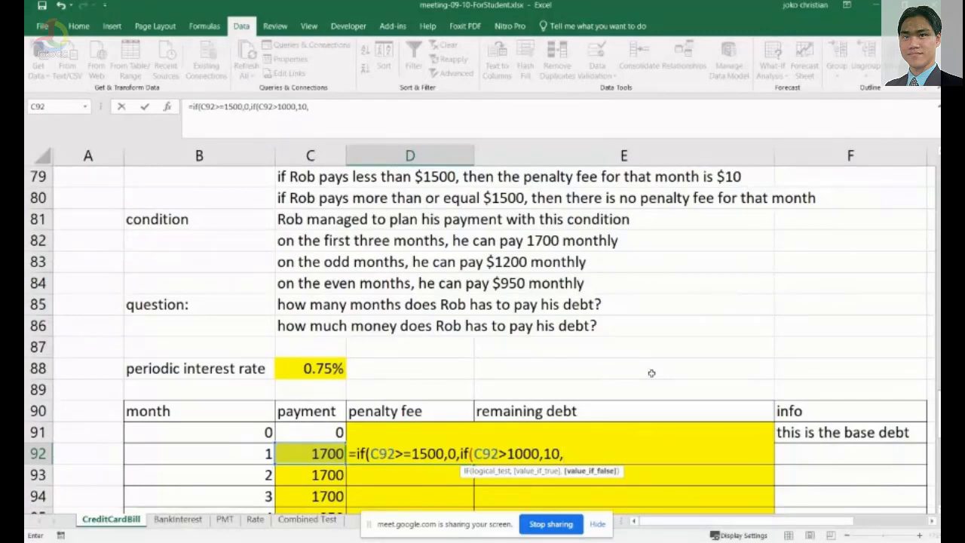
scroll(370, 221, "up", 1)
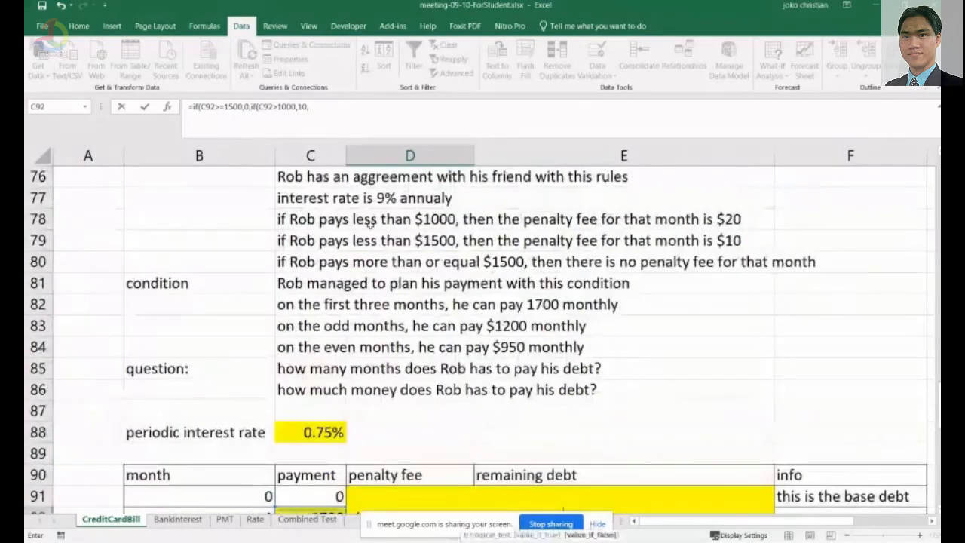
scroll(605, 384, "down", 1)
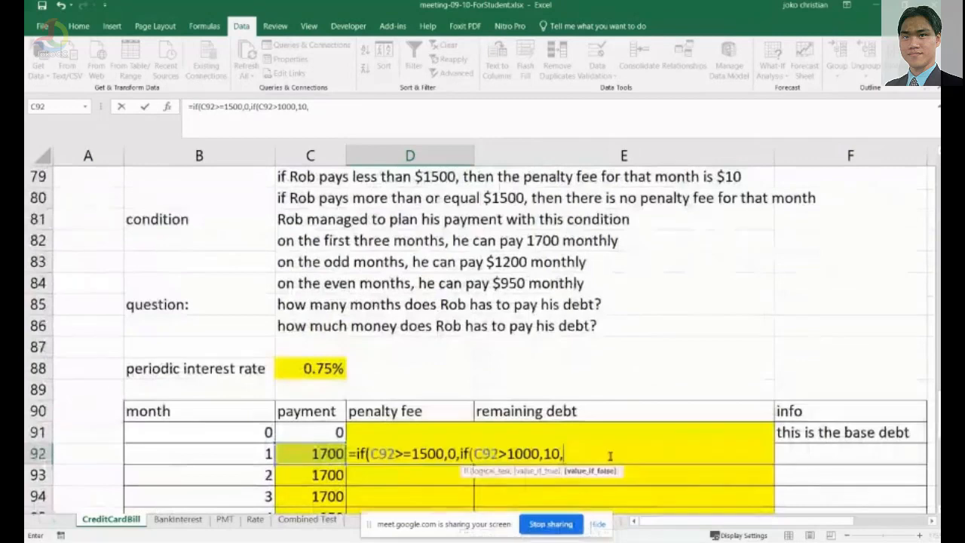
type("20)")
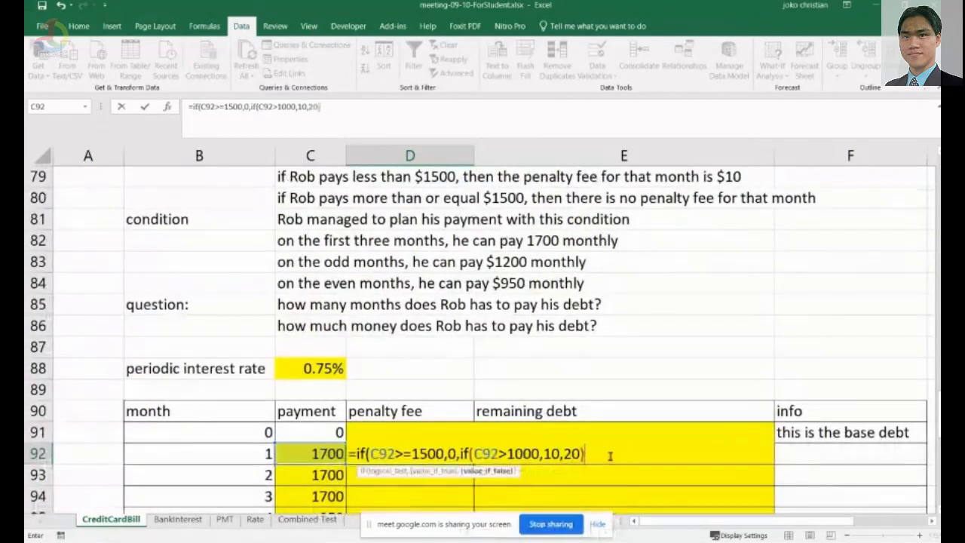
type(")")
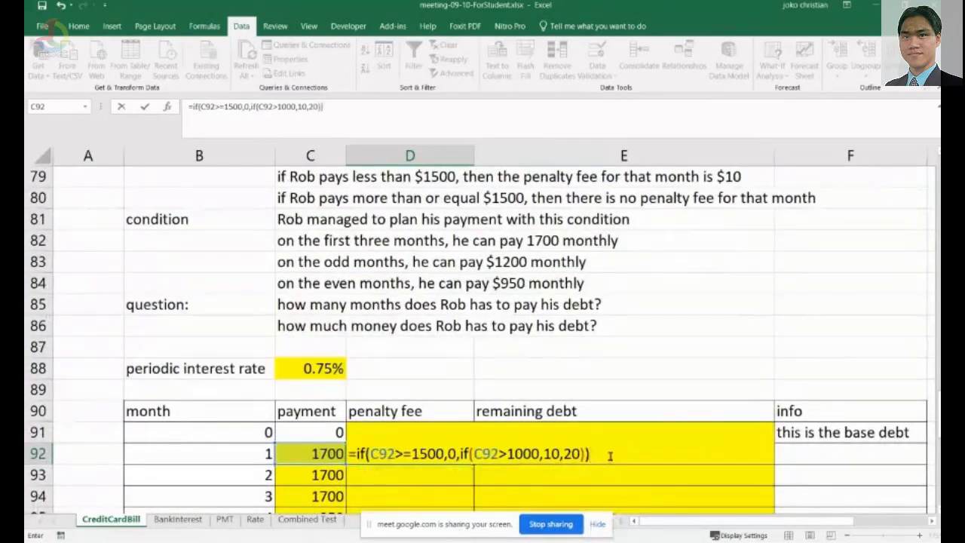
key("Return")
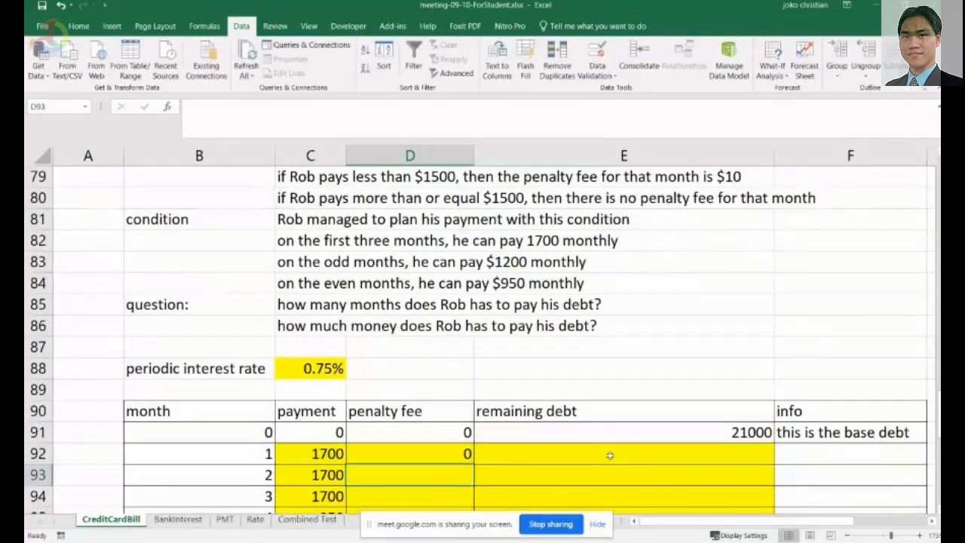
Fill the D92 penalty fee formula down through month 5 in D96, then inspect the month 4 payment and penalty cells.
scroll(558, 447, "down", 1)
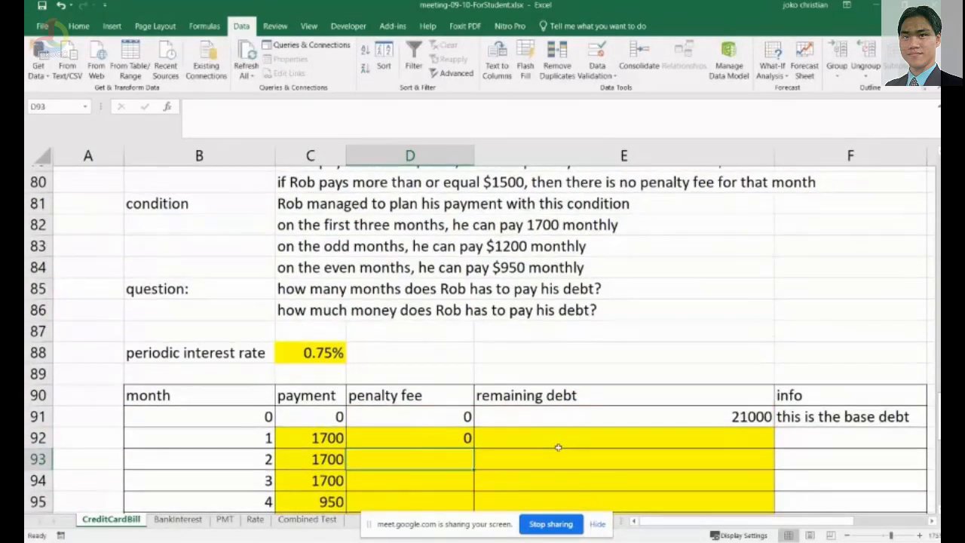
scroll(558, 447, "down", 3)
left_click(452, 262)
left_click_drag(472, 271, 474, 354)
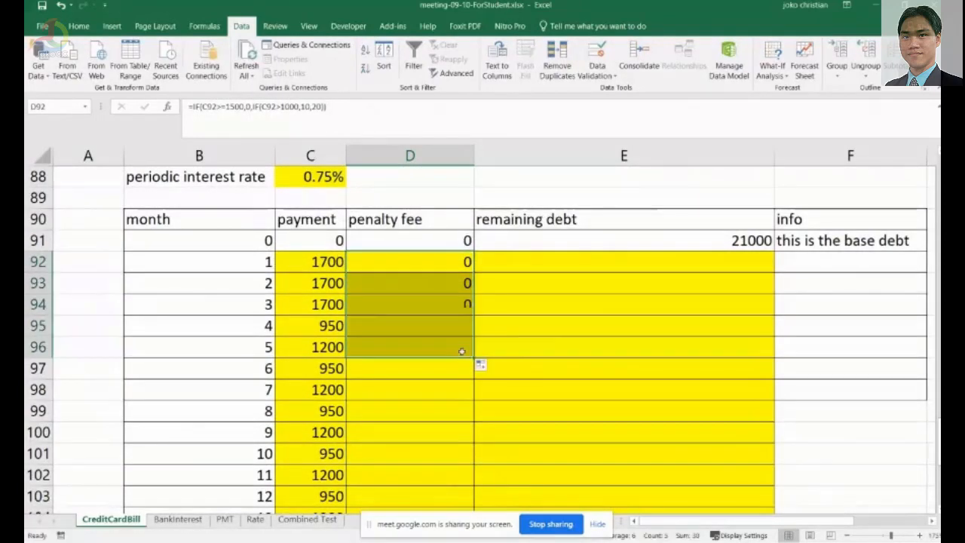
left_click(323, 329)
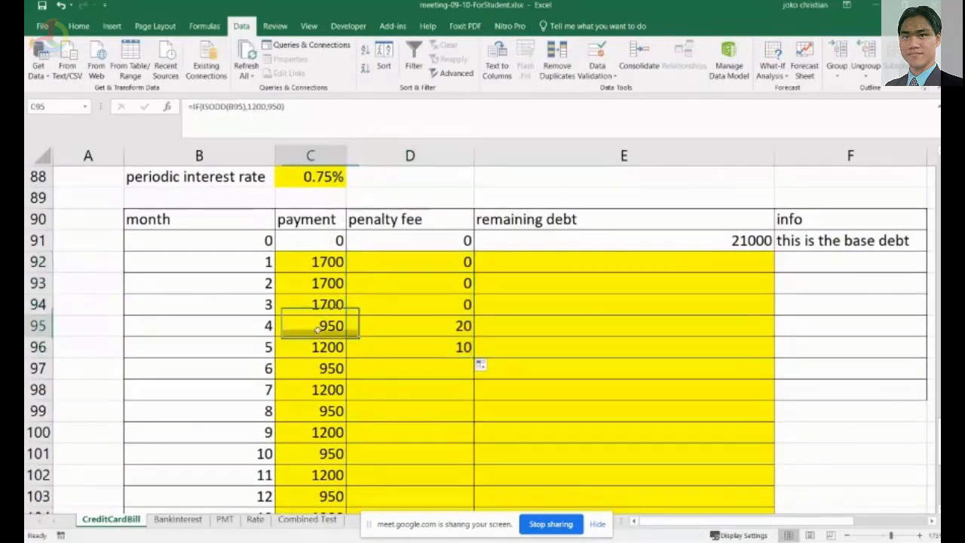
left_click(446, 331)
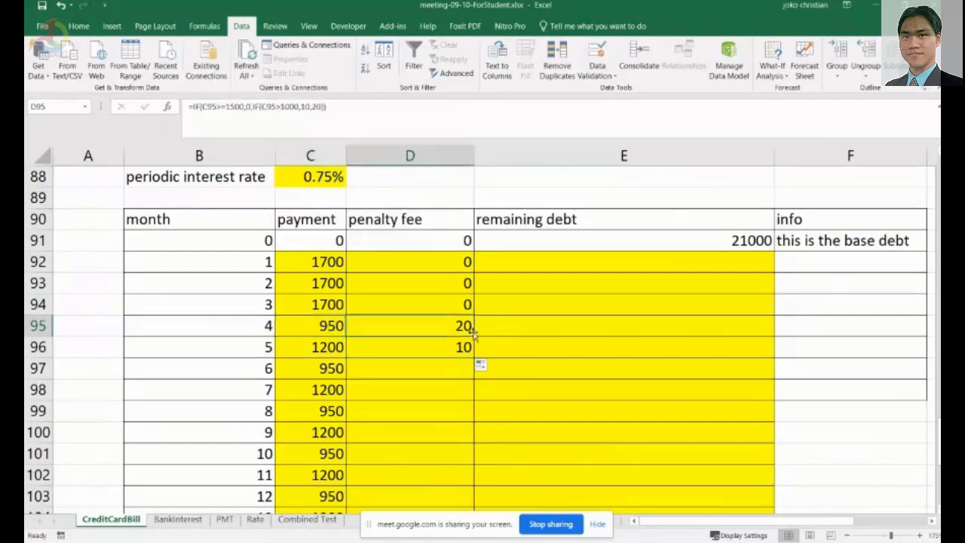
Fill the D96 penalty fee formula down the penalty fee column for the remaining months.
left_click(323, 347)
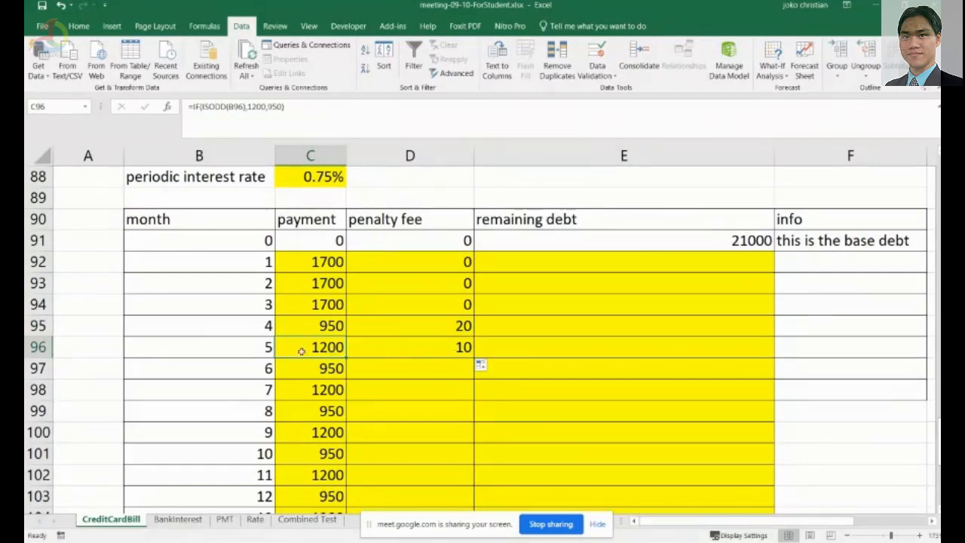
left_click(461, 353)
scroll(420, 359, "down", 1)
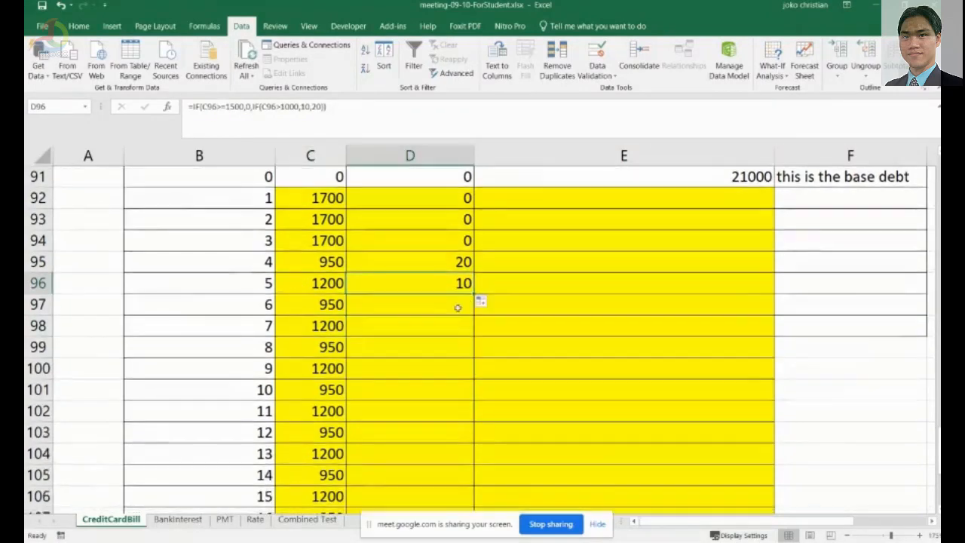
left_click_drag(475, 296, 476, 486)
scroll(592, 418, "up", 3)
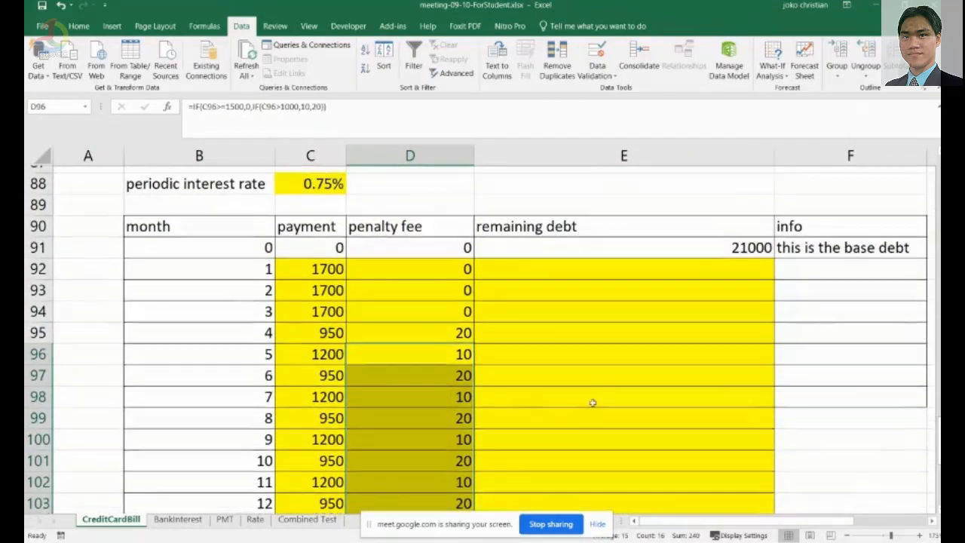
scroll(593, 407, "up", 3)
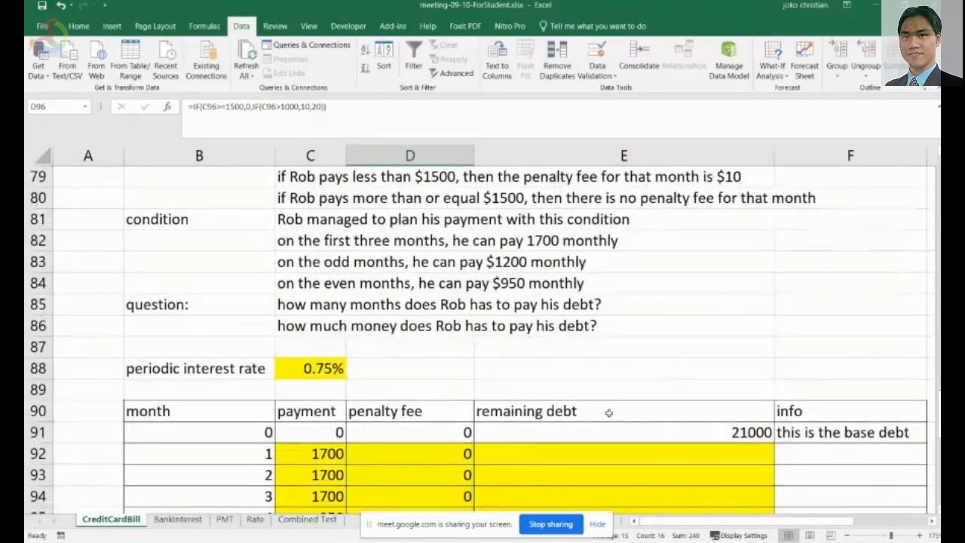
Enter the month 1 remaining debt in E92 as =E91+(E91*$C$88)-C92+D92.
scroll(604, 414, "down", 1)
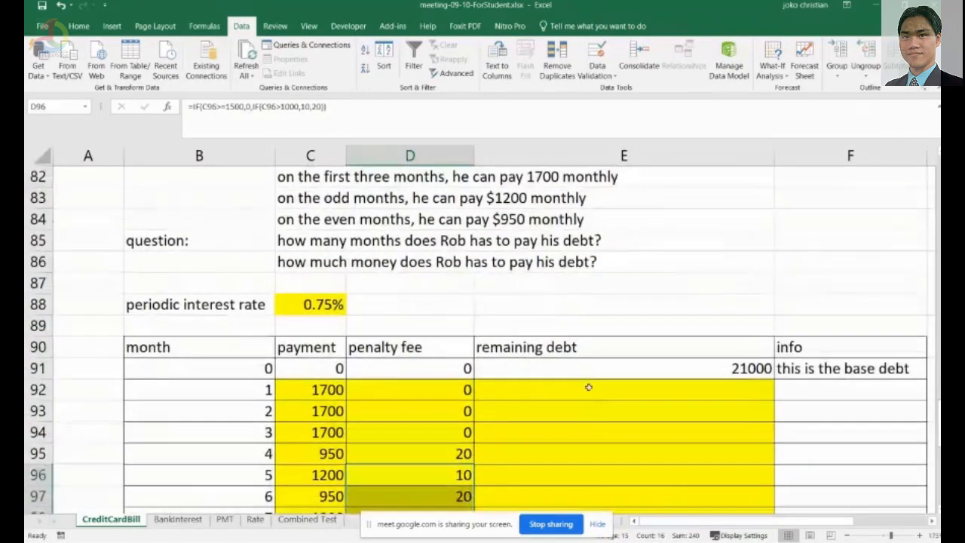
left_click(588, 385)
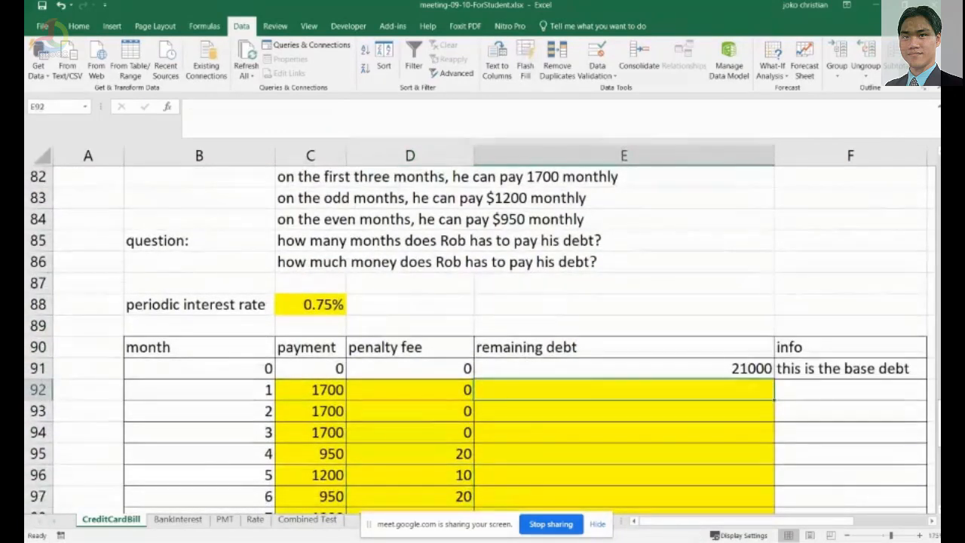
type("=")
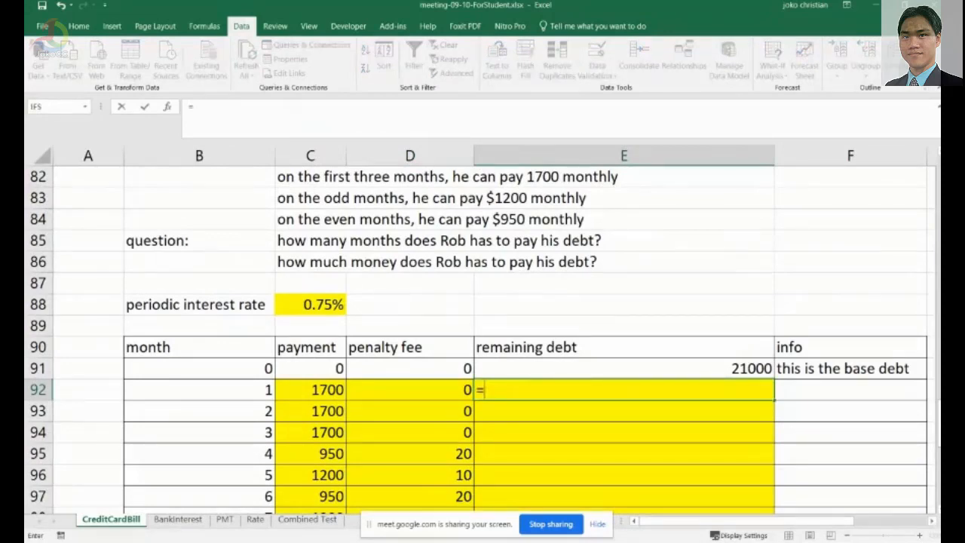
left_click(624, 368)
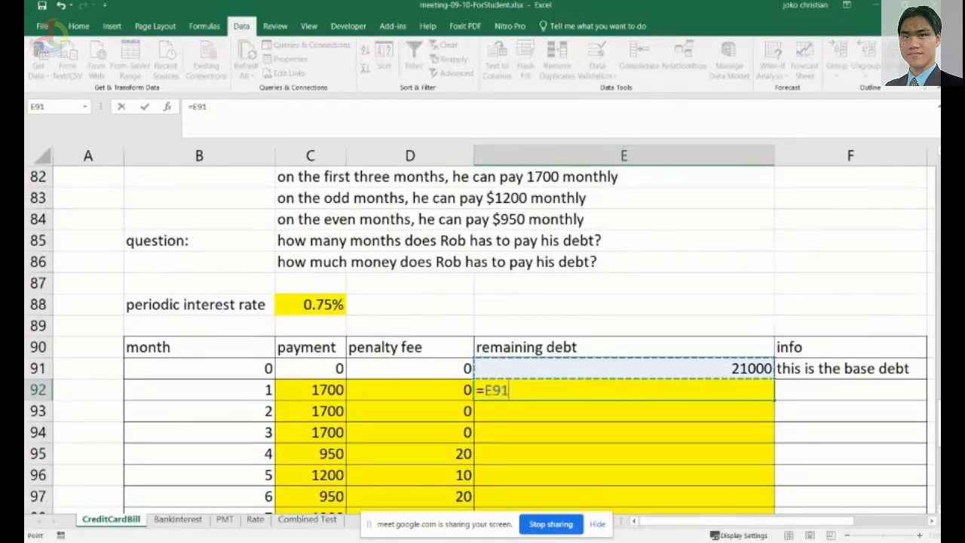
type("+(")
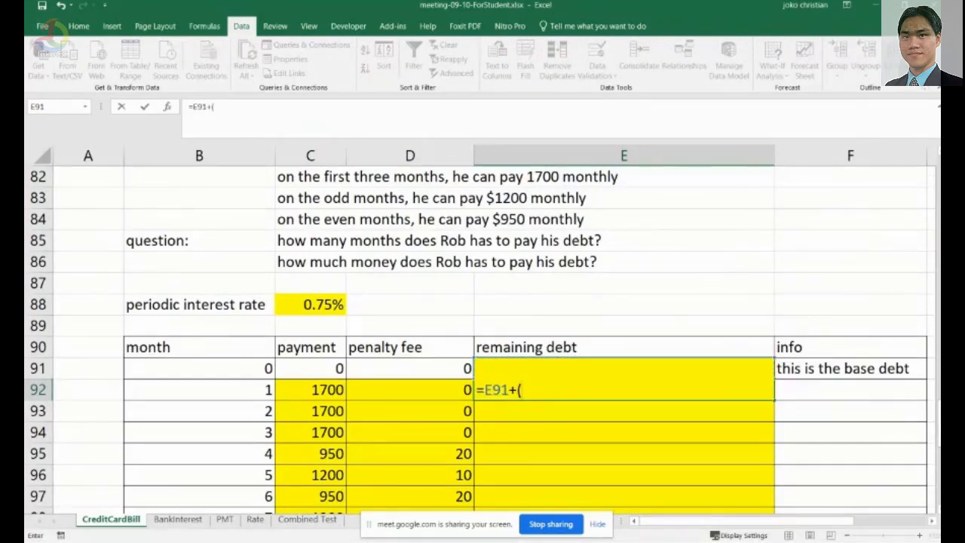
left_click(623, 368)
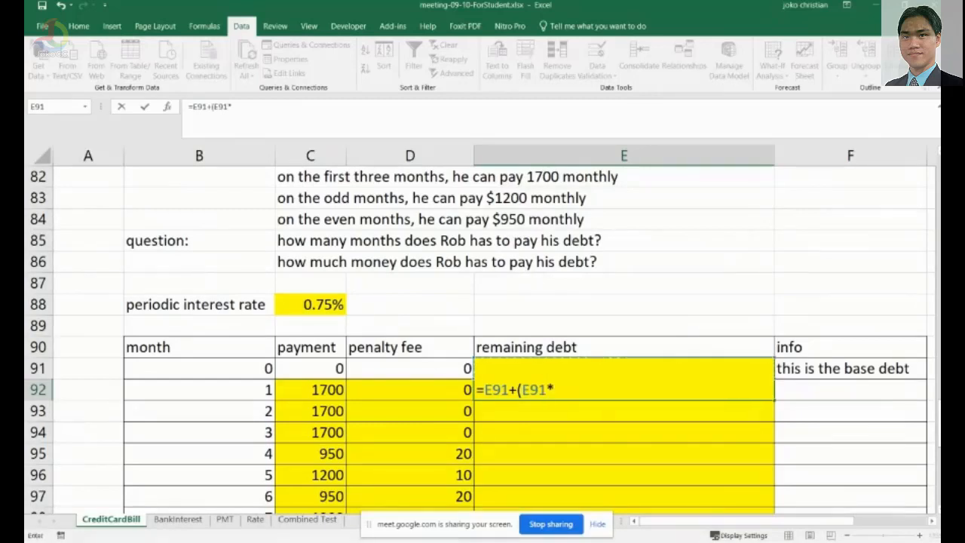
type("*")
left_click(451, 368)
key("Left")
key("Up")
key("Up")
key("Up")
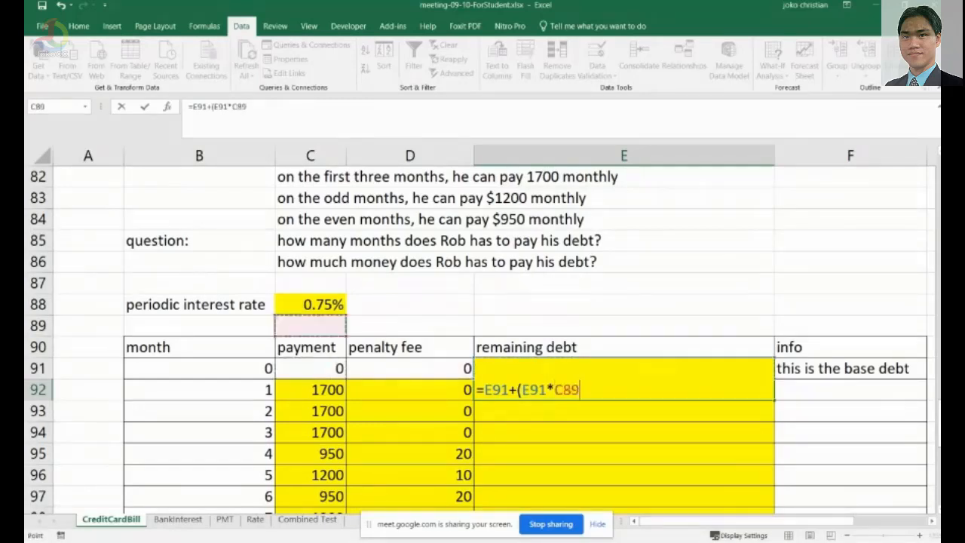
key("F4")
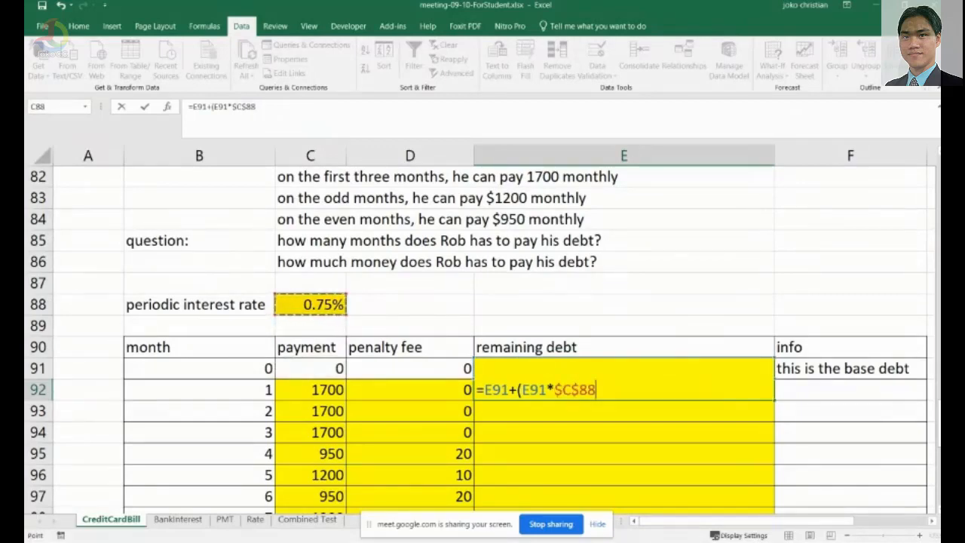
type(")-")
key("Left")
key("Left")
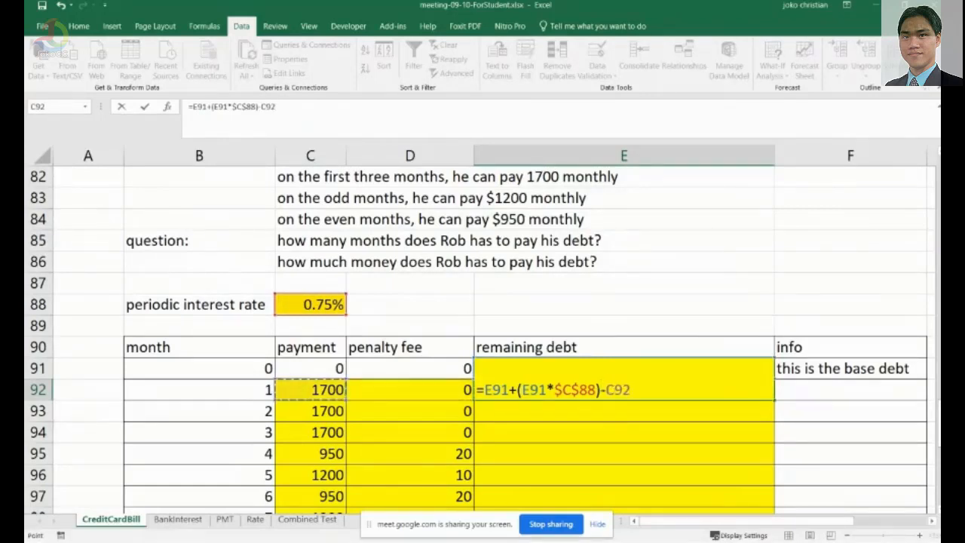
type("+")
key("Left")
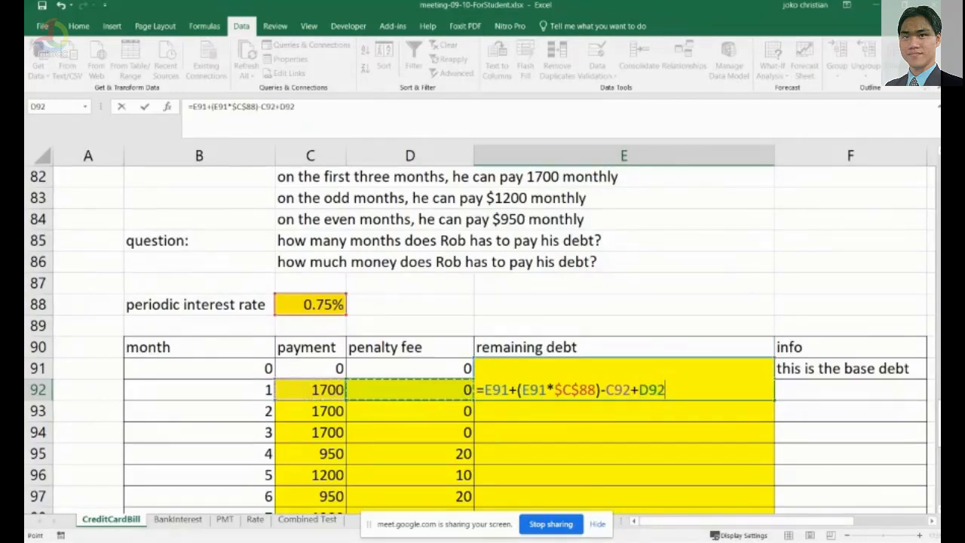
key("Return")
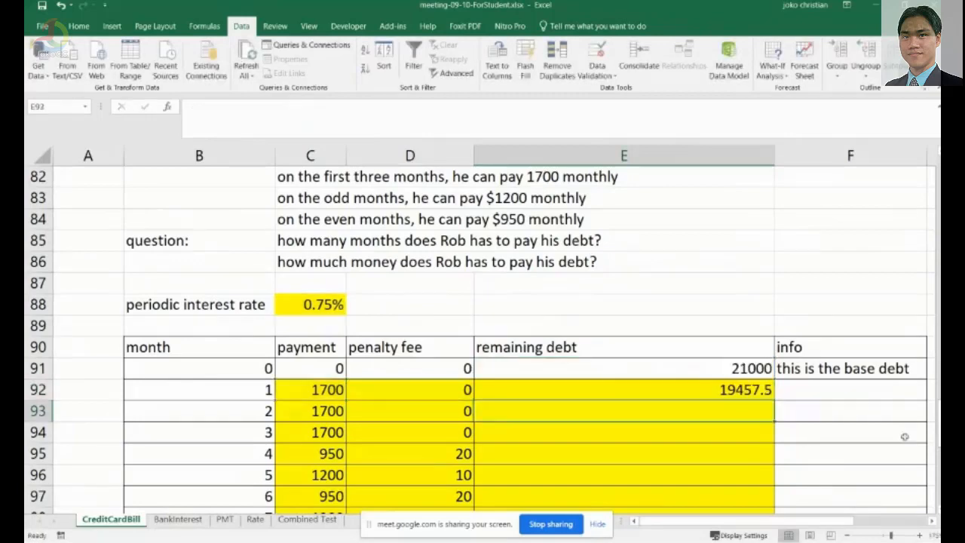
Fill the E92 remaining debt formula down through month 20 in E111.
left_click(752, 389)
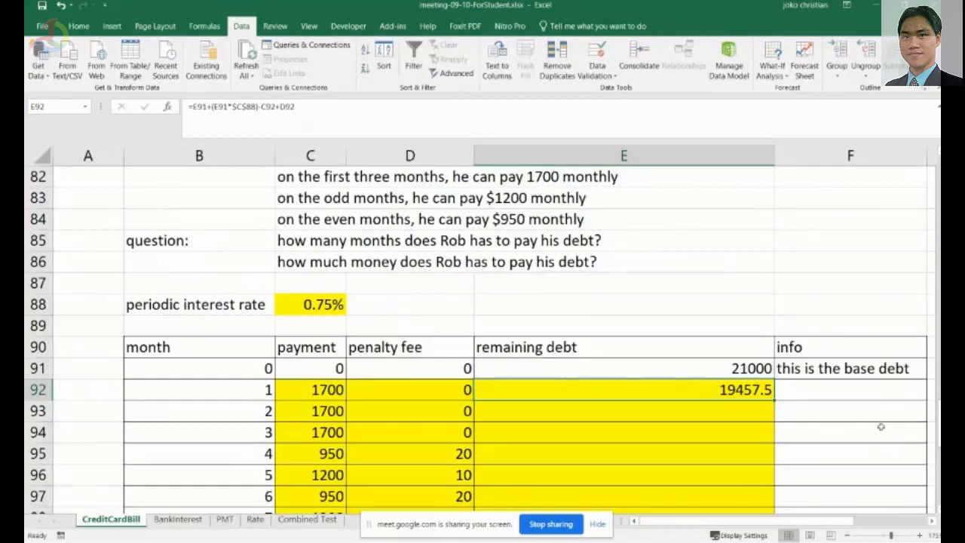
scroll(858, 423, "down", 3)
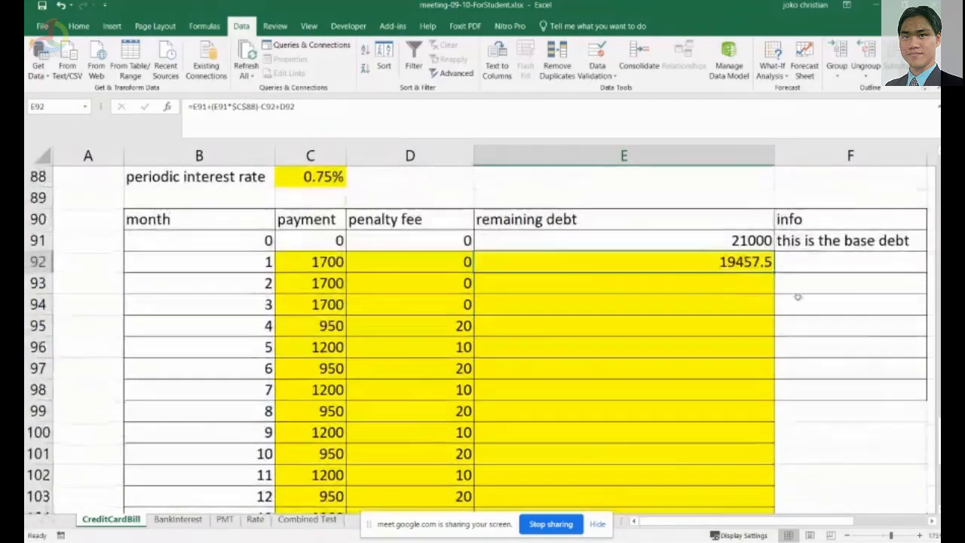
left_click_drag(775, 212, 765, 493)
left_click(839, 362)
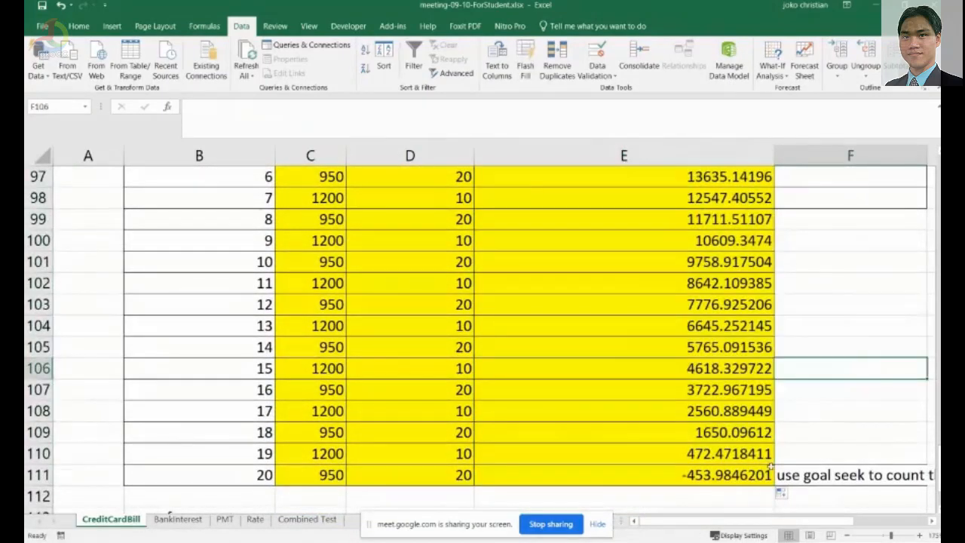
Open Goal Seek for E111 and set its target value to 0.
key("Left")
key("Down")
key("Down")
key("Down")
key("Down")
key("Down")
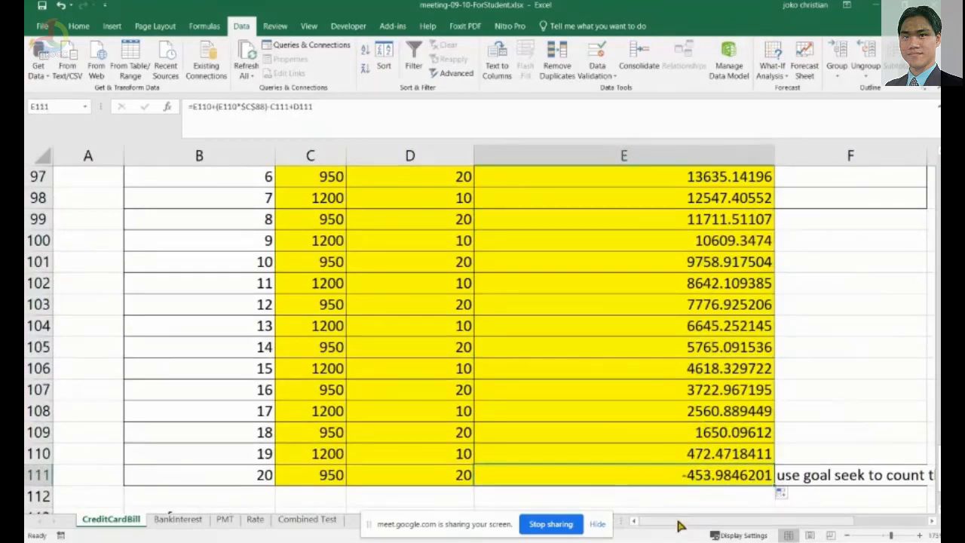
left_click_drag(681, 525, 760, 526)
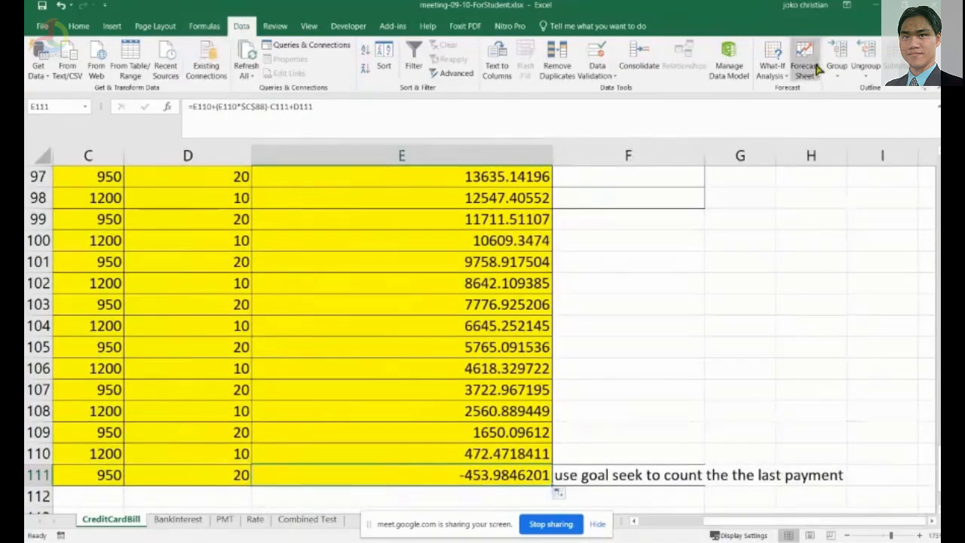
left_click(776, 74)
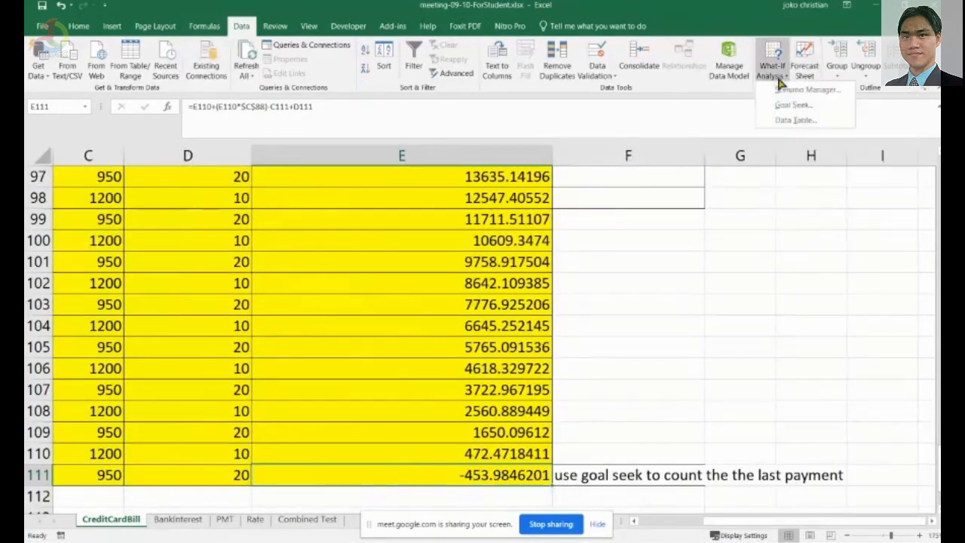
left_click(788, 105)
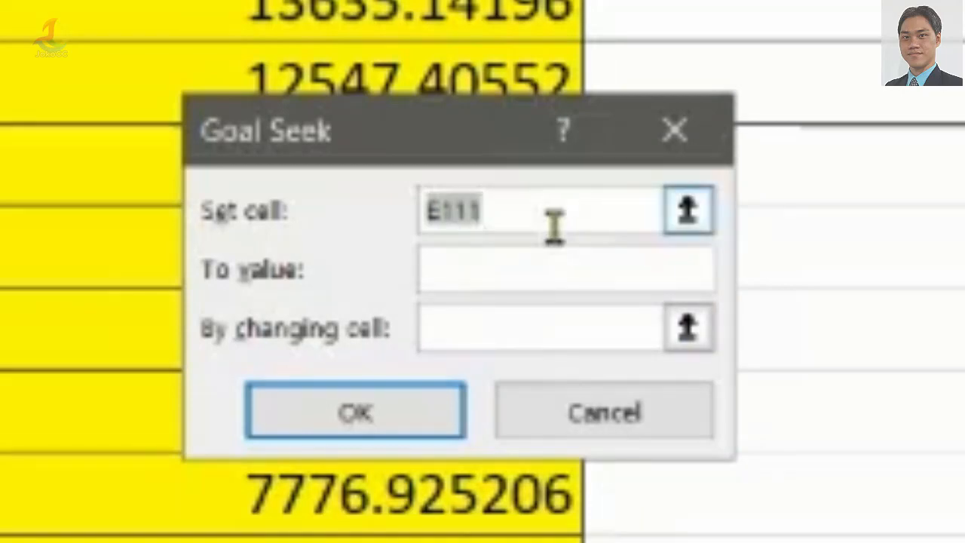
left_click(688, 210)
left_click(578, 457)
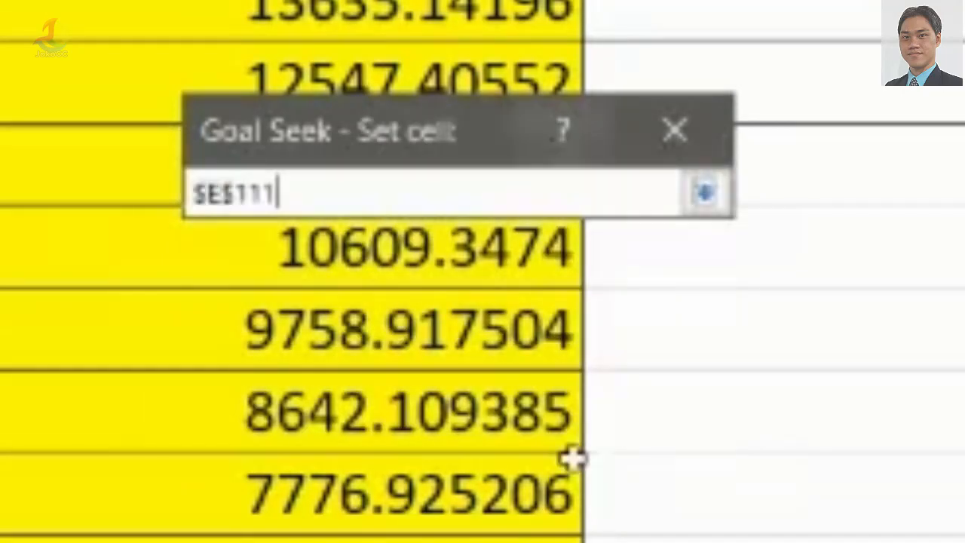
left_click(704, 195)
left_click(575, 267)
type("0")
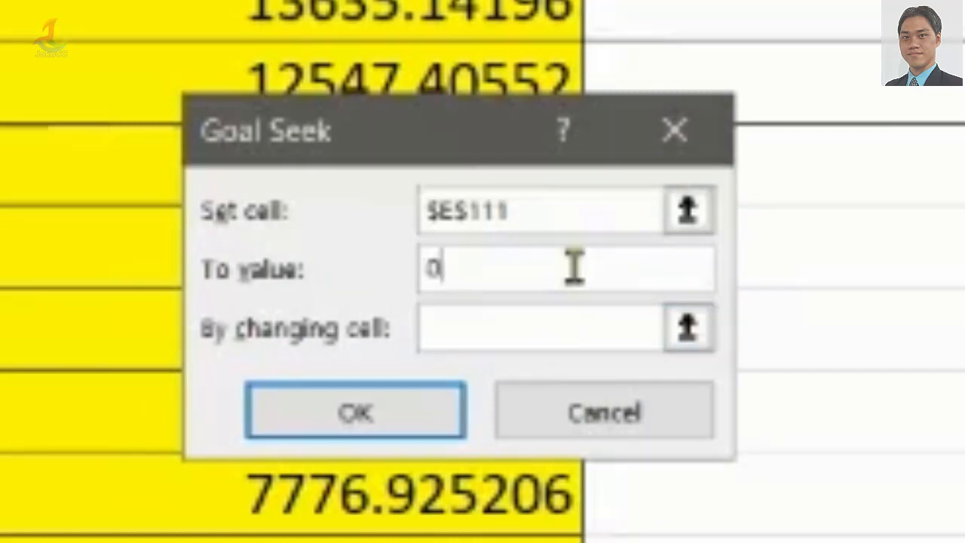
Try to run Goal Seek with C111 as the changing cell, dismissing the resulting error.
left_click(686, 328)
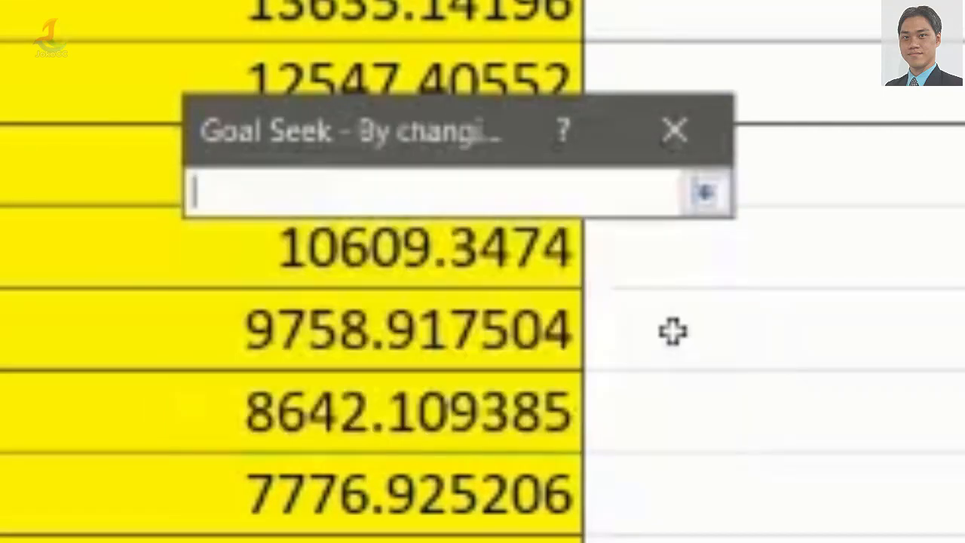
scroll(483, 271, "left", 3)
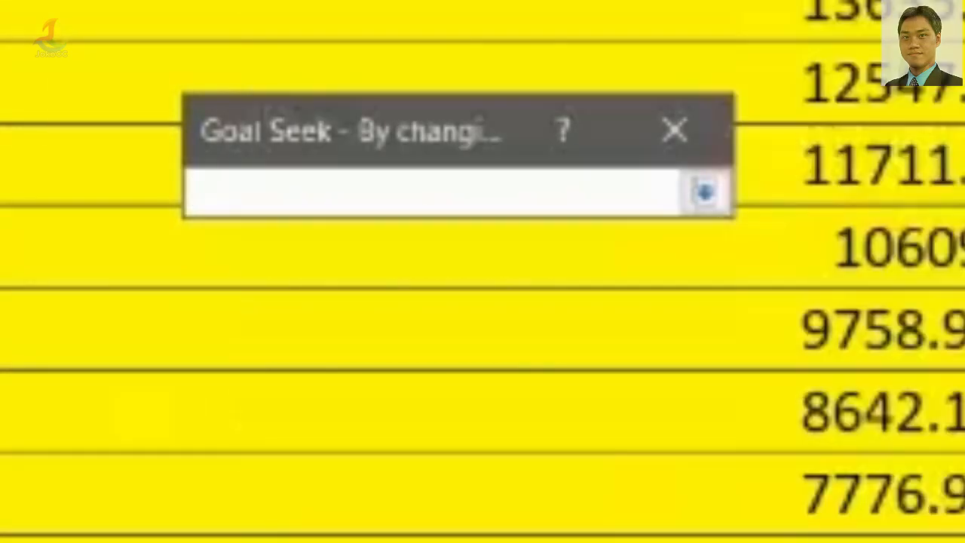
scroll(483, 271, "right", 1)
scroll(482, 271, "left", 1)
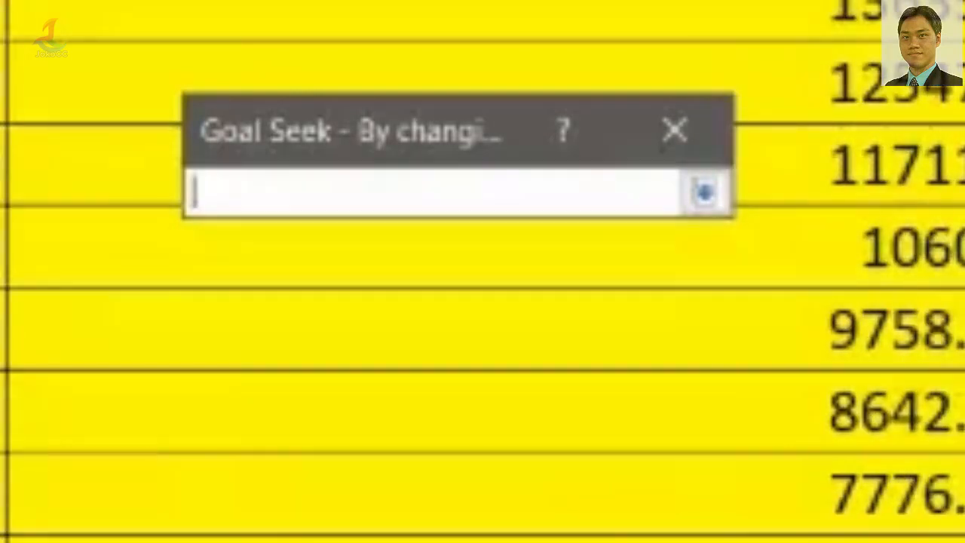
left_click(958, 249)
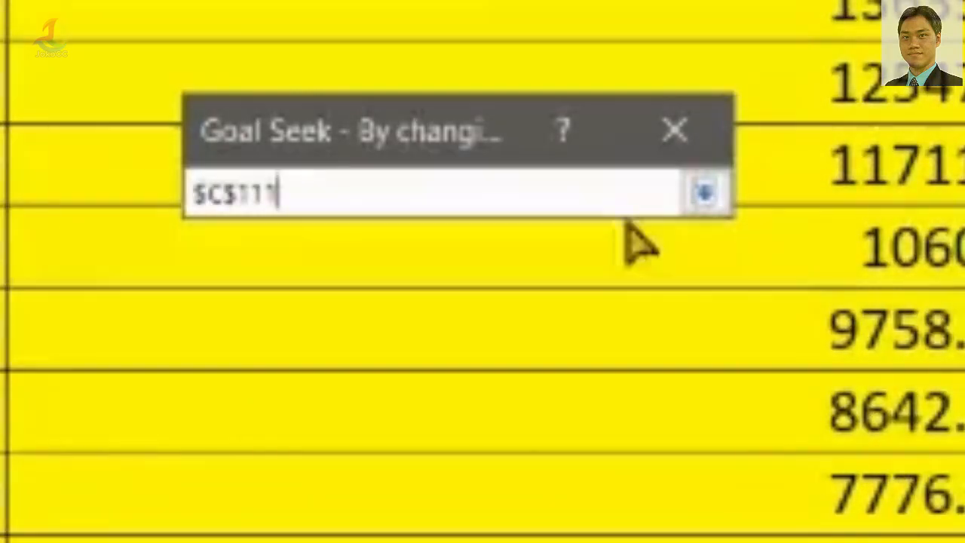
left_click(705, 192)
left_click(368, 425)
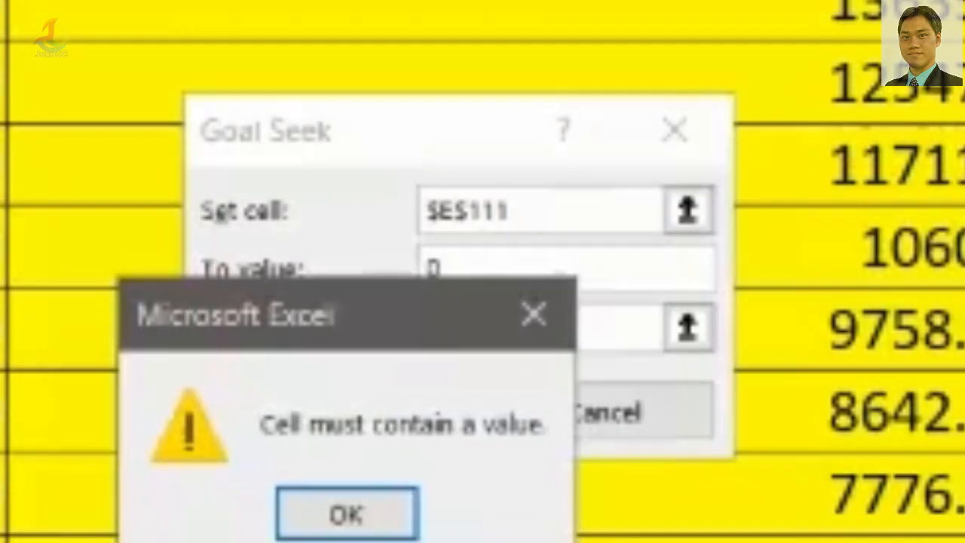
left_click(346, 516)
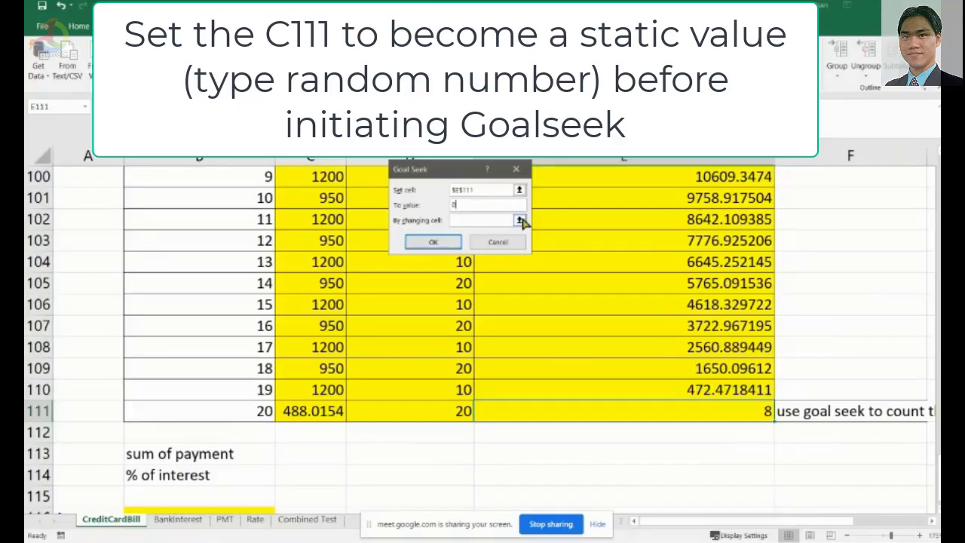
Reselect C111 as the changing cell and run Goal Seek to bring E111 to 0.
left_click(519, 221)
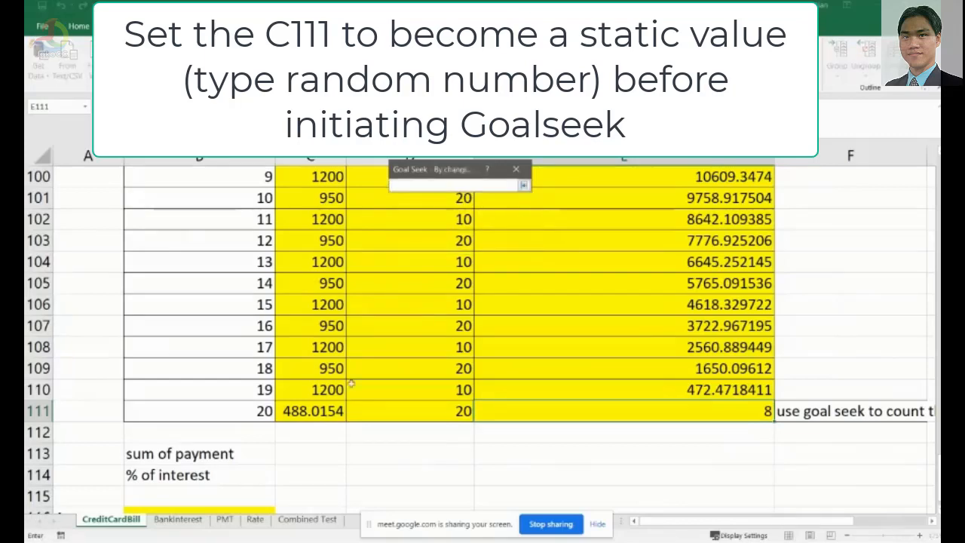
left_click(298, 412)
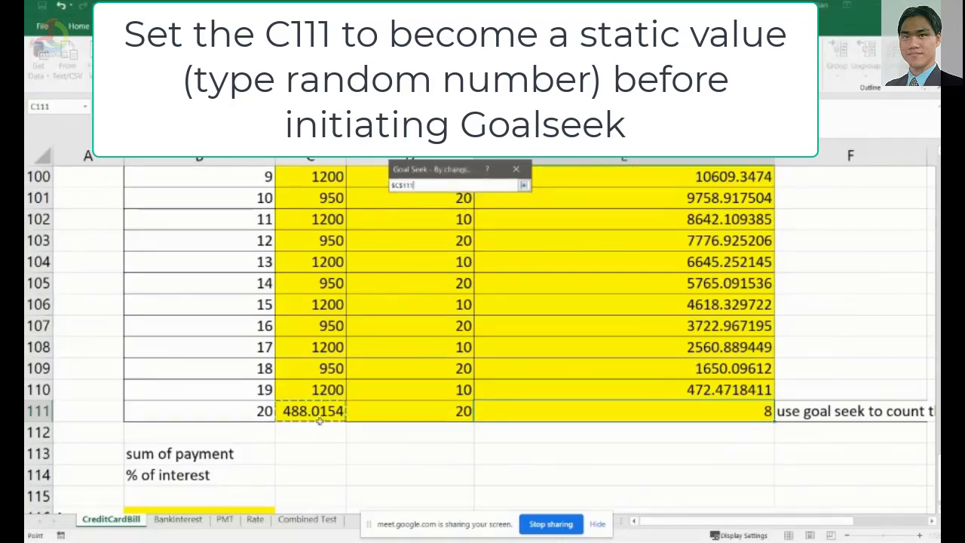
key("ctrl")
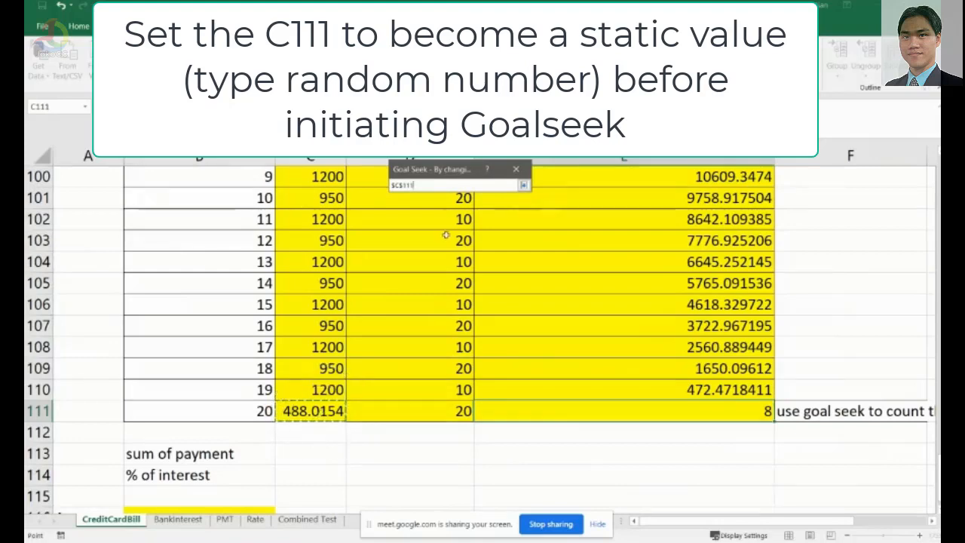
left_click(523, 185)
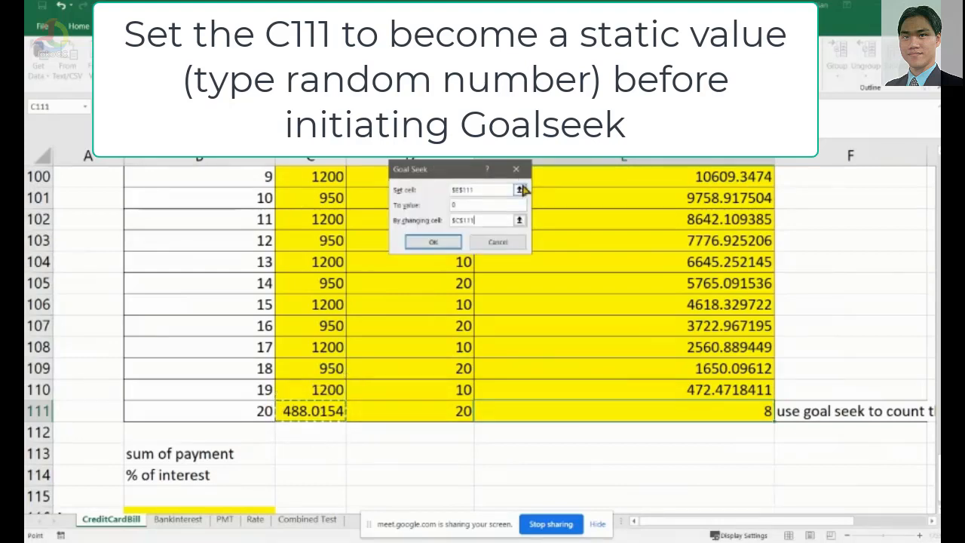
left_click(443, 246)
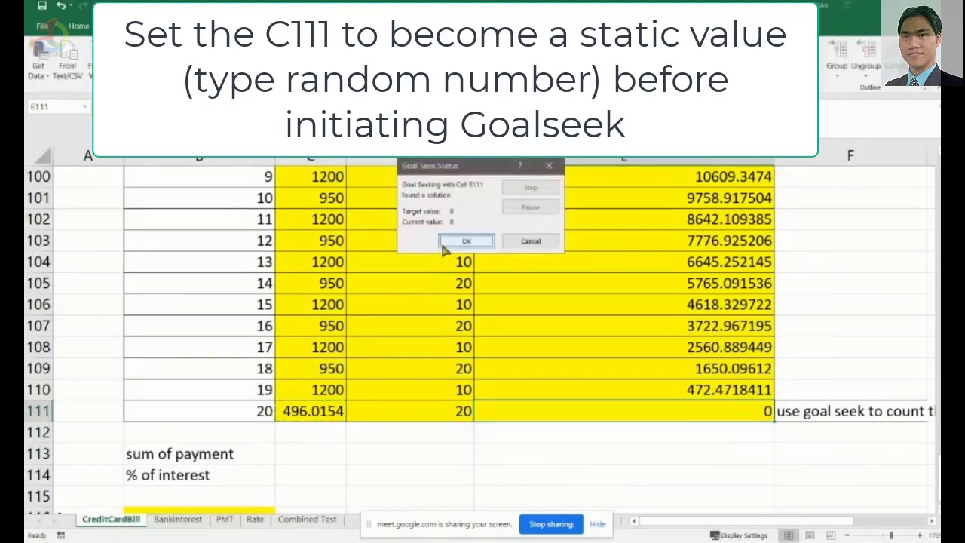
Accept the Goal Seek solution and check the final payment and remaining debt cells for month 20.
left_click(483, 243)
left_click(528, 474)
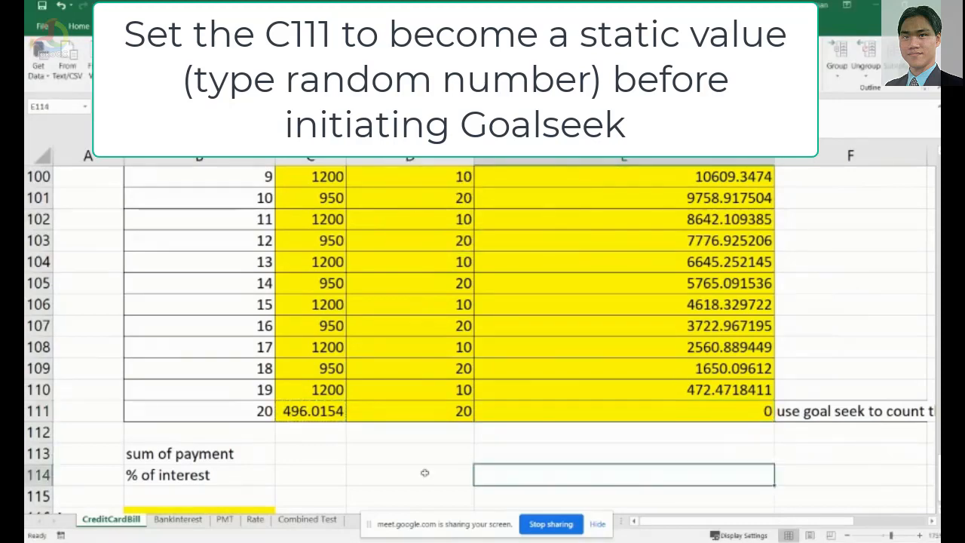
left_click(306, 415)
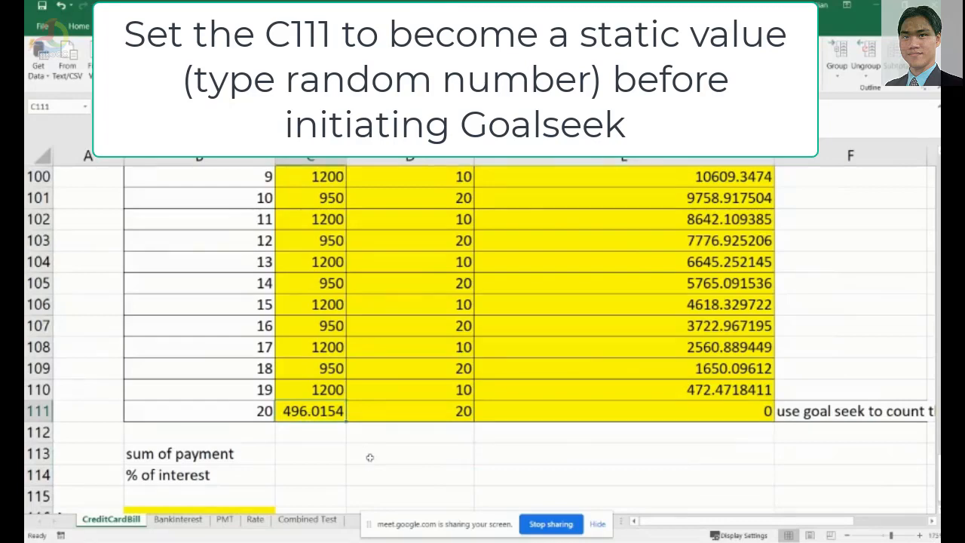
left_click(661, 411)
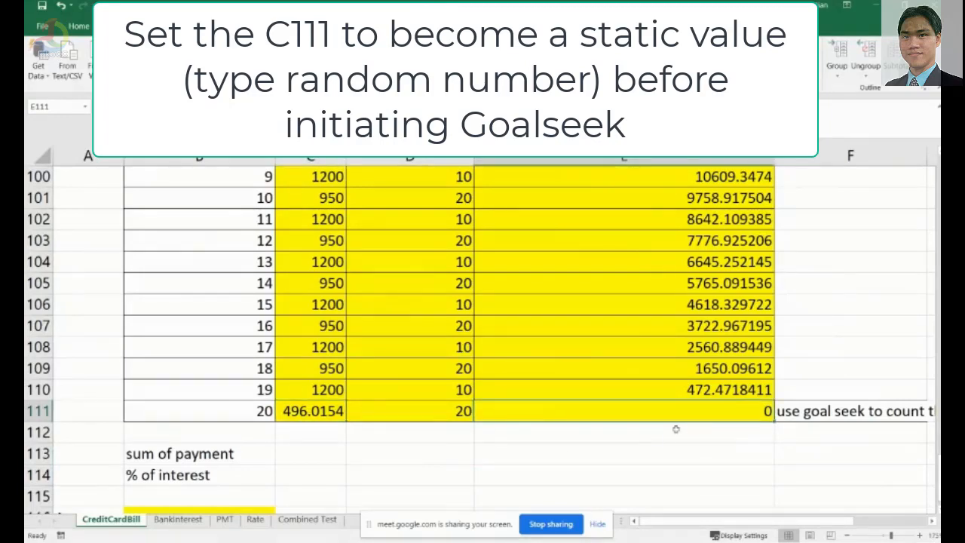
Enter a formula in C113 summing the payments from C91 to C111 as the sum of payment.
left_click(299, 453)
type("=")
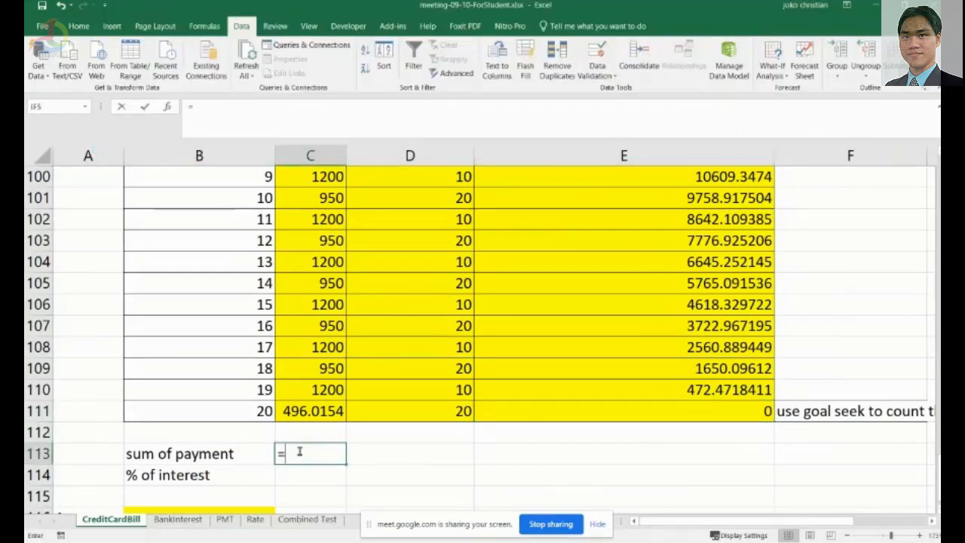
type("sum(")
left_click(295, 411)
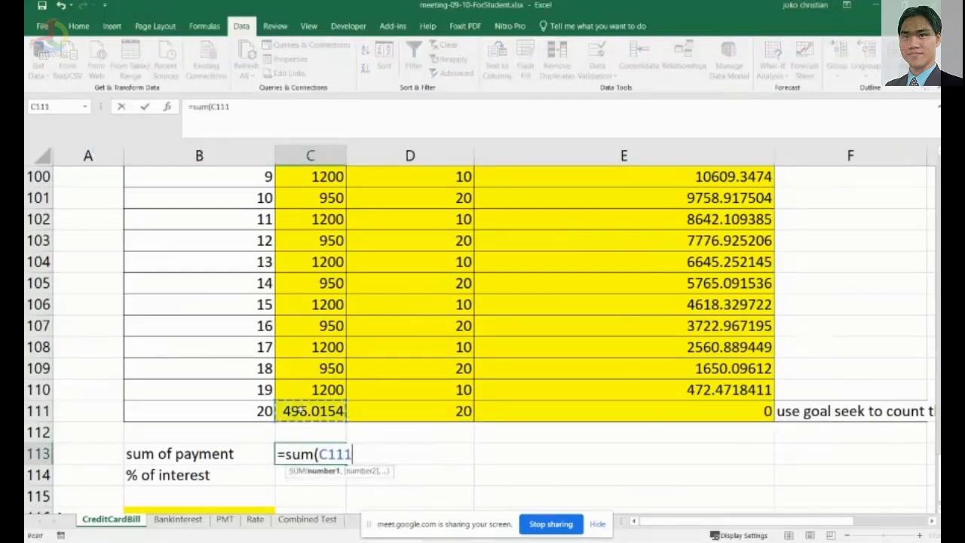
scroll(343, 309, "up", 3)
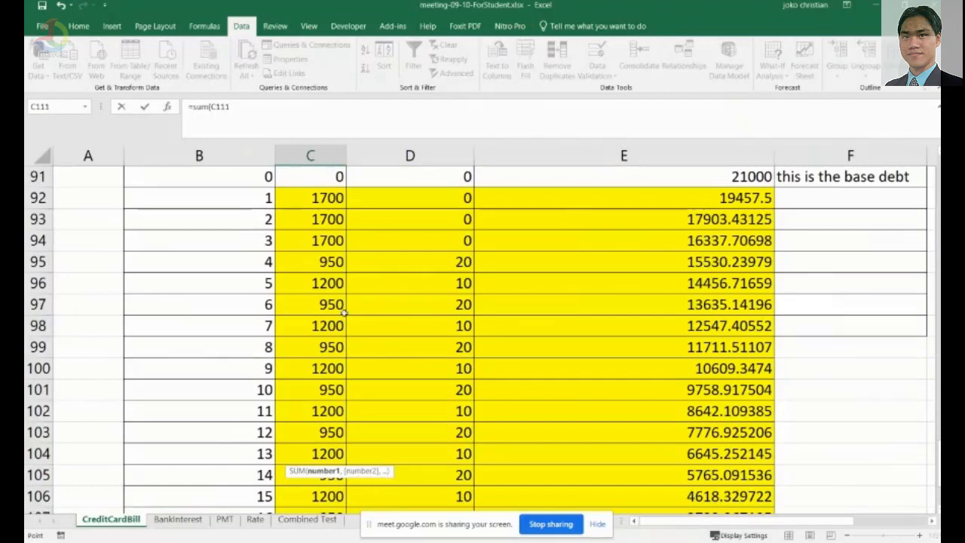
scroll(344, 309, "up", 2)
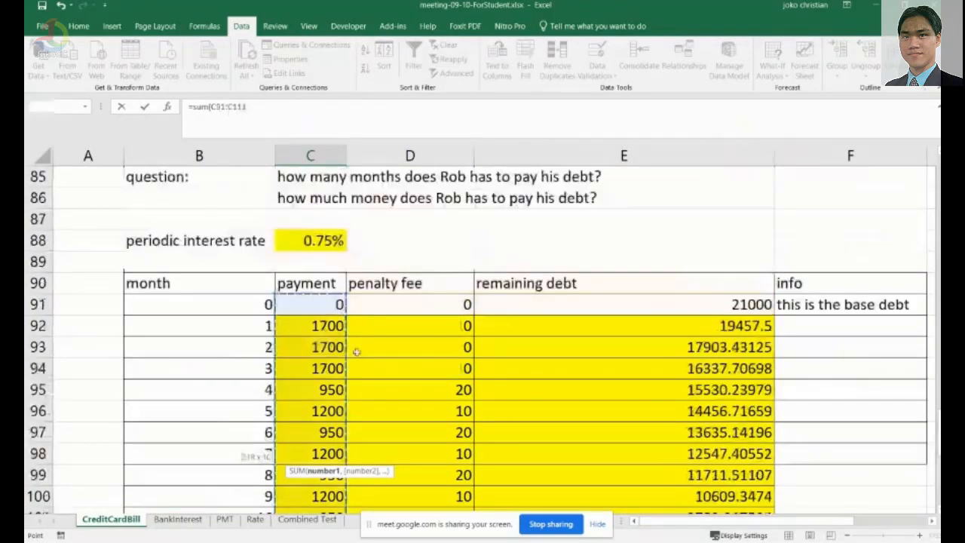
scroll(357, 351, "down", 6)
type(")")
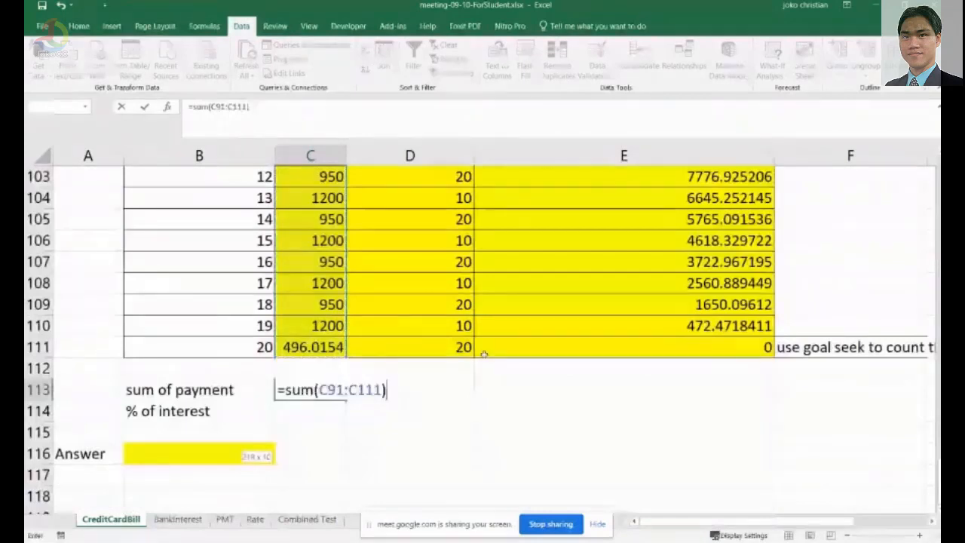
key("Return")
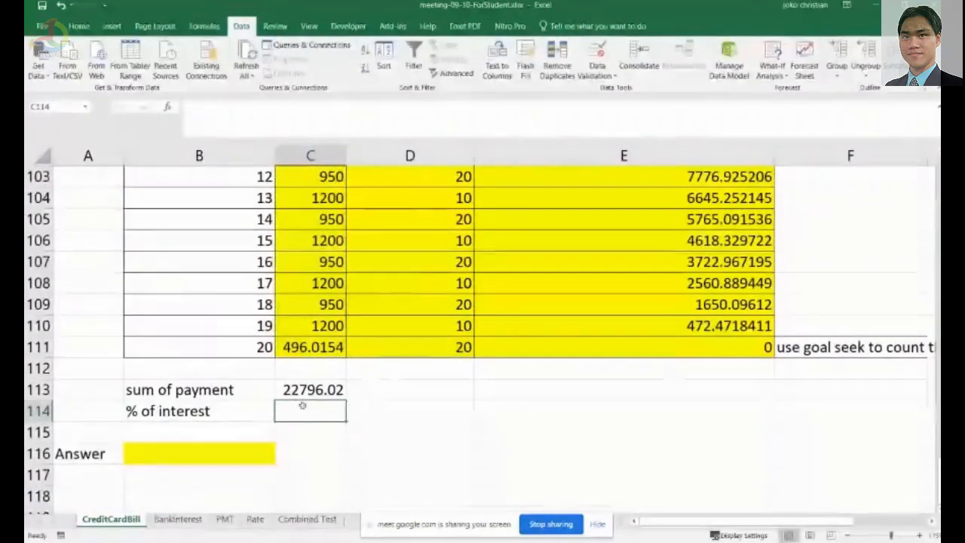
Enter the % of interest formula =(C113-E91)/E91 in C114.
type("=")
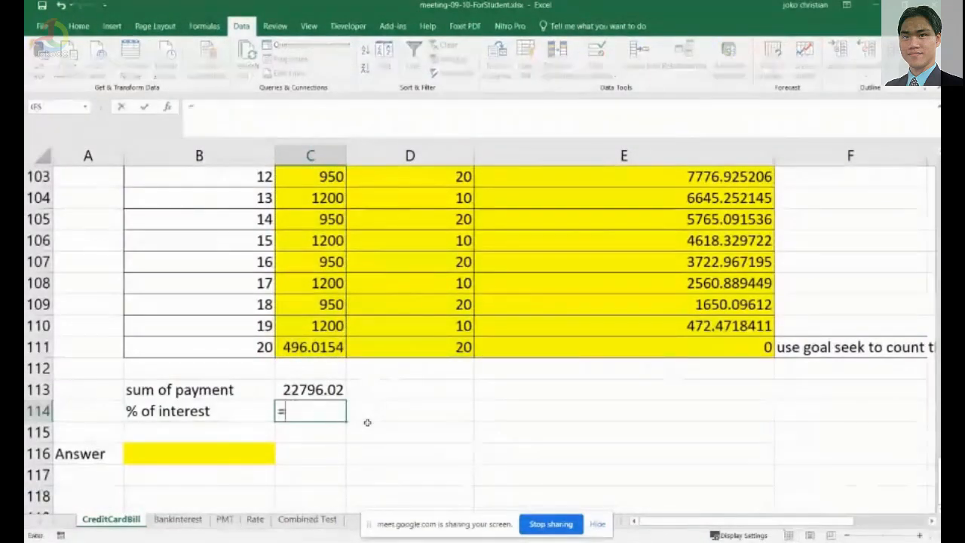
key("Up")
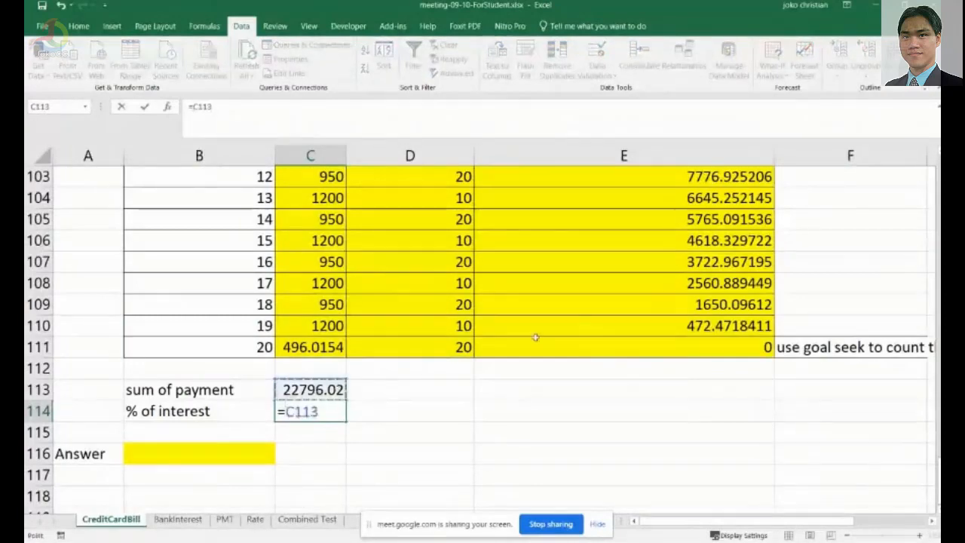
key("BackSpace")
key("BackSpace")
key("BackSpace")
key("BackSpace")
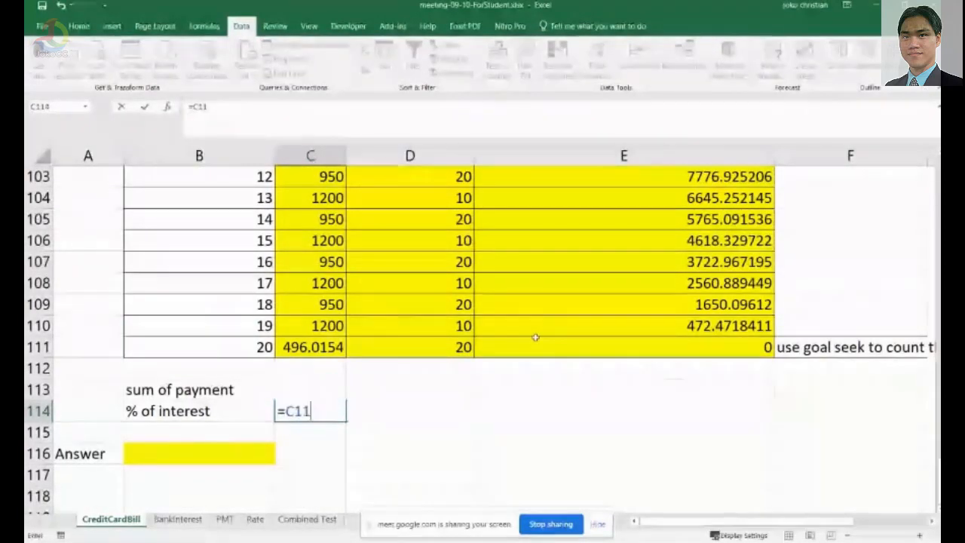
type("(")
left_click(332, 393)
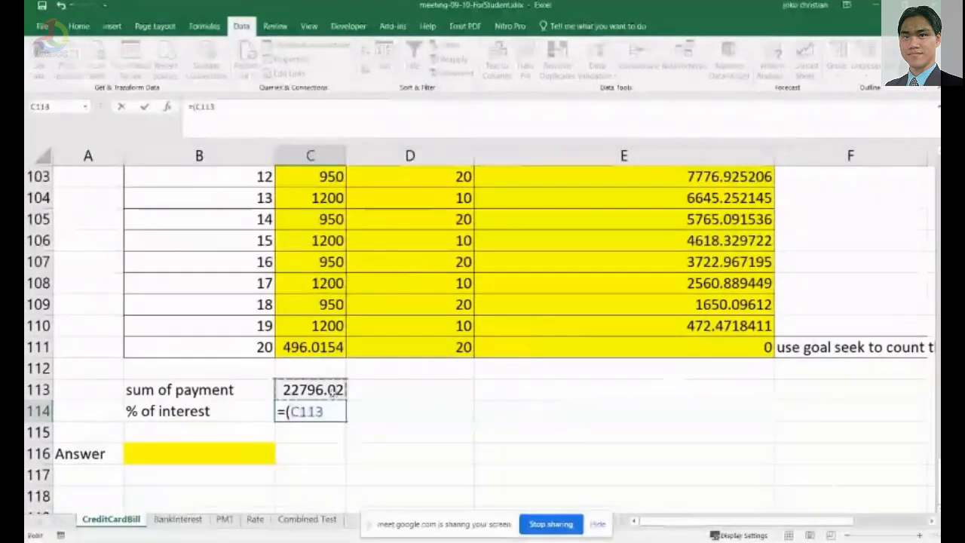
type("-")
scroll(689, 394, "up", 7)
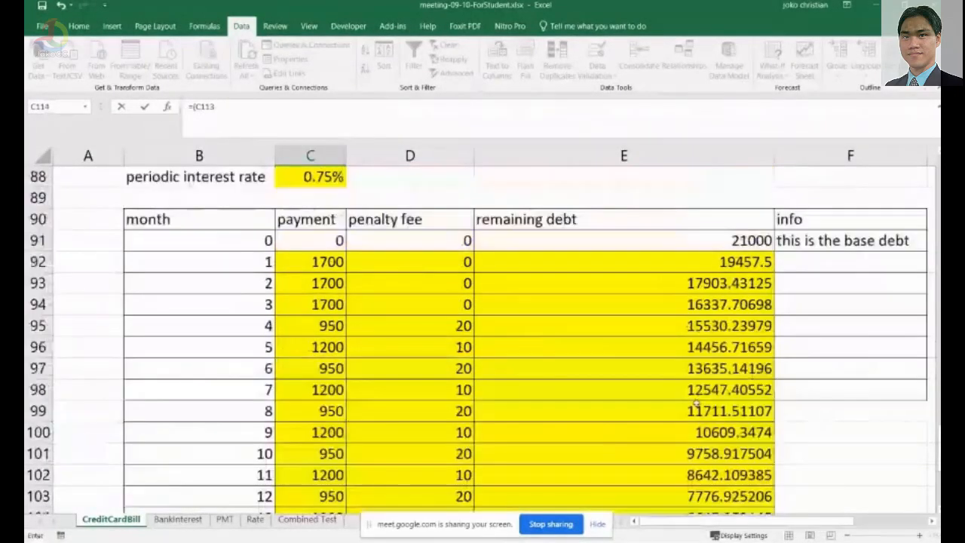
left_click(688, 370)
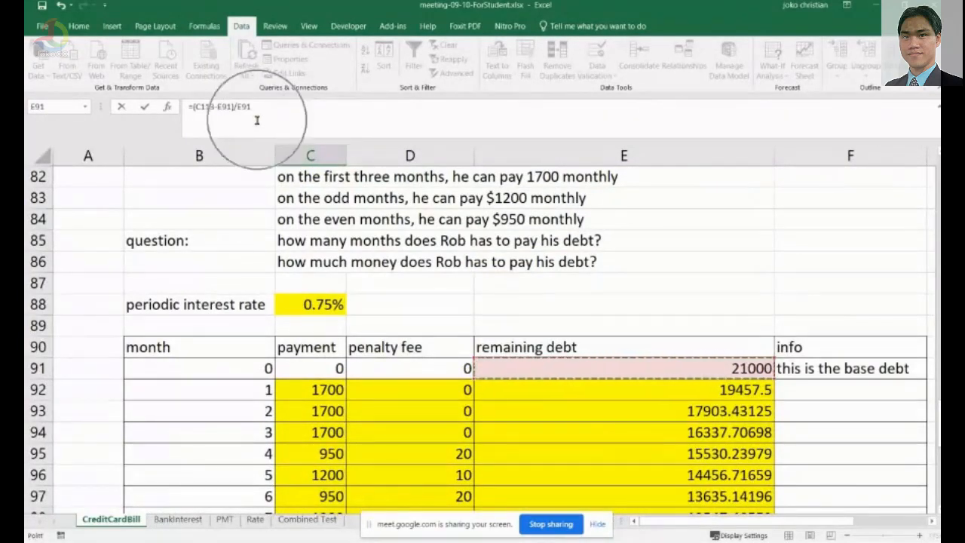
scroll(393, 348, "down", 7)
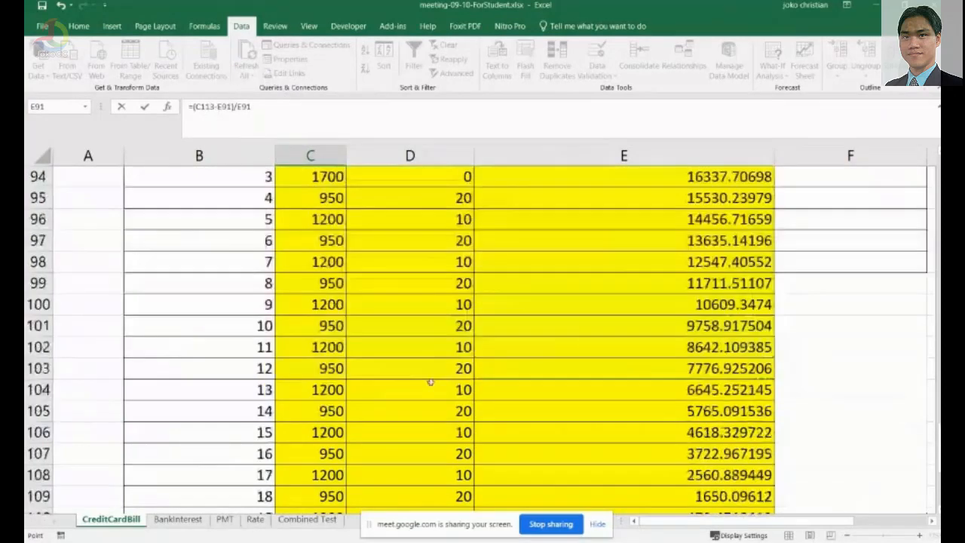
key("Return")
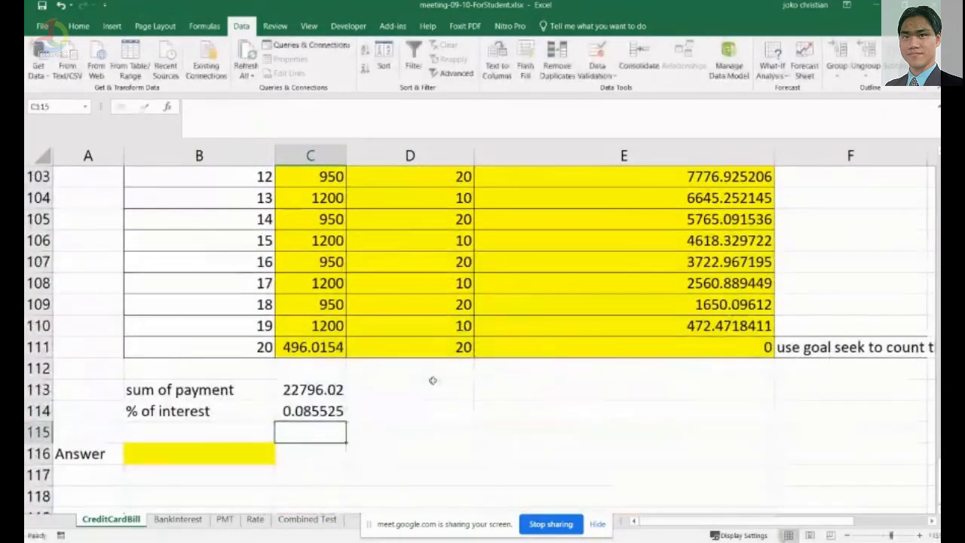
Format C114 as a percentage with 2 decimal places.
key("Up")
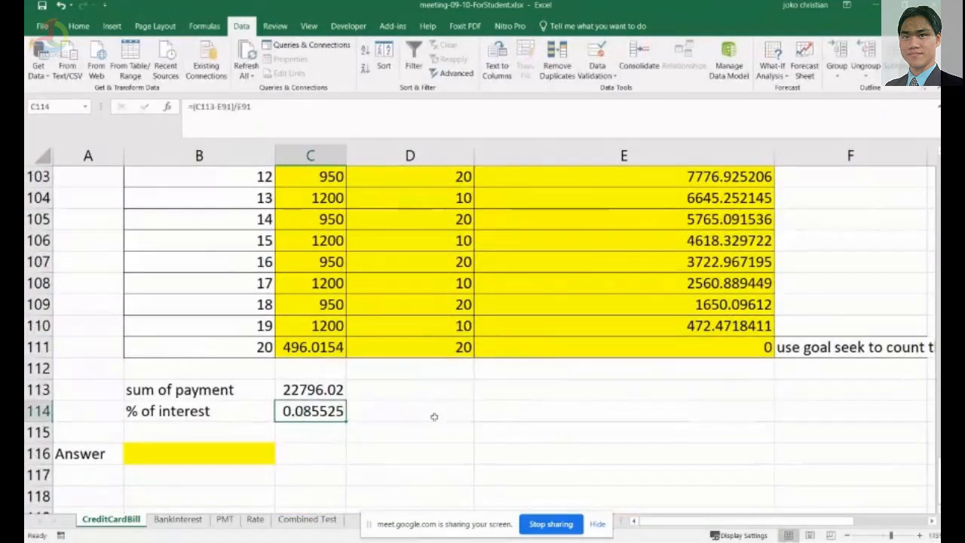
right_click(332, 411)
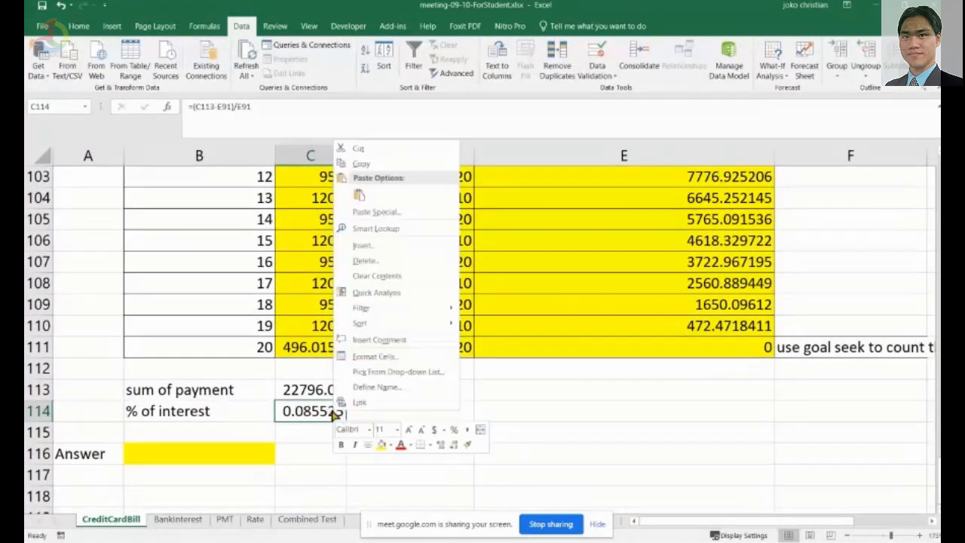
left_click(417, 359)
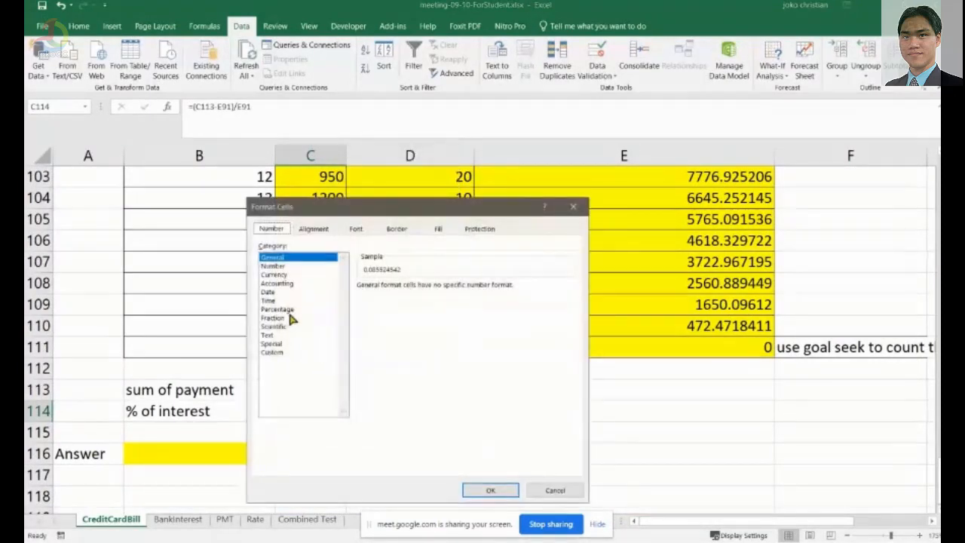
left_click(286, 310)
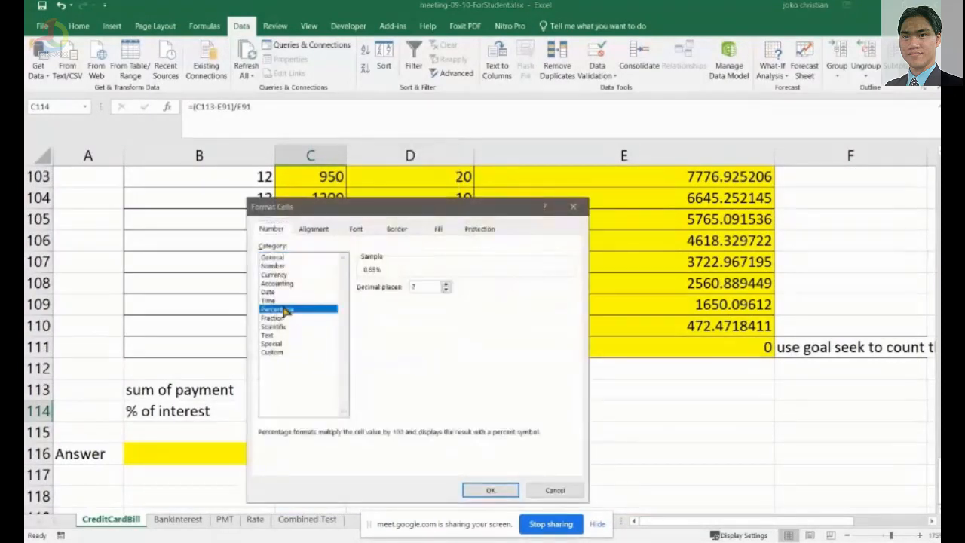
left_click(499, 489)
Begin writing the answer in the yellow B116 cell as 'Rob neets to'.
left_click(355, 451)
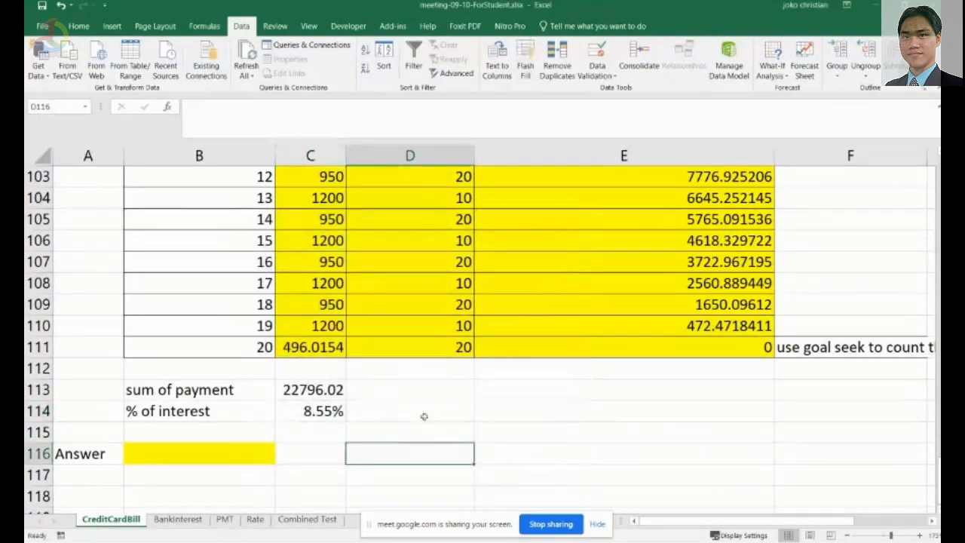
scroll(410, 427, "down", 2)
scroll(358, 437, "up", 2)
left_click(227, 453)
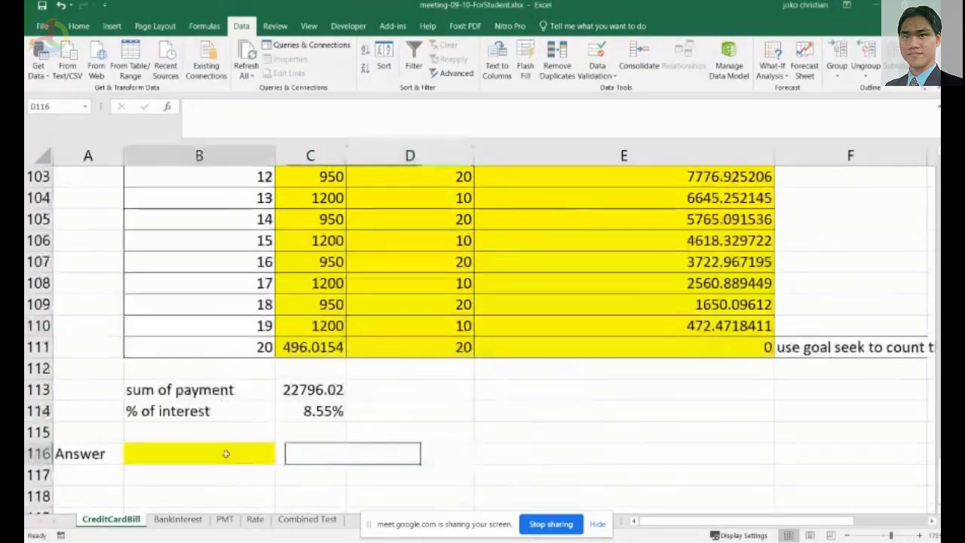
scroll(425, 454, "up", 11)
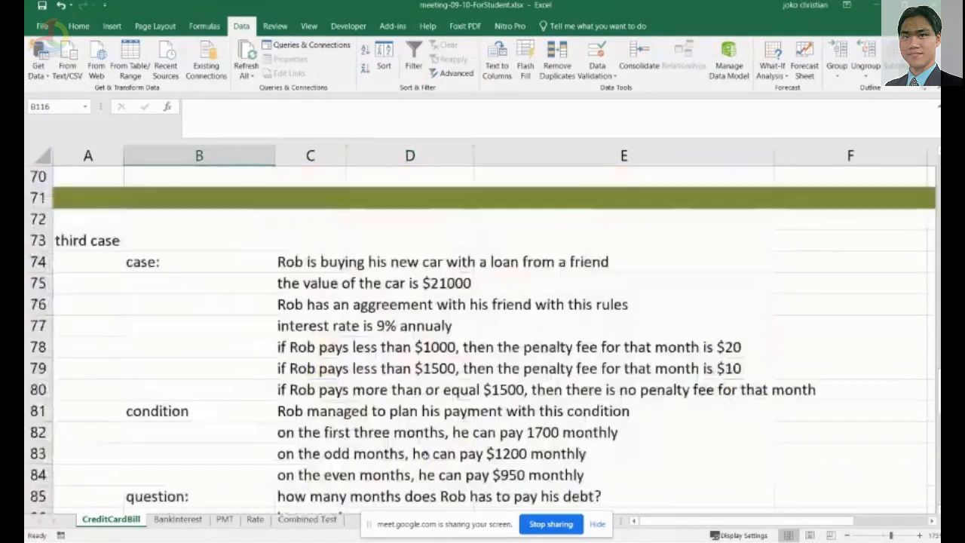
scroll(429, 455, "down", 12)
type("Rob")
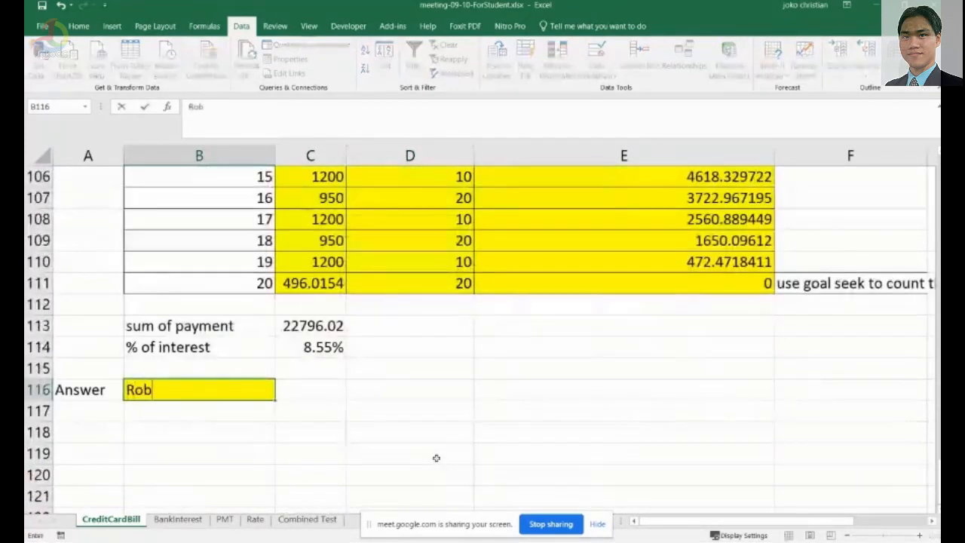
type(" neets ")
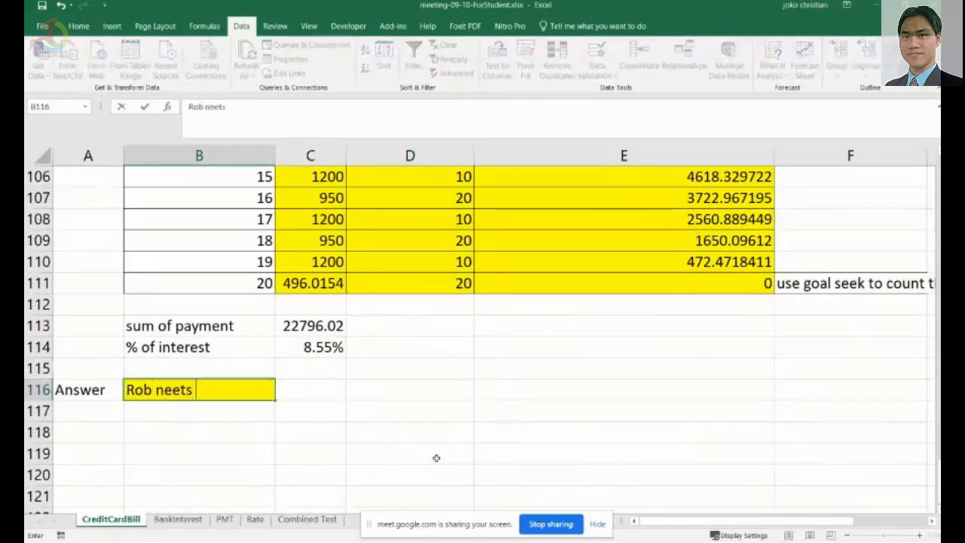
type("to")
Correct the answer's spelling to 'Rob needs to'.
scroll(528, 332, "up", 3)
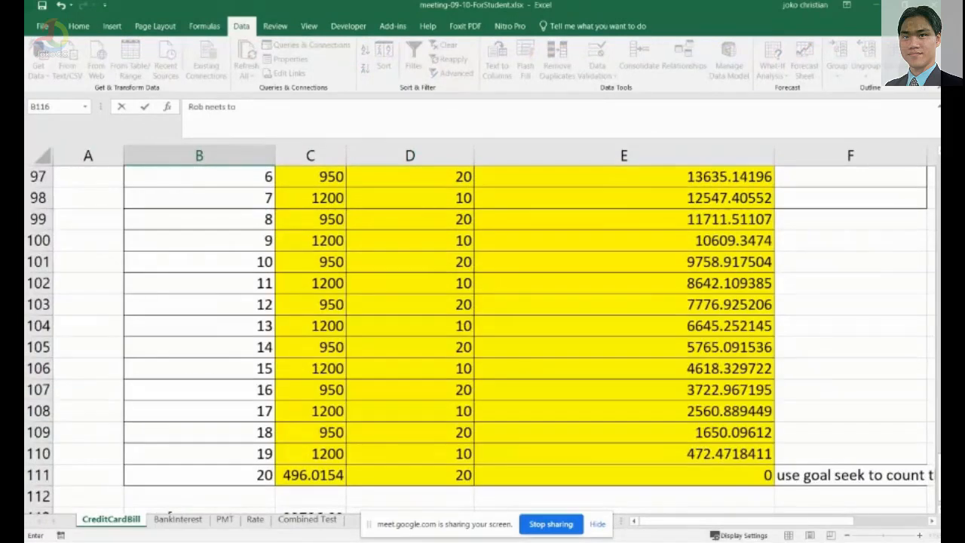
scroll(528, 332, "up", 1)
scroll(483, 332, "up", 2)
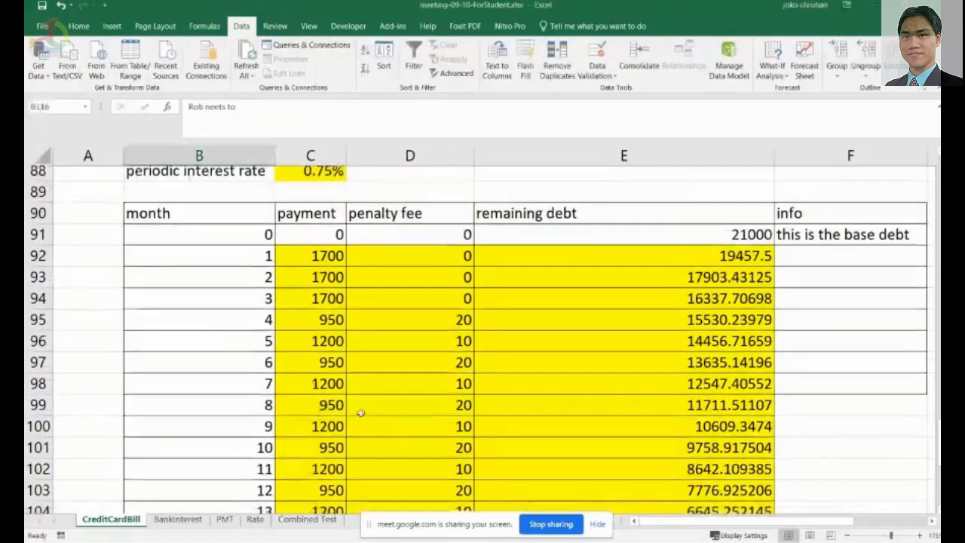
scroll(365, 402, "down", 9)
scroll(284, 403, "up", 2)
double_click(187, 332)
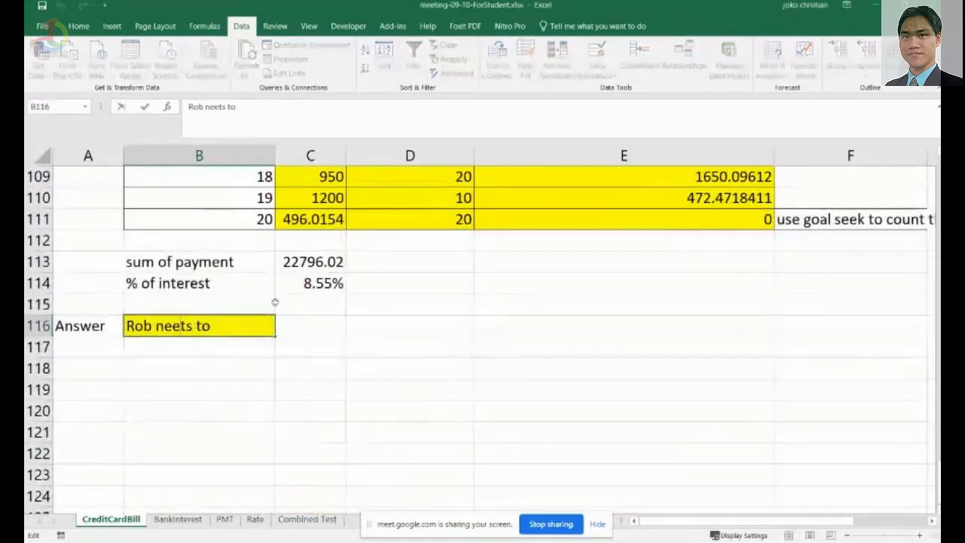
key("BackSpace")
type("d")
key("End")
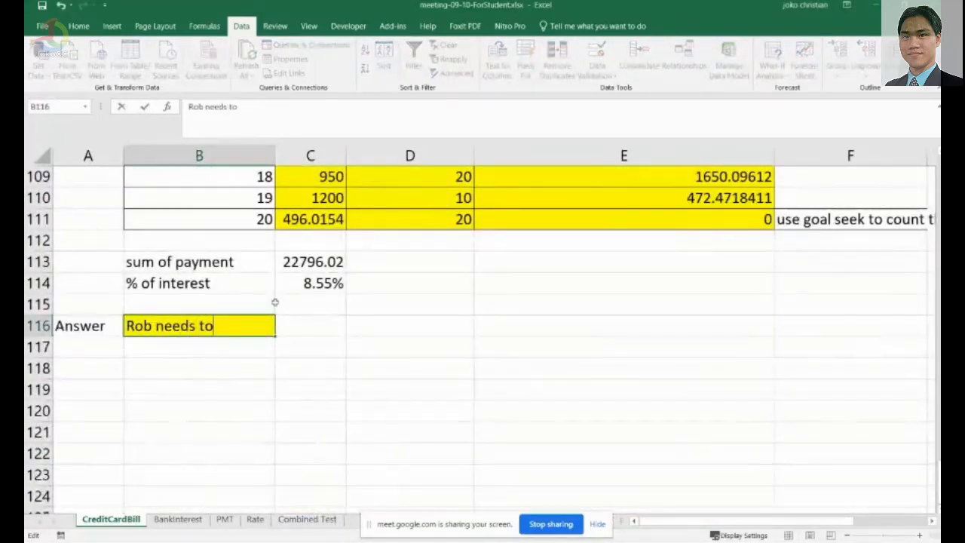
Complete the answer in B116 as 'Rob needs to pay 22796.02 dollars in 20 months'.
type("pay")
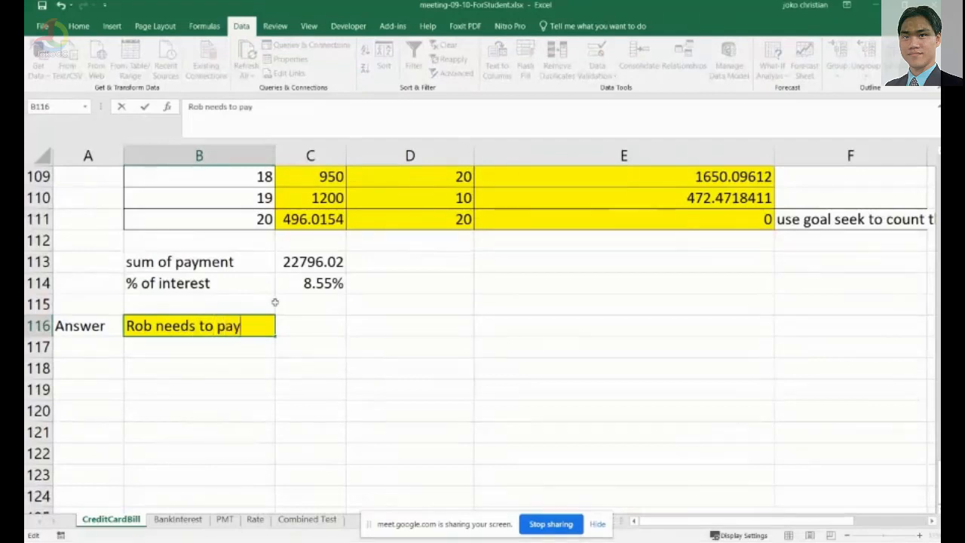
type(" 2279")
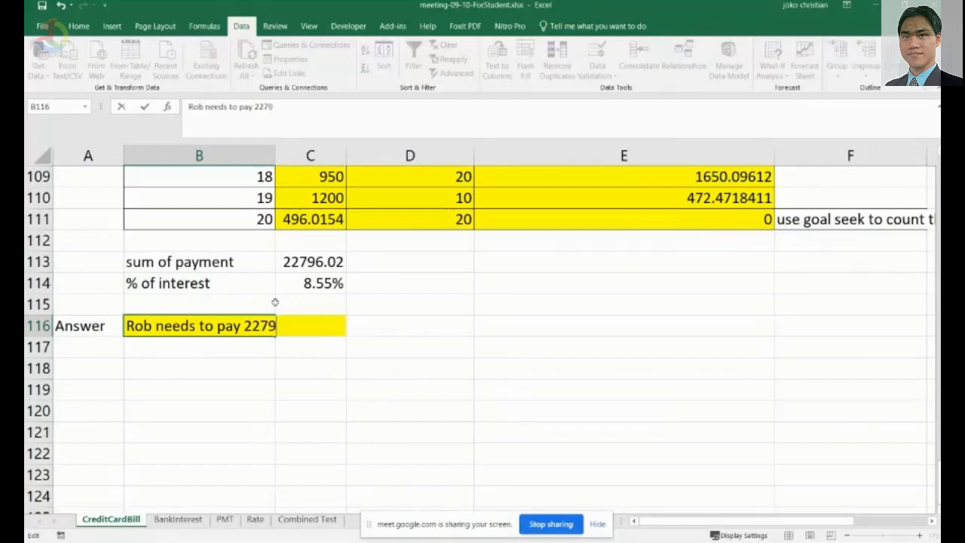
type("6.02")
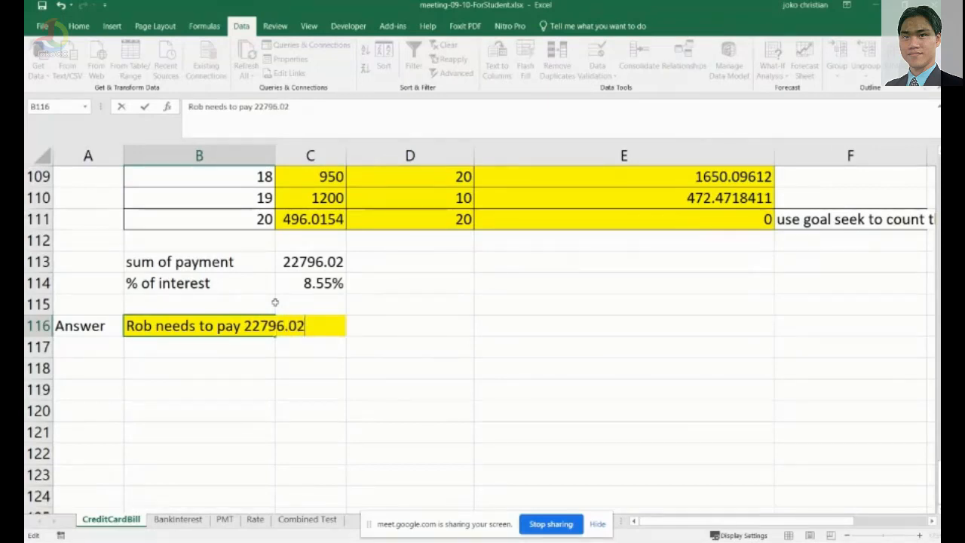
type(" dollars ")
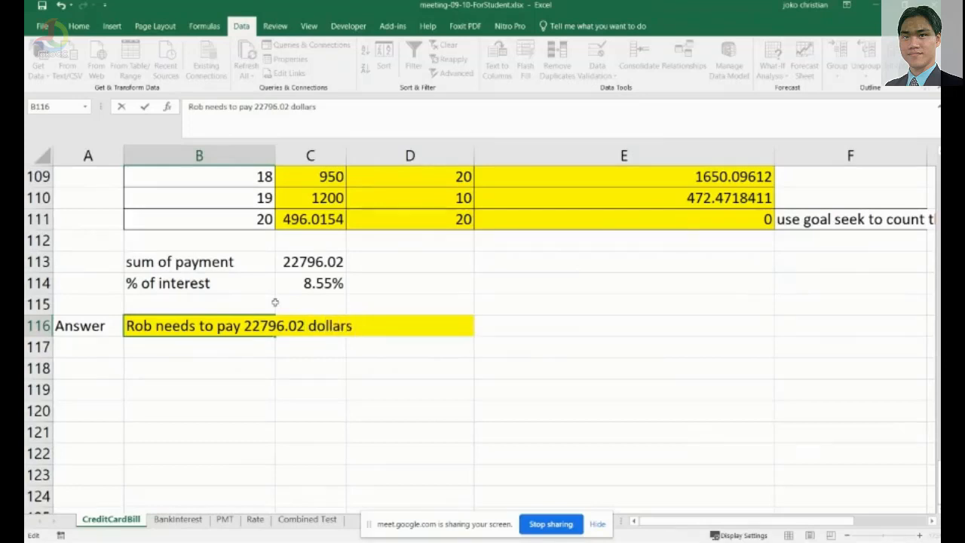
type("in 20 no")
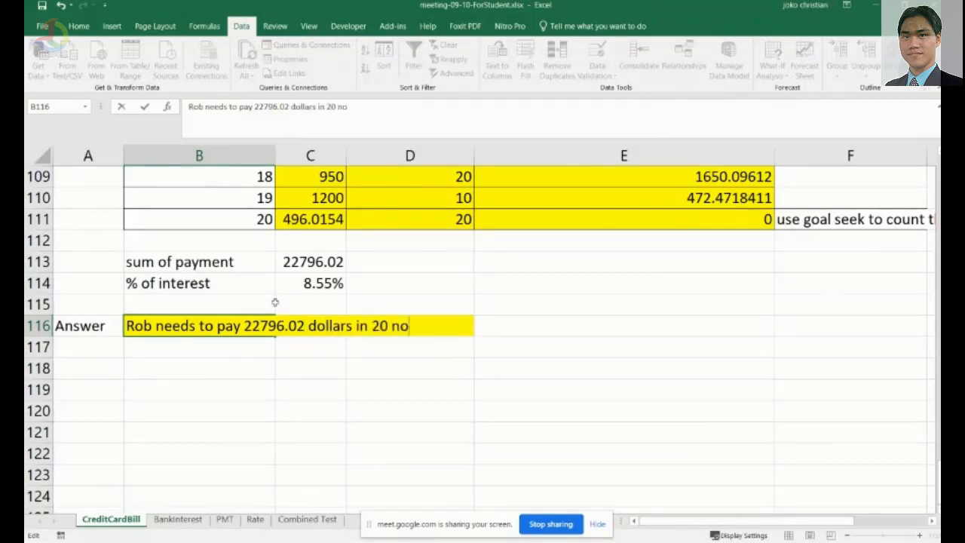
key("BackSpace")
key("BackSpace")
type("months")
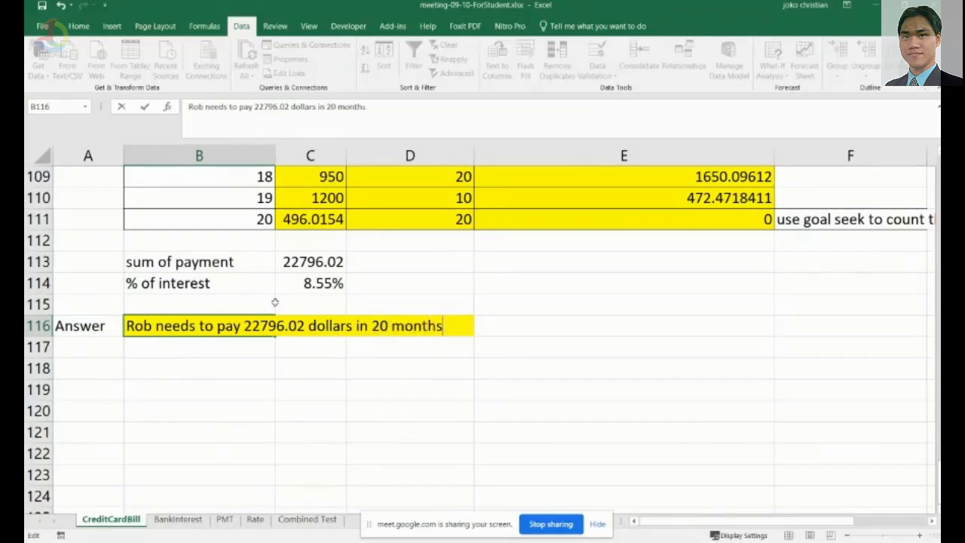
key("ctrl+Return")
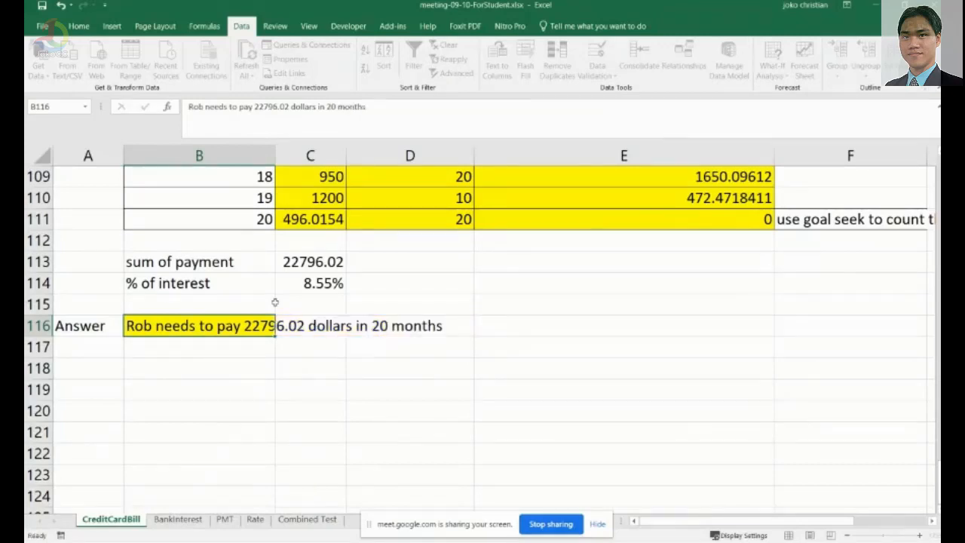
key("Return")
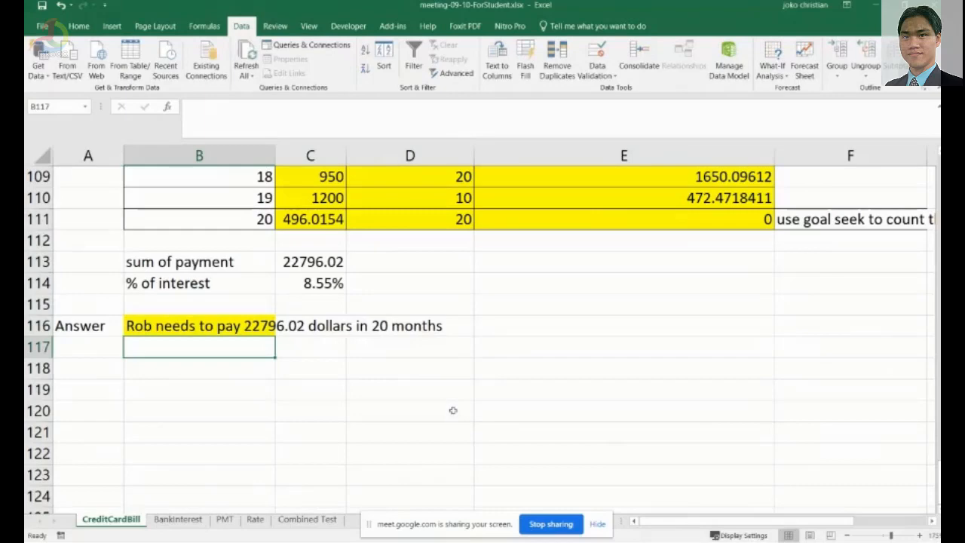
Switch to the BankInterest sheet and read through Billy's case description and the interest cell.
key("ctrl+Page_Down")
scroll(371, 372, "up", 15)
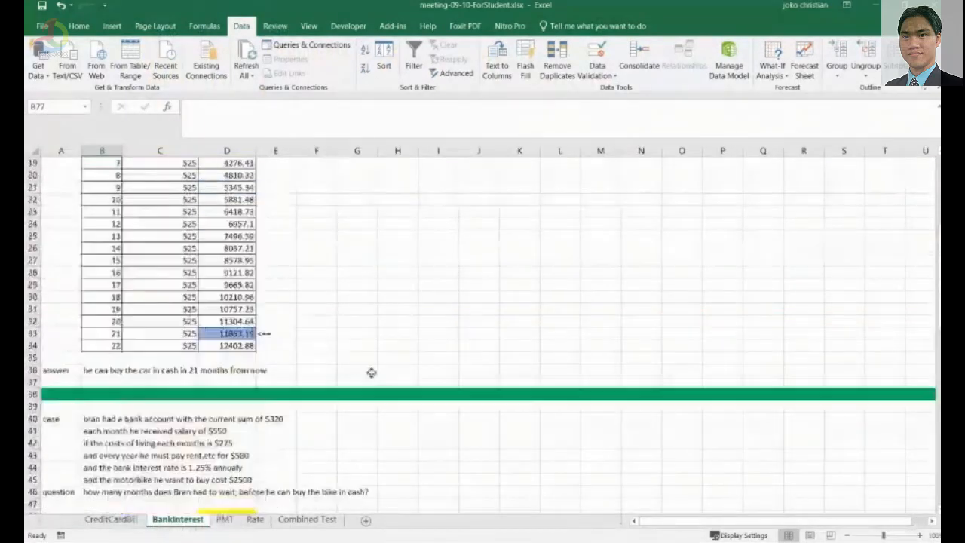
scroll(371, 373, "up", 6)
scroll(392, 395, "up", 5, "ctrl")
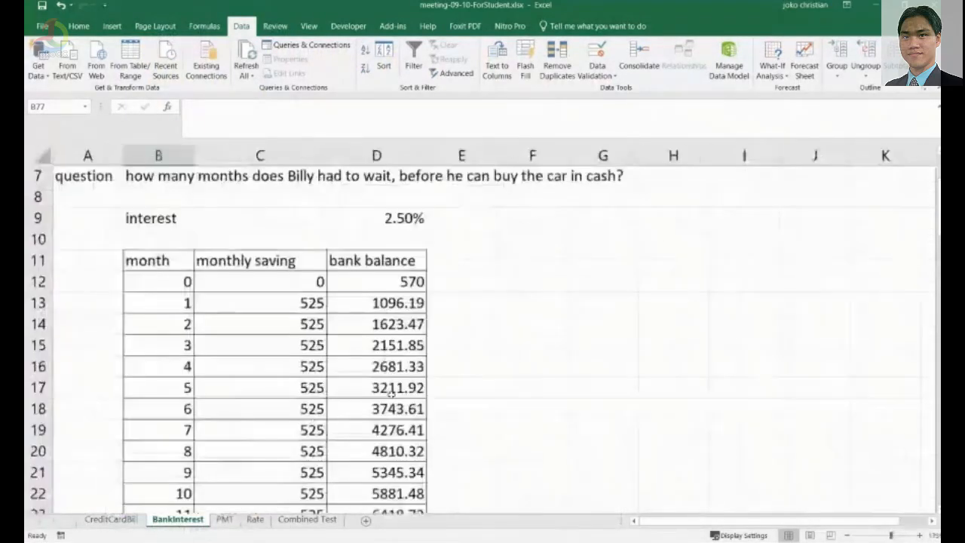
scroll(391, 392, "up", 2)
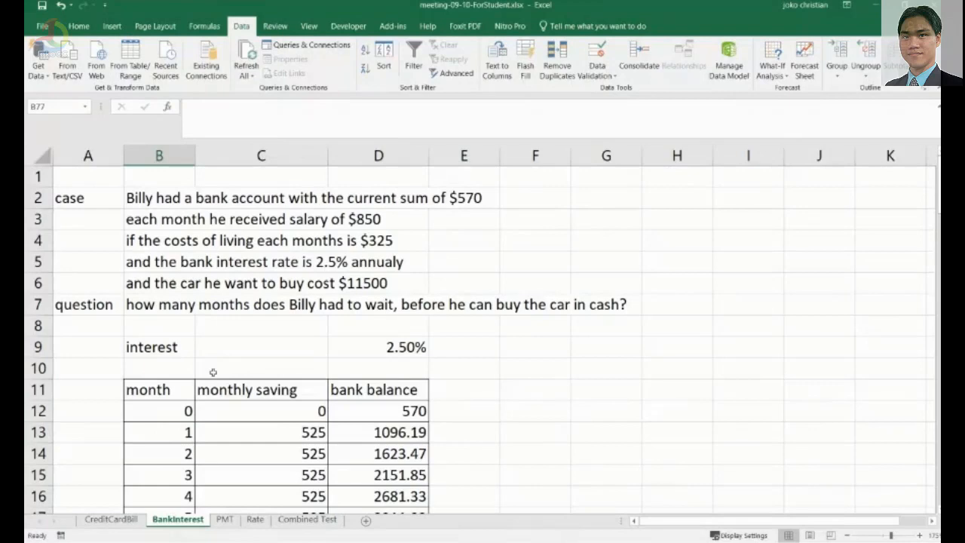
left_click(151, 198)
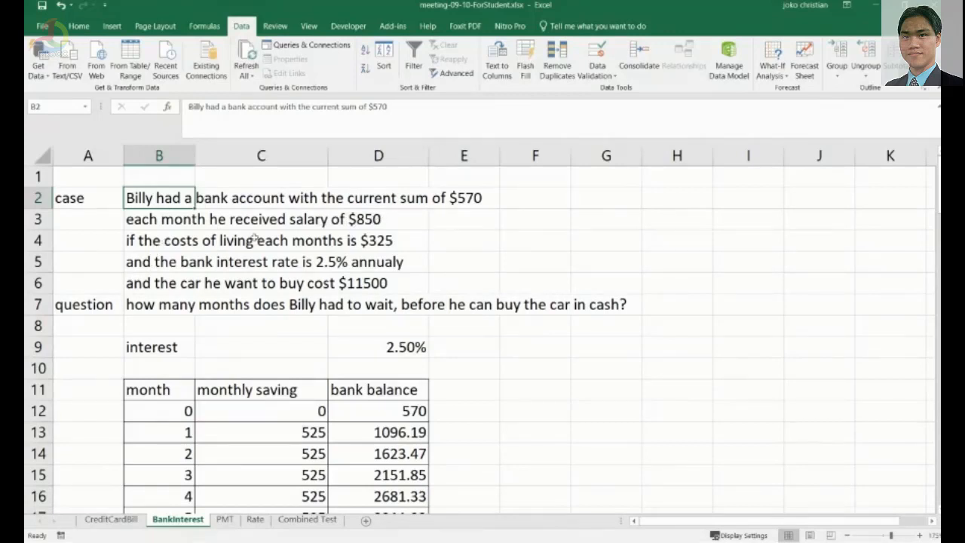
left_click(389, 241)
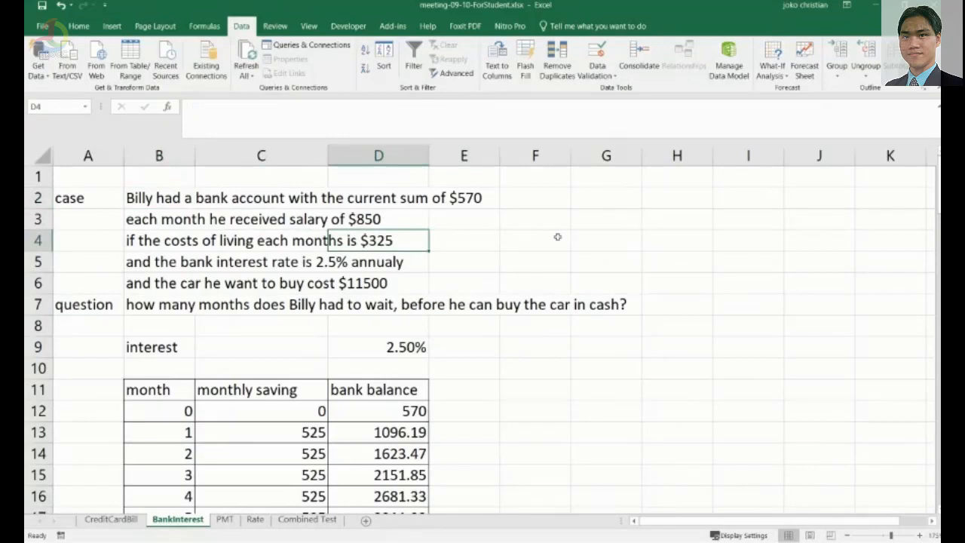
left_click(175, 262)
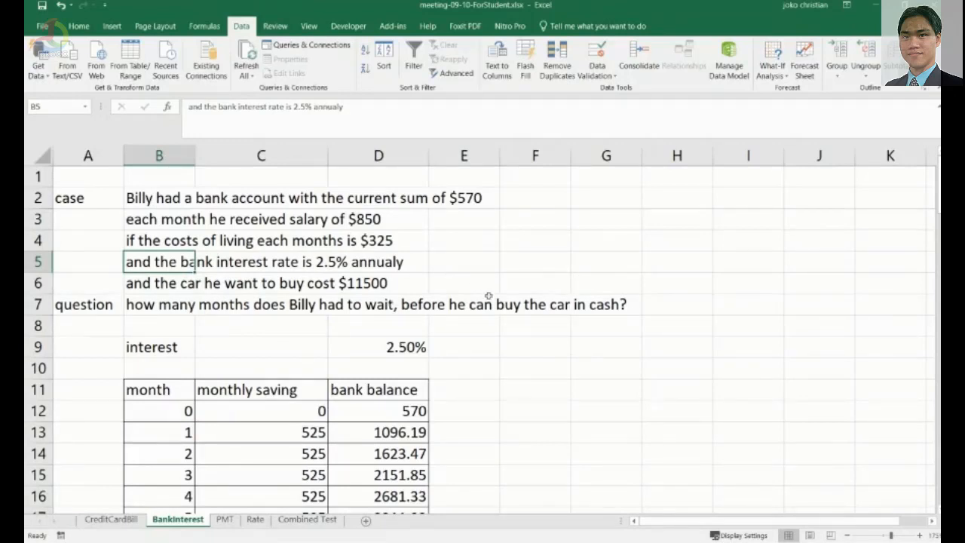
left_click(407, 347)
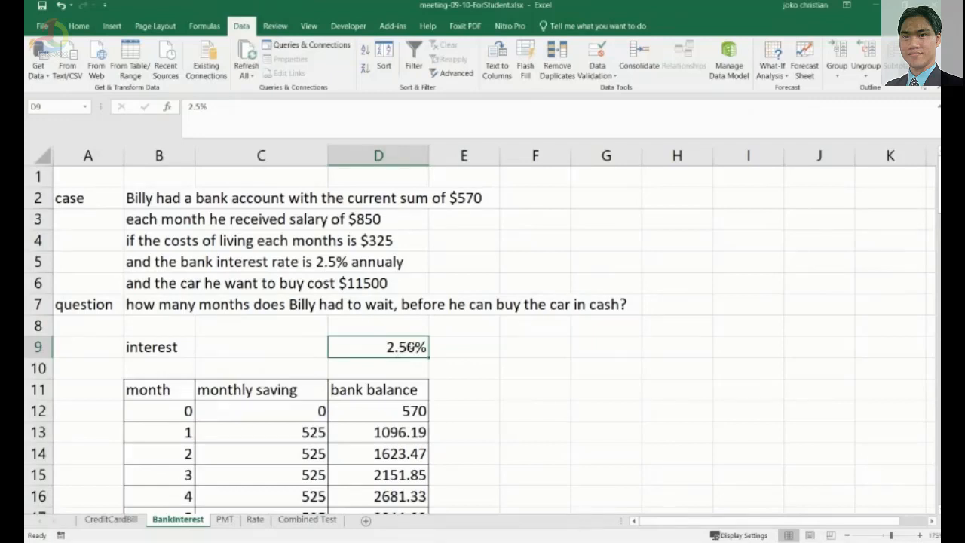
Relabel the B9 caption as 'interest in year'.
left_click(169, 344)
key("F2")
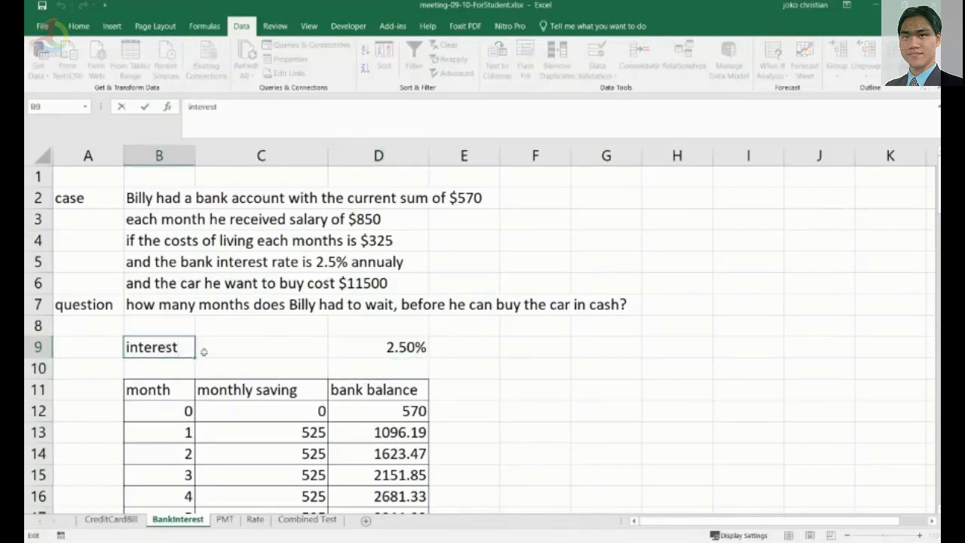
type("in year")
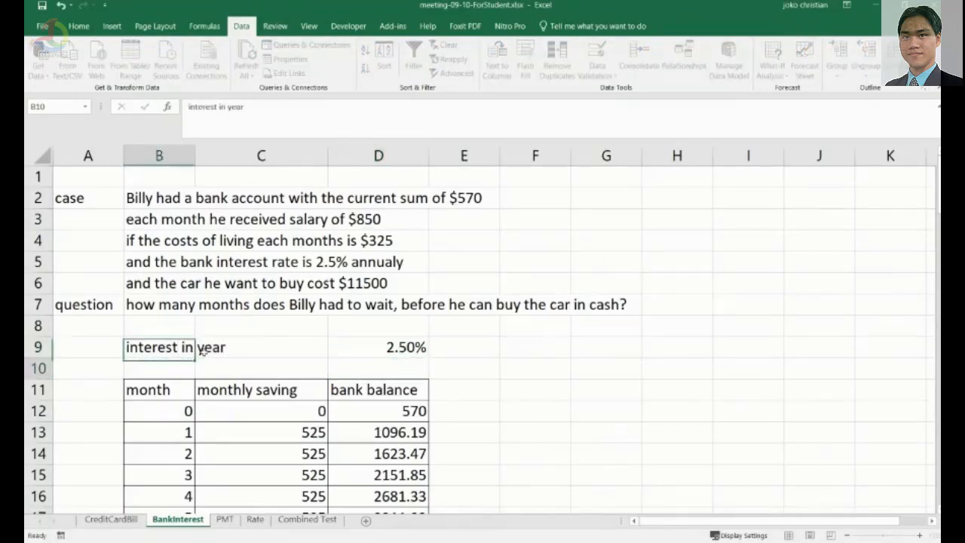
key("Return")
Inspect the monthly saving and bank balance formulas in the savings table's first rows.
left_click(383, 344)
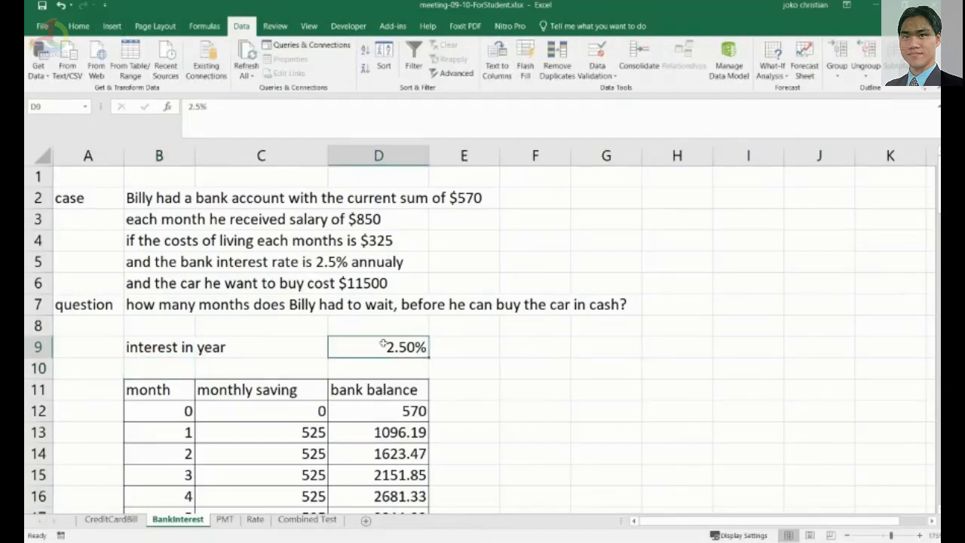
scroll(383, 344, "down", 1)
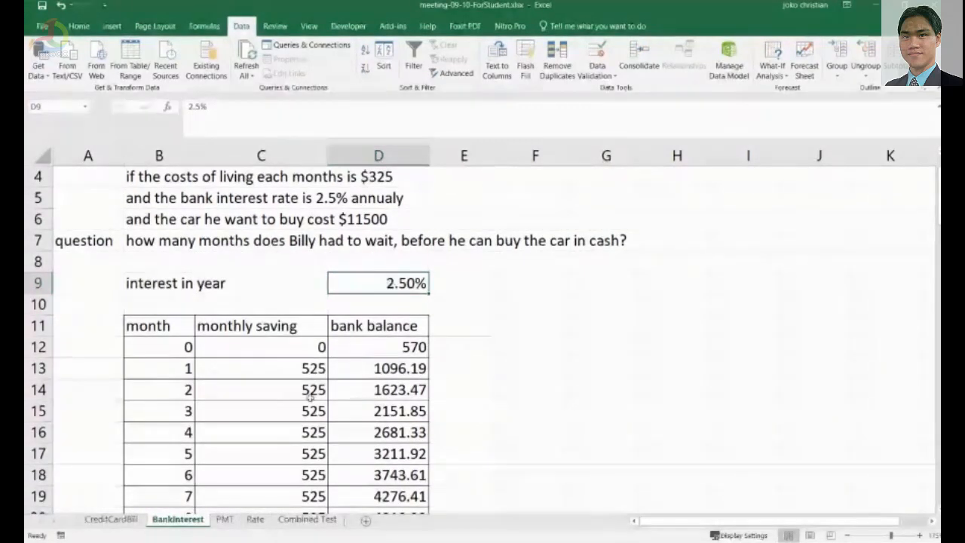
left_click(304, 370)
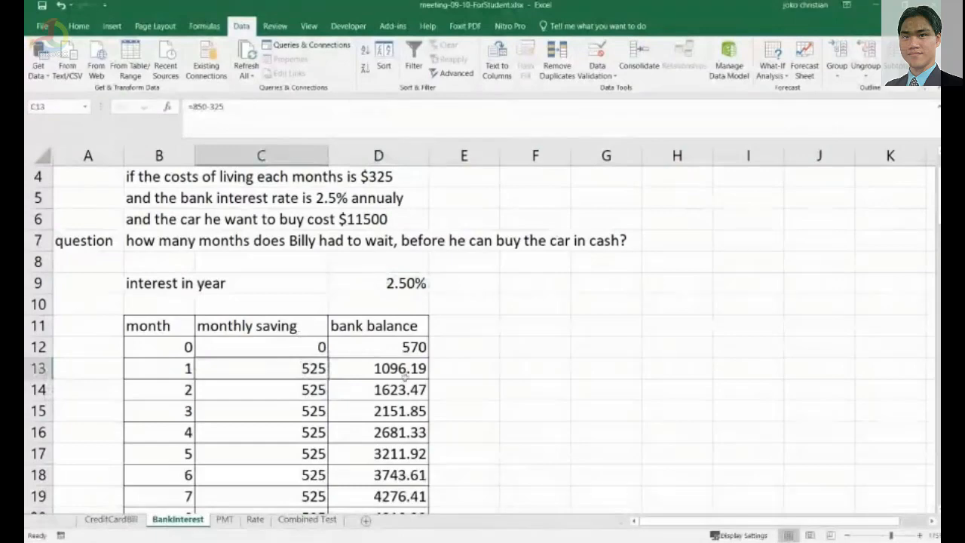
left_click(406, 375)
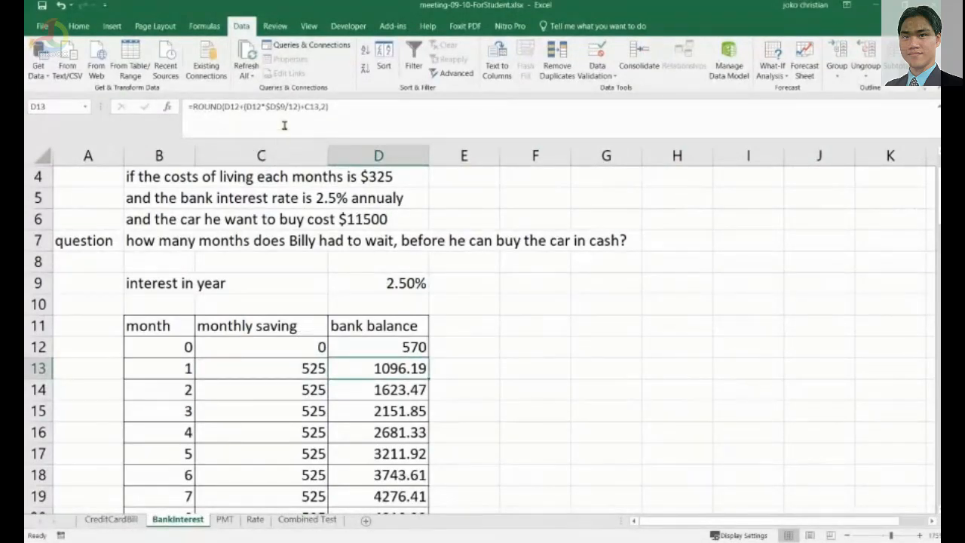
left_click(570, 410)
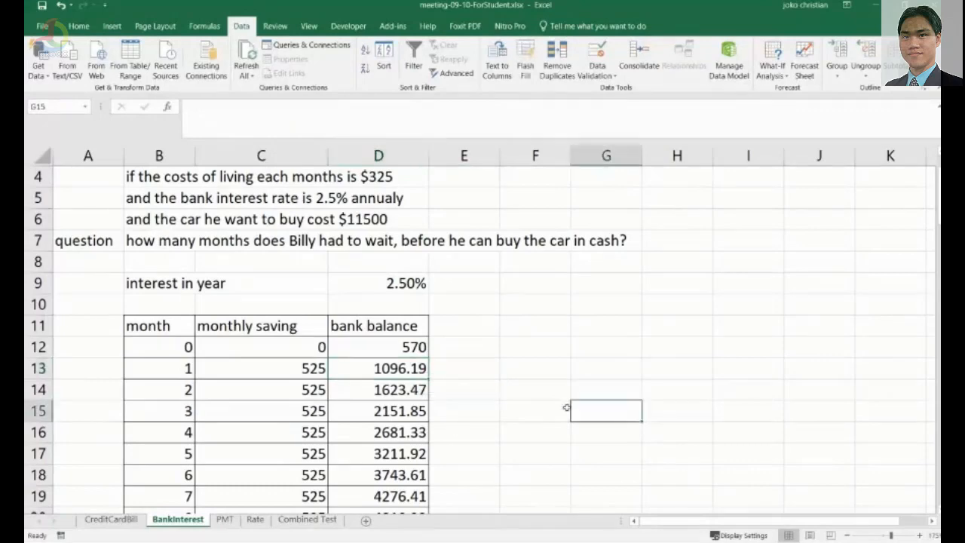
left_click(158, 347)
left_click(270, 347)
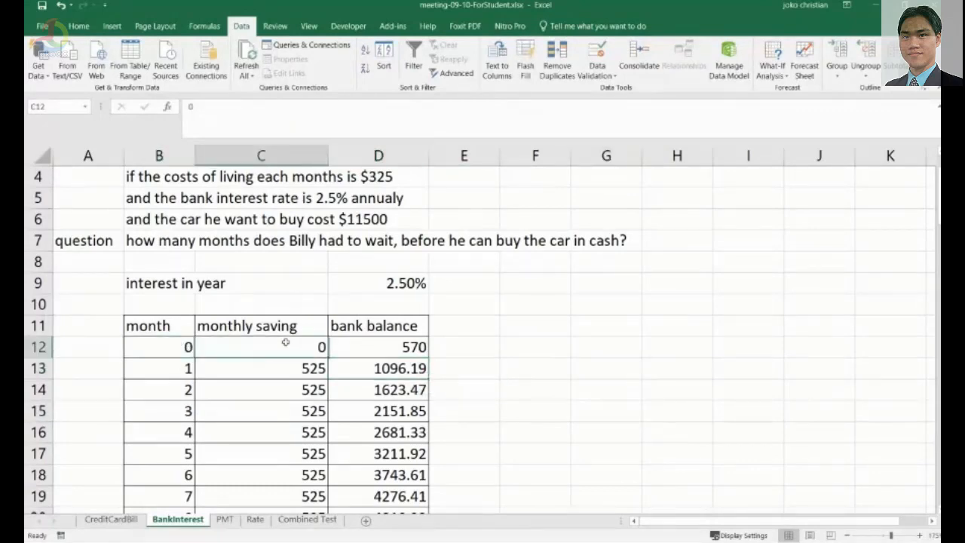
left_click(409, 351)
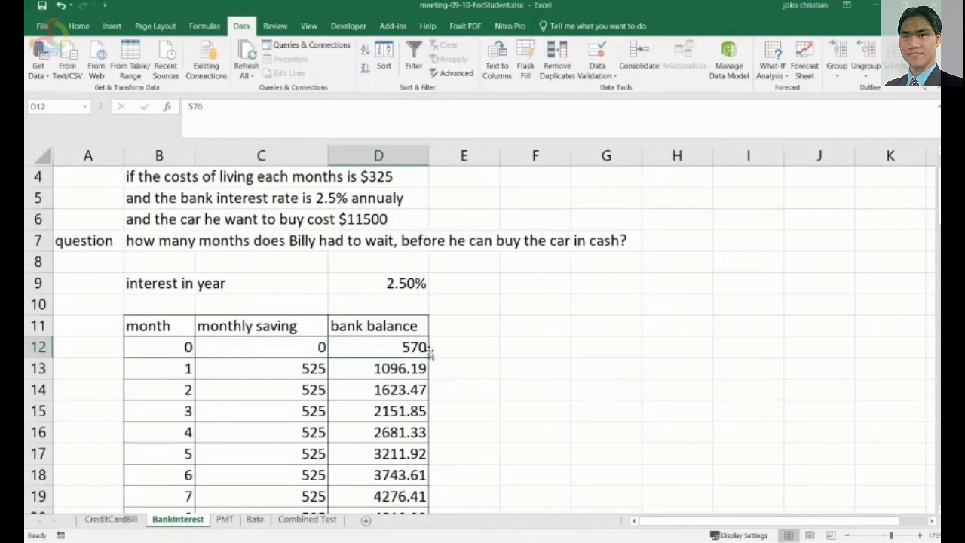
left_click(188, 374)
left_click(300, 374)
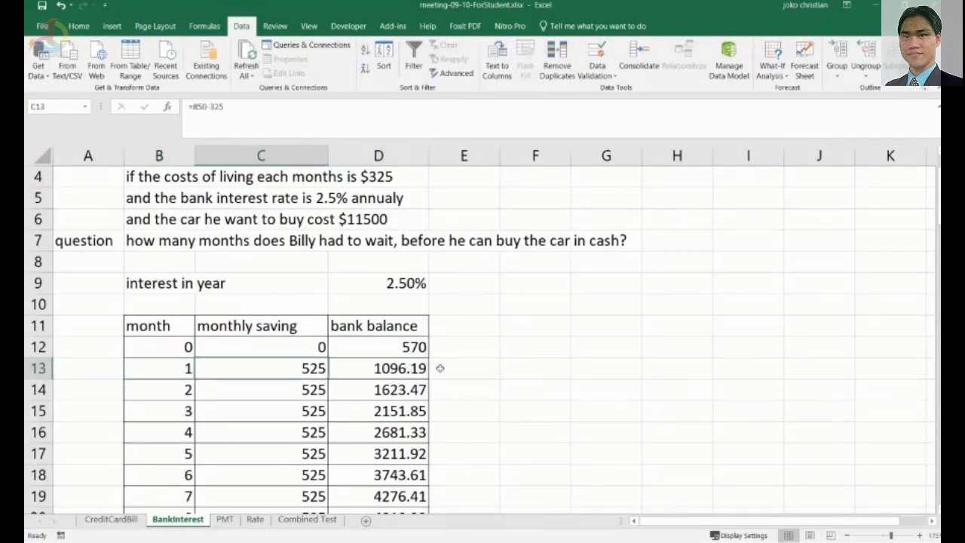
scroll(450, 368, "down", 1)
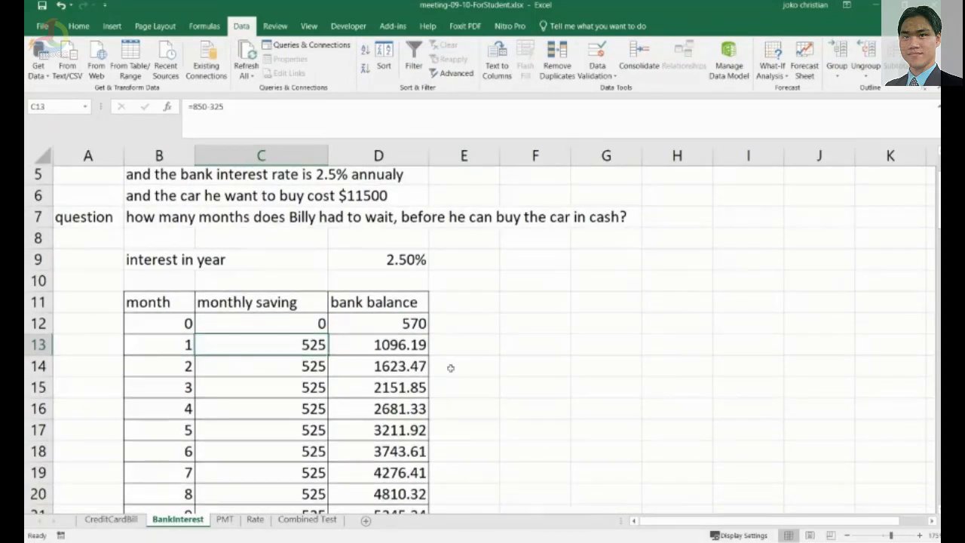
scroll(450, 368, "down", 2)
scroll(388, 325, "up", 3)
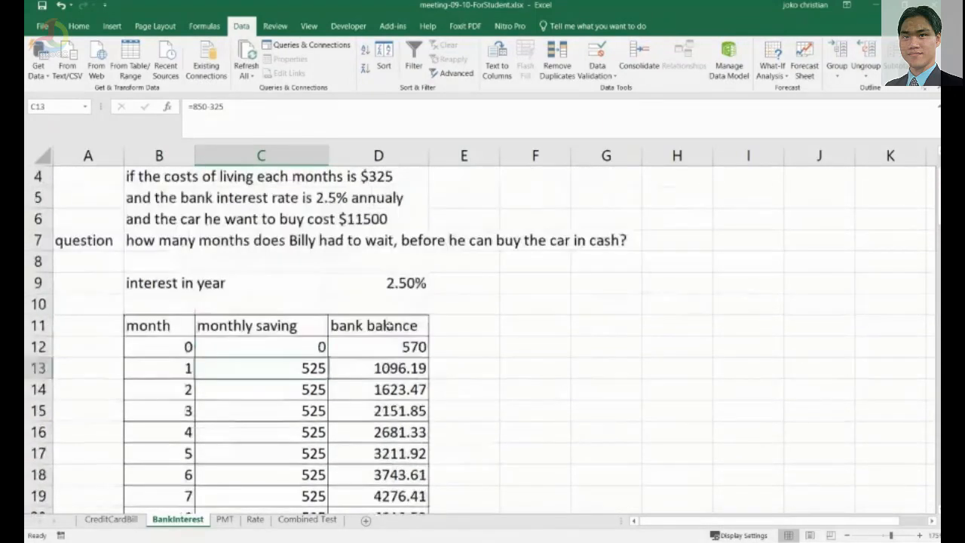
left_click(405, 366)
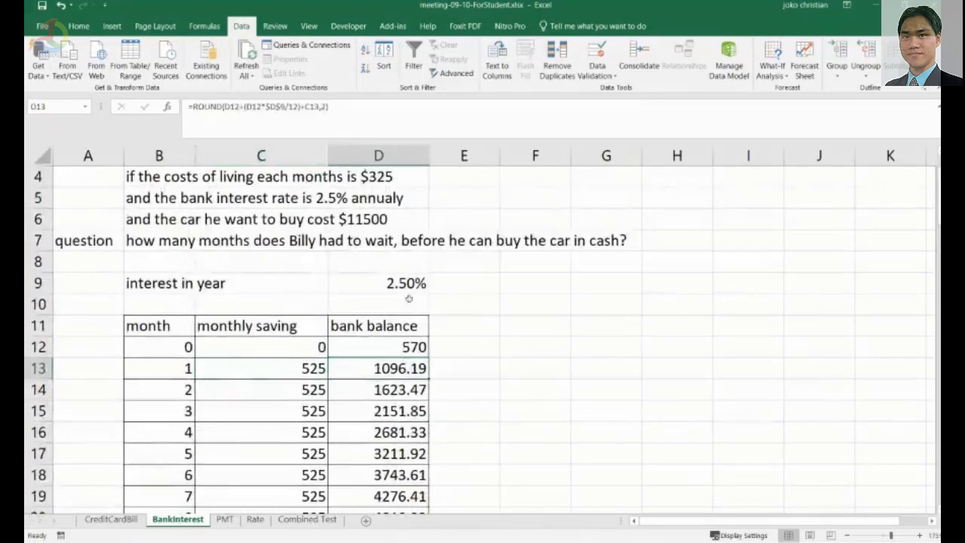
left_click(228, 108)
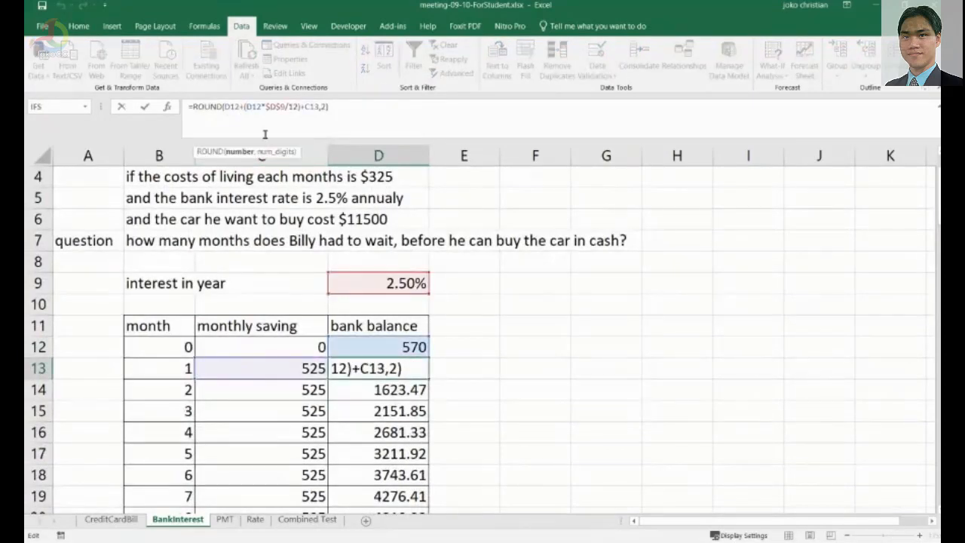
left_click(393, 368)
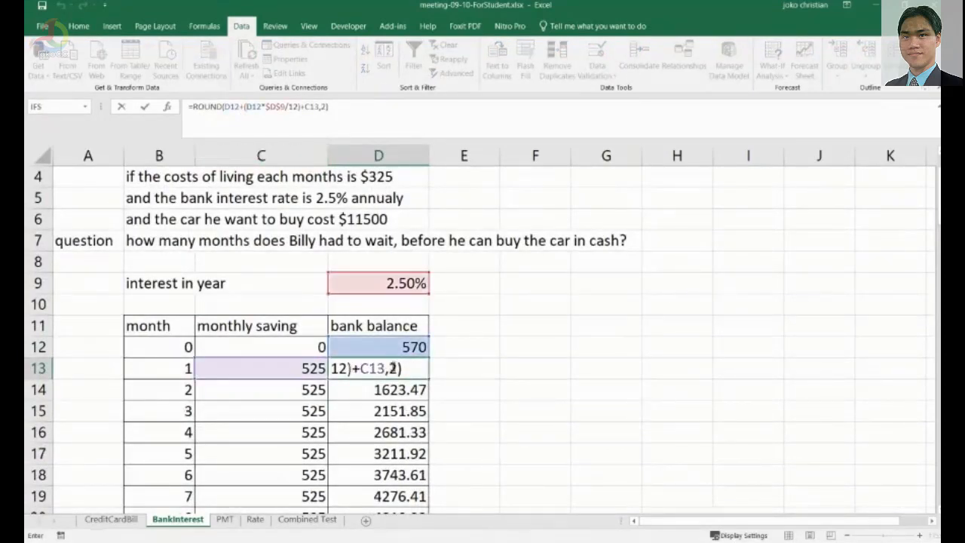
left_click(411, 407)
key("Escape")
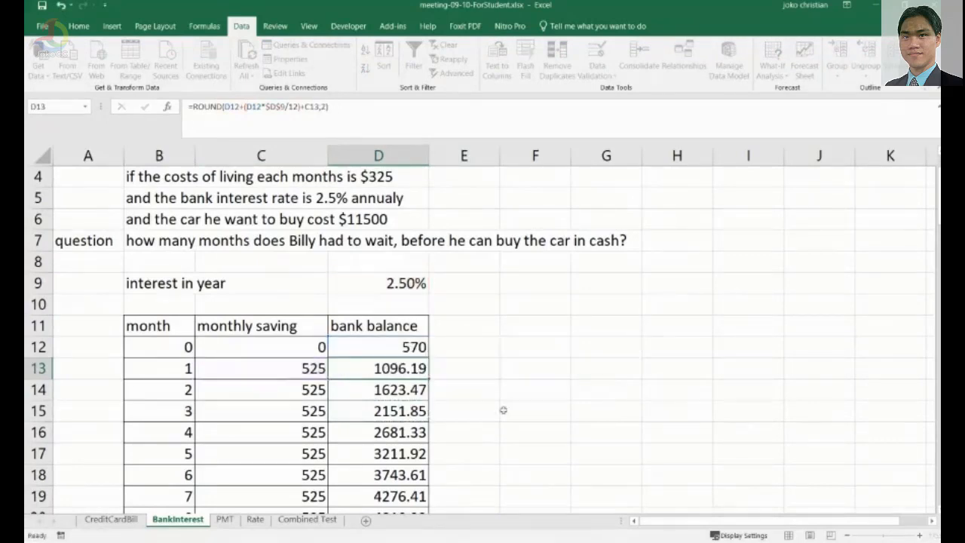
Show D13's formula in the cell and annotate it with ink: 'prev bal + (interest value) + saving'.
key("F2")
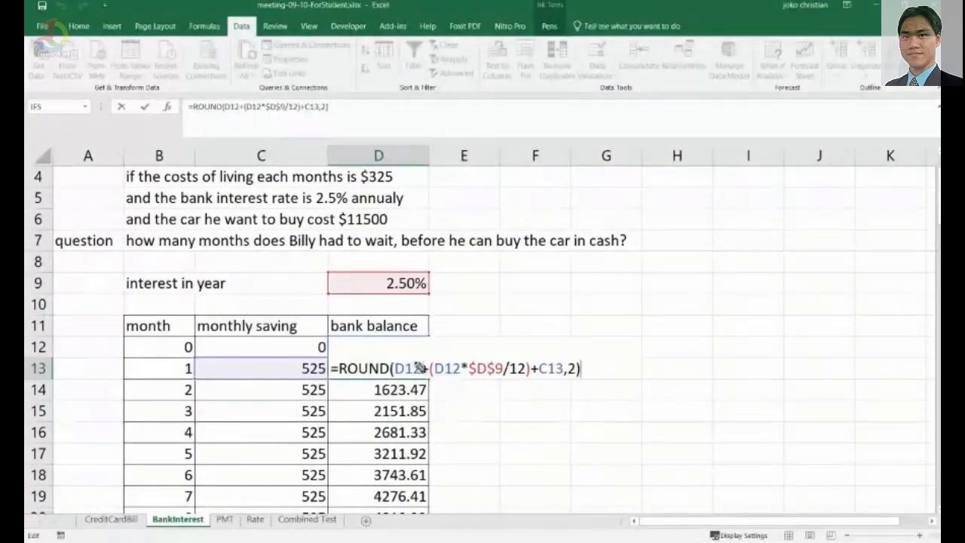
mouse_move(419, 354)
left_mouse_down()
mouse_move(477, 306)
mouse_move(515, 302)
left_mouse_up()
left_click_drag(522, 296, 528, 301)
left_click_drag(533, 284, 526, 299)
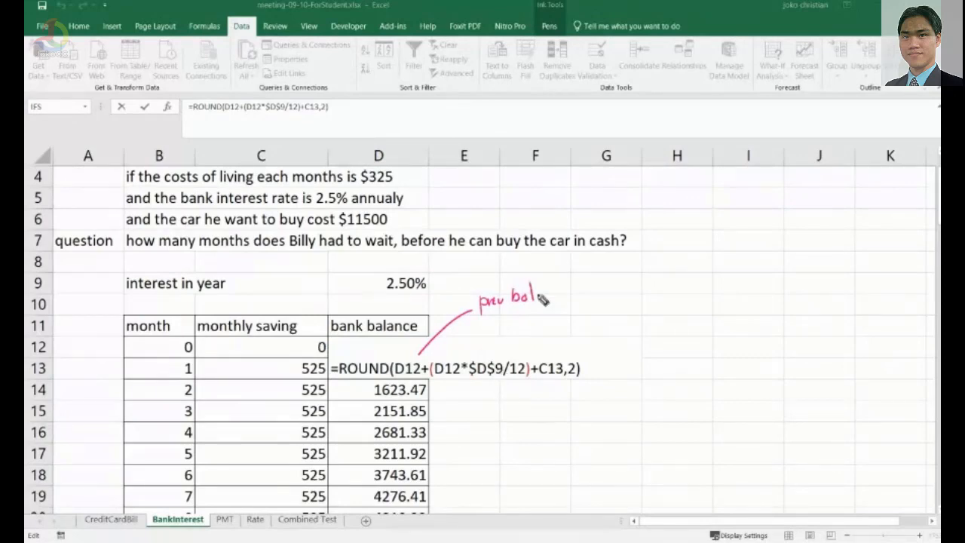
left_click_drag(539, 297, 551, 295)
mouse_move(544, 290)
left_mouse_down()
mouse_move(545, 303)
mouse_move(612, 293)
mouse_move(653, 302)
left_mouse_up()
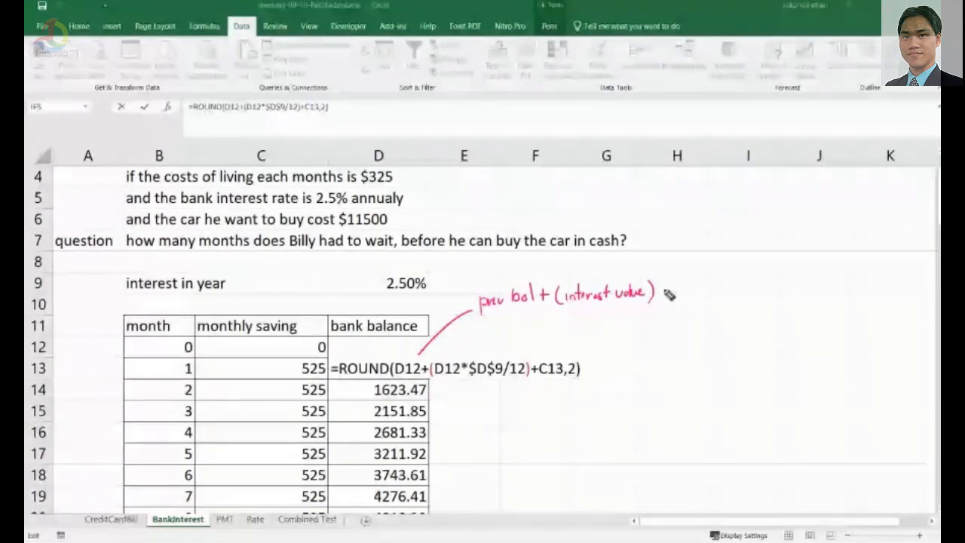
mouse_move(667, 293)
left_mouse_down()
mouse_move(722, 295)
mouse_move(713, 300)
left_mouse_up()
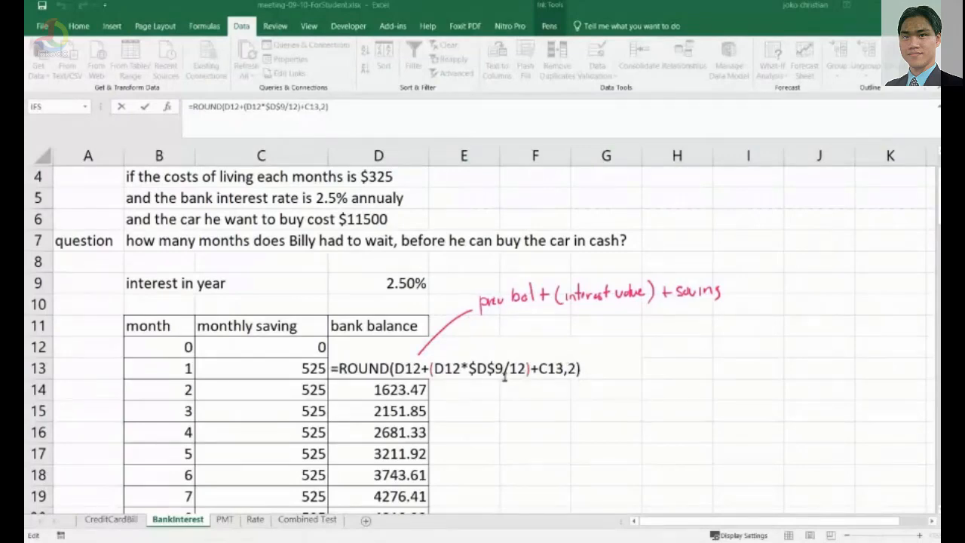
Remove the ROUND wrapper from D13's bank balance formula to show the unrounded result.
left_click(383, 367)
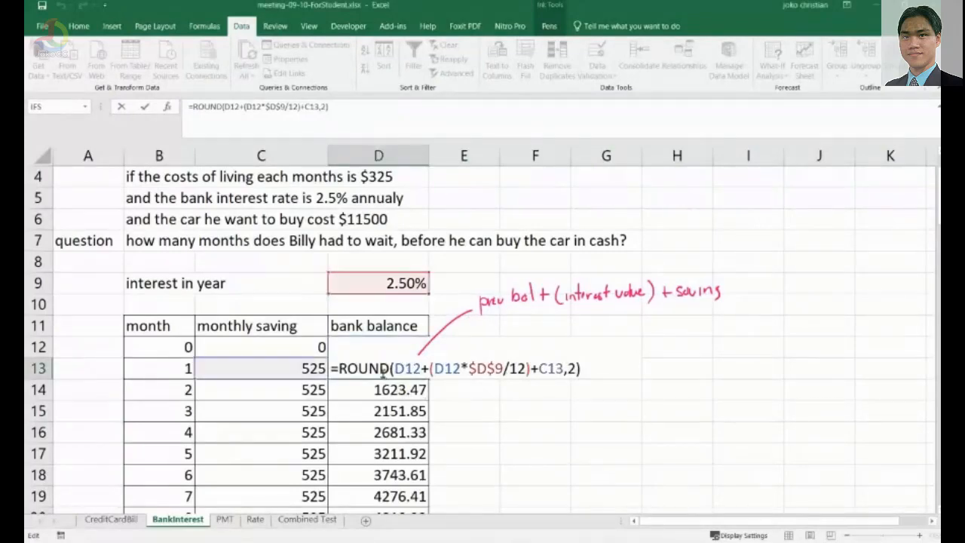
left_click_drag(393, 368, 338, 368)
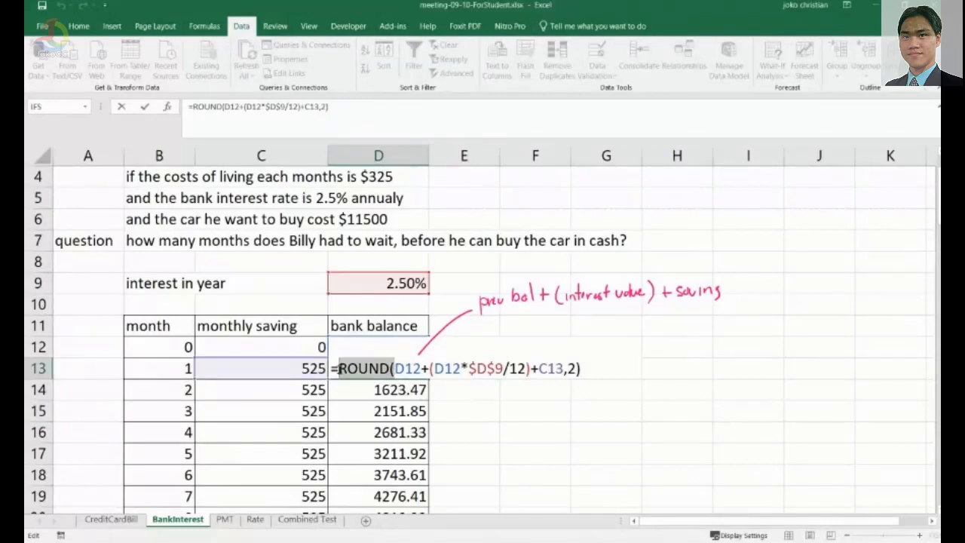
key("BackSpace")
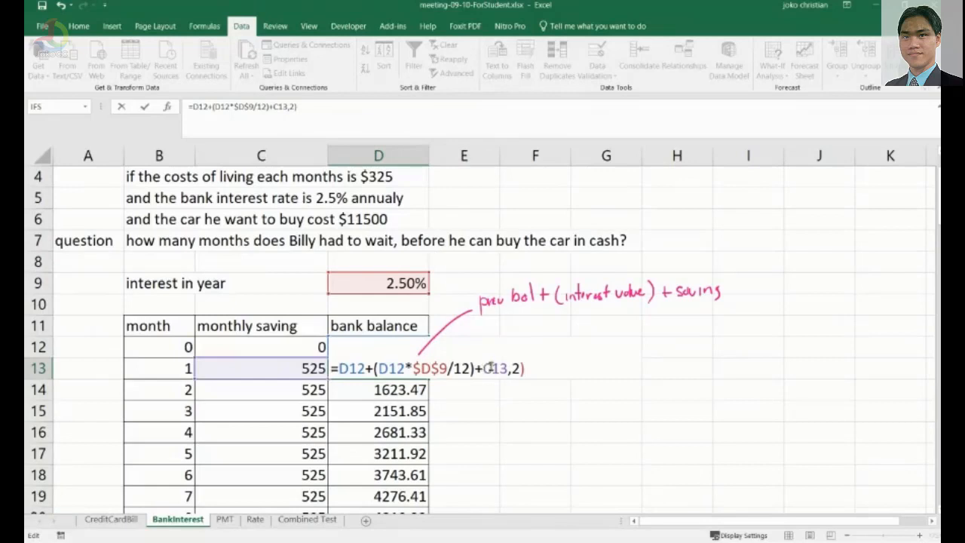
left_click_drag(507, 368, 531, 370)
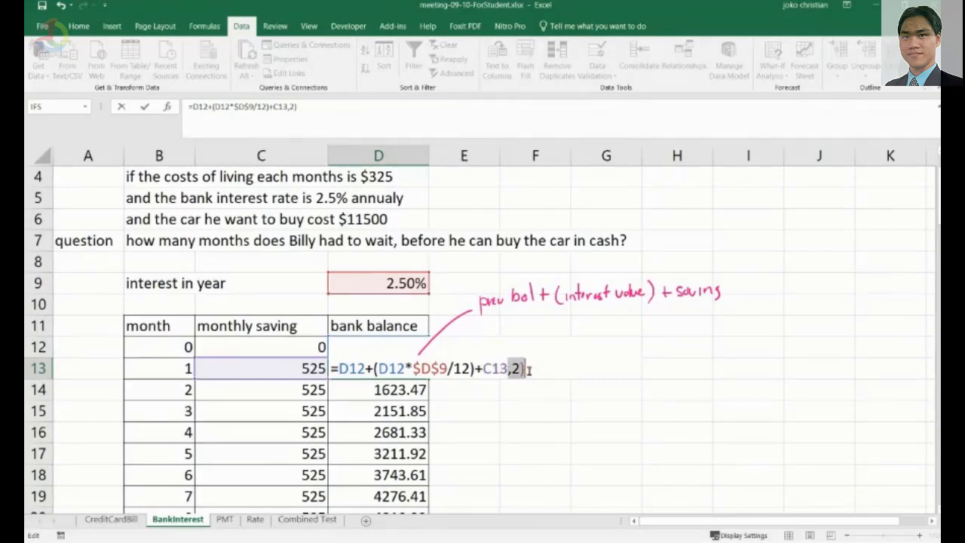
key("BackSpace")
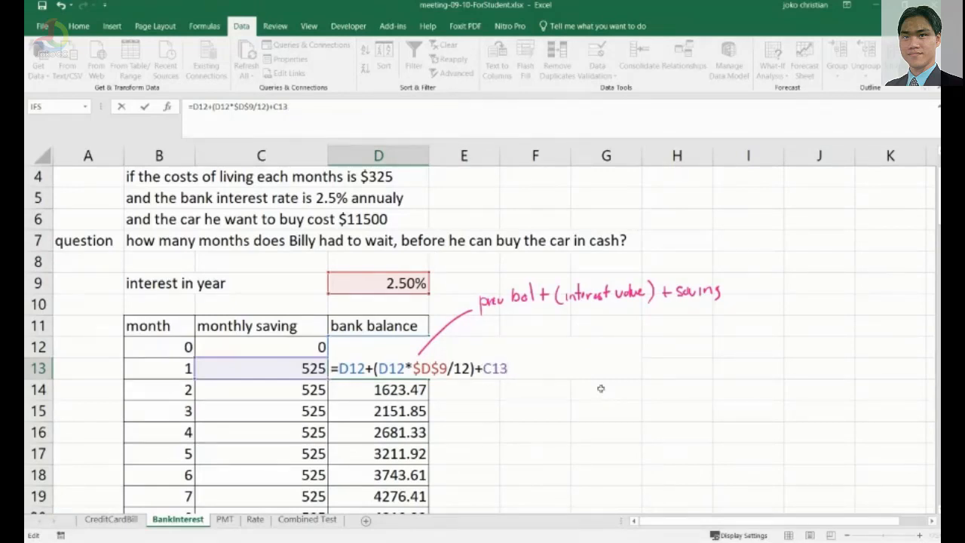
key("Return")
left_click(381, 371)
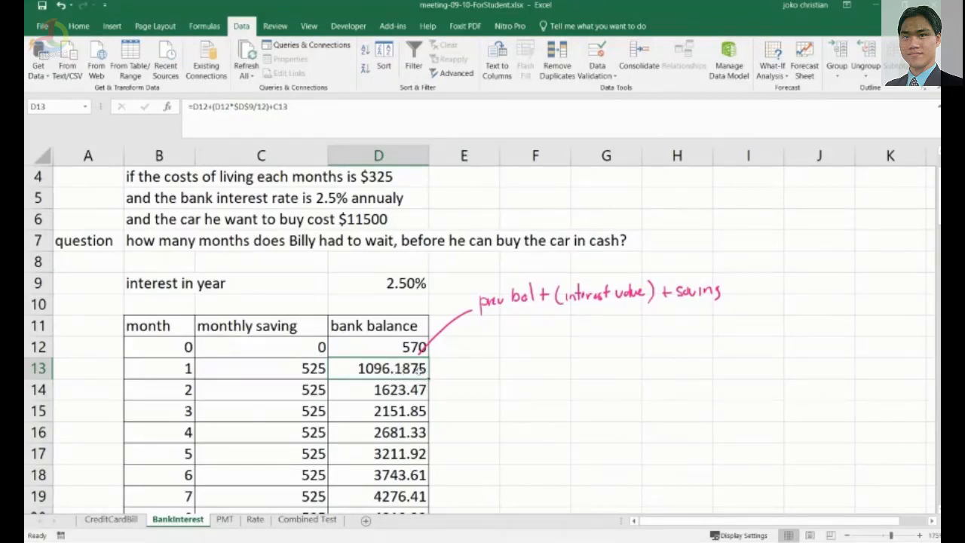
left_click(193, 112)
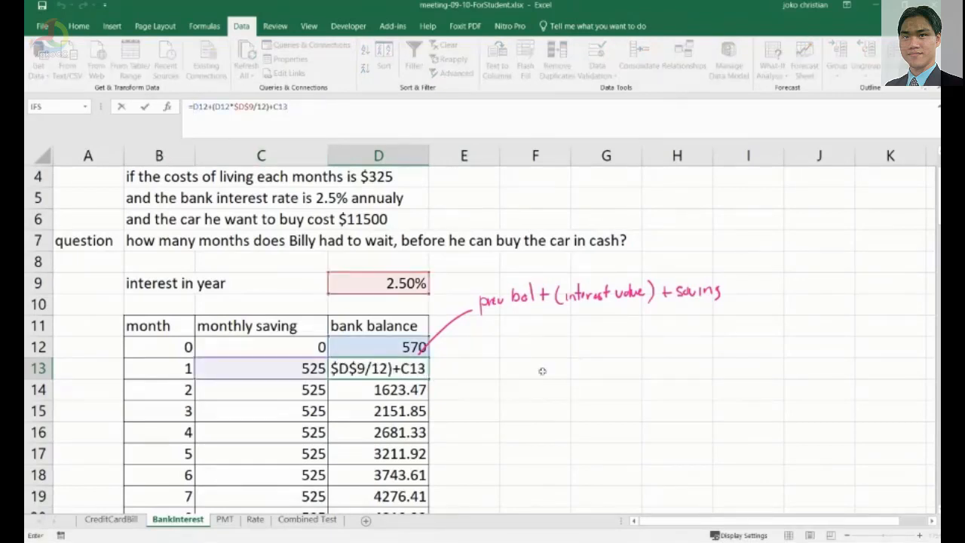
key("Return")
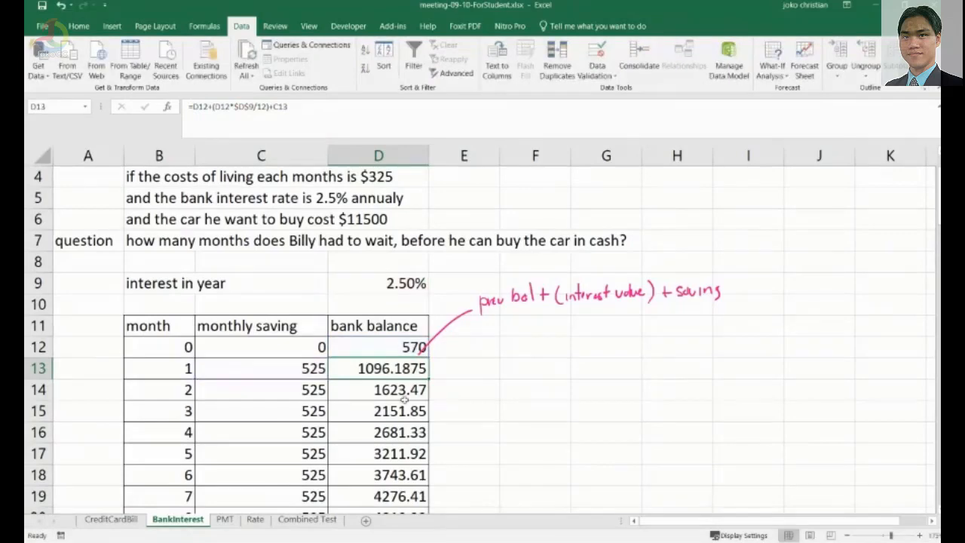
Wrap D13's formula in ROUND again with 2 decimal places.
double_click(411, 370)
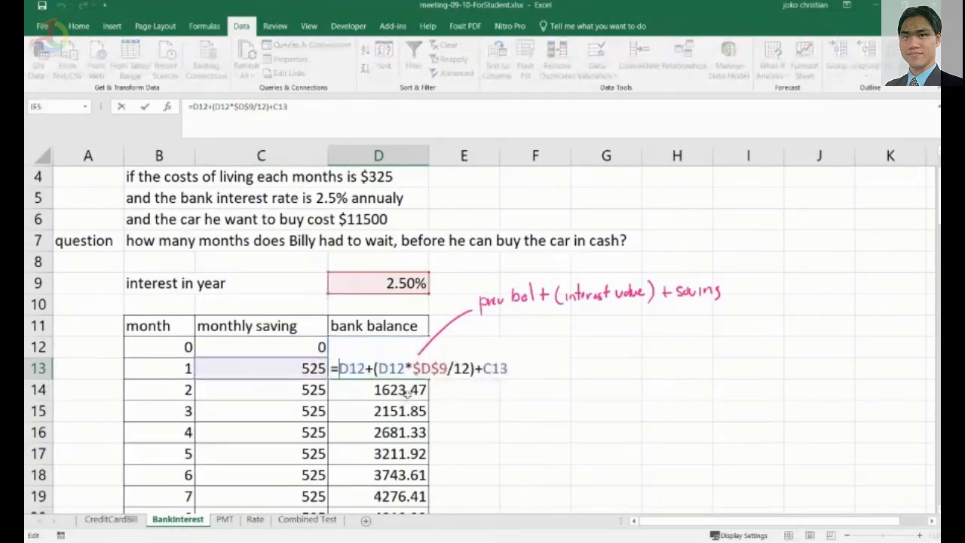
type("round")
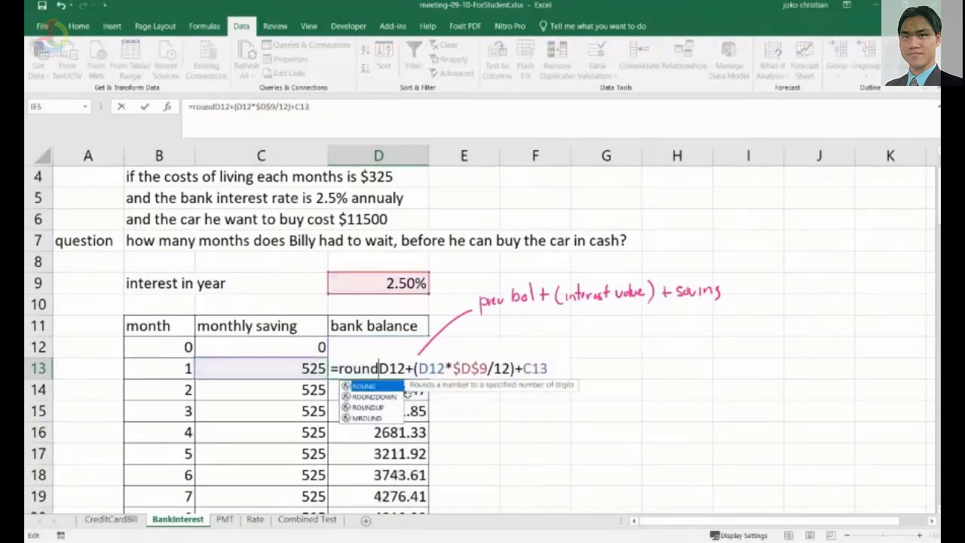
type("(")
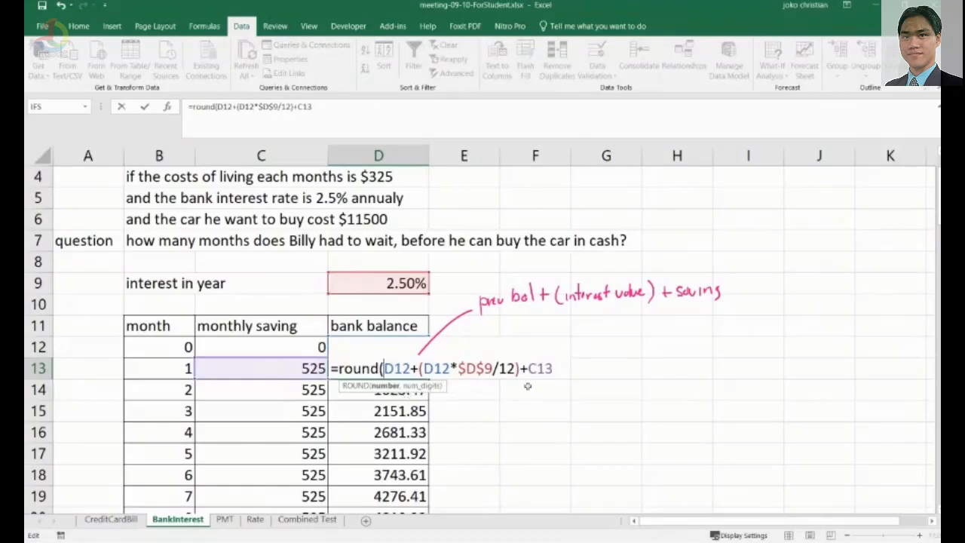
type(",2)")
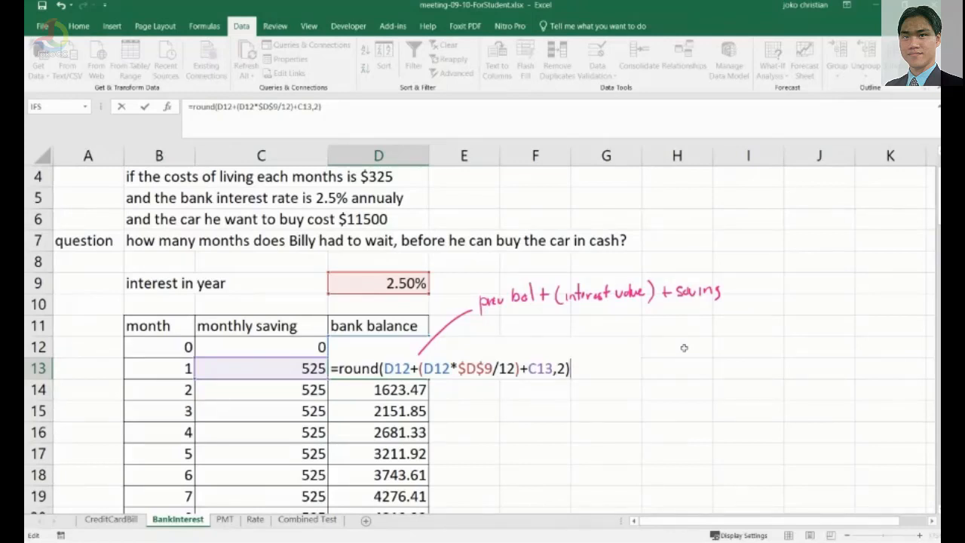
key("Return")
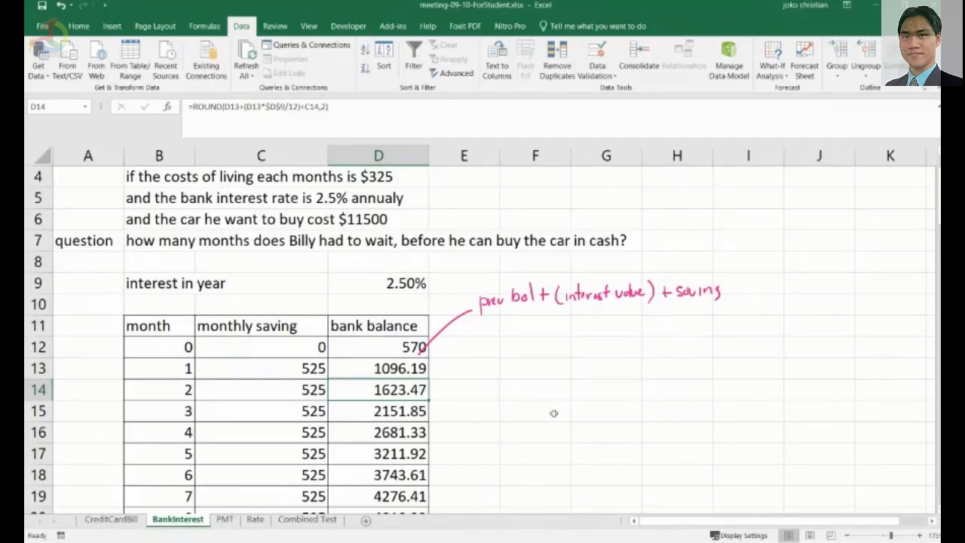
Fill D13's rounded formula down the bank balance column to row 34.
left_click(423, 371)
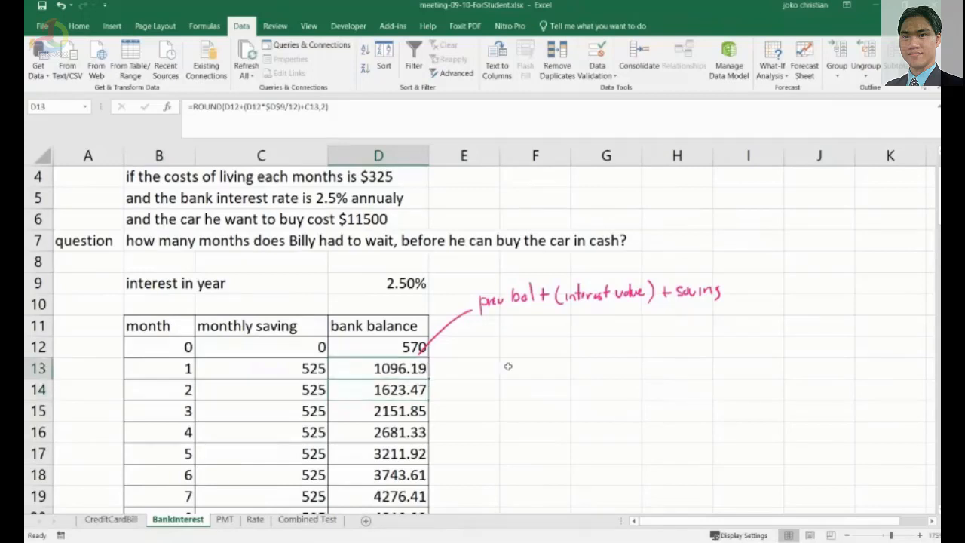
scroll(508, 366, "down", 1)
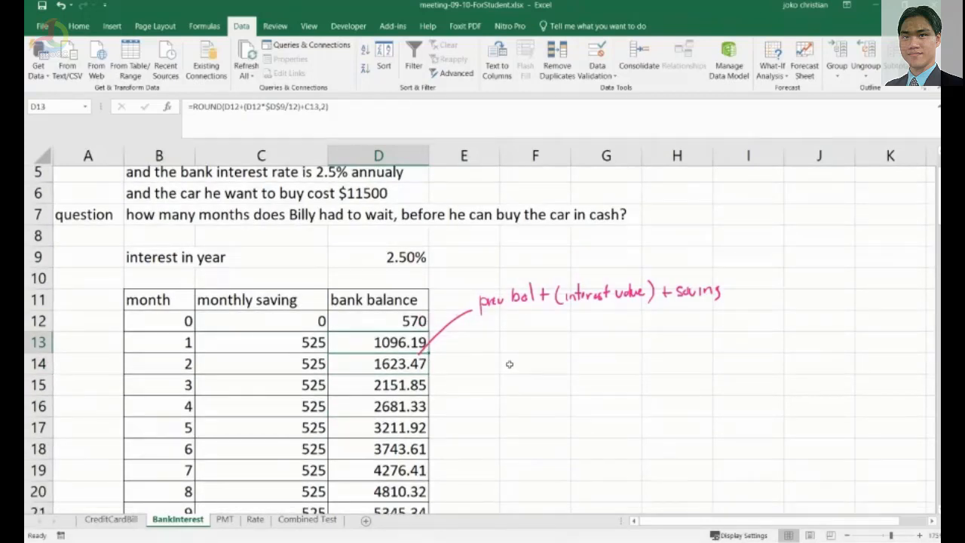
left_click_drag(428, 352, 426, 475)
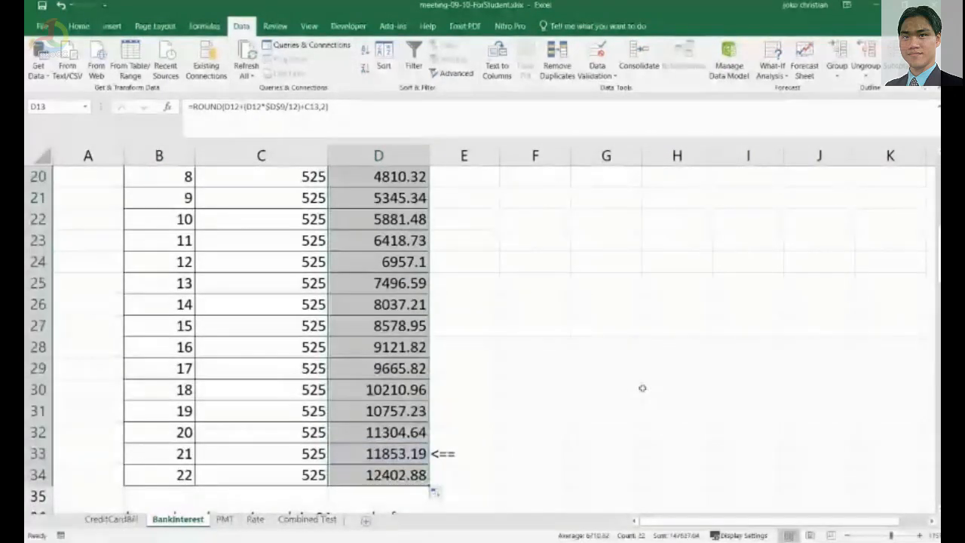
scroll(625, 382, "up", 2)
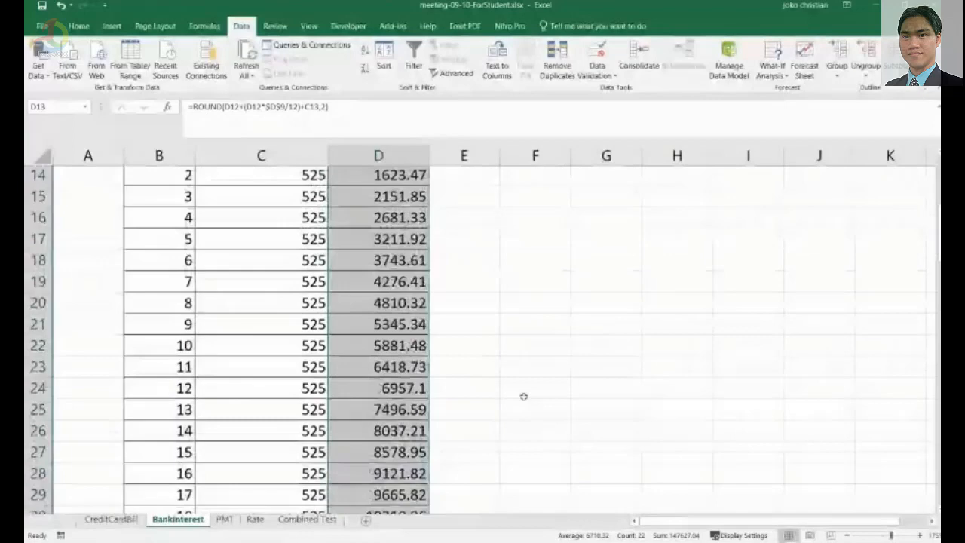
left_click(523, 397)
scroll(392, 427, "down", 3)
scroll(398, 428, "up", 1)
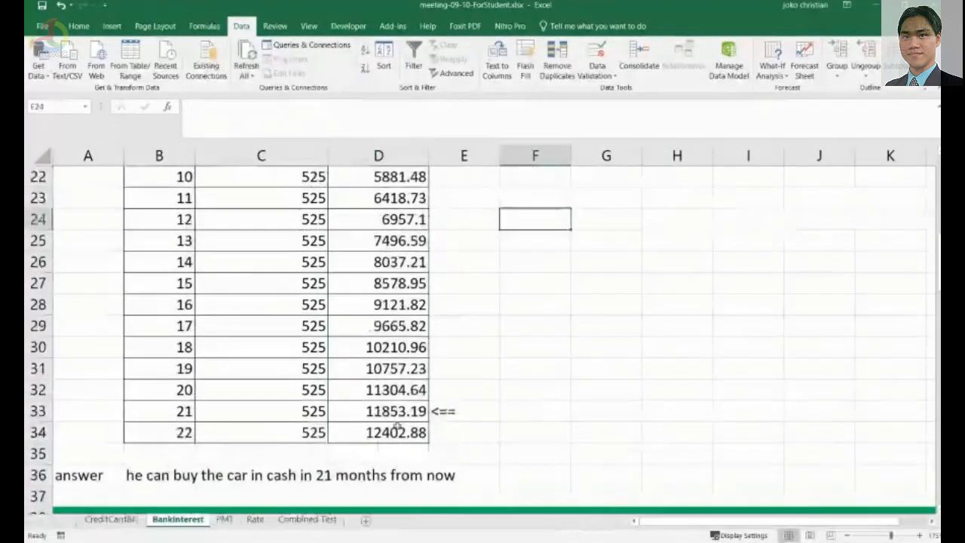
scroll(398, 428, "up", 7)
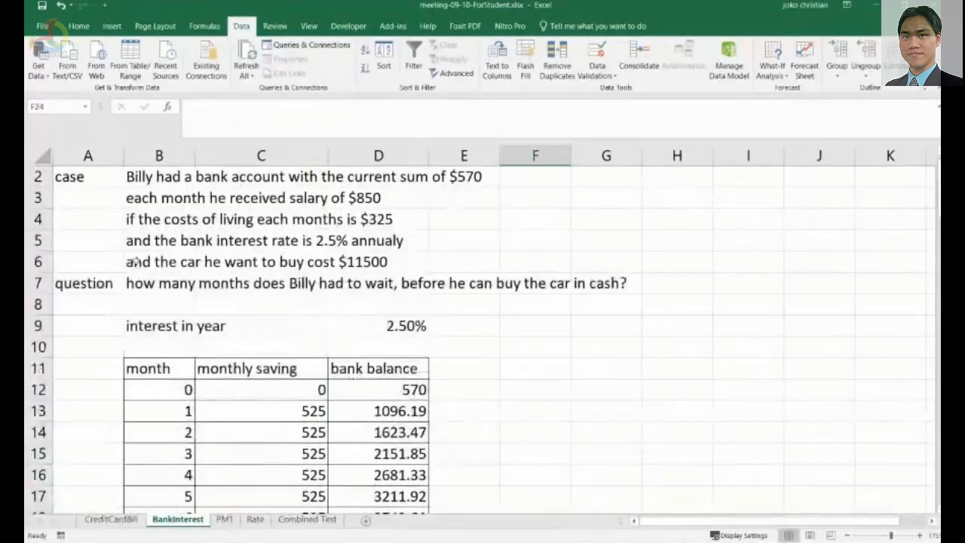
Compare the car cost in the case text with the month 21 row of the savings table.
left_click(134, 261)
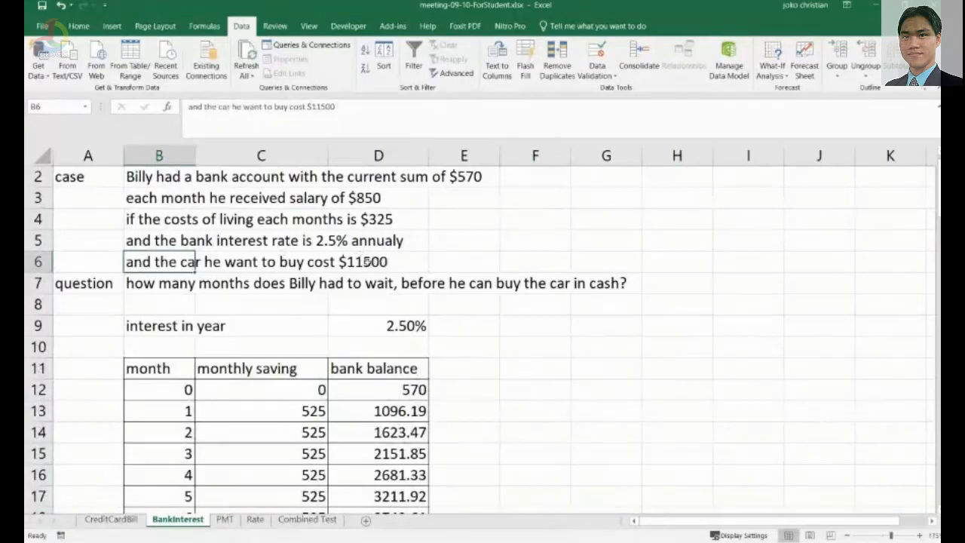
left_click(366, 261)
scroll(485, 352, "down", 3)
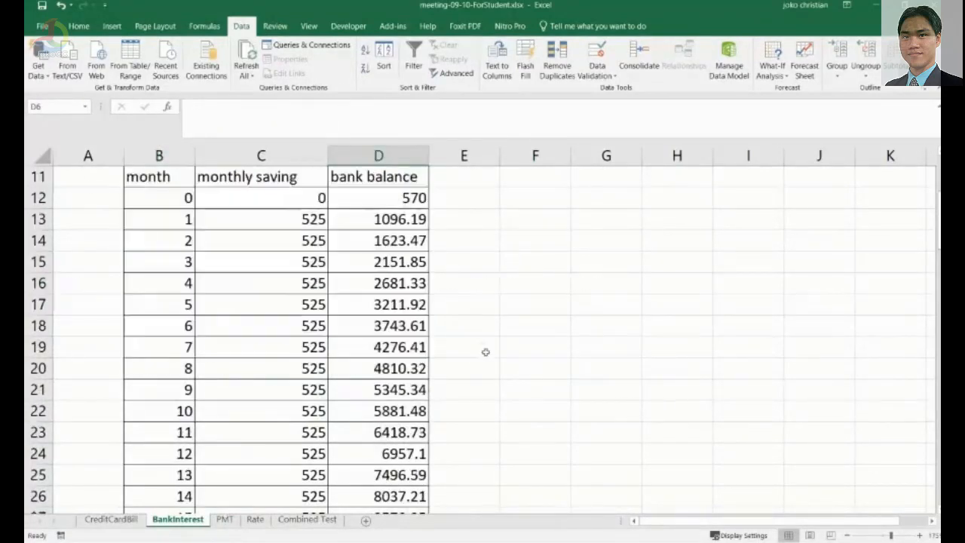
scroll(485, 352, "down", 4)
left_click(371, 392)
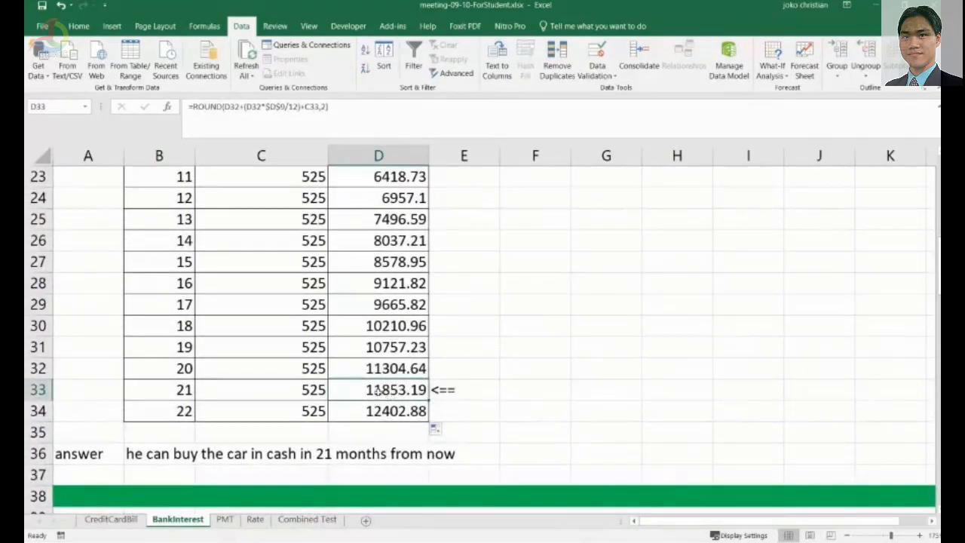
left_click(190, 394)
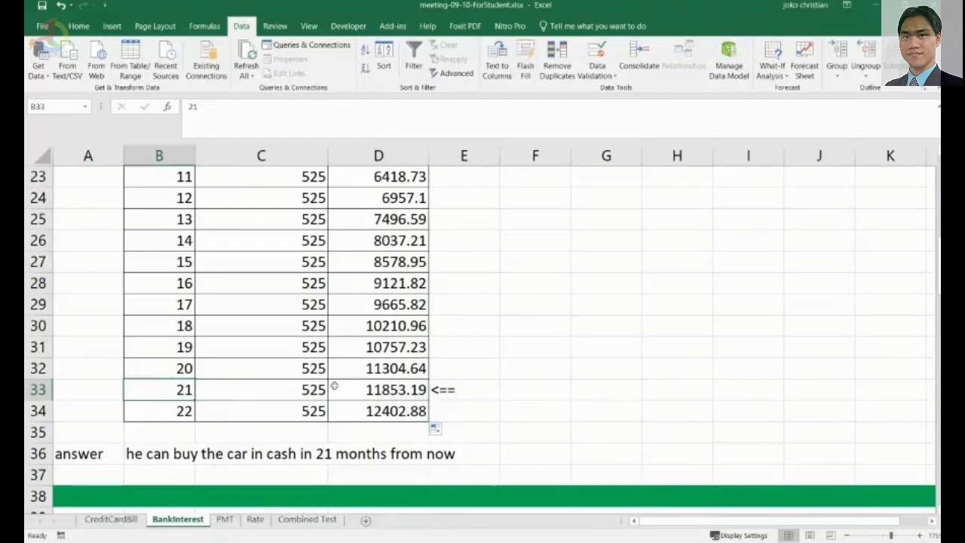
left_click(334, 388)
Try highlighting the month 21 bank balance in yellow, then clear its fill.
left_click(80, 27)
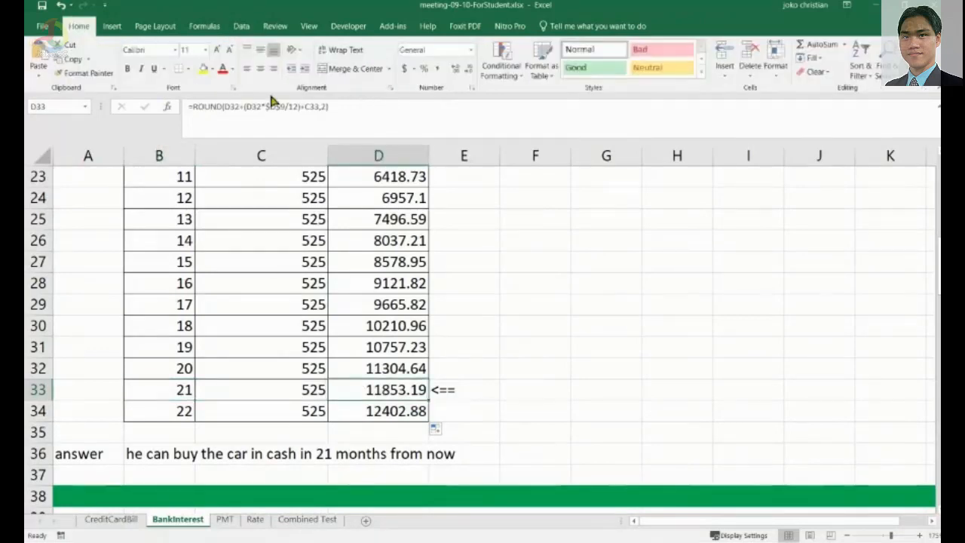
left_click(204, 69)
left_click(501, 390)
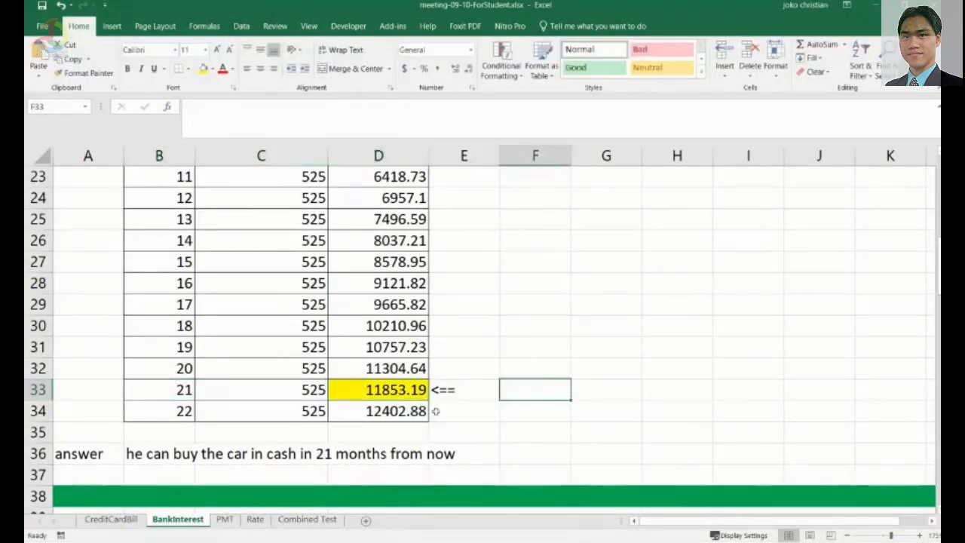
left_click(404, 390)
left_click(213, 69)
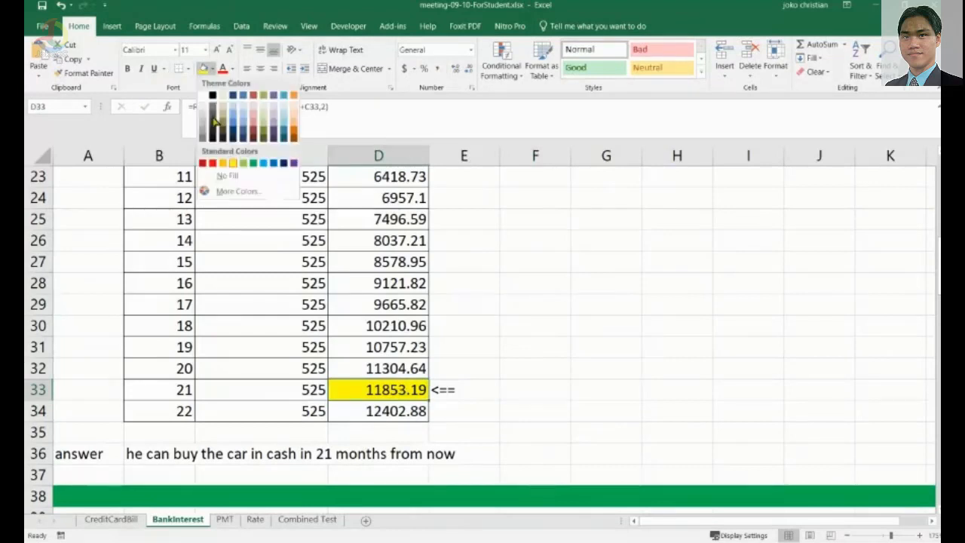
left_click(220, 172)
left_click(459, 305)
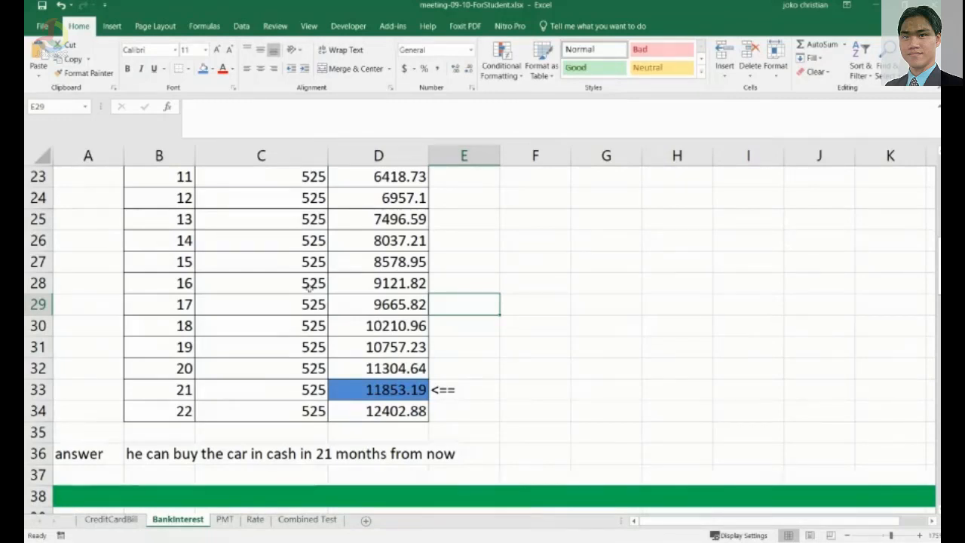
Review the savings table from the case text down to the answer row.
scroll(311, 289, "up", 2)
scroll(311, 289, "up", 1)
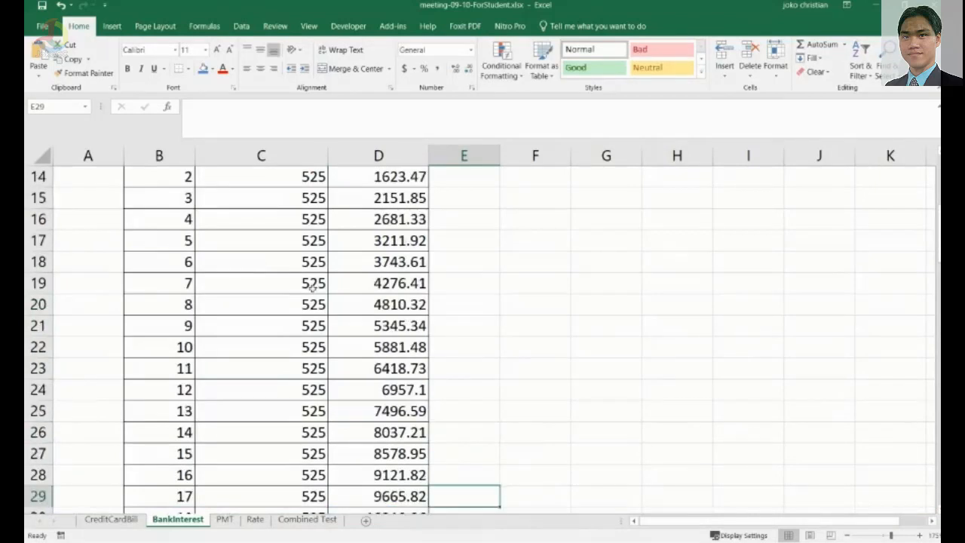
scroll(312, 286, "up", 4)
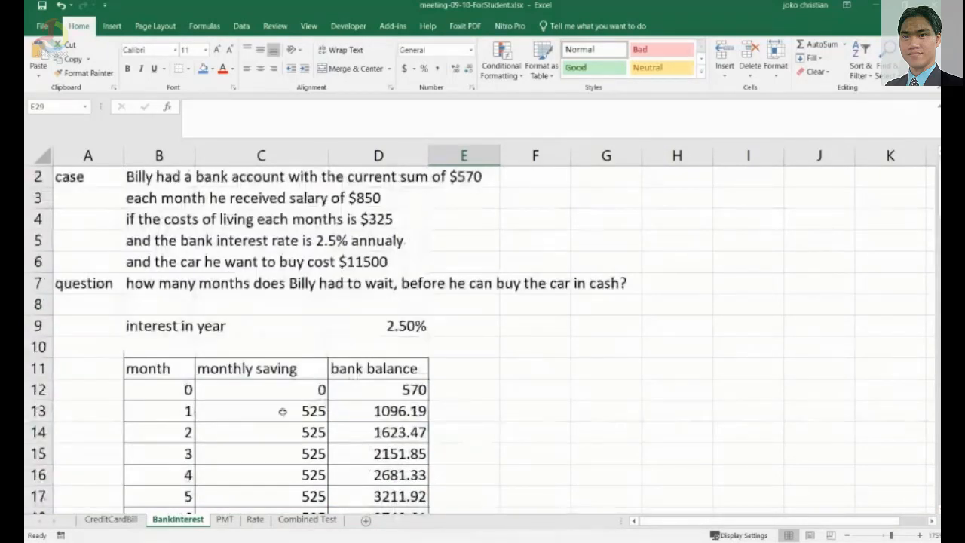
scroll(281, 422, "down", 1)
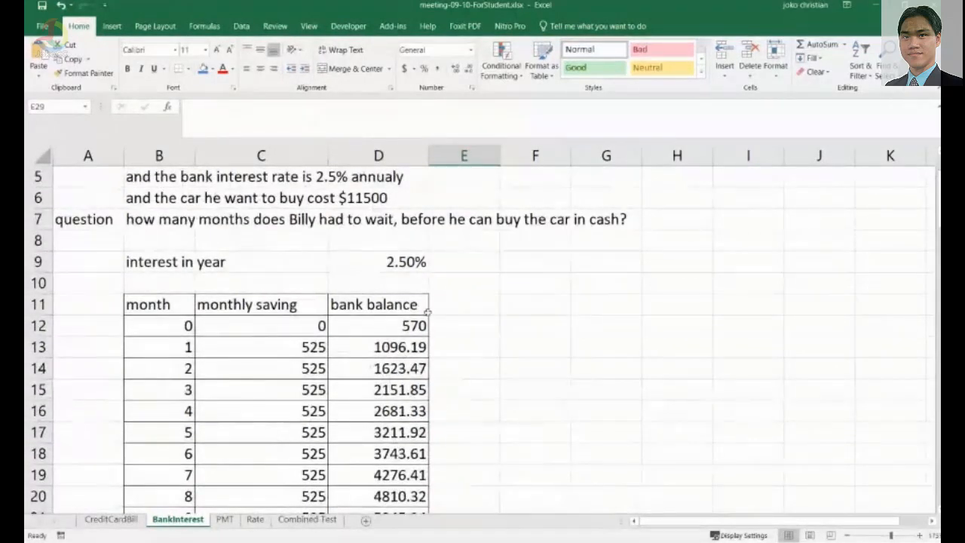
scroll(436, 381, "down", 1)
scroll(436, 381, "down", 1)
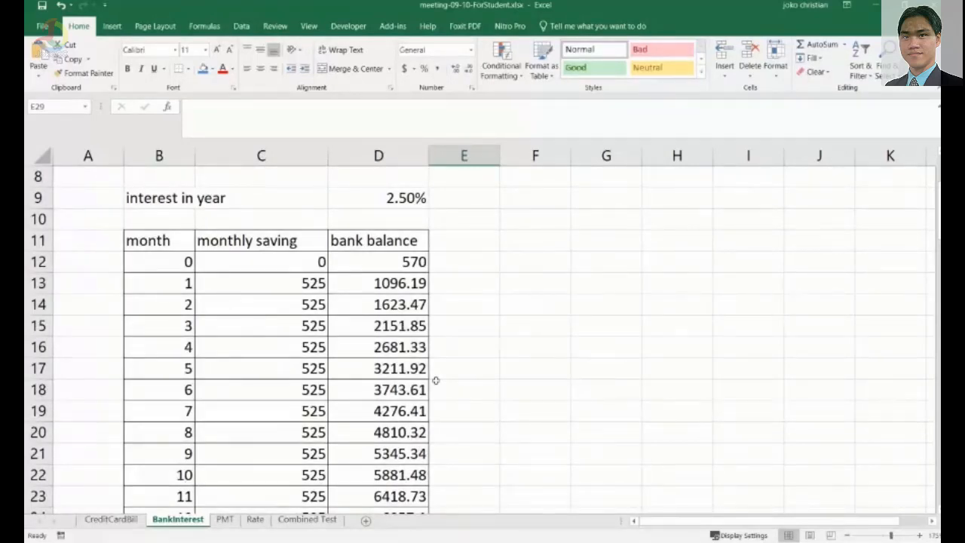
scroll(435, 381, "down", 7)
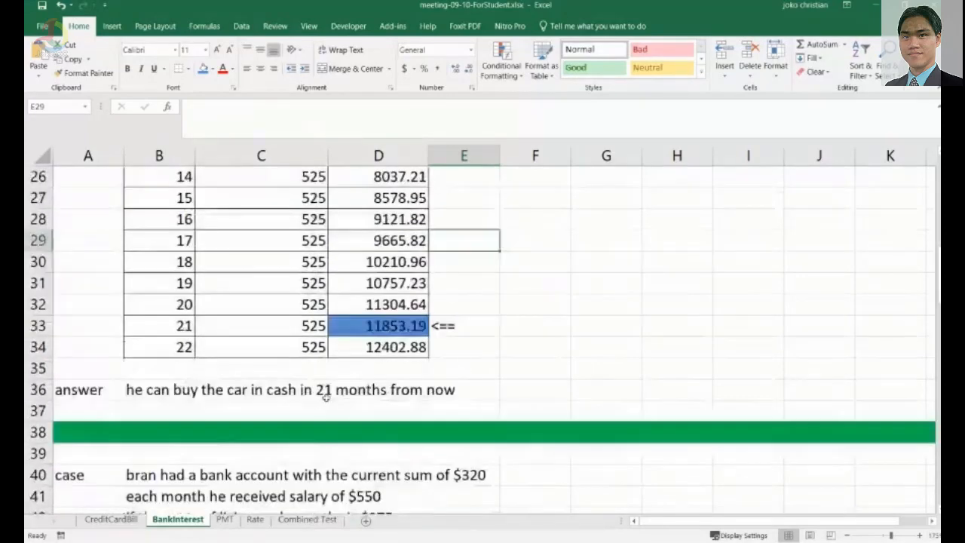
scroll(326, 397, "up", 4)
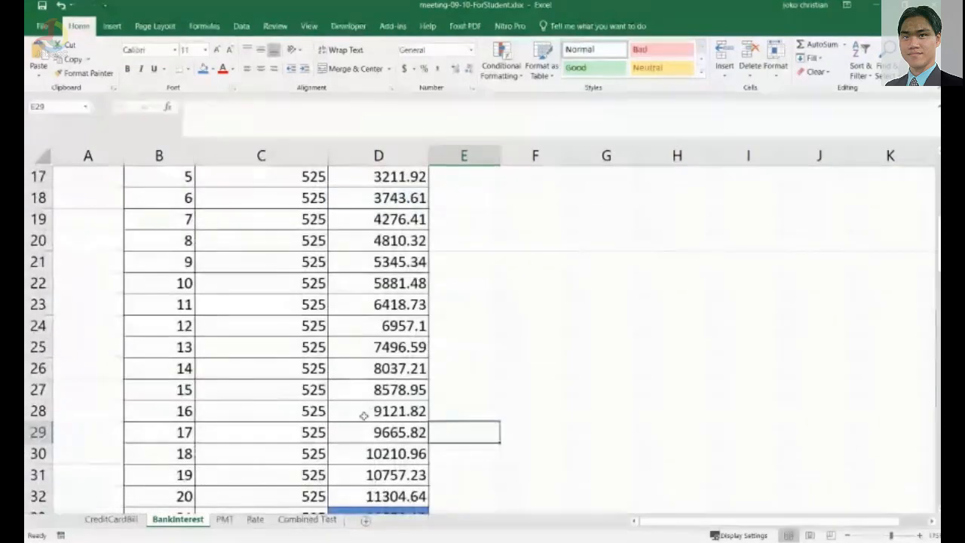
scroll(384, 422, "down", 2)
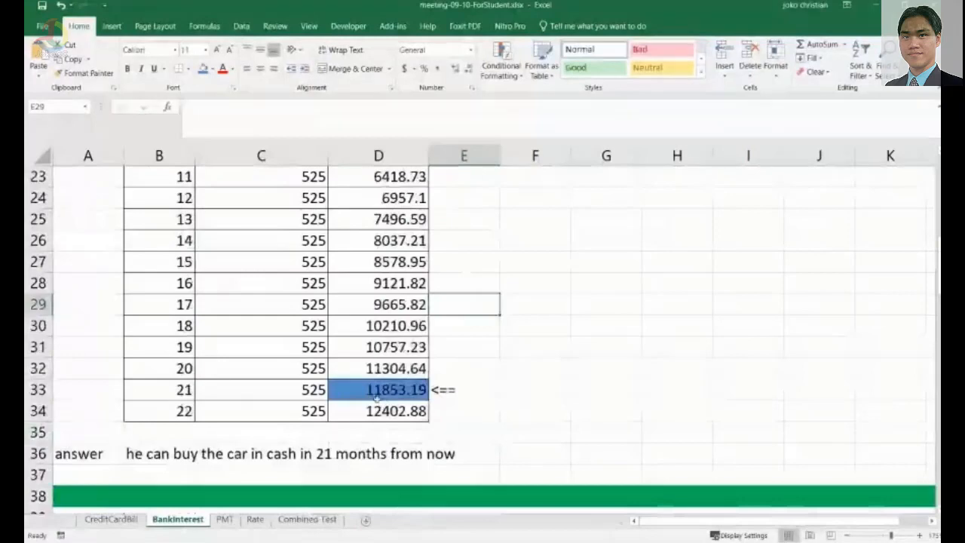
scroll(375, 399, "down", 4)
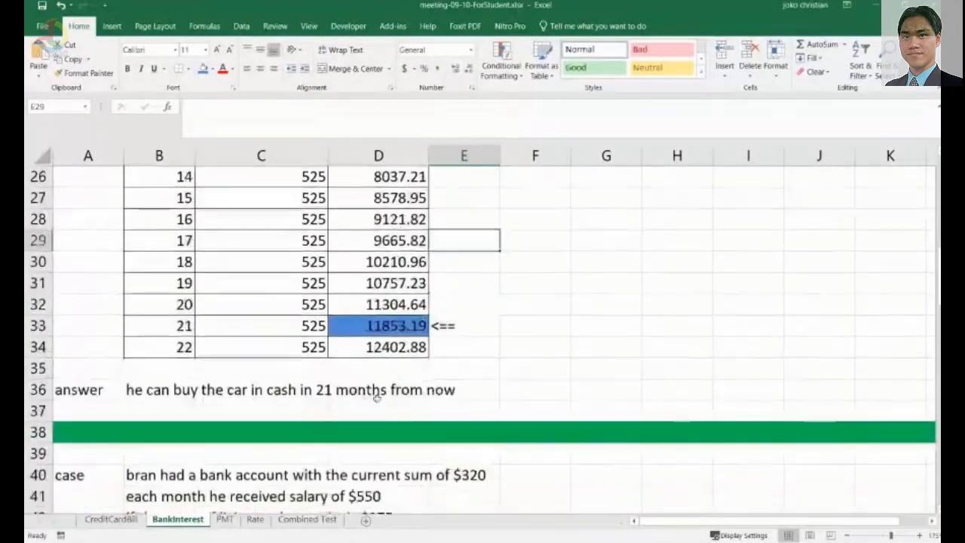
Scroll through the later case problems and their empty savings tables on the sheet.
scroll(512, 367, "down", 1)
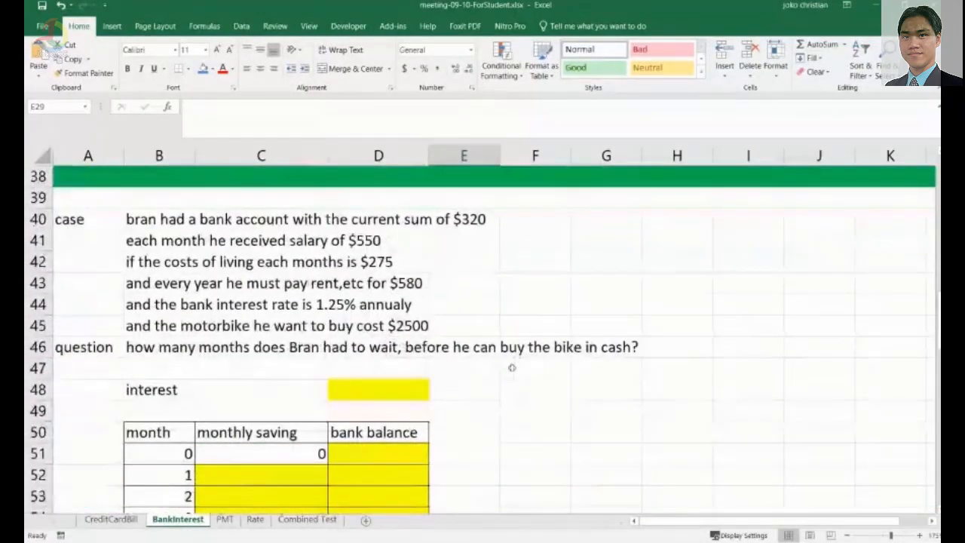
scroll(512, 368, "down", 8)
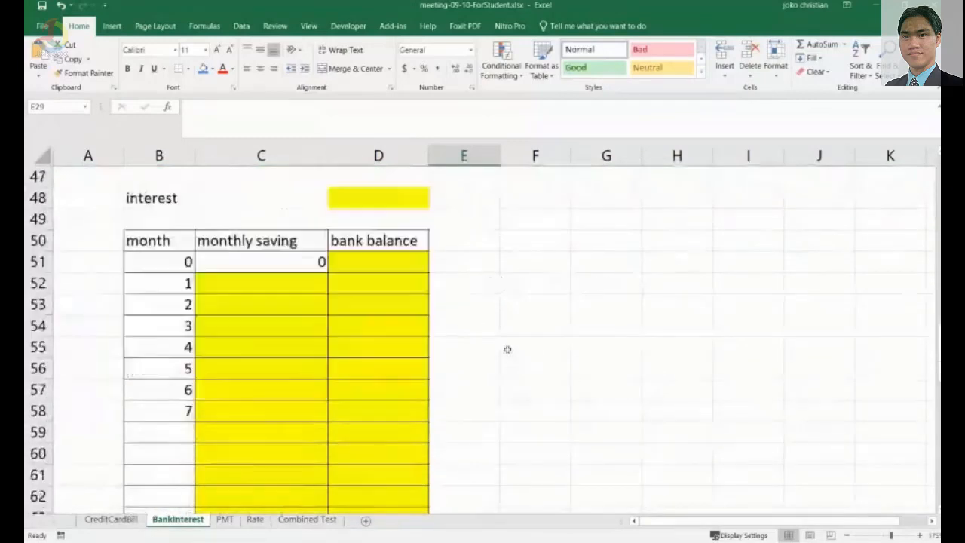
scroll(504, 355, "down", 12)
scroll(504, 355, "up", 15)
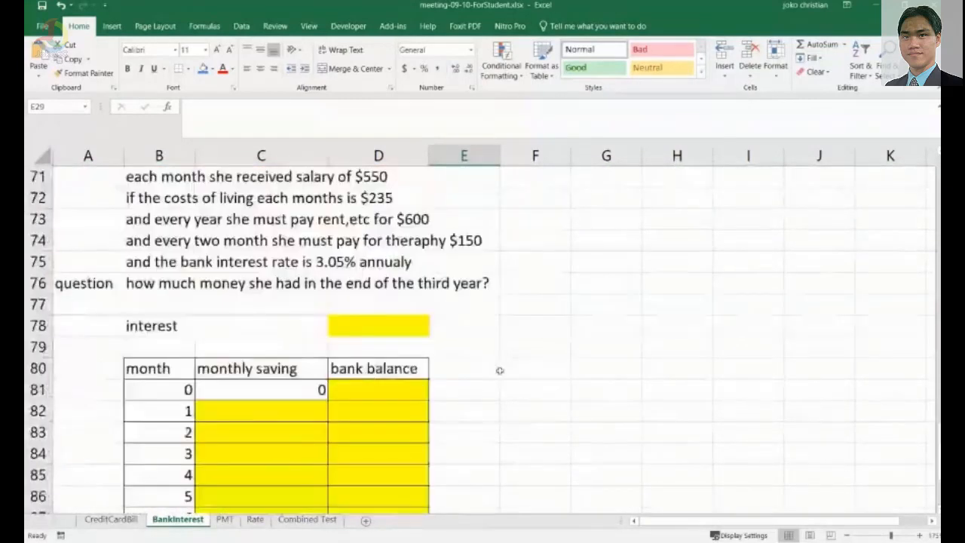
scroll(391, 404, "up", 3)
scroll(394, 405, "down", 8)
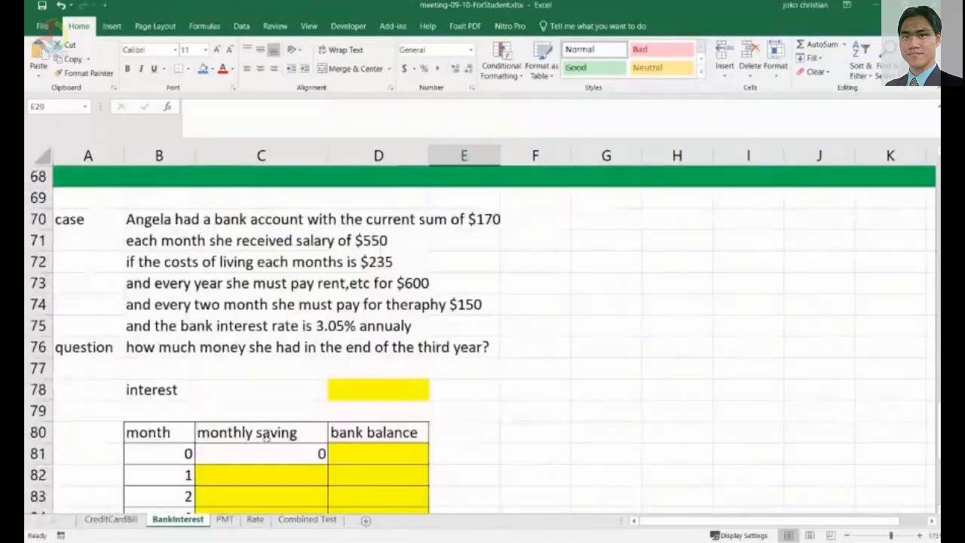
scroll(428, 409, "up", 5)
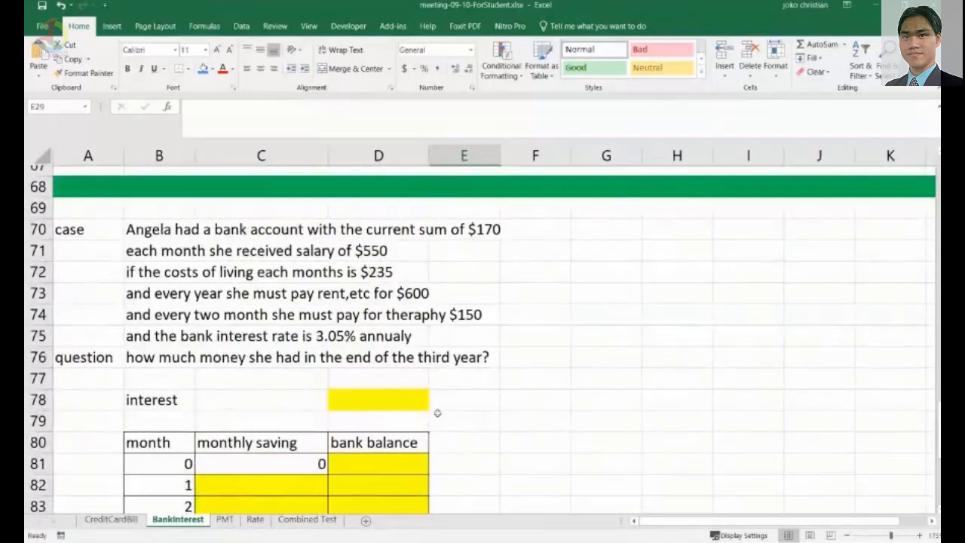
scroll(438, 412, "up", 6)
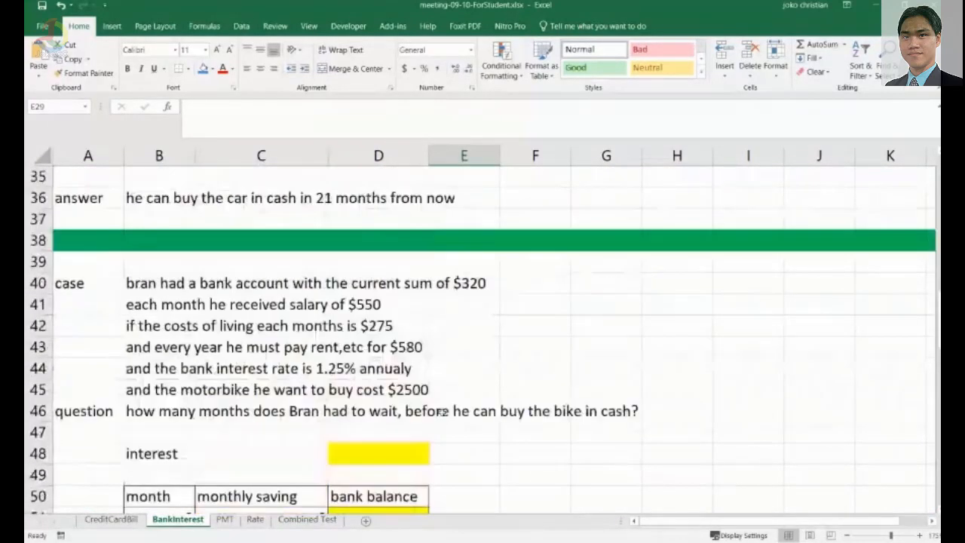
scroll(442, 412, "down", 1)
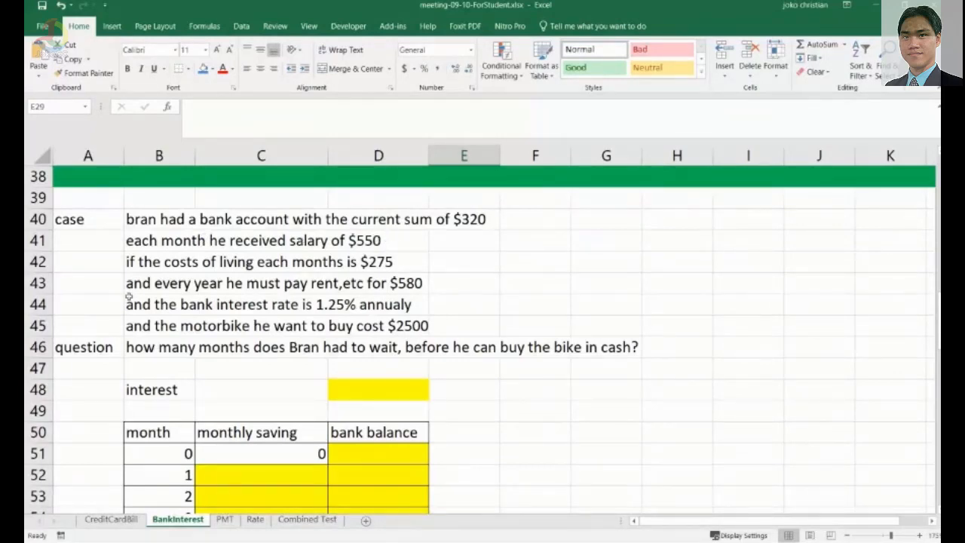
Relabel the interest cell of Bran's motorbike case as "interest rate annualy".
left_click(384, 267)
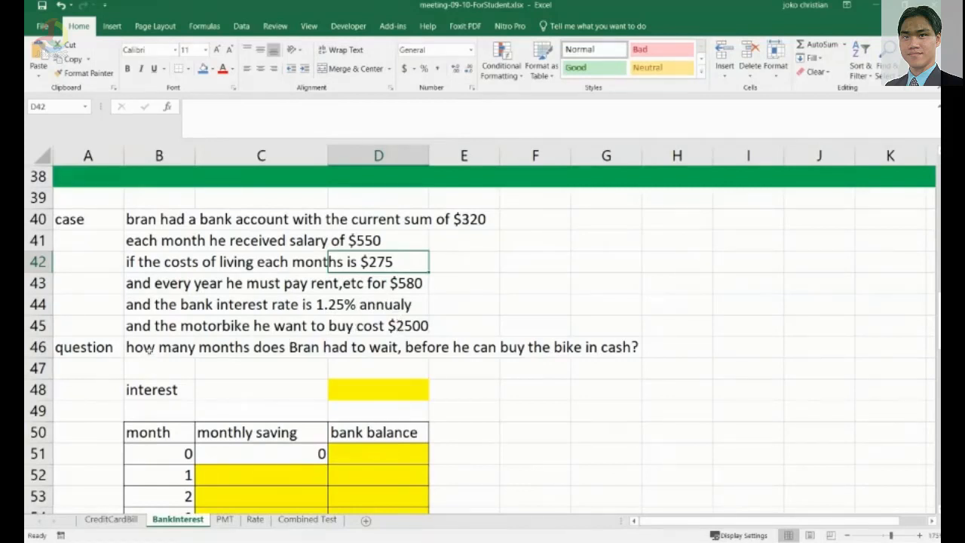
left_click(149, 351)
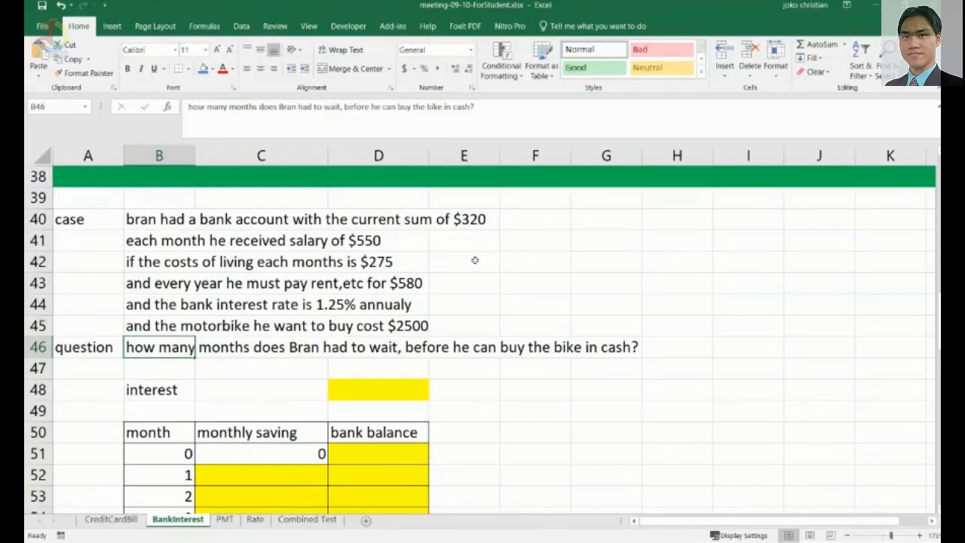
left_click(383, 394)
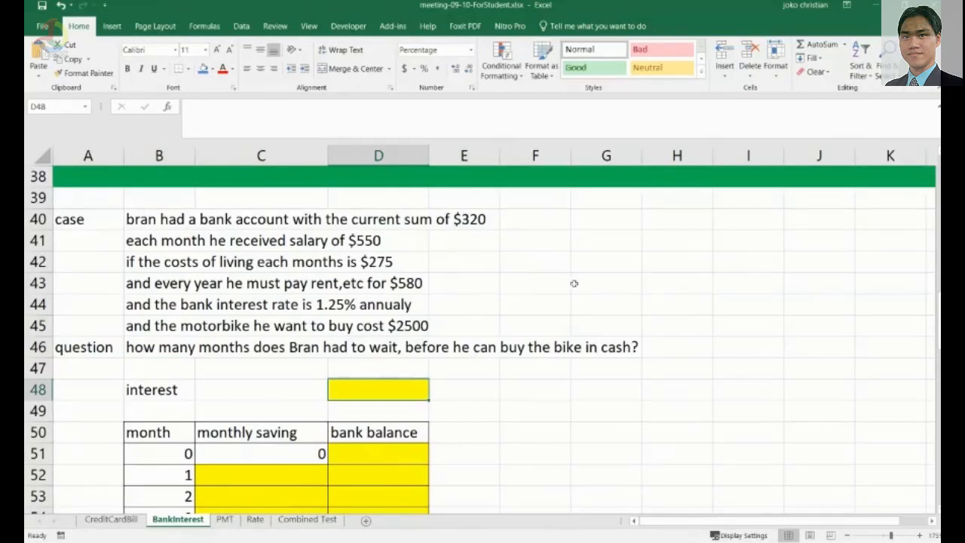
double_click(155, 390)
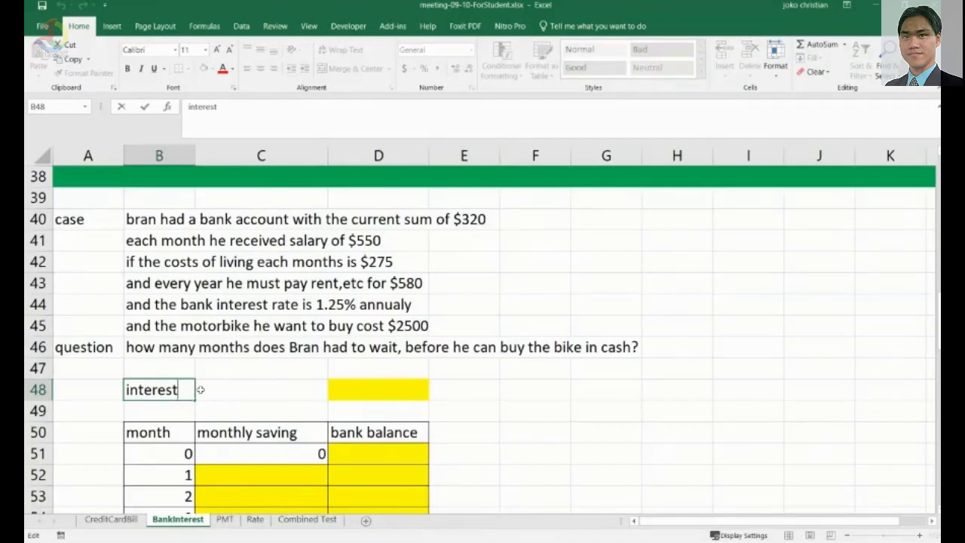
type("rate annu")
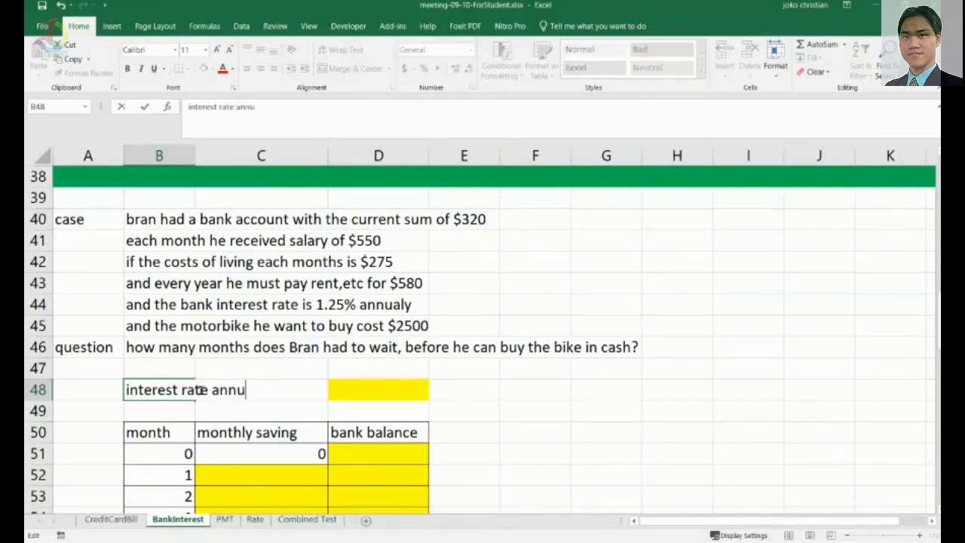
type("aly'")
key("Return")
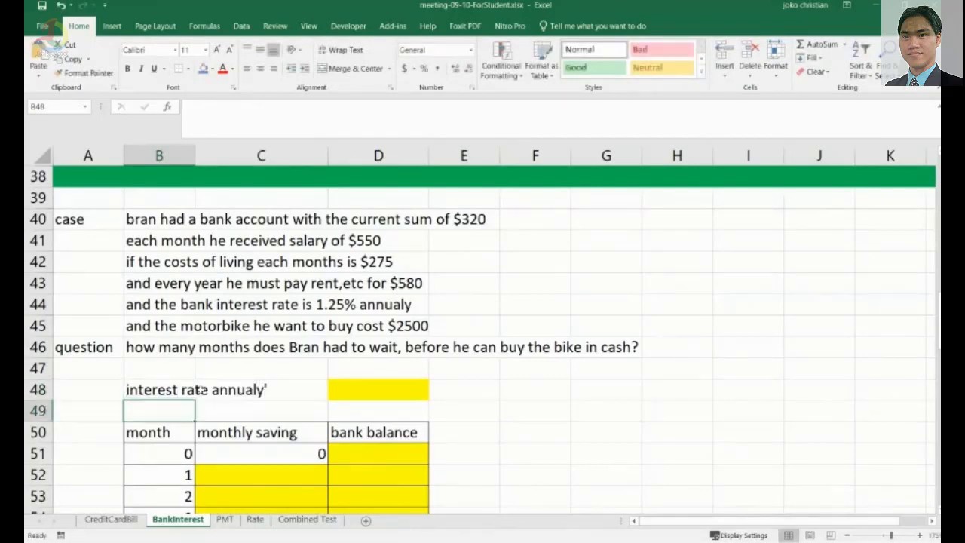
key("Up")
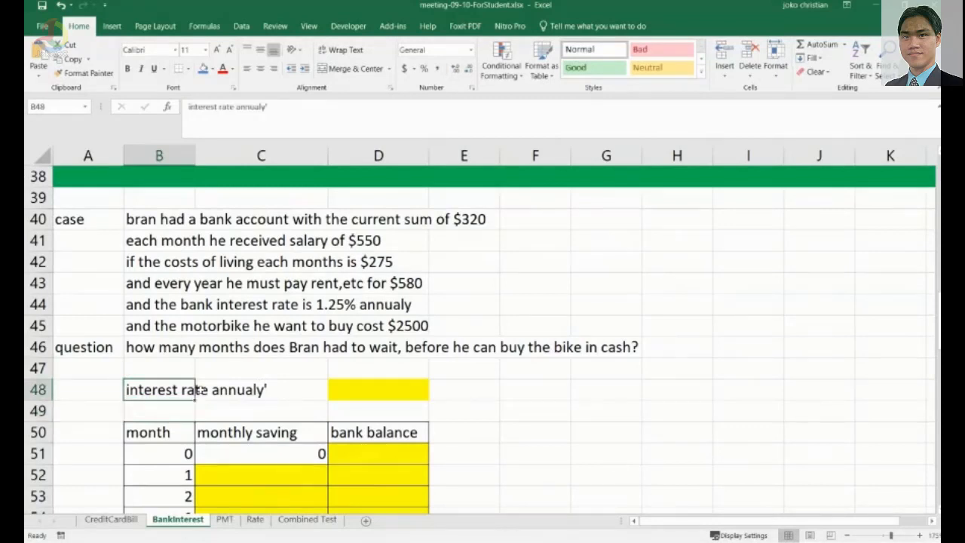
key("F2")
key("BackSpace")
key("Return")
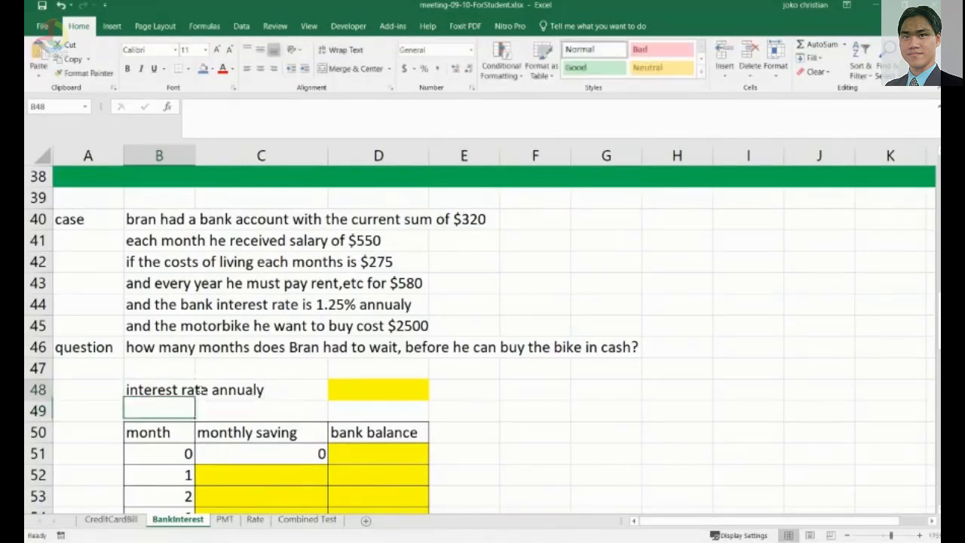
Enter the annual interest rate of 1.25% in the yellow cell beside the label.
key("Up")
key("Right")
key("Right")
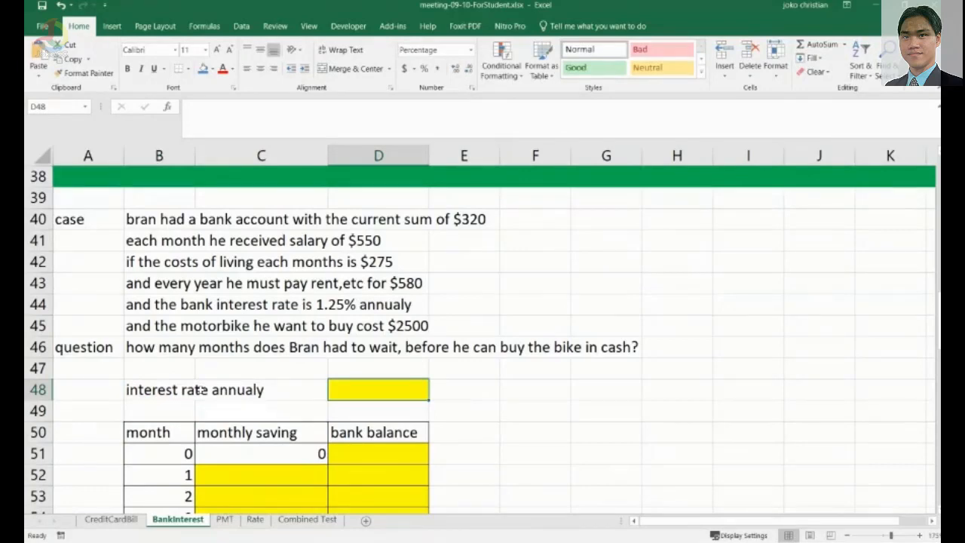
type("1.25")
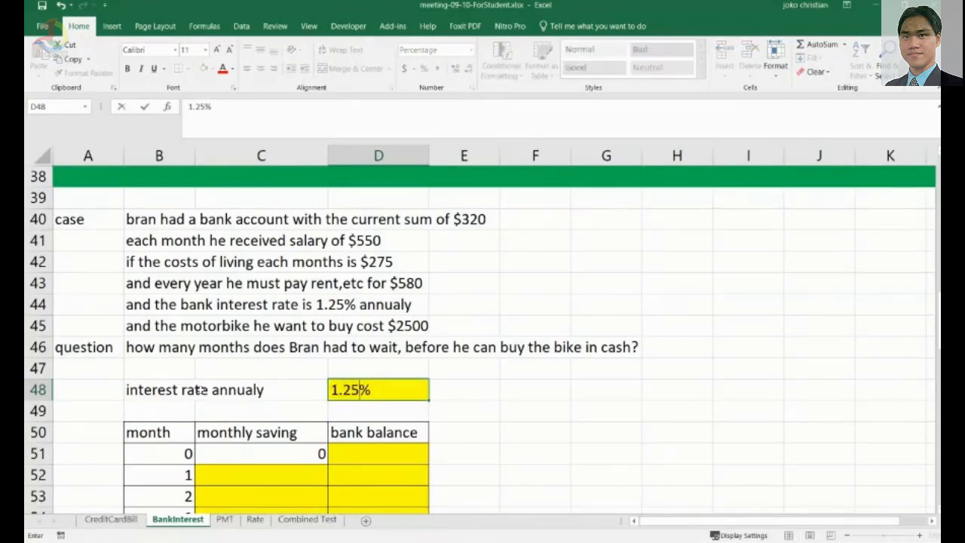
key("Return")
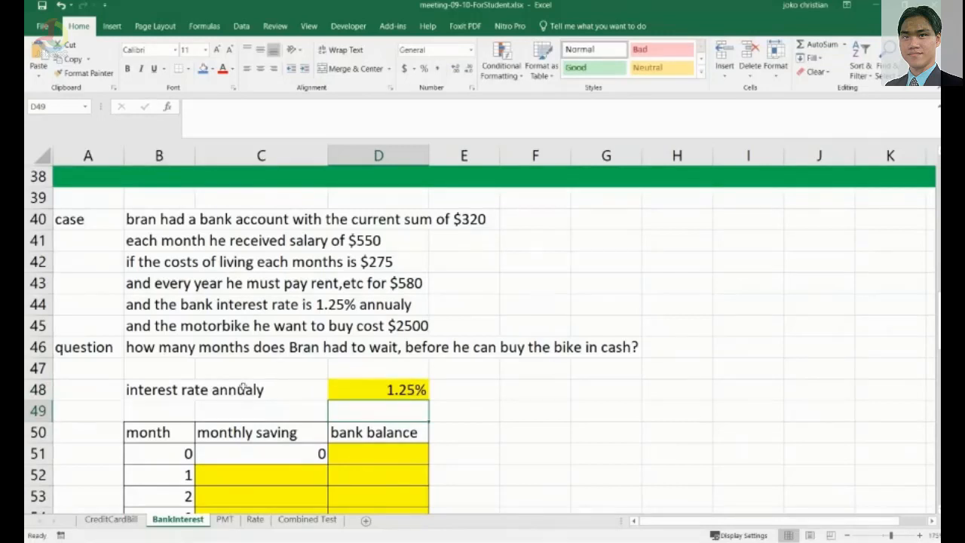
Enter 320 as the month 0 bank balance in the motorbike savings table.
scroll(243, 387, "down", 1)
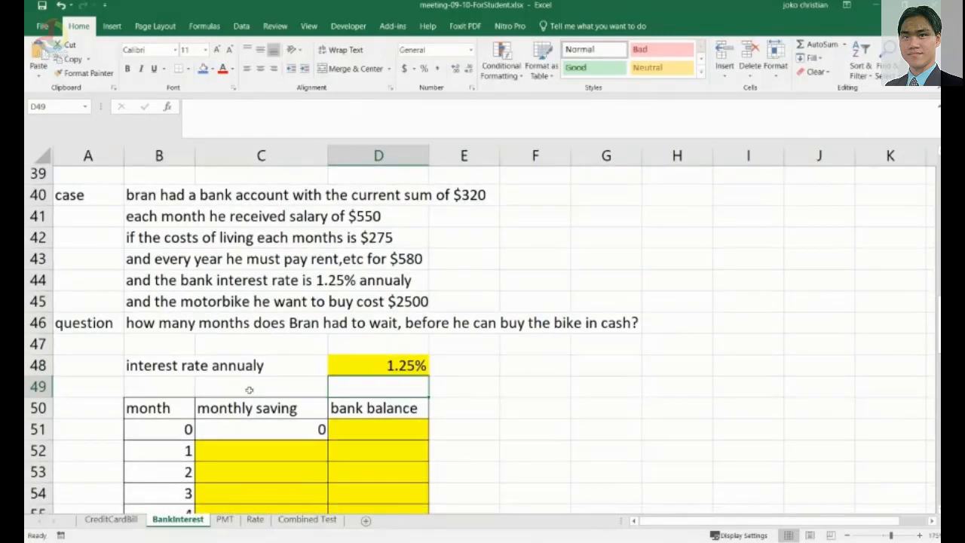
scroll(249, 389, "up", 1)
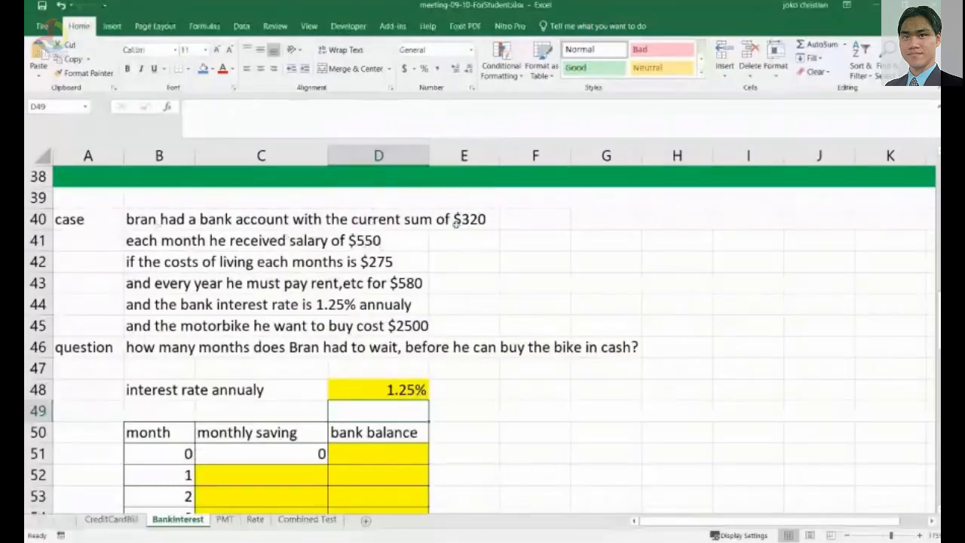
left_click(398, 457)
type("320")
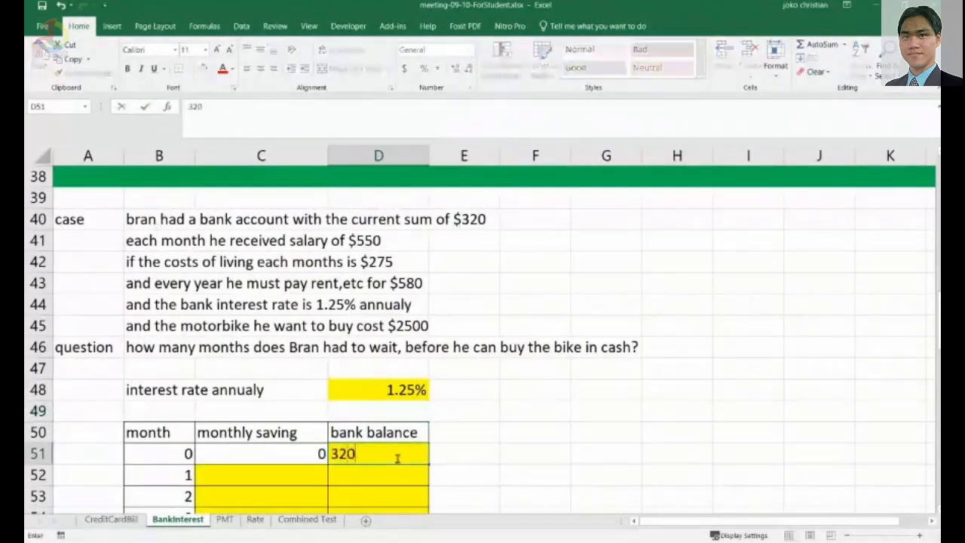
key("Return")
Start the month 1 monthly saving formula as =550-275, salary minus living costs.
left_click(289, 477)
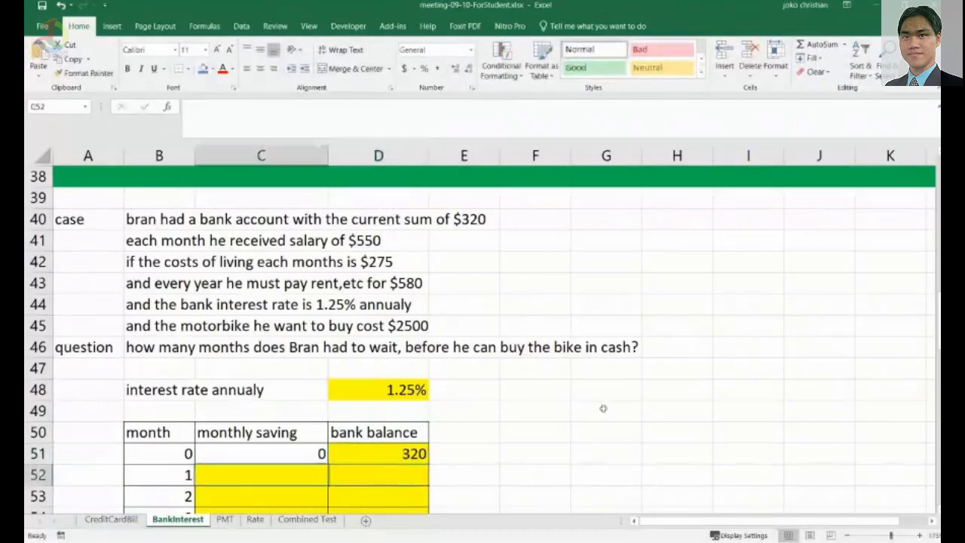
scroll(562, 416, "down", 1)
scroll(557, 421, "down", 1)
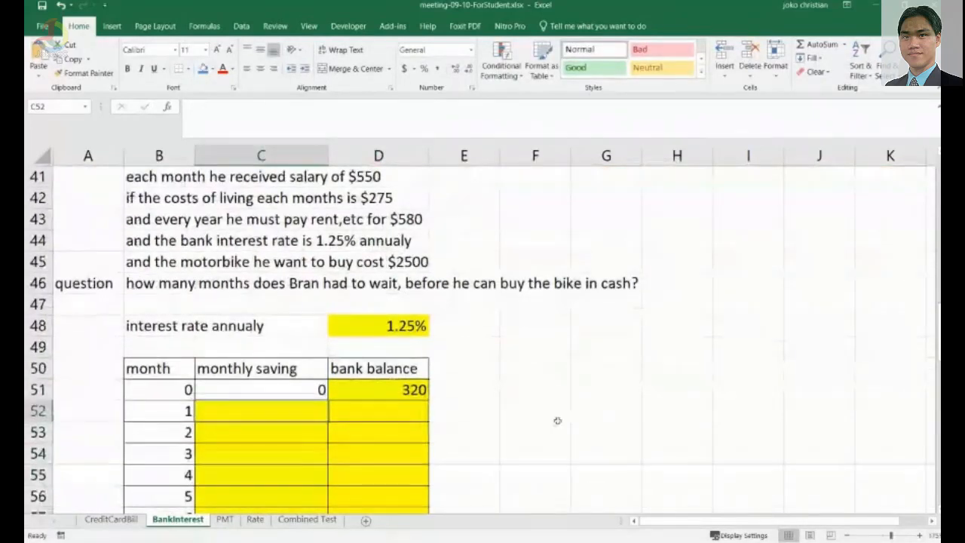
type("=")
scroll(558, 420, "up", 1)
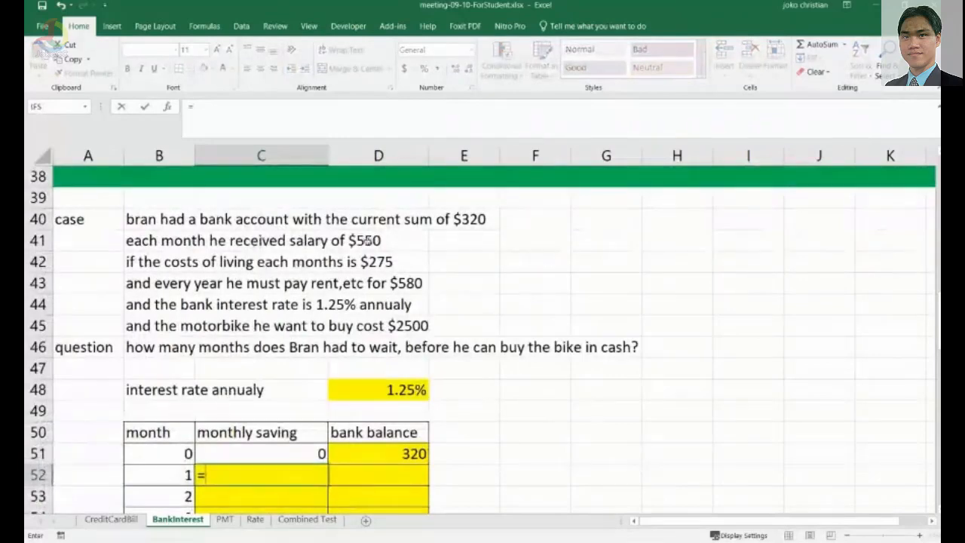
type("550")
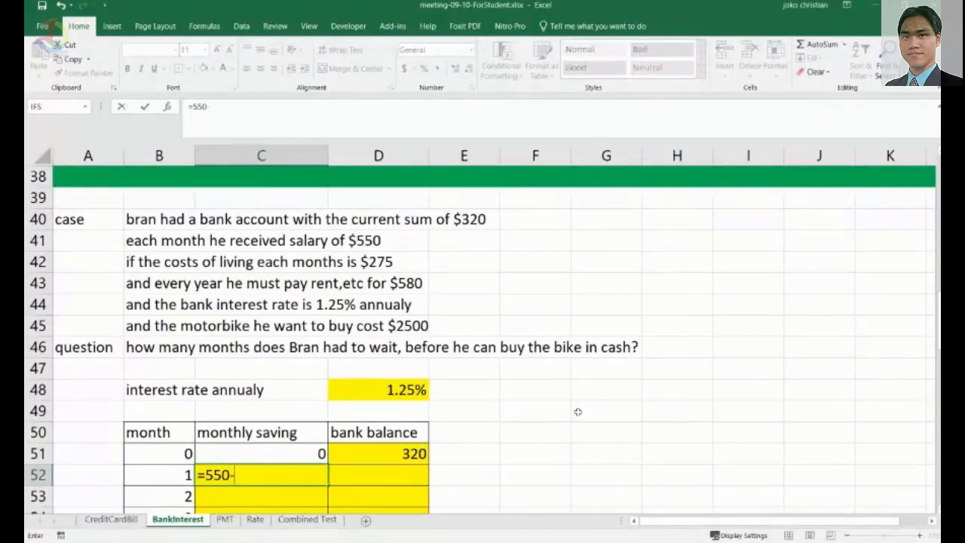
type("-275-(if(")
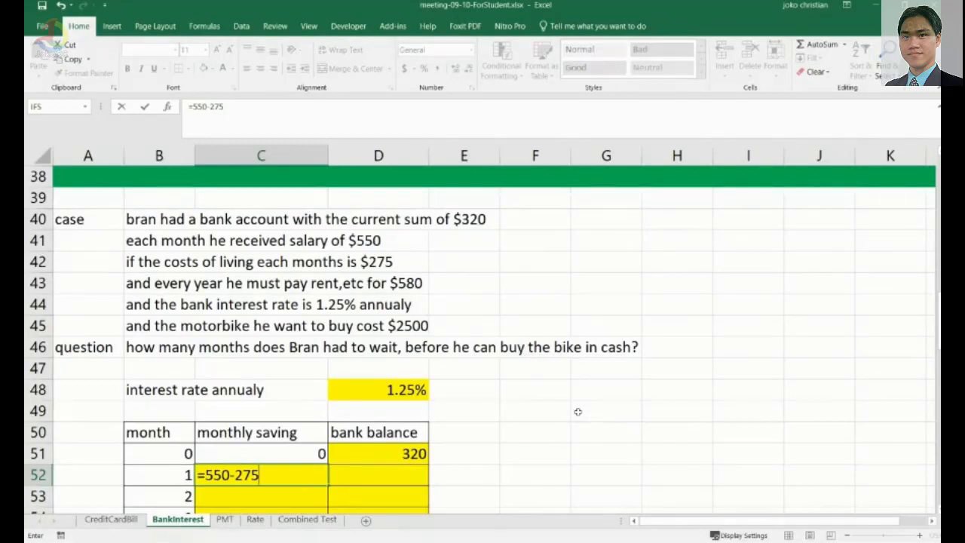
Extend the month 1 monthly saving formula with -(IF(MOD( referencing the month number cell B52.
type("-(if")
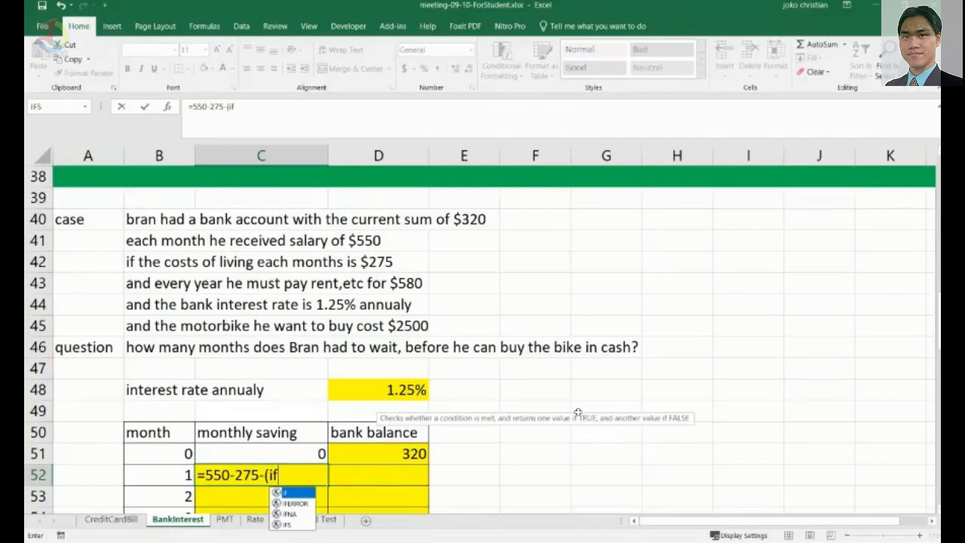
type("(")
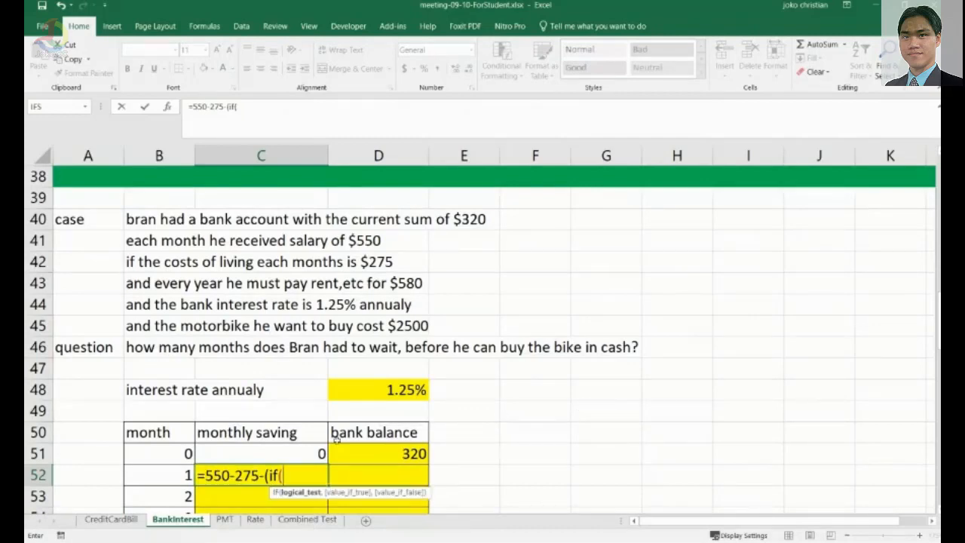
left_click(183, 474)
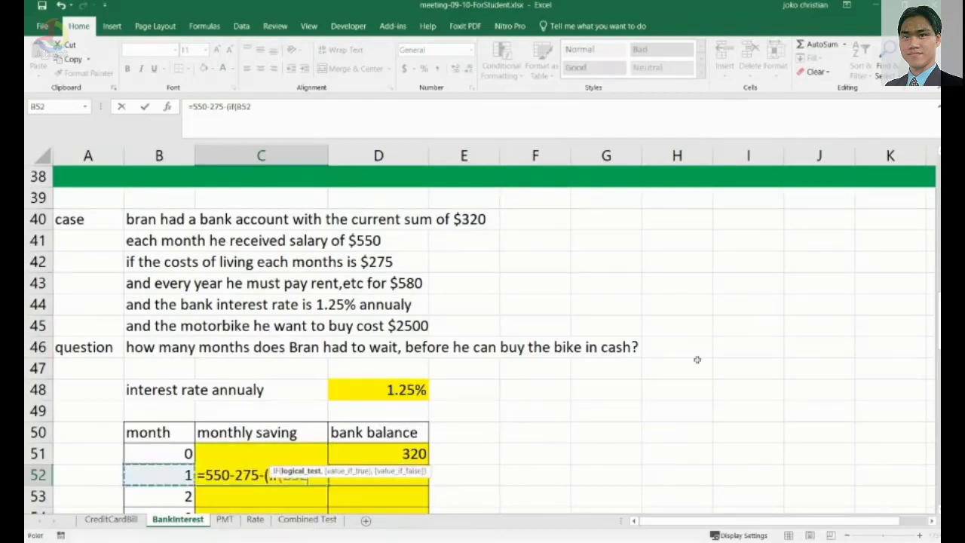
key("BackSpace")
key("BackSpace")
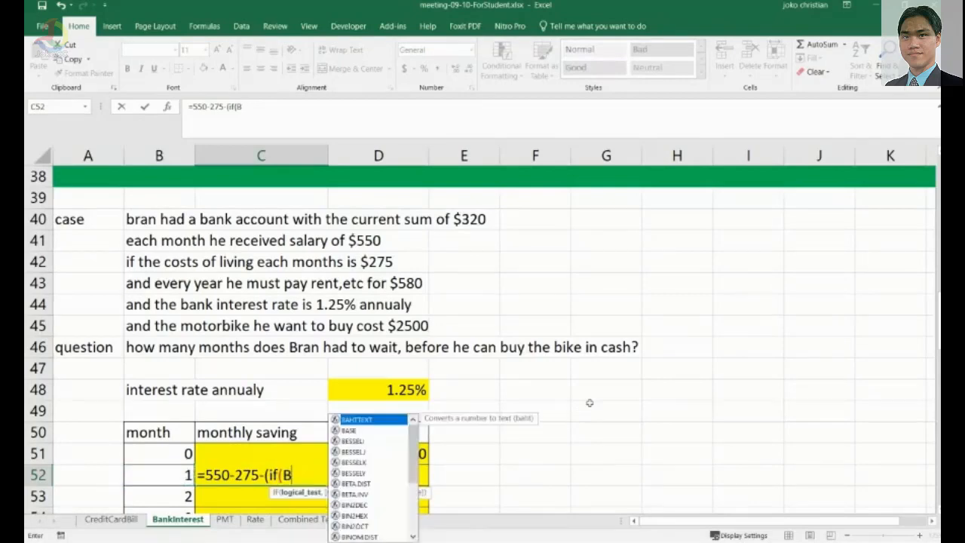
key("BackSpace")
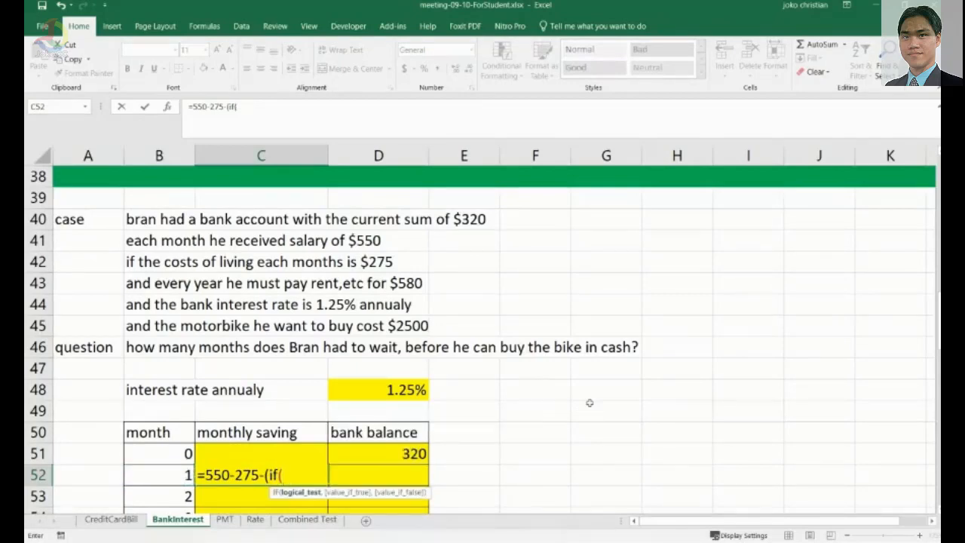
type("mo")
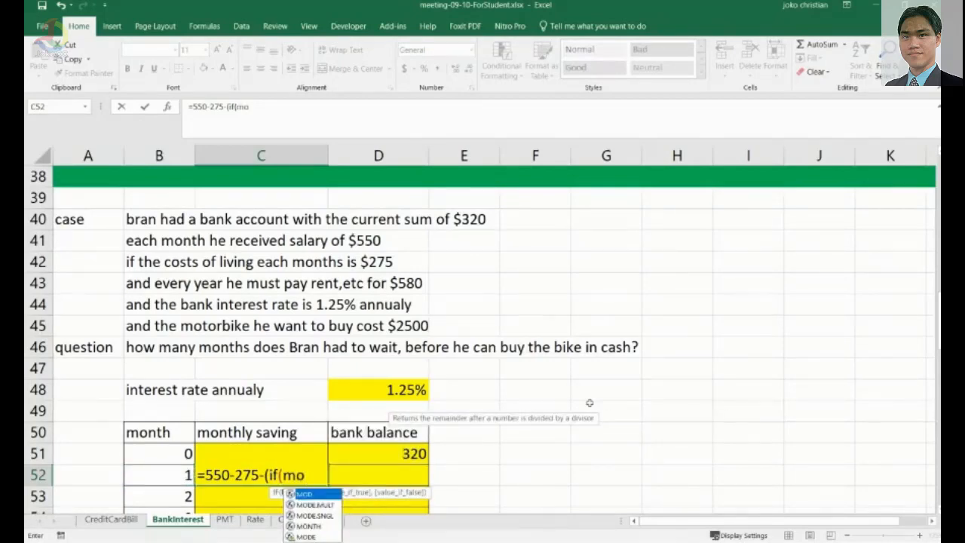
type("d(")
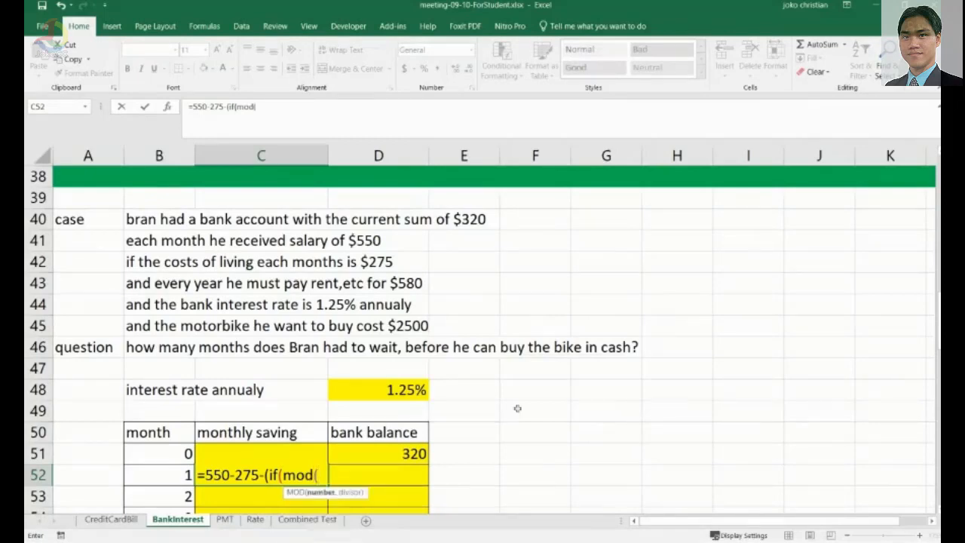
left_click(185, 474)
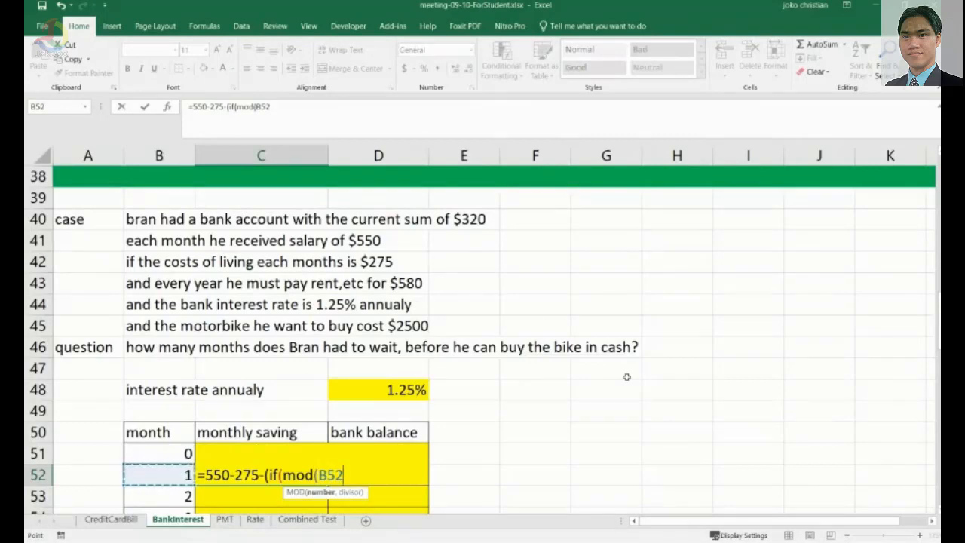
type(",")
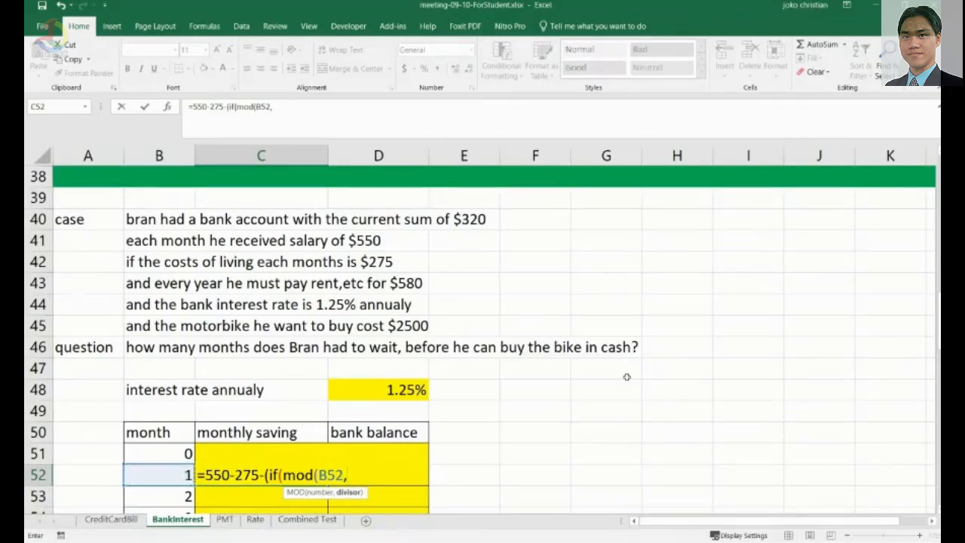
type("12)")
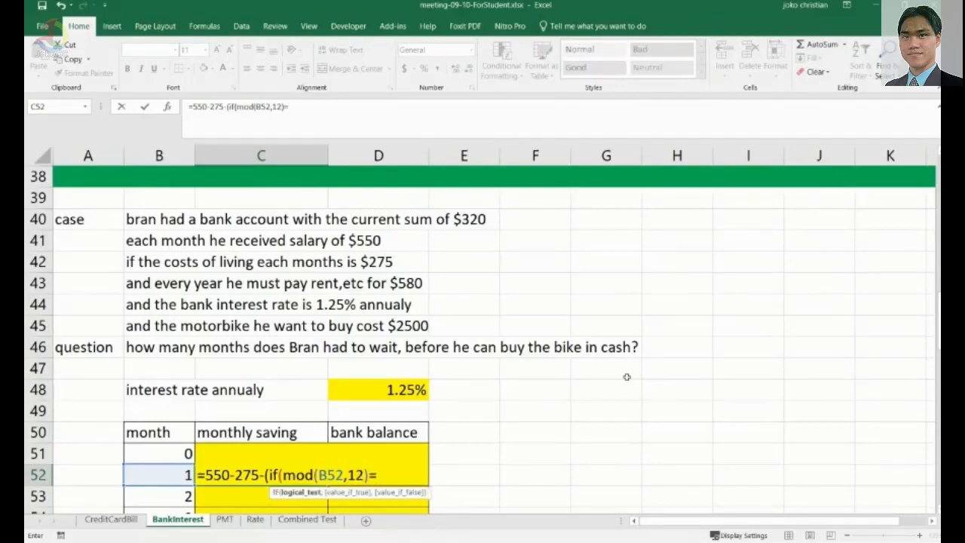
Complete the IF test as MOD(B52,12)=1, returning 580 when true and 0 otherwise.
type("=1,")
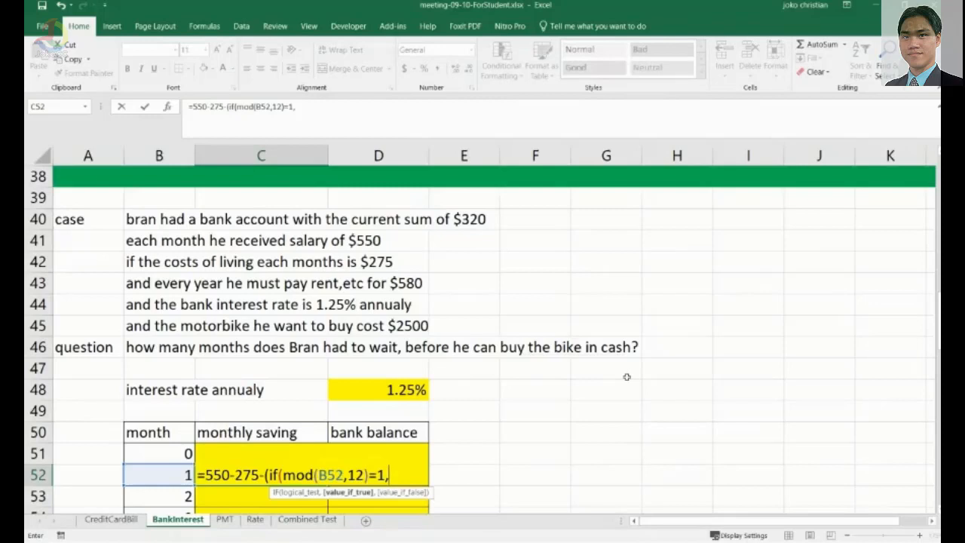
type("580,0)")
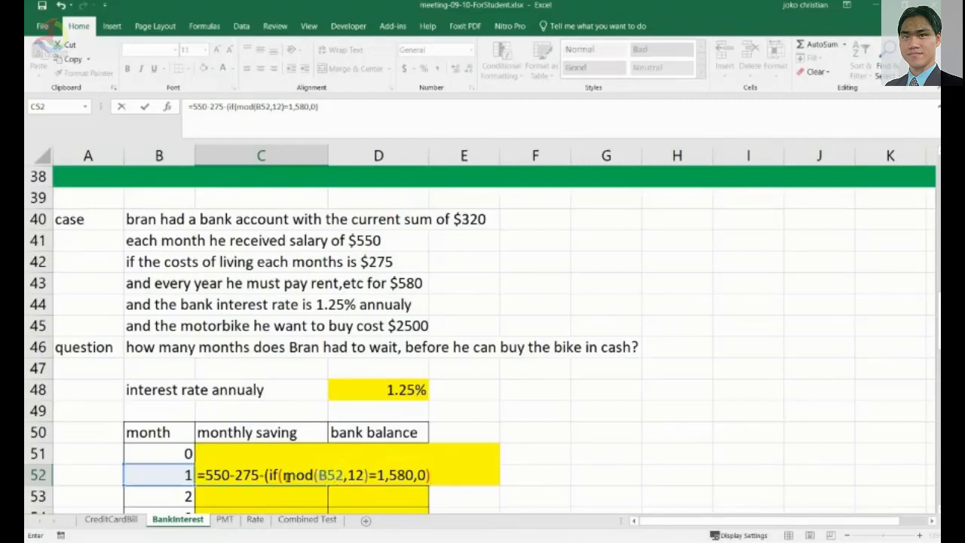
Annotate the sheet by hand with worked examples of numbers mod 2.
left_click_drag(283, 475, 364, 475)
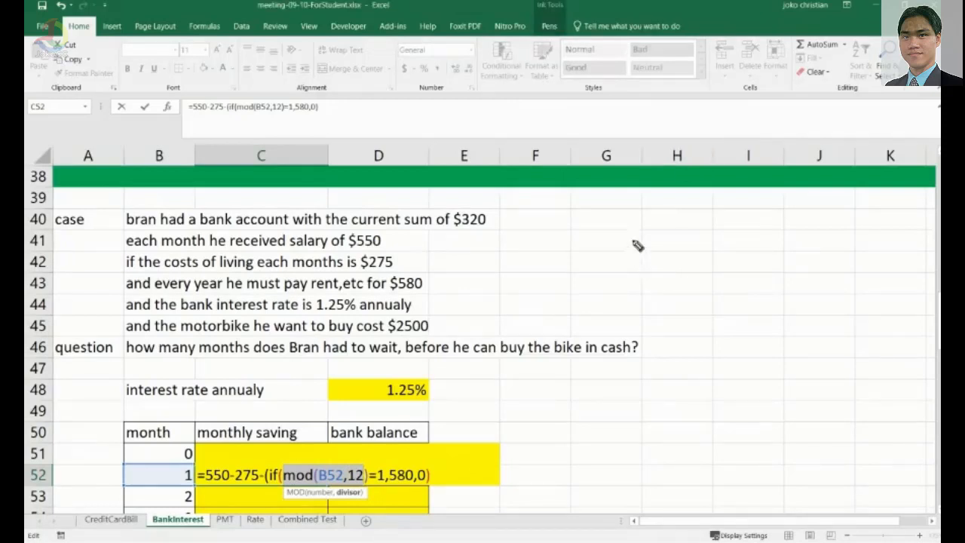
mouse_move(631, 233)
left_mouse_down()
mouse_move(630, 250)
mouse_move(743, 239)
left_mouse_up()
left_click_drag(736, 243, 743, 243)
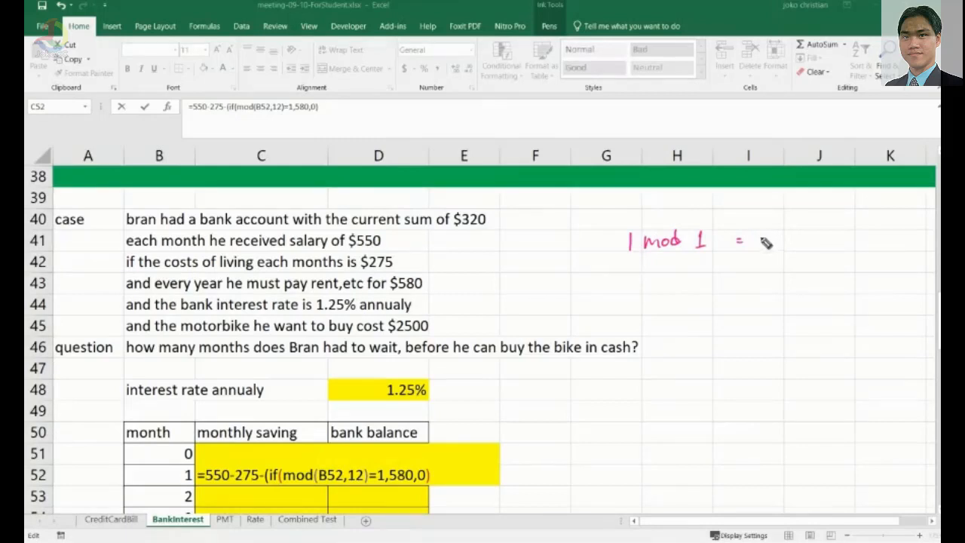
left_click_drag(760, 232, 759, 246)
left_click_drag(694, 235, 696, 246)
mouse_move(626, 262)
left_mouse_down()
mouse_move(637, 278)
mouse_move(764, 261)
left_mouse_up()
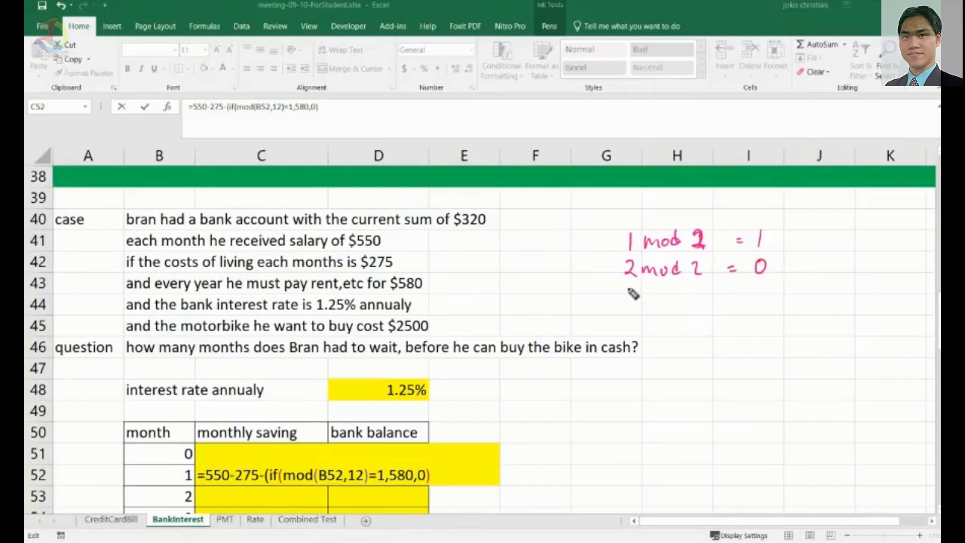
mouse_move(626, 288)
left_mouse_down()
mouse_move(661, 298)
mouse_move(691, 282)
mouse_move(704, 296)
left_mouse_up()
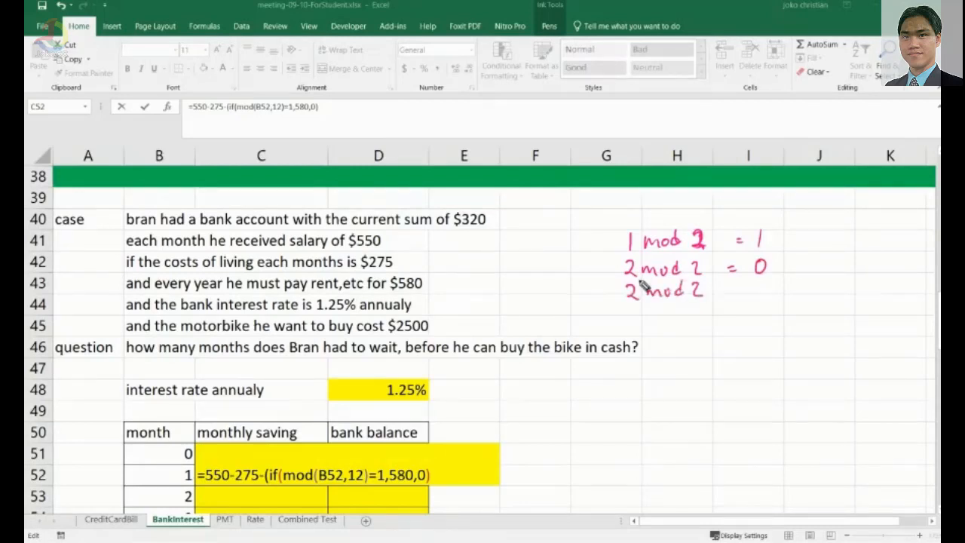
left_click_drag(626, 287, 627, 303)
left_click_drag(731, 293, 768, 302)
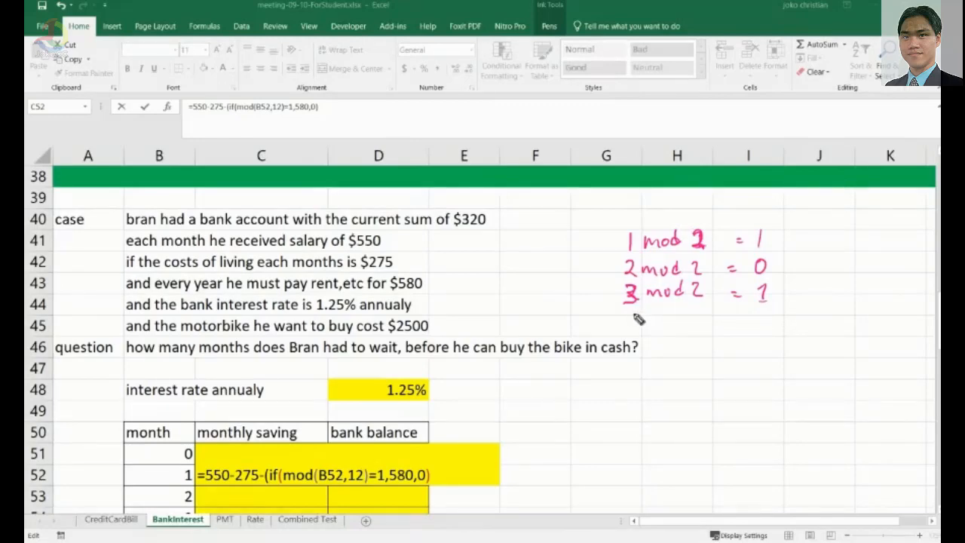
mouse_move(650, 330)
left_mouse_down()
mouse_move(639, 323)
mouse_move(768, 322)
left_mouse_up()
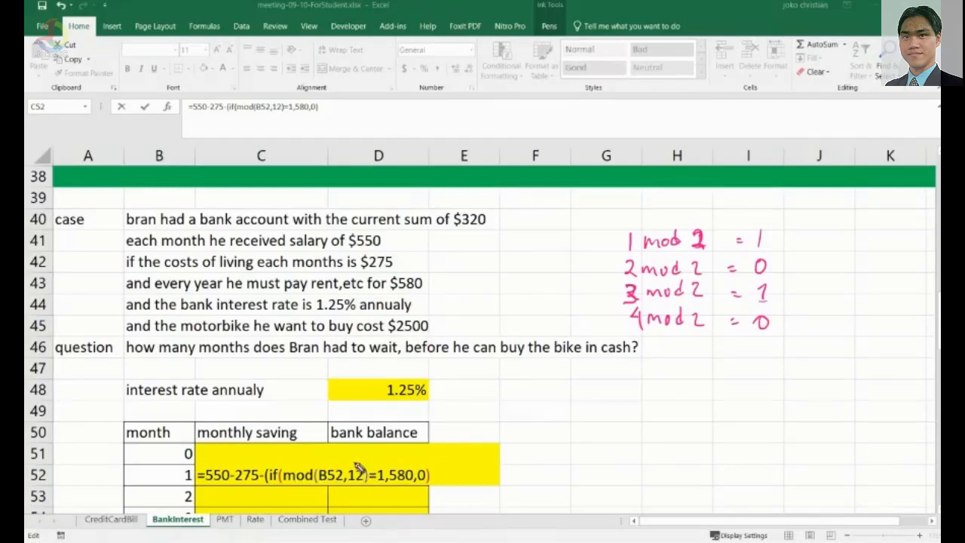
Circle the divisor 12 in the formula and handwrite mod 12 examples, ticking months 1 and 13.
left_click_drag(361, 463, 368, 464)
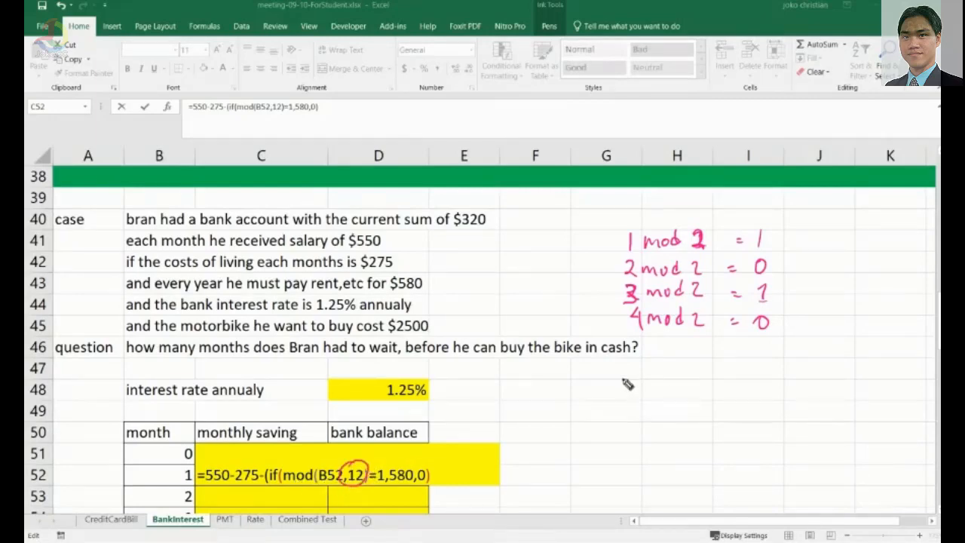
mouse_move(623, 377)
left_mouse_down()
mouse_move(623, 392)
mouse_move(704, 375)
mouse_move(691, 386)
mouse_move(714, 389)
mouse_move(734, 378)
left_mouse_up()
left_click_drag(728, 387, 735, 386)
left_click_drag(749, 367, 756, 388)
mouse_move(625, 413)
left_mouse_down()
mouse_move(628, 423)
mouse_move(674, 419)
mouse_move(682, 408)
left_mouse_up()
left_click_drag(621, 414, 635, 427)
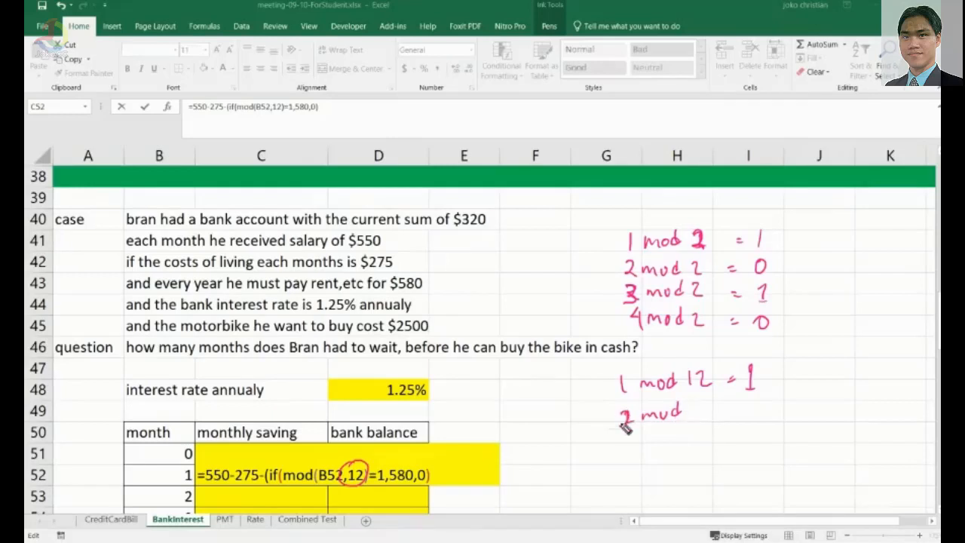
left_click_drag(697, 407, 696, 425)
mouse_move(703, 409)
left_mouse_down()
mouse_move(720, 423)
mouse_move(743, 411)
left_mouse_up()
left_click_drag(736, 416, 766, 416)
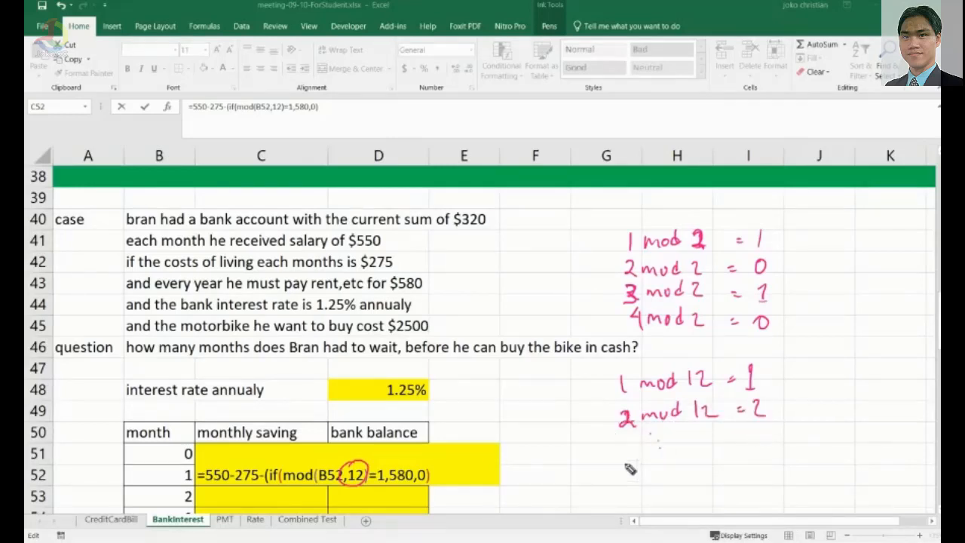
left_click_drag(625, 456, 626, 470)
mouse_move(631, 458)
left_mouse_down()
mouse_move(643, 468)
mouse_move(681, 450)
mouse_move(699, 468)
mouse_move(763, 451)
left_mouse_up()
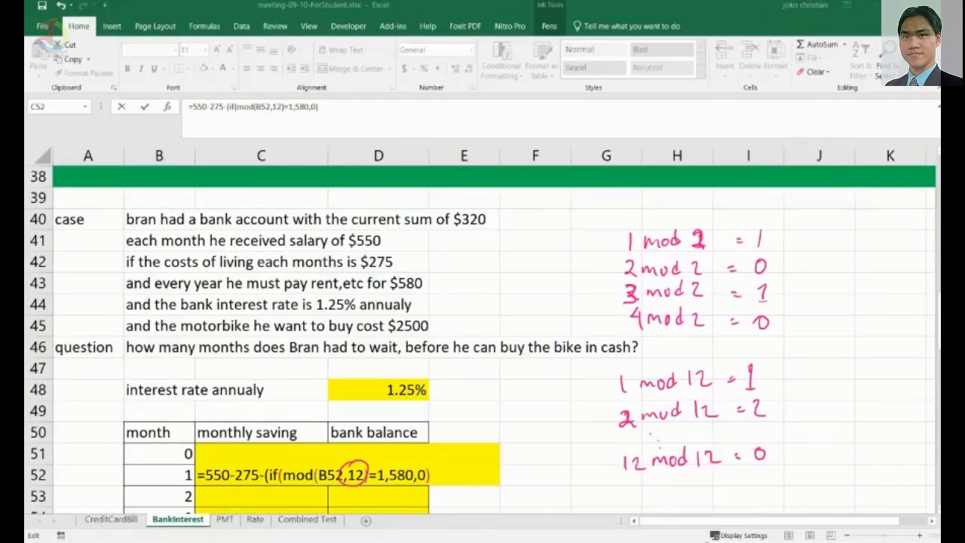
left_click_drag(627, 480, 628, 493)
left_click_drag(643, 494, 759, 478)
left_click_drag(753, 488, 771, 492)
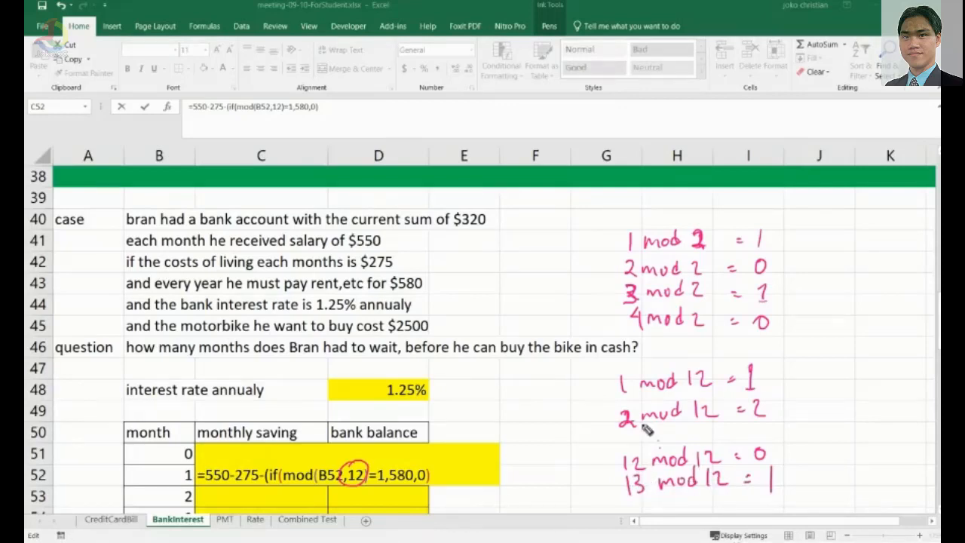
left_click_drag(598, 385, 613, 377)
left_click_drag(607, 491, 621, 485)
mouse_move(781, 457)
left_mouse_down()
mouse_move(756, 489)
mouse_move(785, 462)
left_mouse_up()
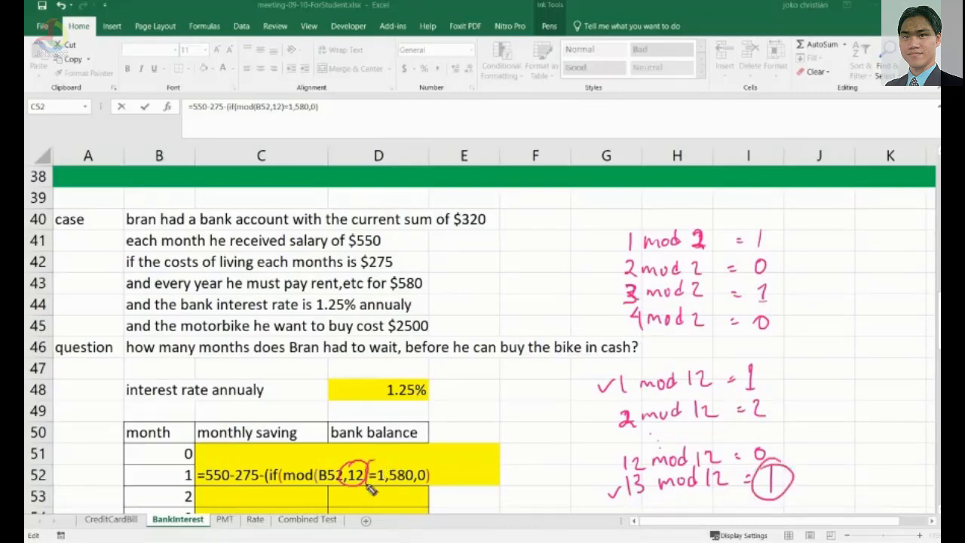
left_click_drag(371, 489, 373, 486)
left_click_drag(396, 481, 415, 487)
Close the formula with a final parenthesis, declining the suggested correction, and commit it.
left_click(446, 469)
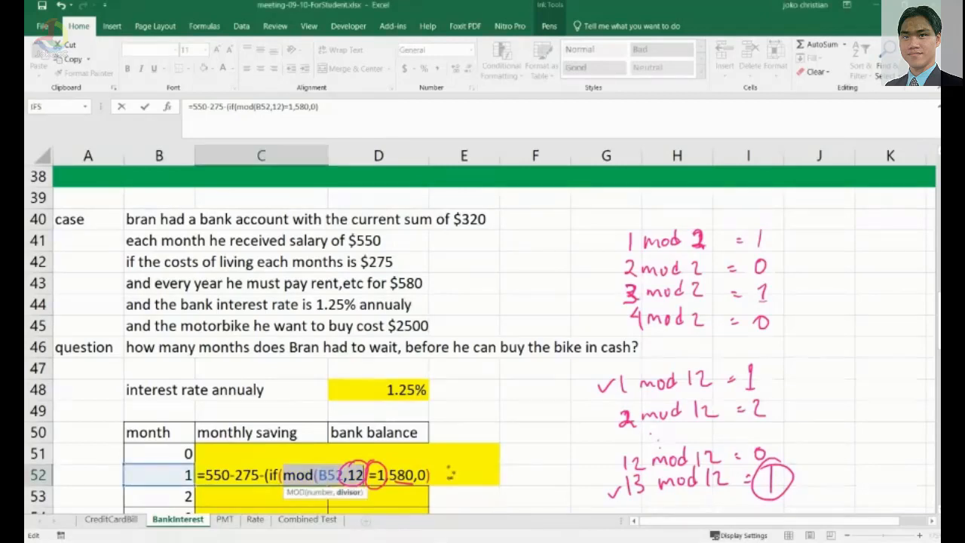
key("Return")
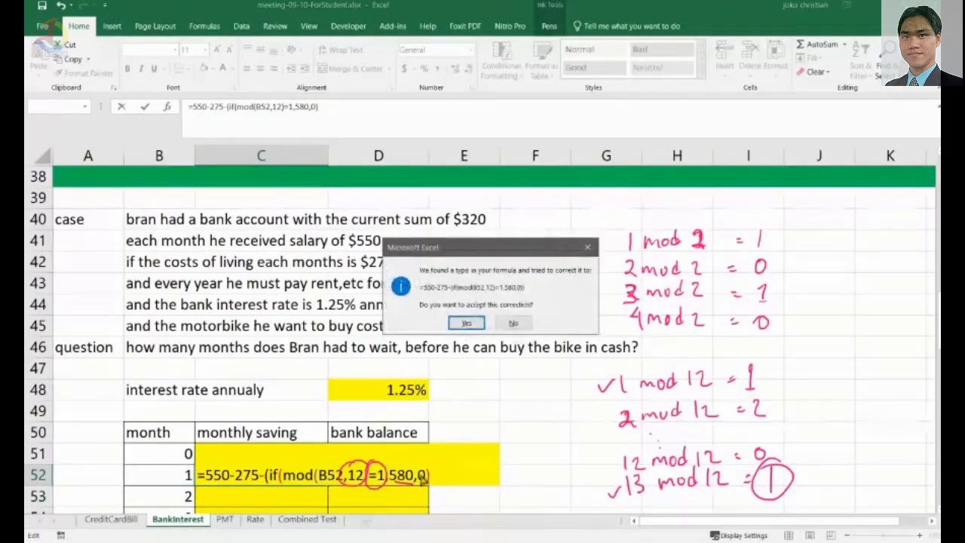
left_click(512, 323)
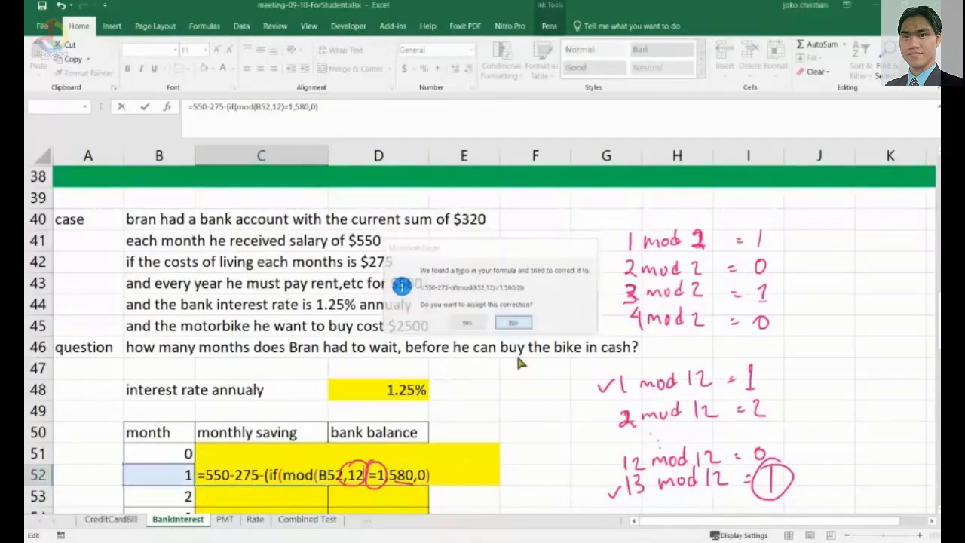
key("Return")
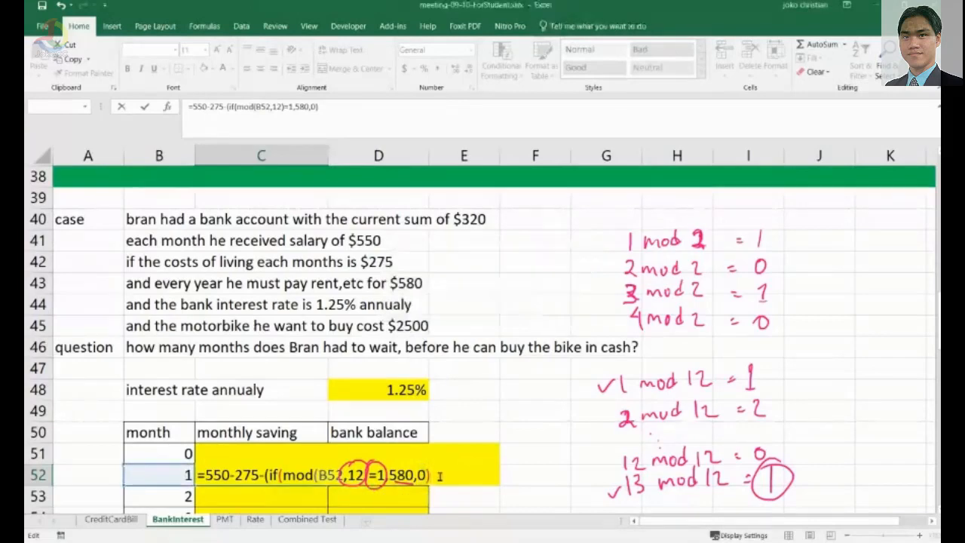
type(")")
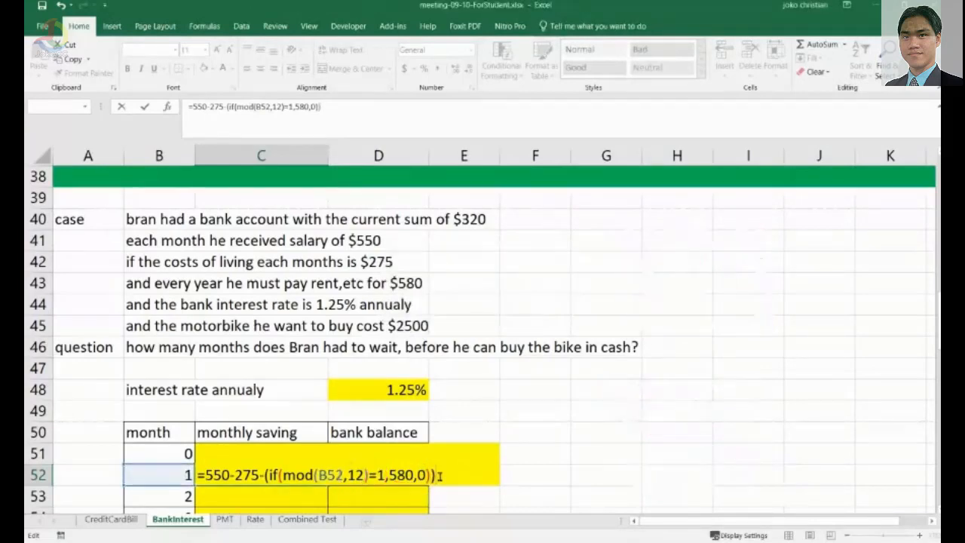
key("Return")
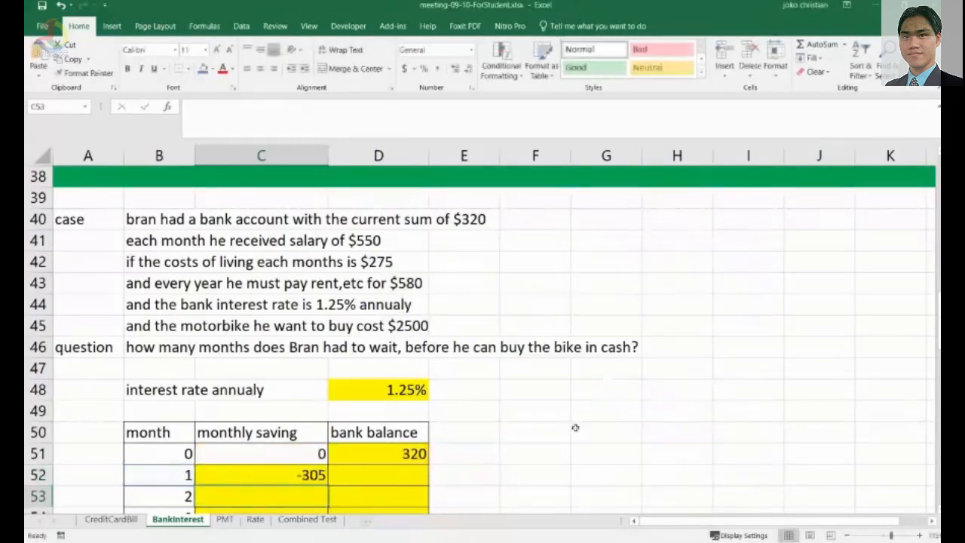
Enter the bank balance formula =D51+(D51*D48/12)+C52 in the month 1 cell of the bank balance column.
scroll(399, 415, "down", 1)
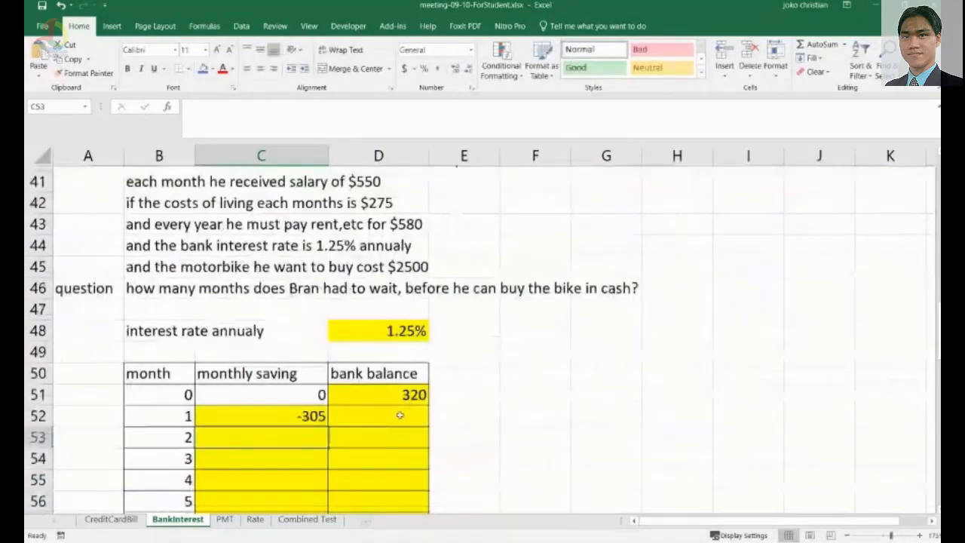
scroll(400, 416, "down", 1)
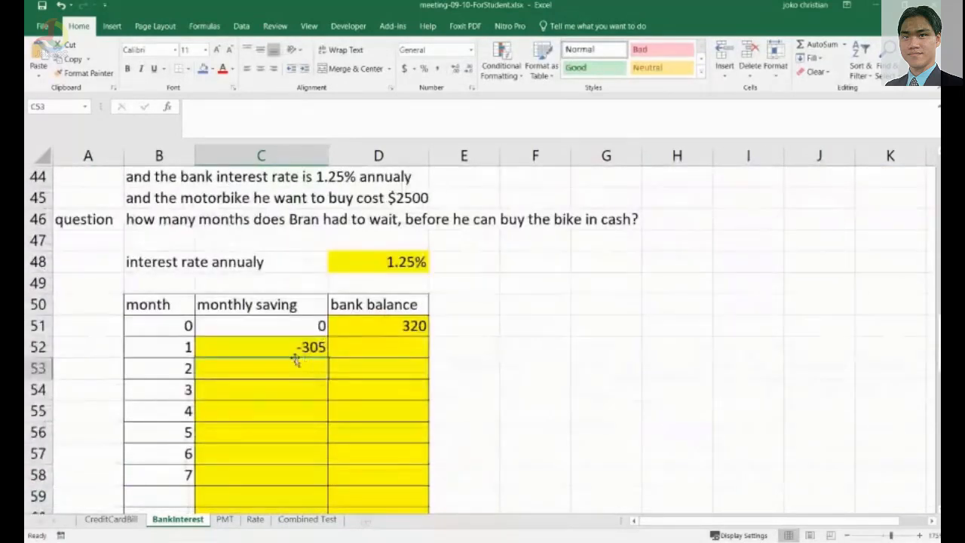
left_click(297, 352)
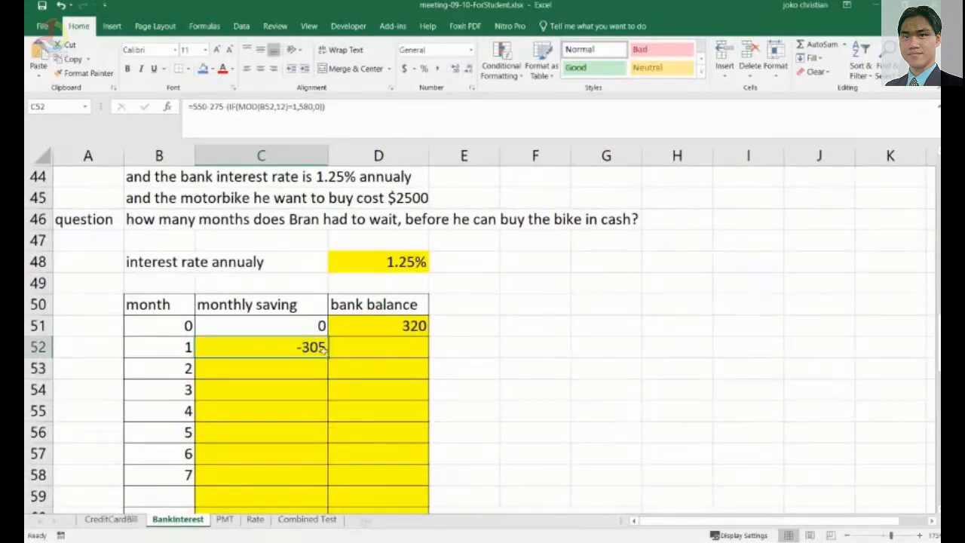
left_click(392, 348)
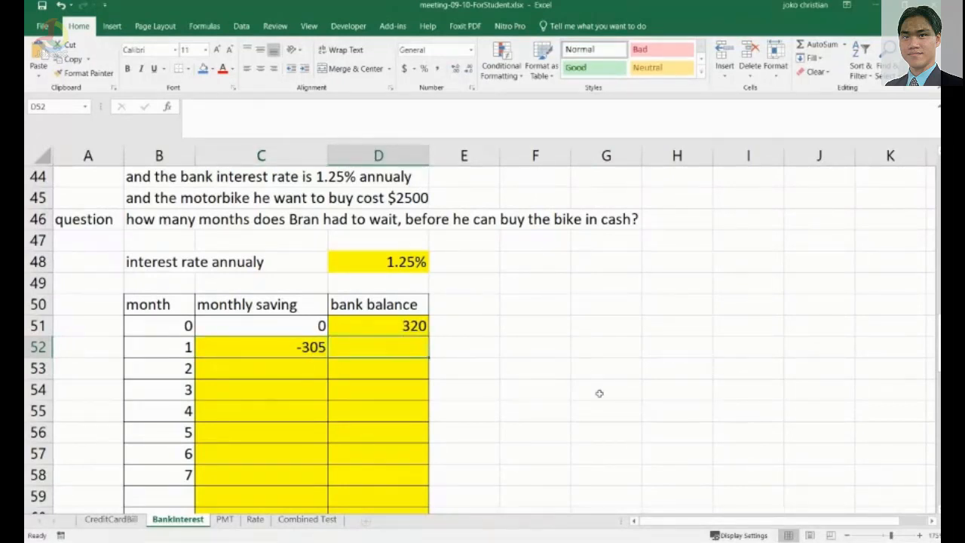
type("=")
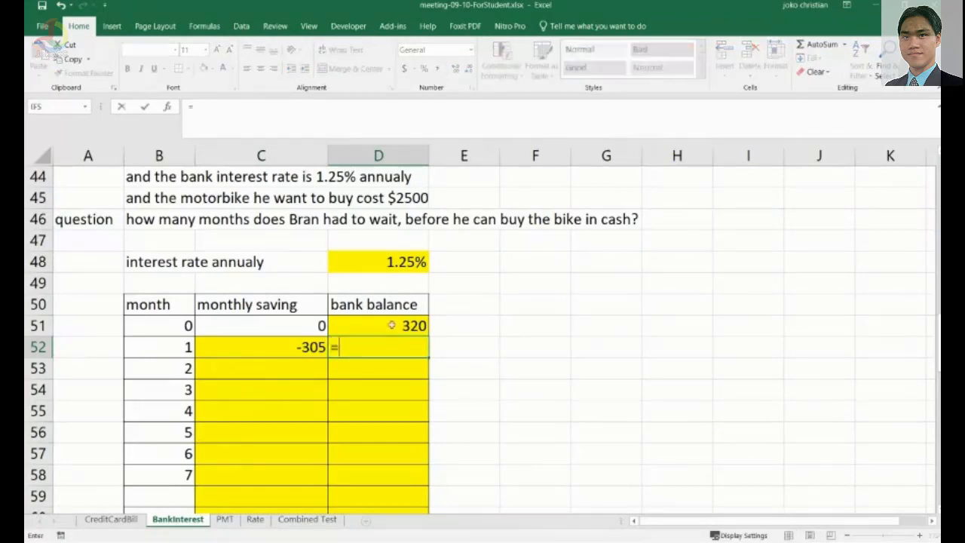
left_click(387, 325)
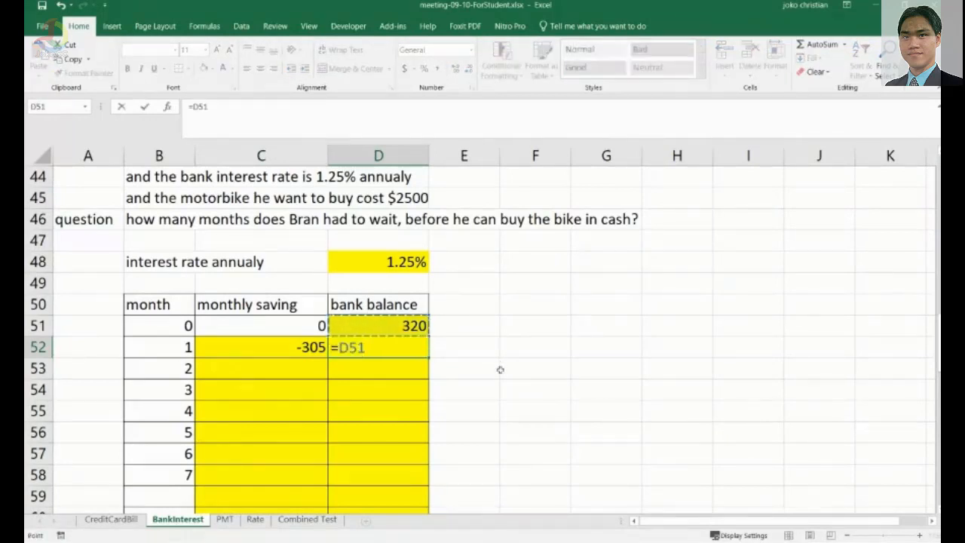
type("+")
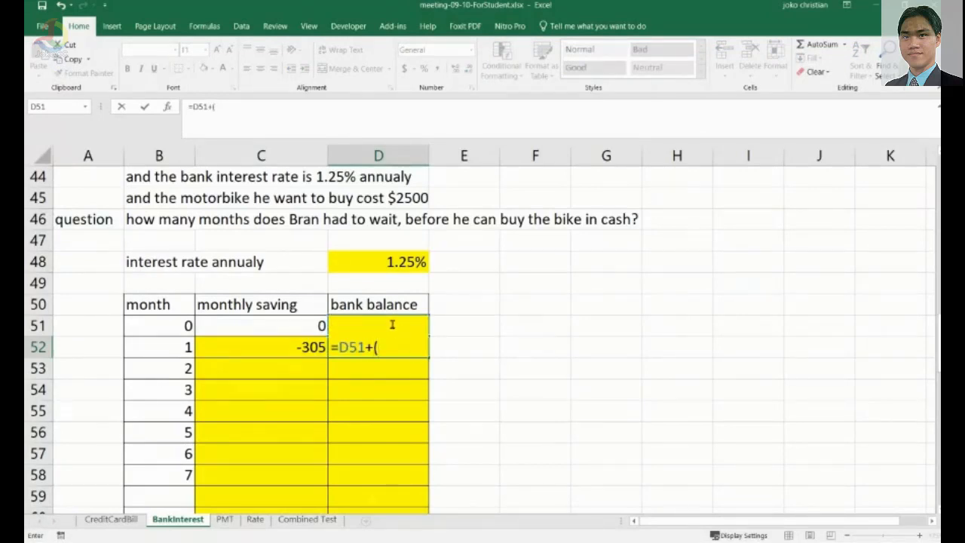
type("(d51*")
left_click(397, 261)
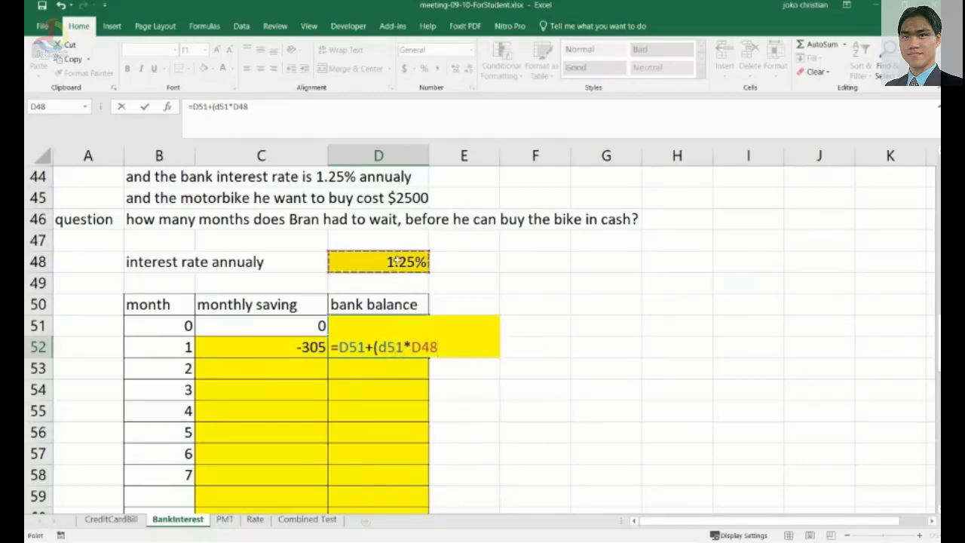
type("/12)+")
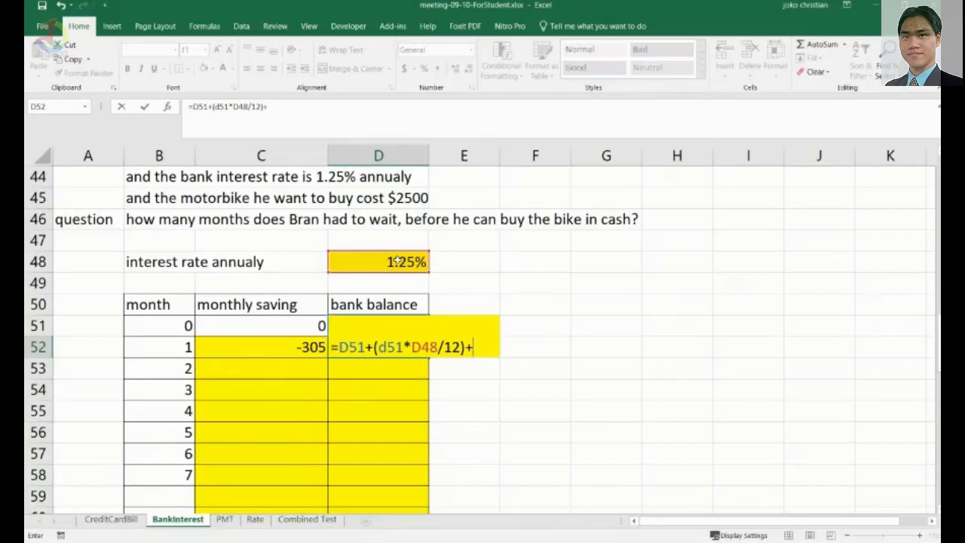
left_click(284, 354)
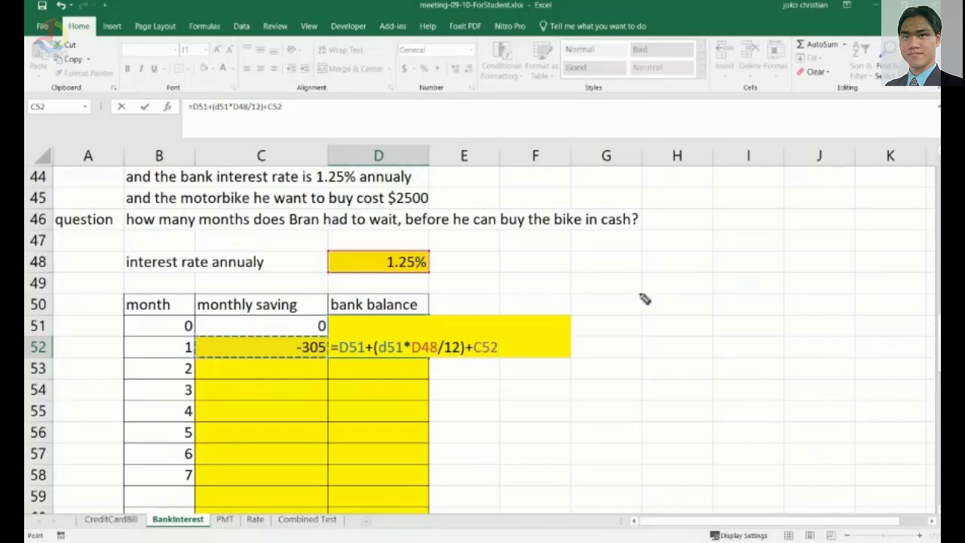
Annotate the formula's parts by hand as prev bal, prev interest value and monthly saving, and commit it.
mouse_move(354, 329)
left_mouse_down()
mouse_move(454, 265)
mouse_move(497, 265)
left_mouse_up()
mouse_move(390, 334)
left_mouse_down()
mouse_move(442, 316)
mouse_move(460, 330)
mouse_move(477, 298)
mouse_move(601, 289)
left_mouse_up()
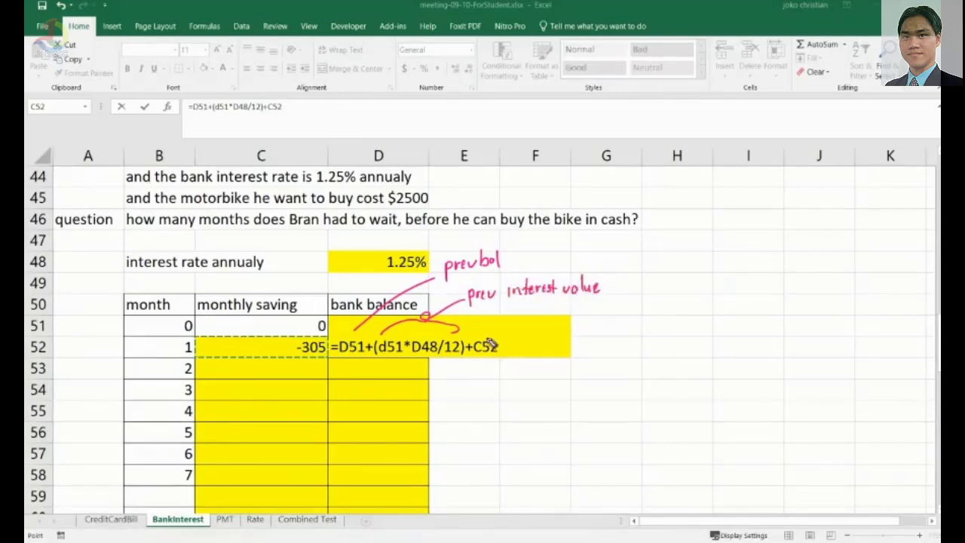
mouse_move(483, 337)
left_mouse_down()
mouse_move(513, 317)
mouse_move(614, 309)
left_mouse_up()
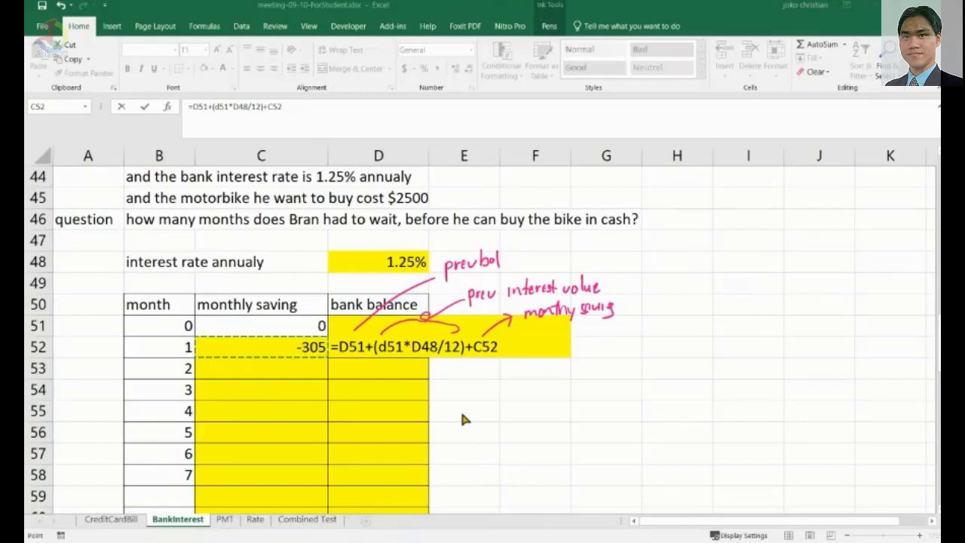
left_click(507, 347)
key("Return")
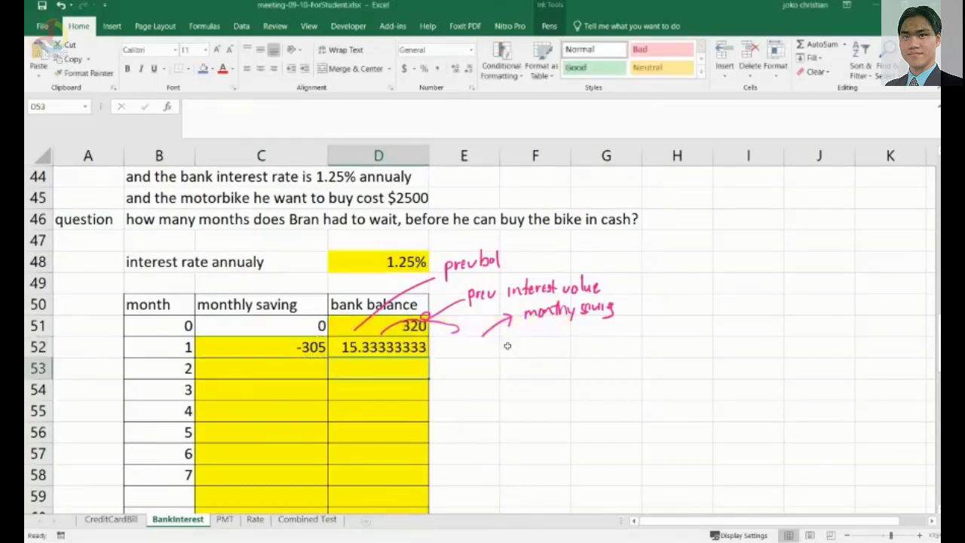
Fill the monthly saving formula from C52 down to row 62.
right_click(357, 375)
left_click(608, 376)
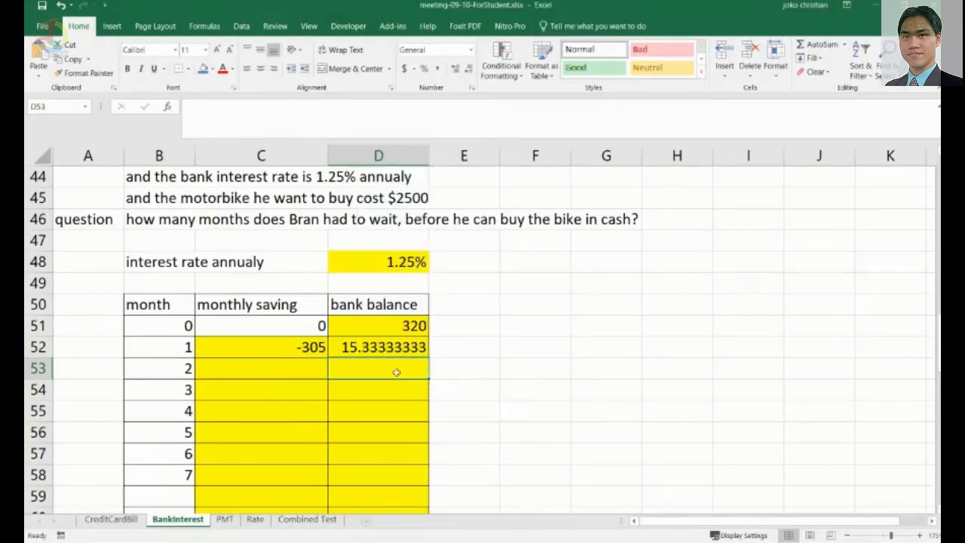
left_click(311, 348)
scroll(375, 381, "down", 1)
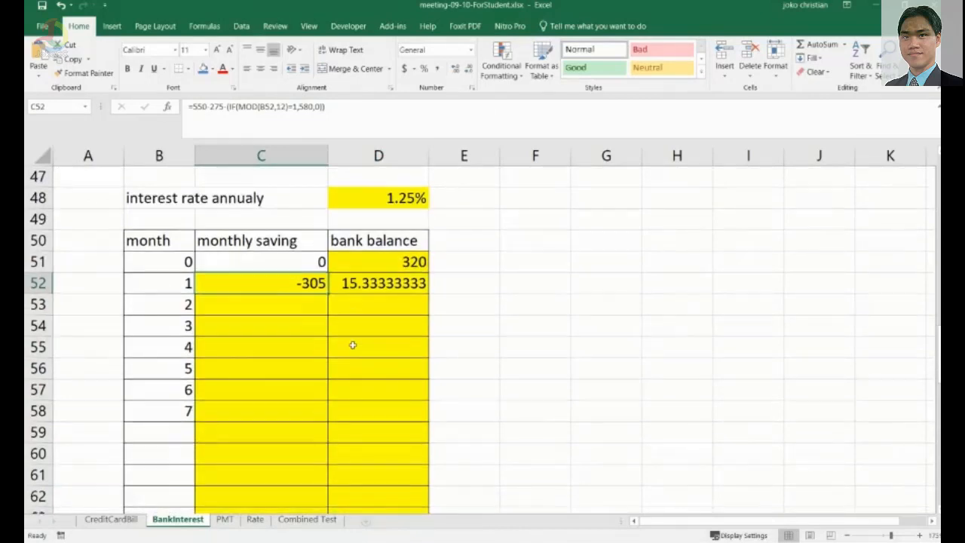
left_click_drag(328, 293, 334, 496)
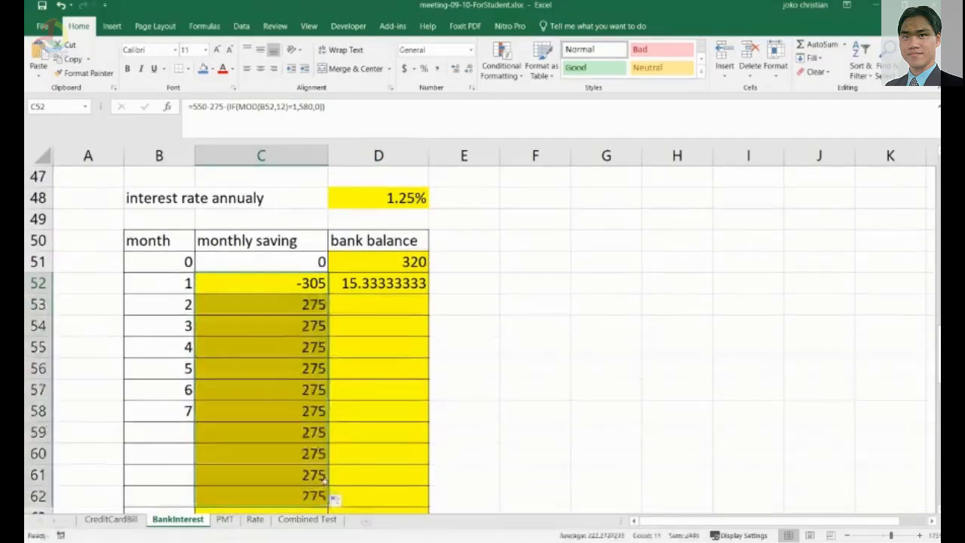
Extend the month numbers in column B down to 11 in row 62.
scroll(343, 468, "down", 3)
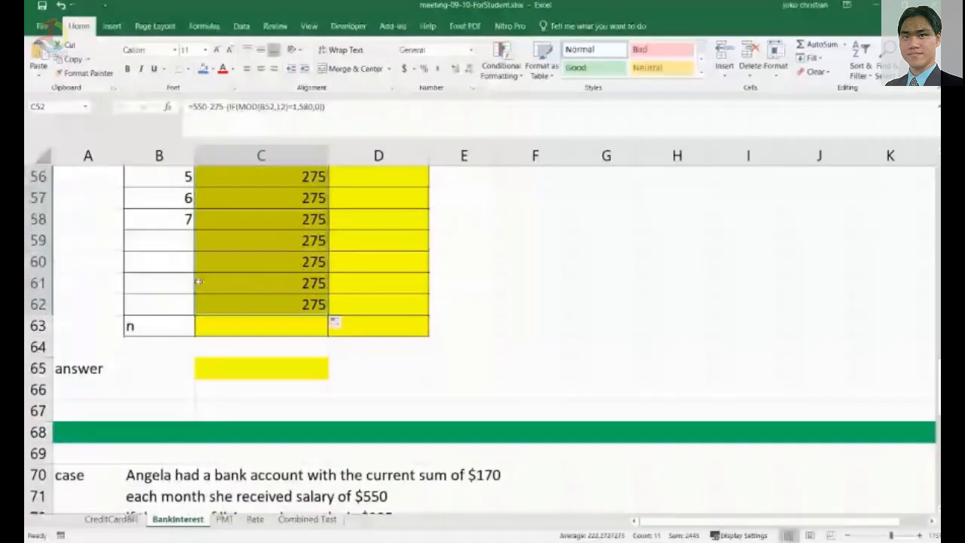
left_click(180, 204)
left_click_drag(180, 205, 181, 219)
left_click_drag(194, 229, 194, 312)
scroll(457, 396, "up", 2)
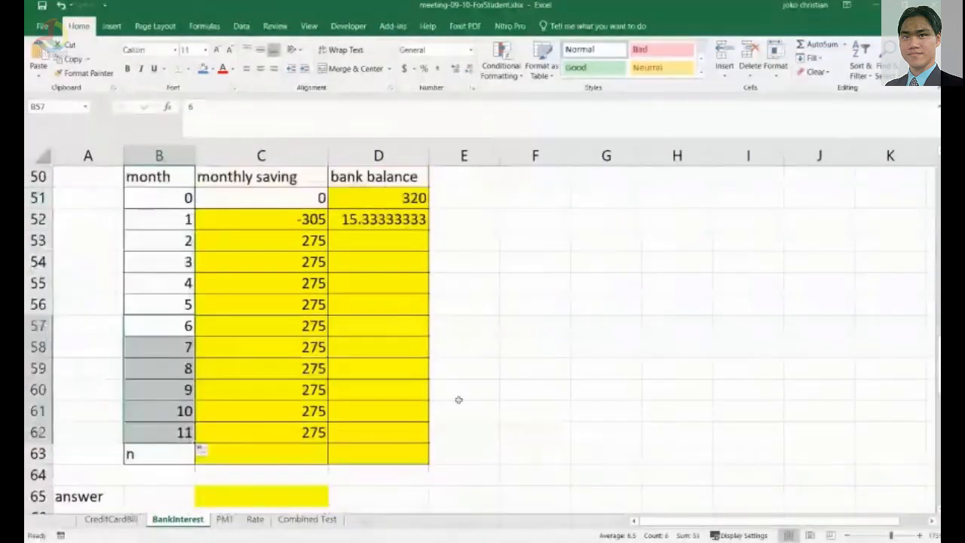
scroll(151, 370, "down", 2)
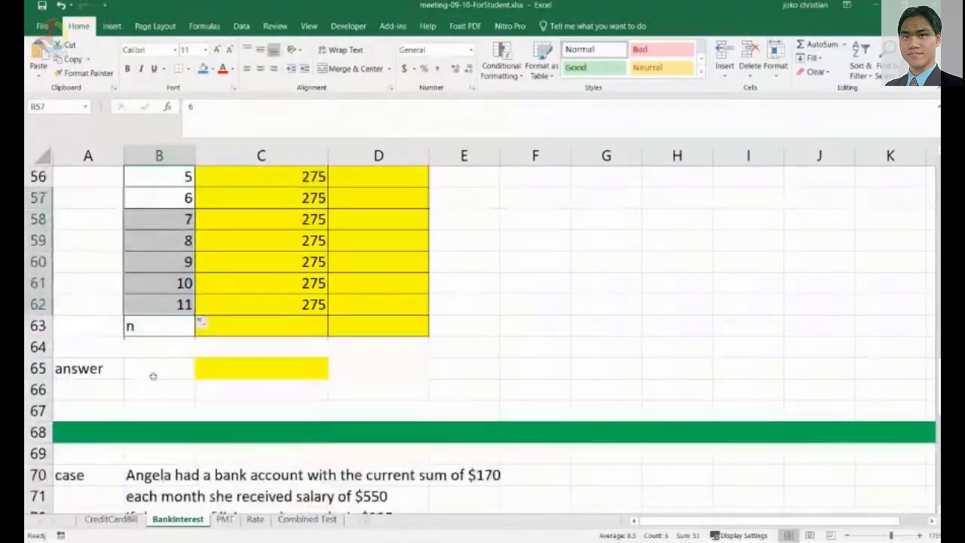
scroll(276, 362, "up", 3)
Fill the bank balance formula down to row 62 and inspect the copied formulas.
left_click(423, 291)
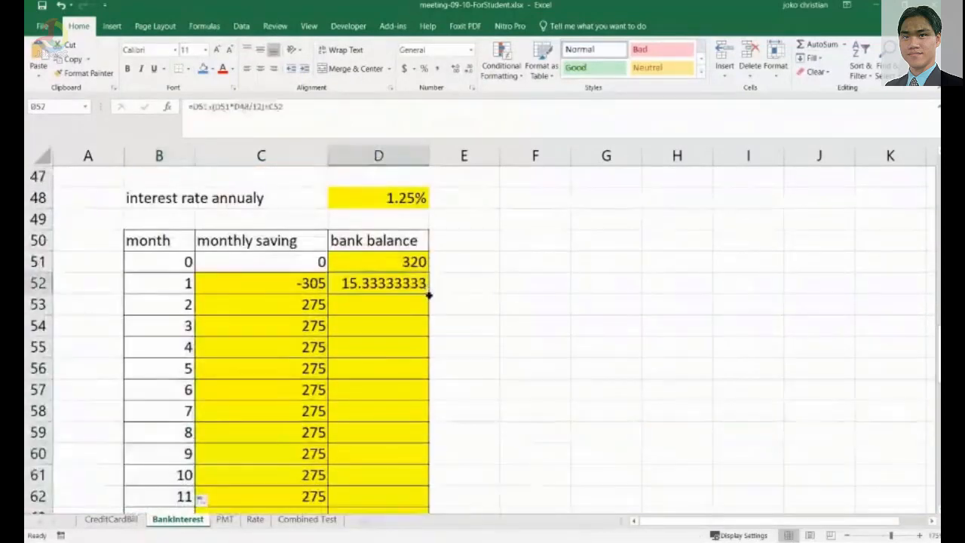
left_click_drag(425, 294, 415, 469)
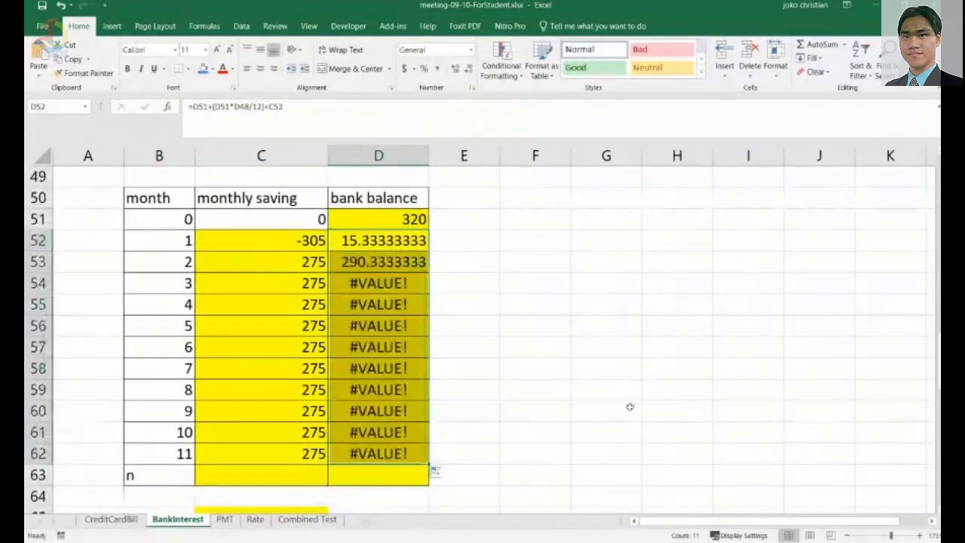
left_click(398, 285)
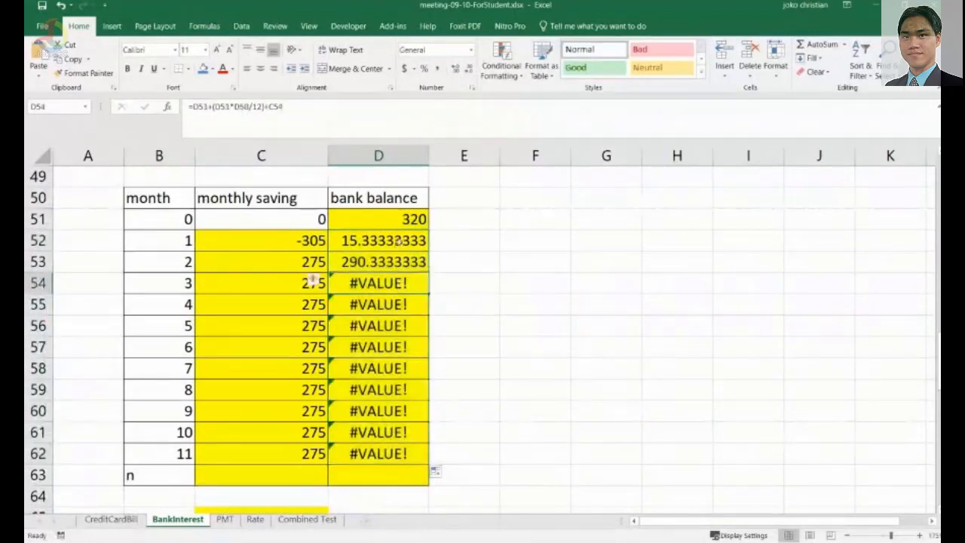
left_click(400, 225)
key("Down")
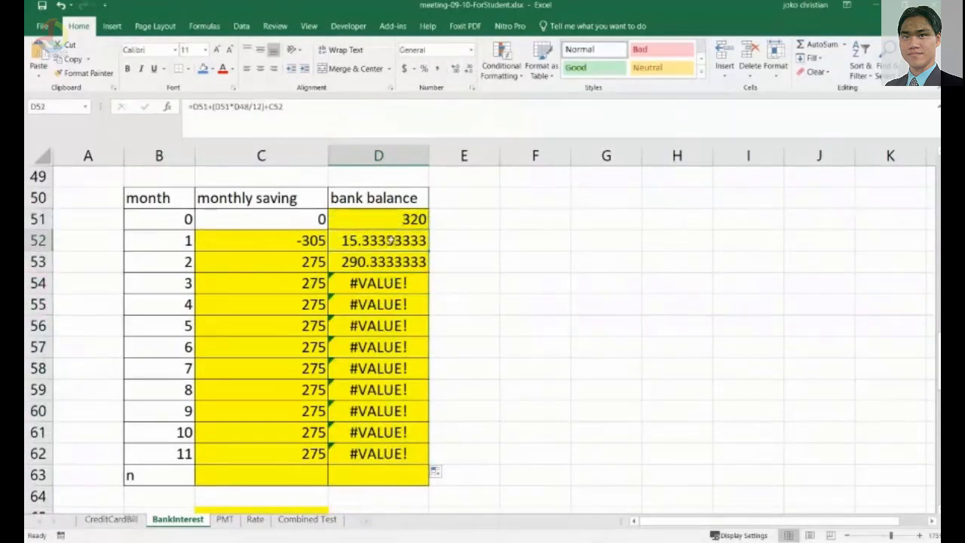
Make the interest rate reference absolute as $D$48 in D52 and refill the formula down to row 62.
key("F2")
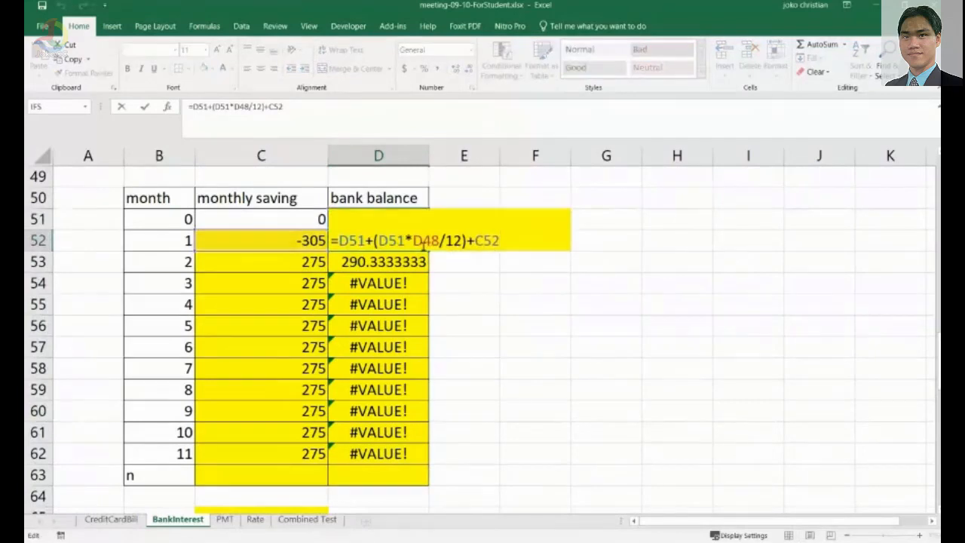
left_click(422, 240)
key("F4")
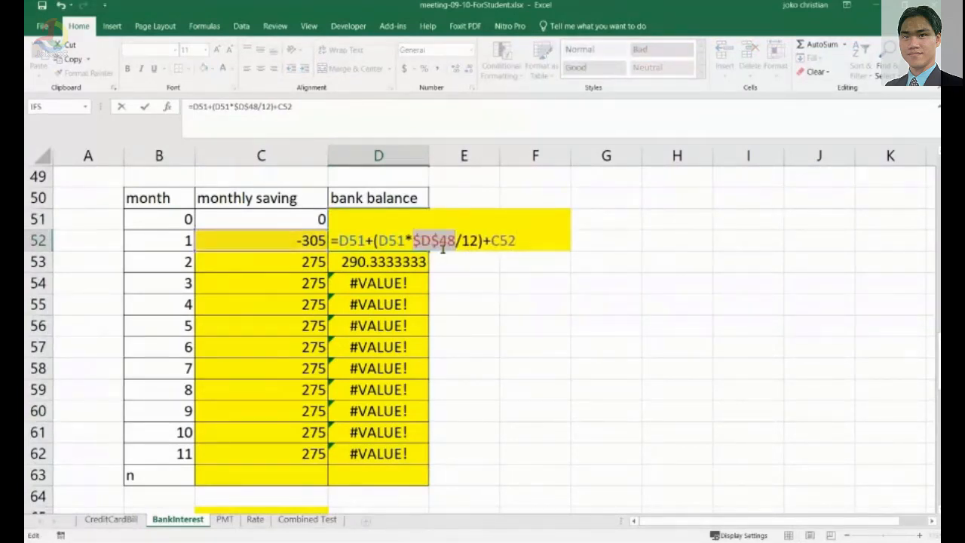
key("Return")
left_click(401, 240)
left_click_drag(428, 251, 446, 454)
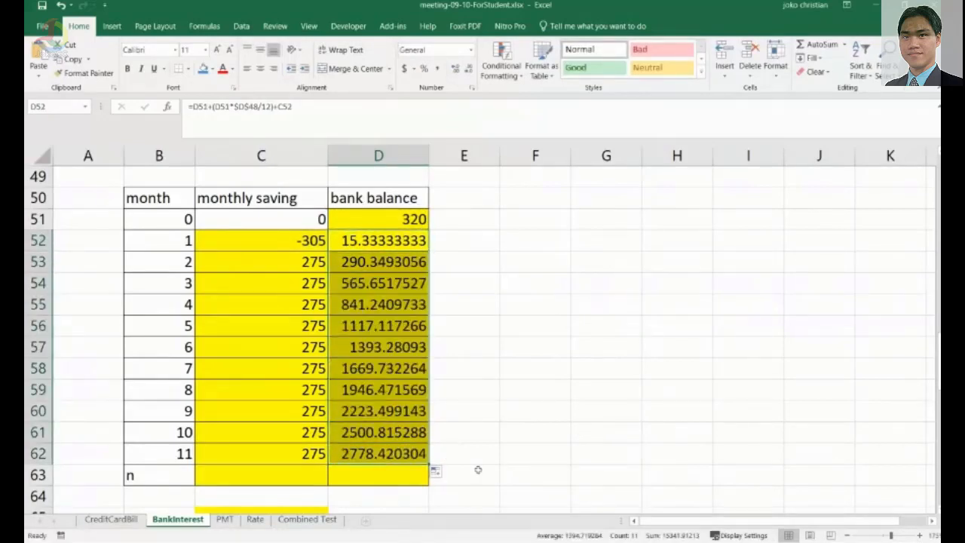
Examine the bank balance column against the $2500 motorbike price.
left_click(165, 456)
scroll(372, 417, "up", 4)
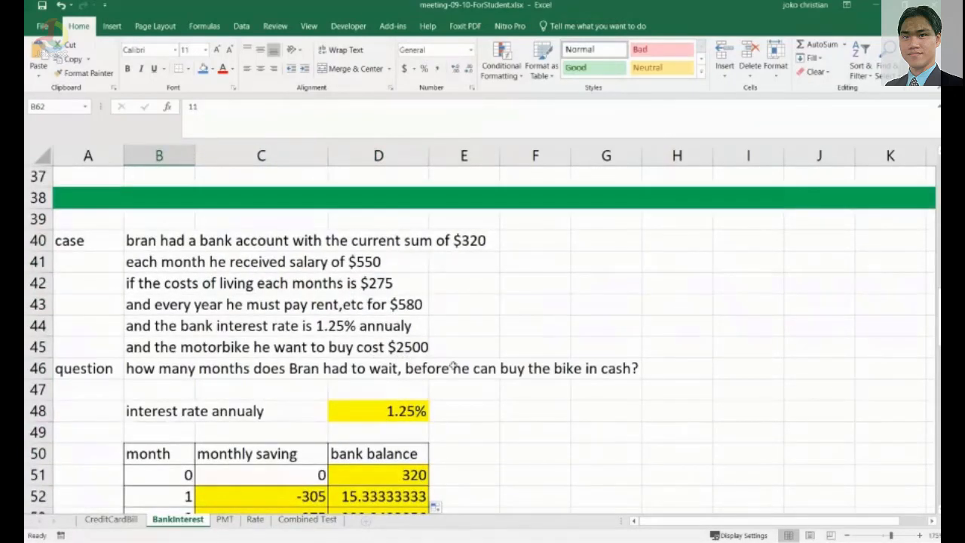
scroll(408, 356, "down", 5)
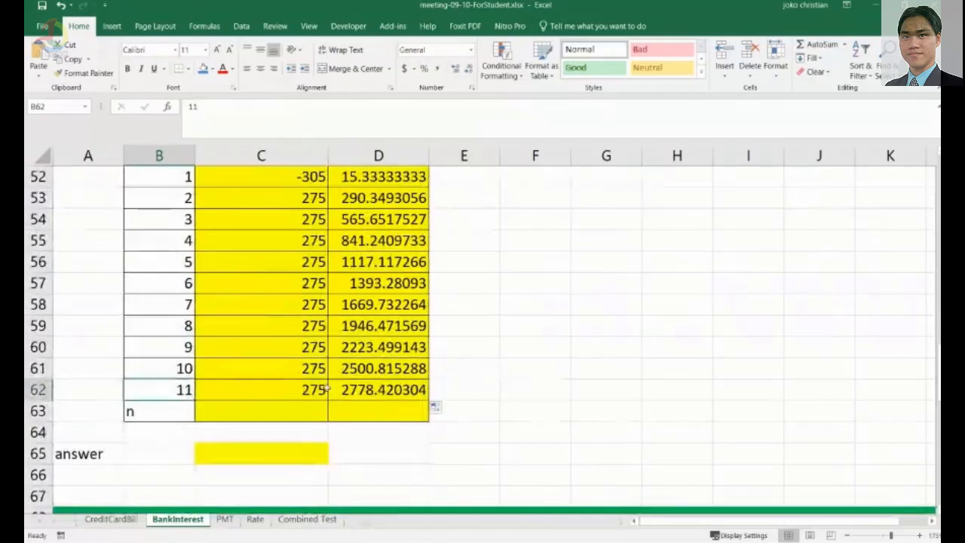
left_click(380, 369)
left_click(450, 369)
left_click(374, 370)
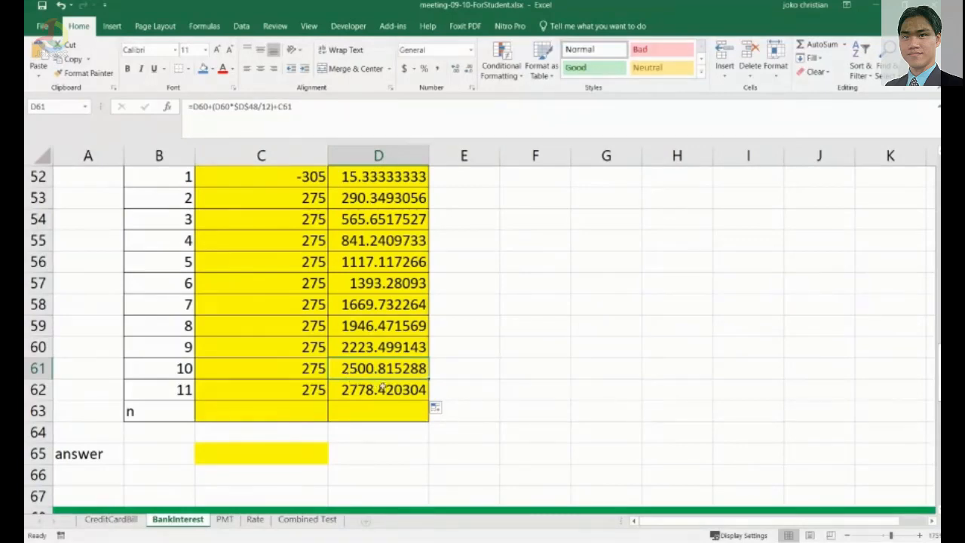
scroll(382, 389, "up", 1)
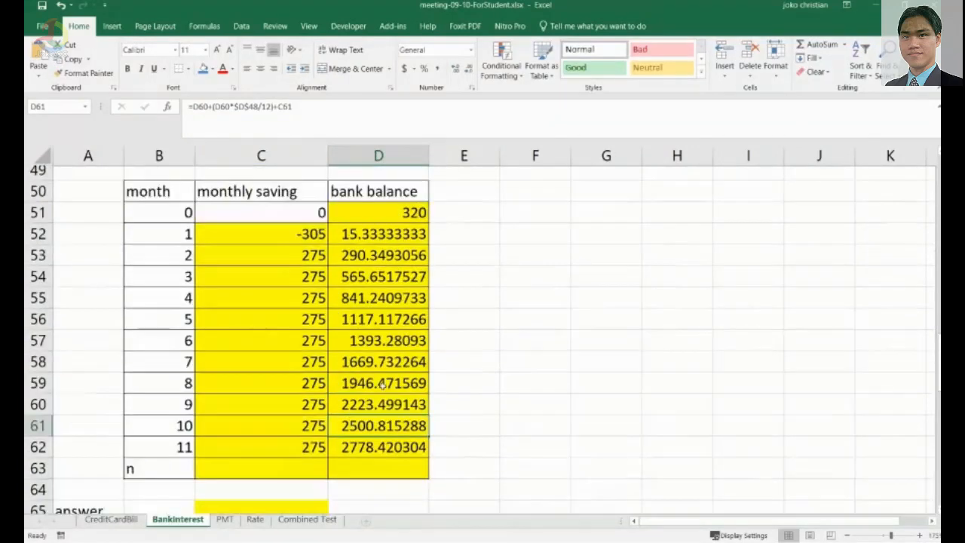
scroll(383, 383, "up", 2)
scroll(324, 347, "down", 5)
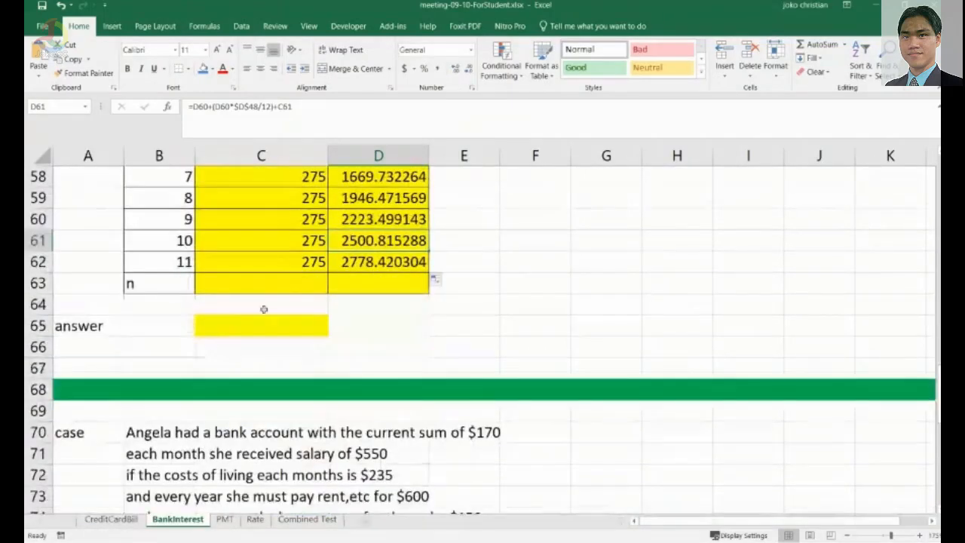
Enter the answer "on the 10 month , he can buy the bike in cash" in cell C65.
left_click(239, 331)
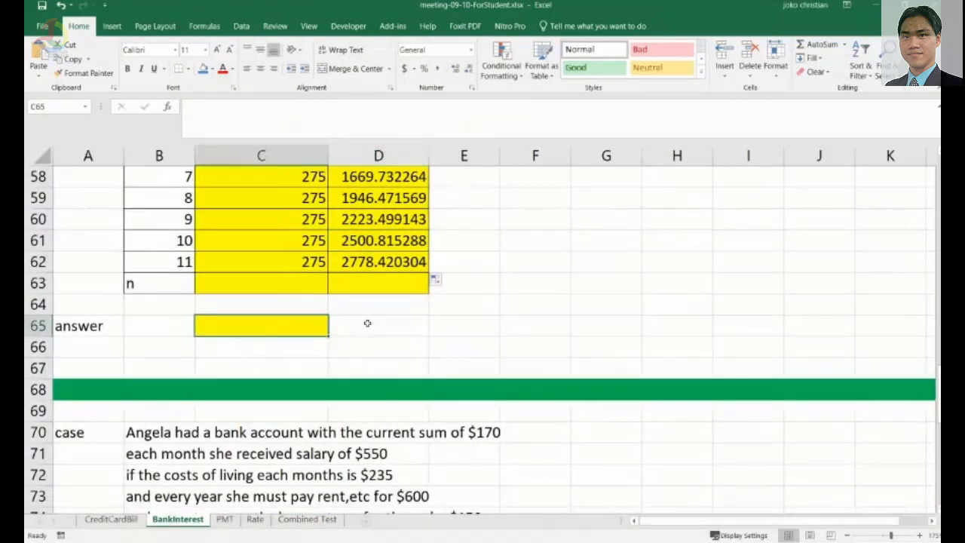
type("on")
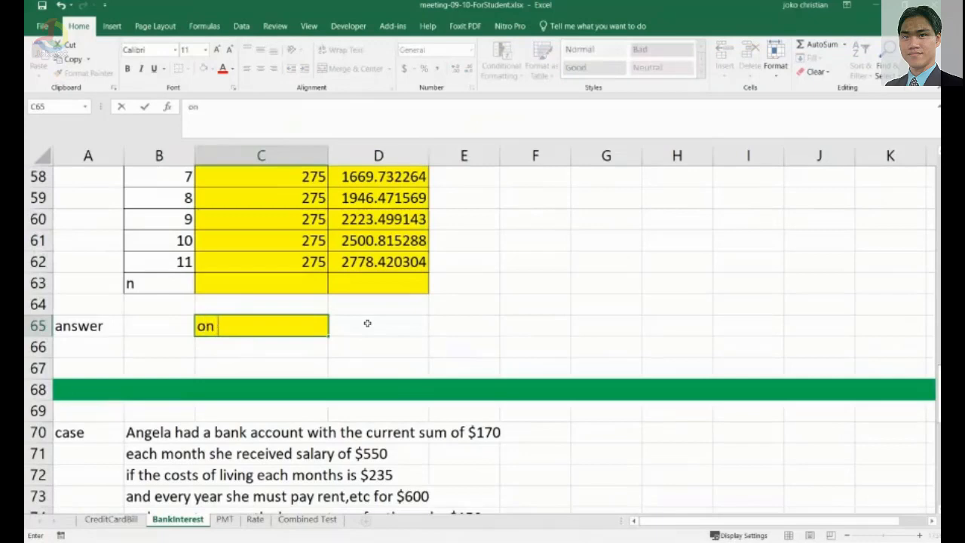
type(" the 10 moth")
key("BackSpace")
key("BackSpace")
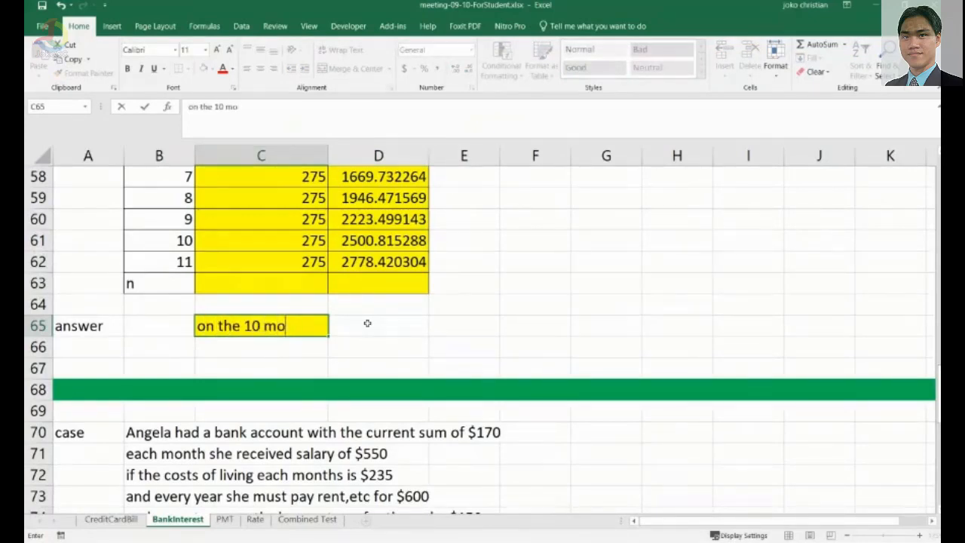
type("nth , he can ")
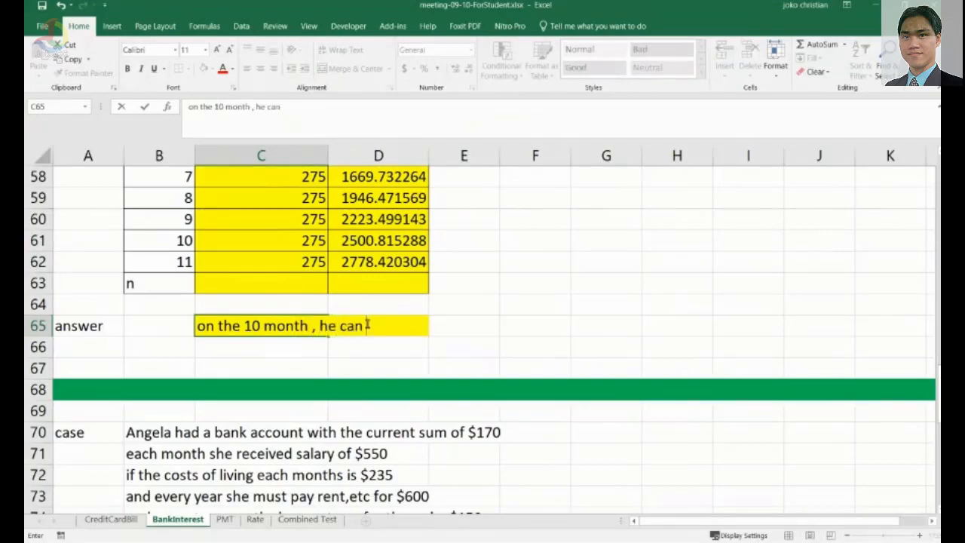
type("buy the b")
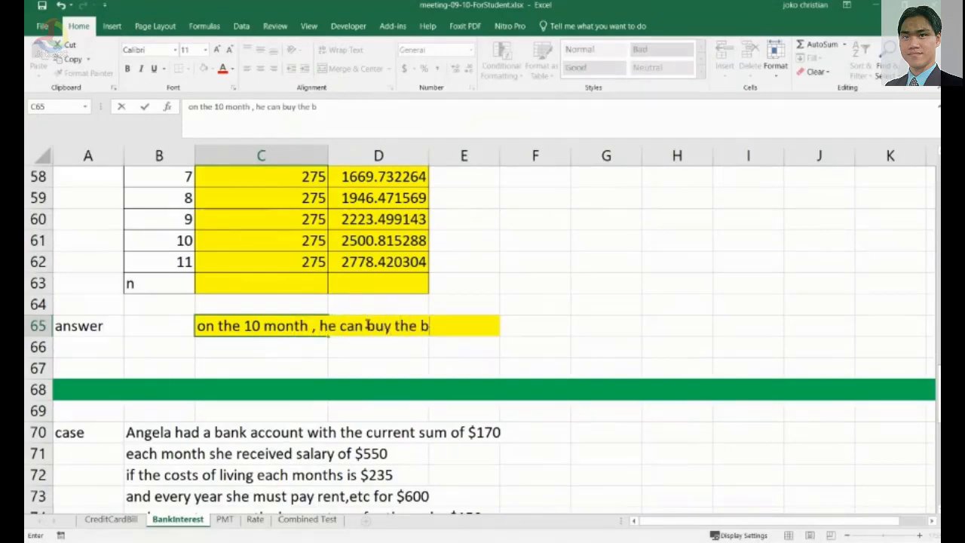
type("ike in cash")
key("Return")
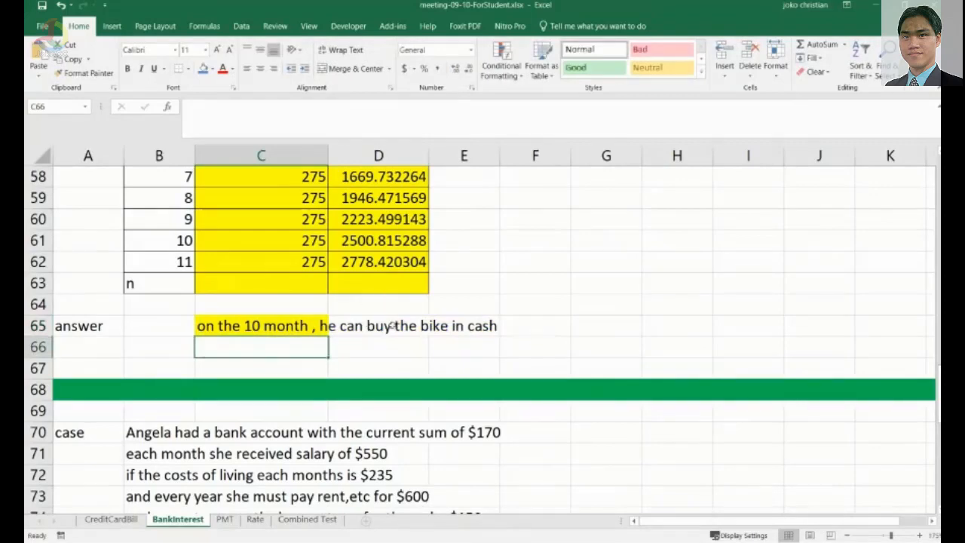
Review the Angela case description and question in rows 70 to 76 and the empty table below.
scroll(423, 338, "up", 1)
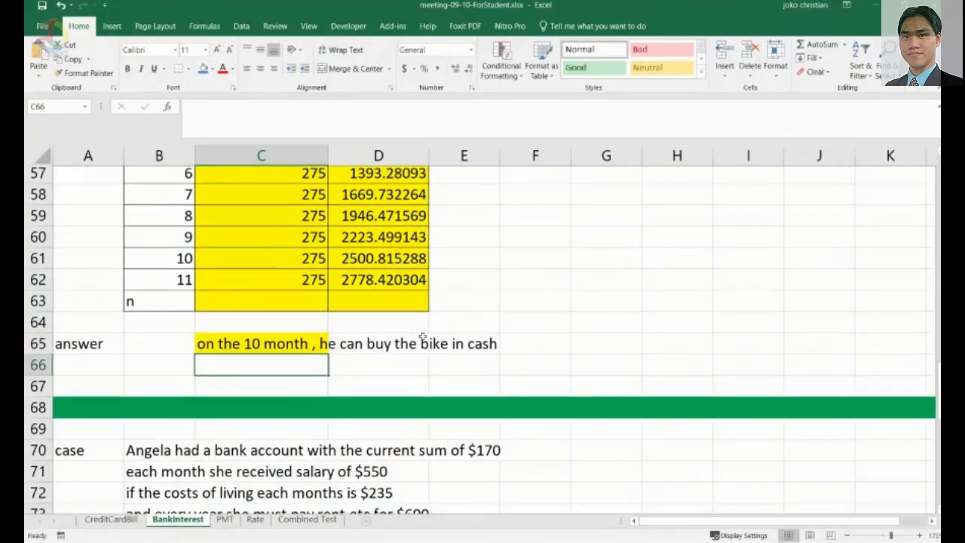
scroll(424, 338, "up", 3)
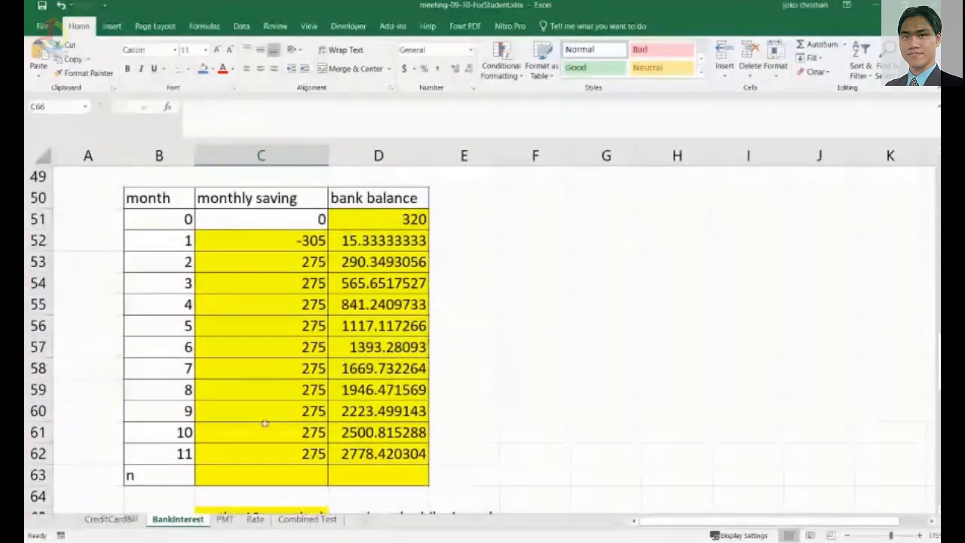
scroll(188, 405, "down", 3)
scroll(189, 405, "down", 3)
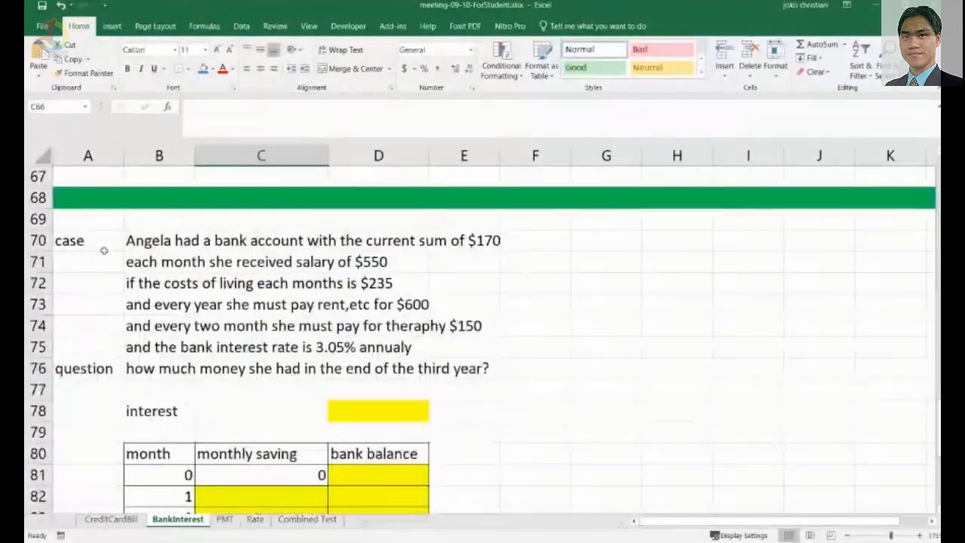
left_click(151, 246)
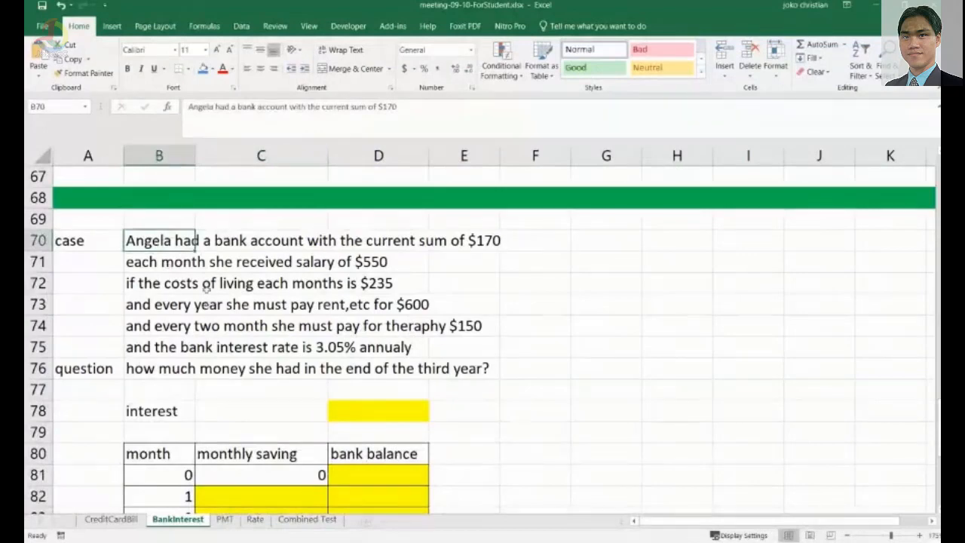
left_click(150, 329)
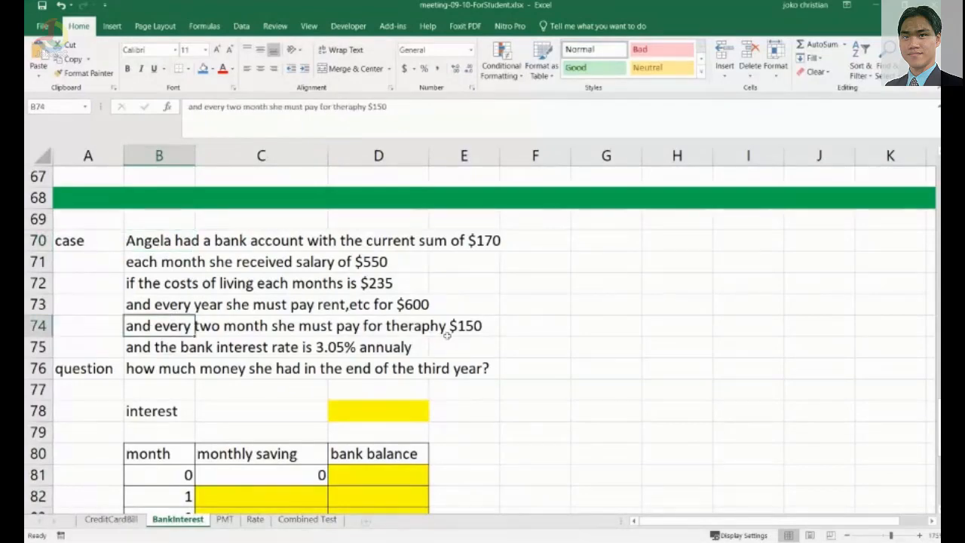
scroll(430, 326, "down", 2)
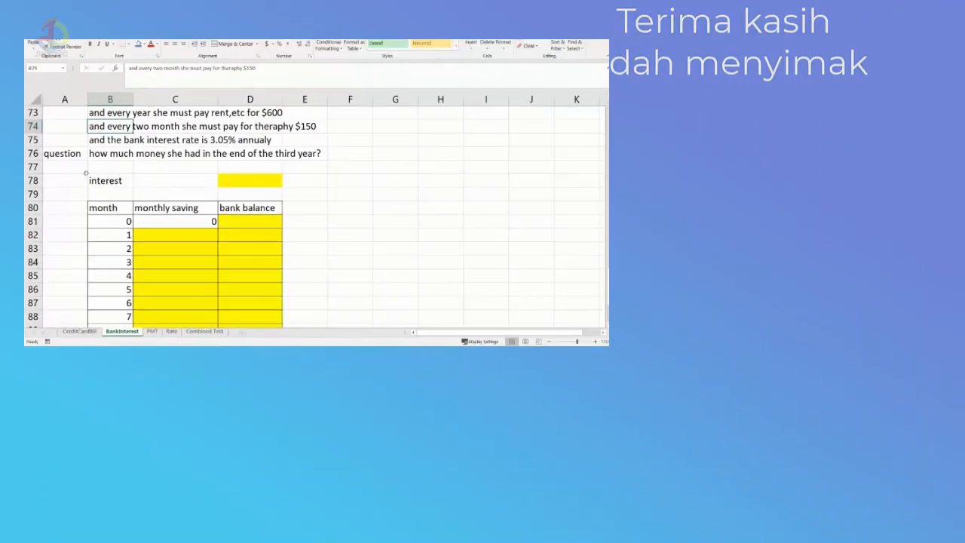
left_click(104, 154)
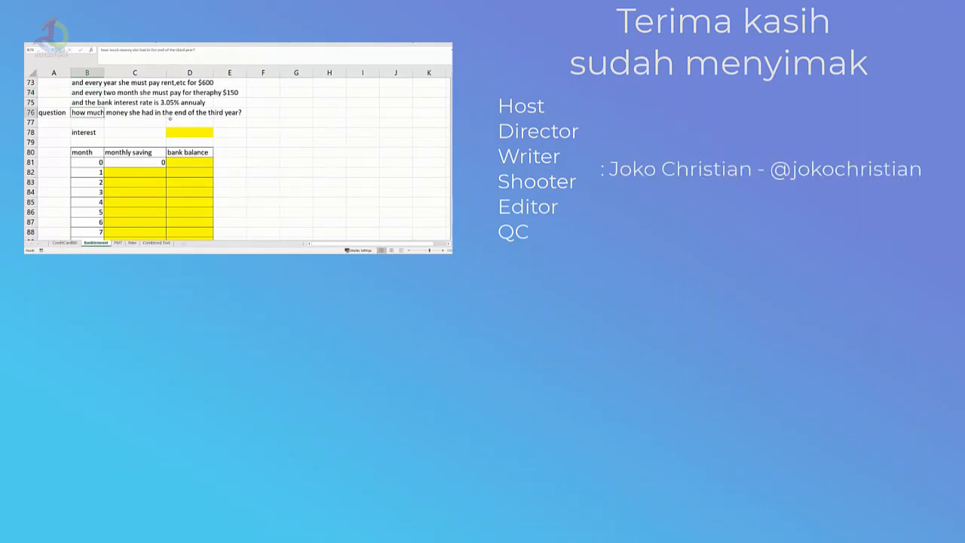
scroll(170, 119, "down", 1)
scroll(196, 151, "down", 2)
scroll(230, 167, "up", 3)
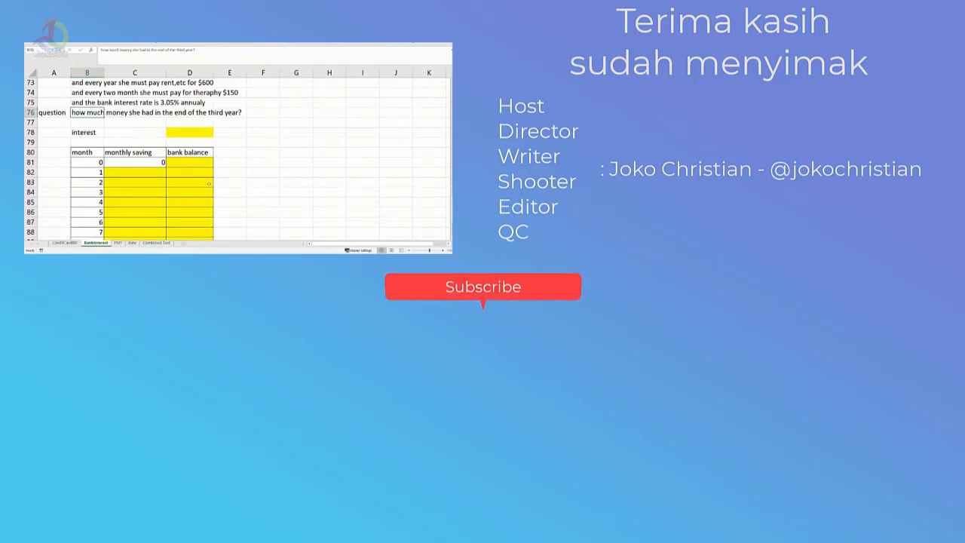
scroll(209, 183, "up", 1)
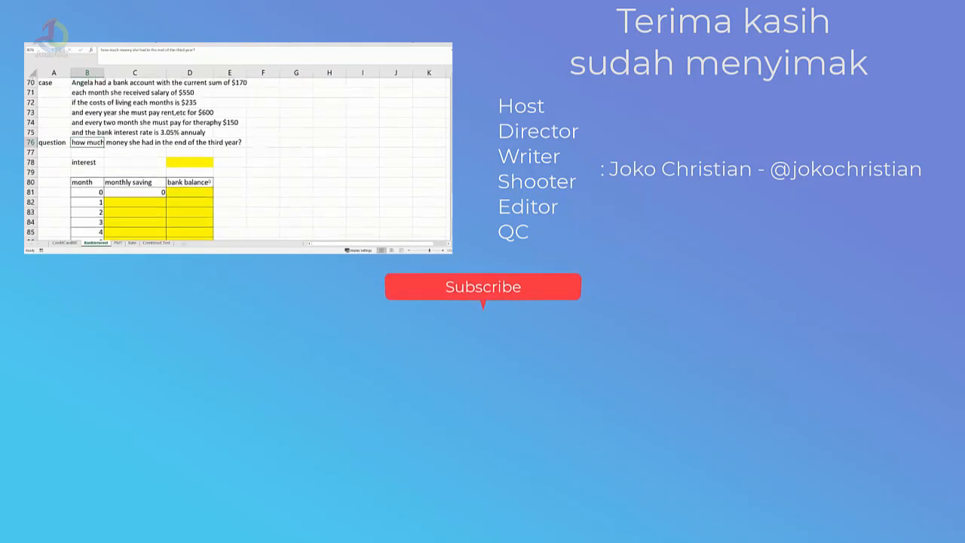